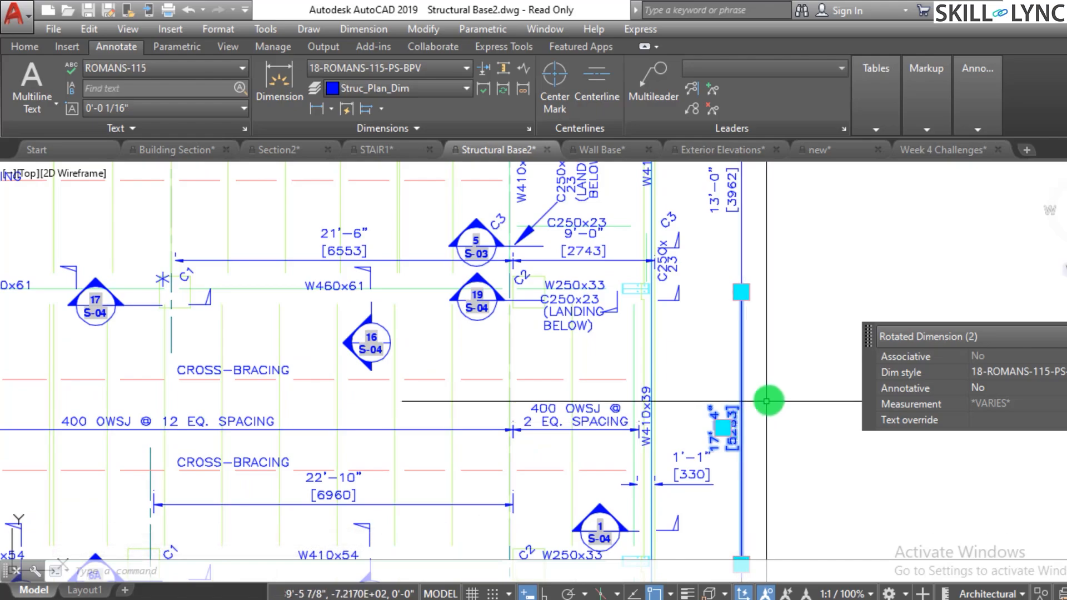
- Inspect the 1'-1" dimension beside the W410x39 beam by selecting it and clearing the selection
scroll(767, 400, down, 2)
scroll(761, 447, up, 4)
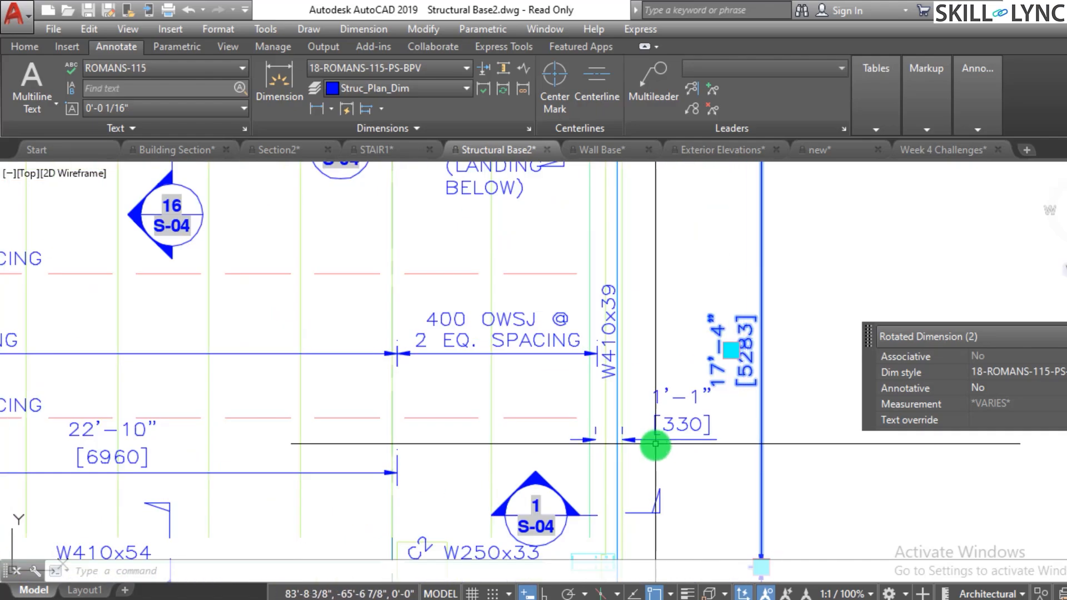
key(Escape)
click(695, 449)
click(673, 396)
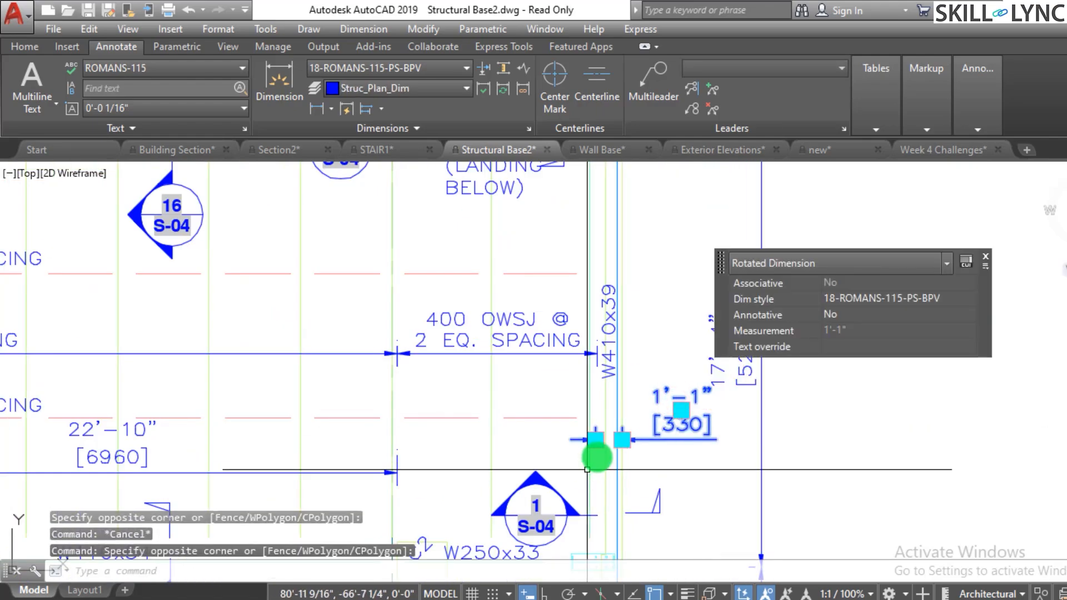
key(Escape)
scroll(633, 438, down, 3)
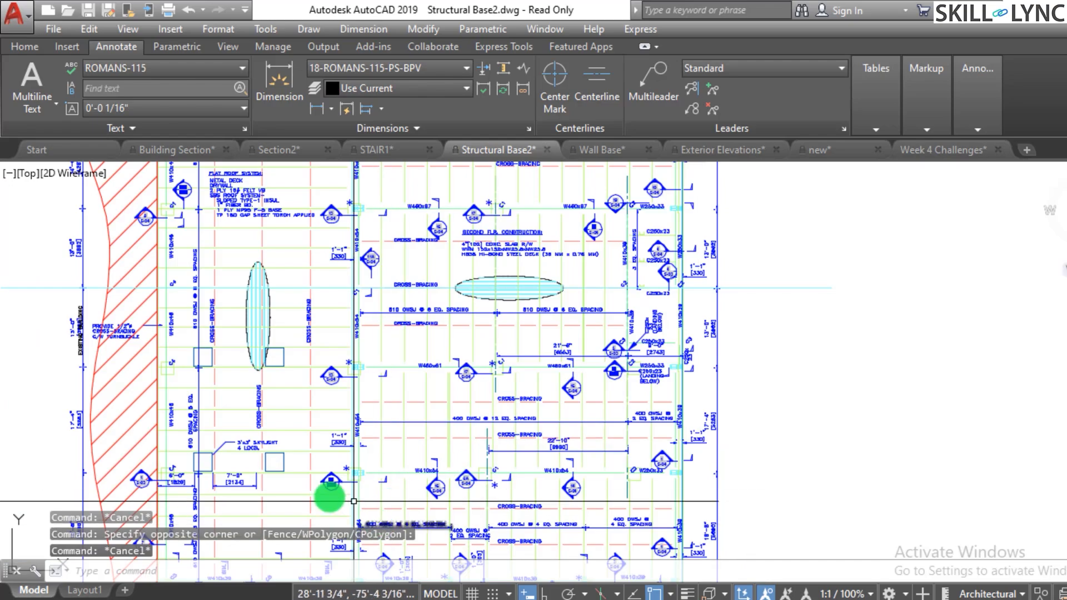
- Examine the dimensions around the 3'x3' skylights and the 610 OWSJ joist-spacing dimensions on the structural plan
scroll(330, 497, up, 2)
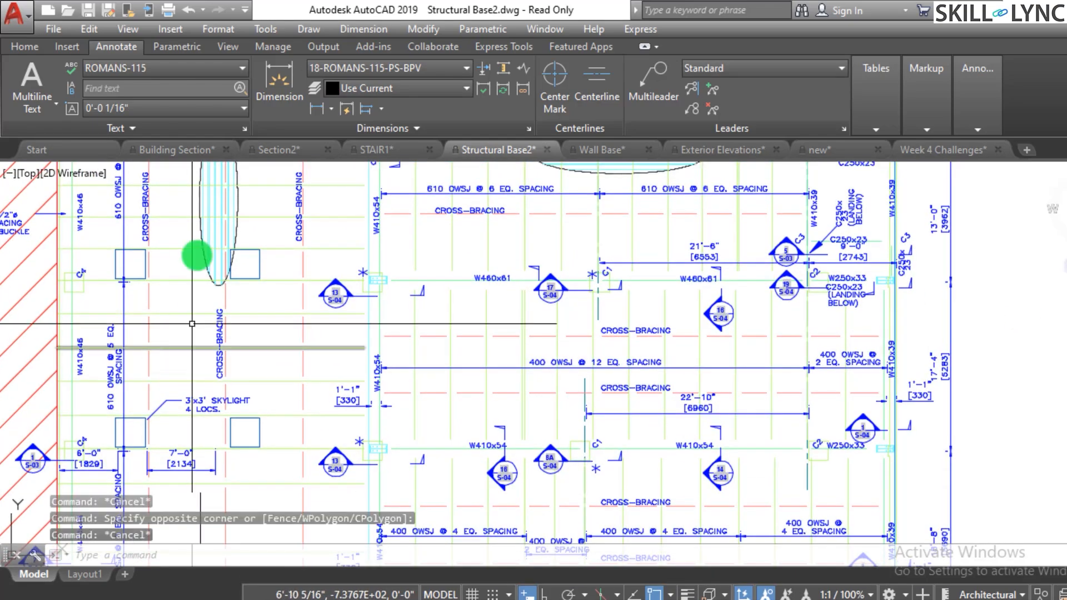
scroll(130, 460, up, 4)
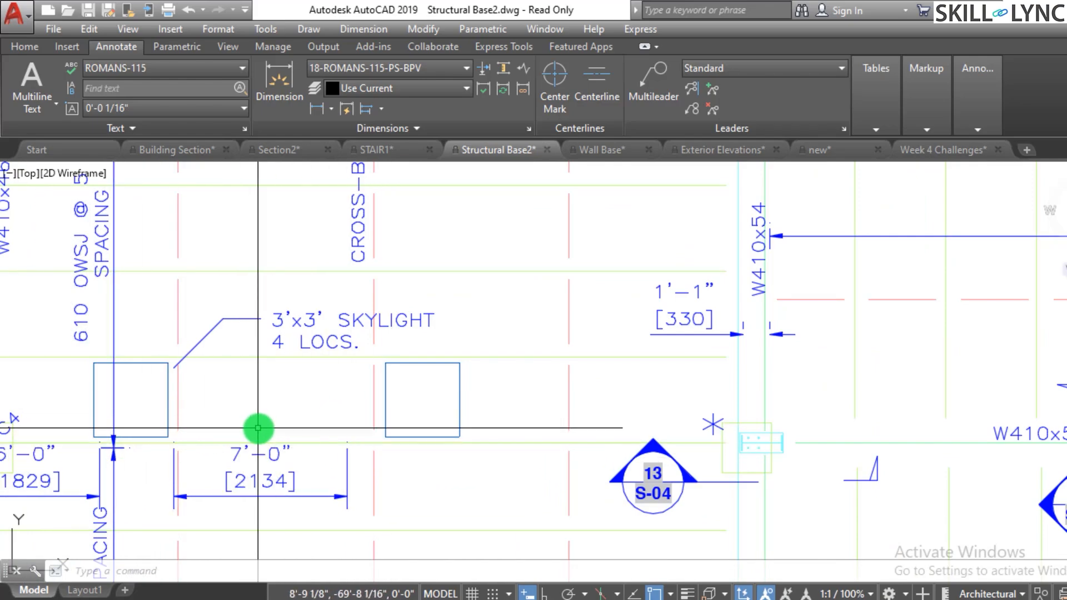
scroll(427, 430, down, 4)
scroll(352, 418, down, 5)
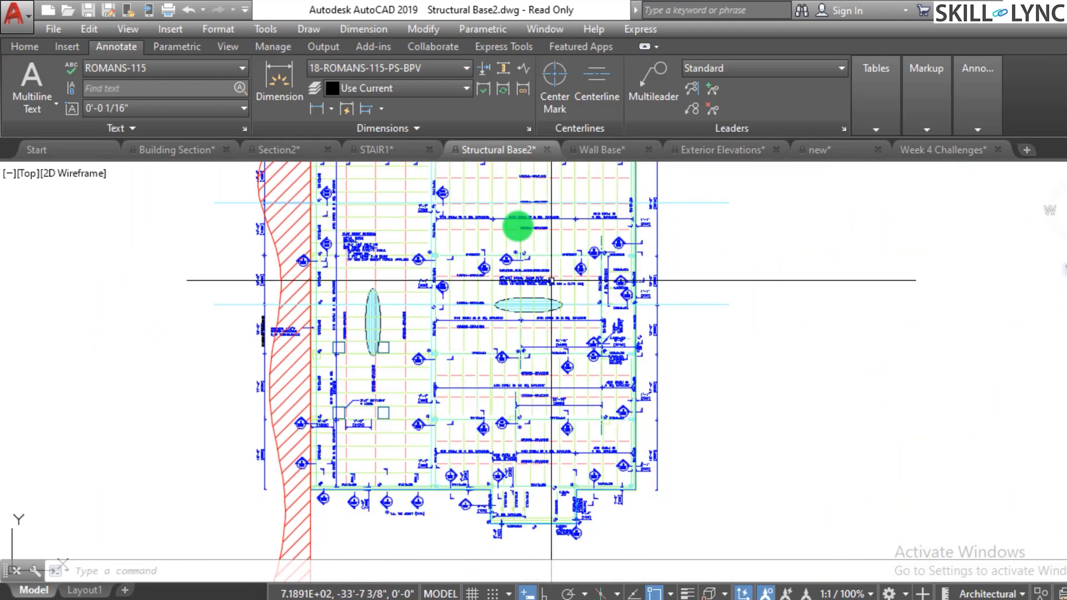
scroll(519, 321, up, 5)
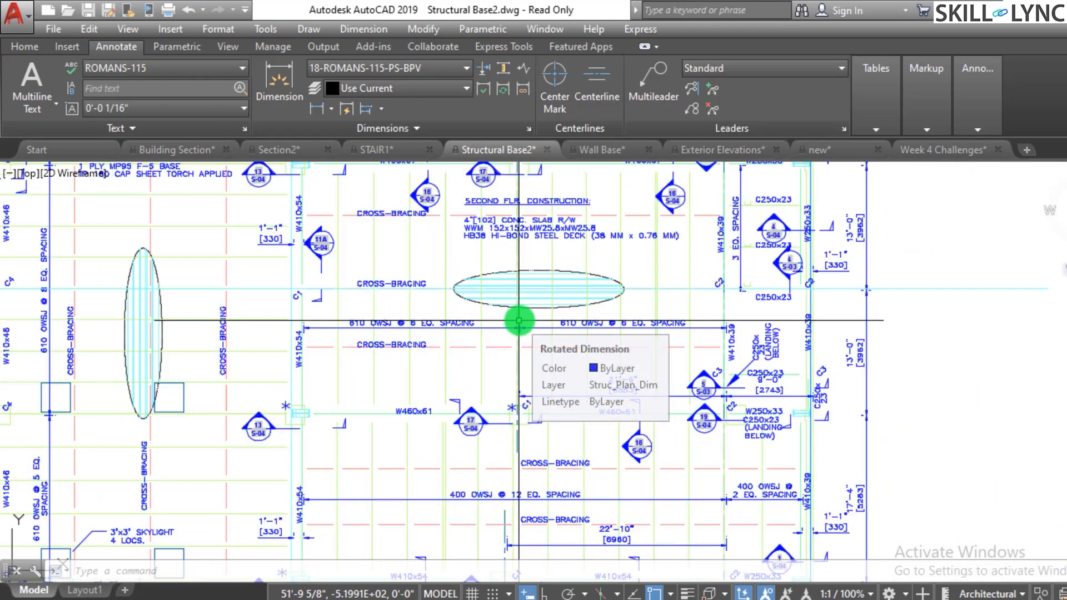
scroll(345, 339, down, 5)
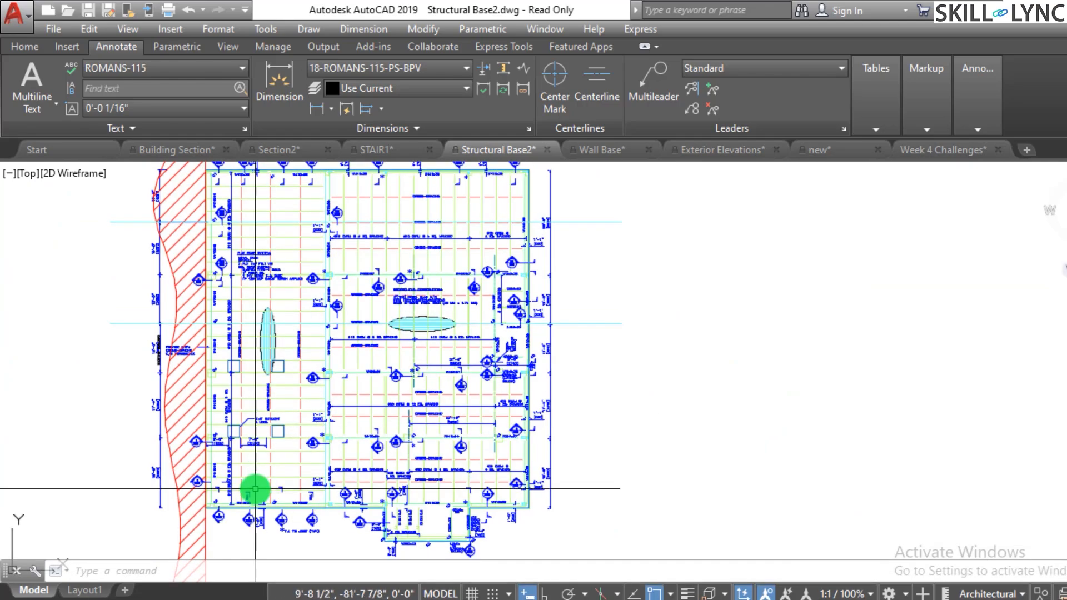
scroll(255, 489, up, 5)
scroll(195, 442, up, 1)
scroll(250, 443, down, 5)
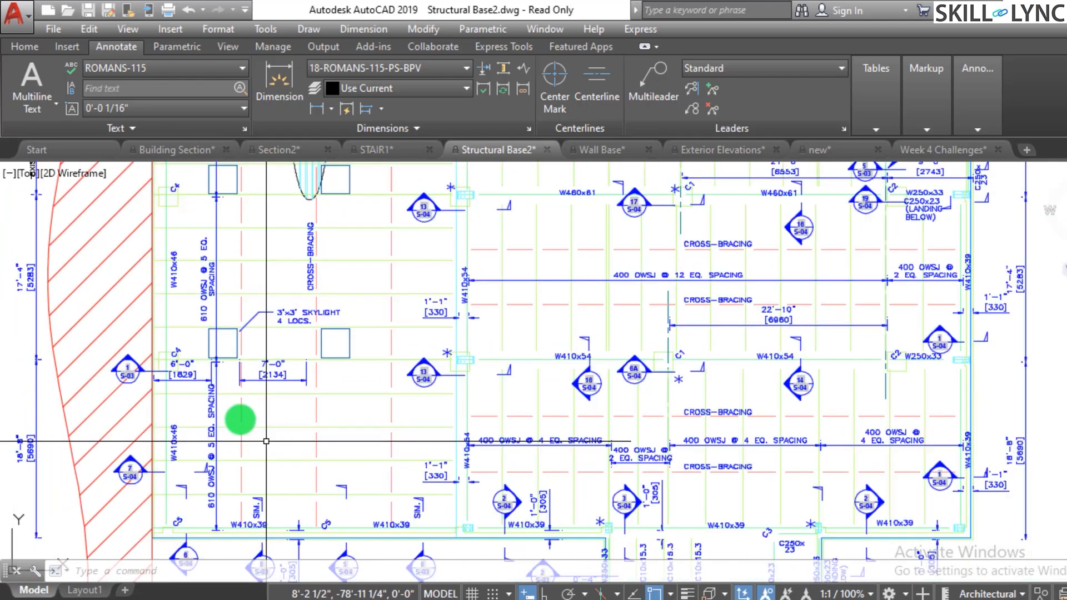
- Examine the 6'-0" and 7'-0" skylight-location dimensions and the vertical dimension chain beside the hatched existing building
scroll(241, 421, up, 4)
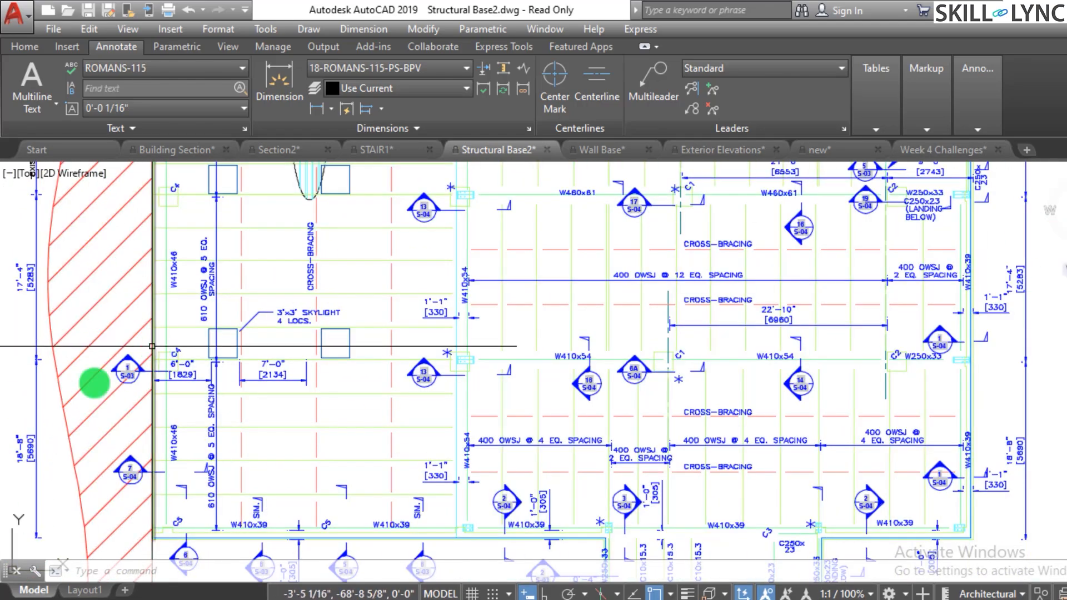
scroll(119, 367, up, 4)
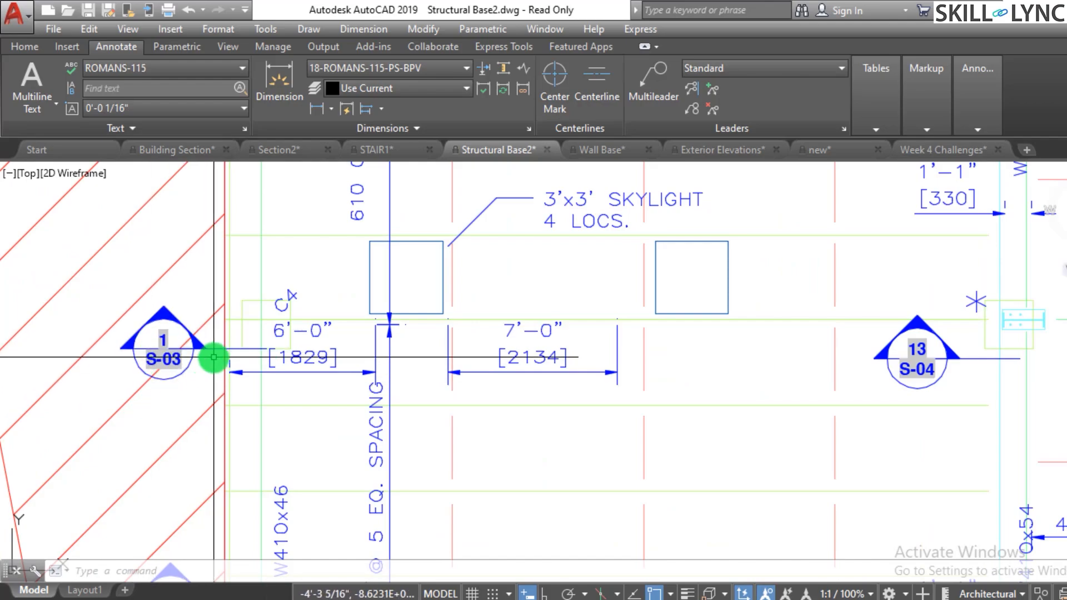
scroll(213, 357, down, 8)
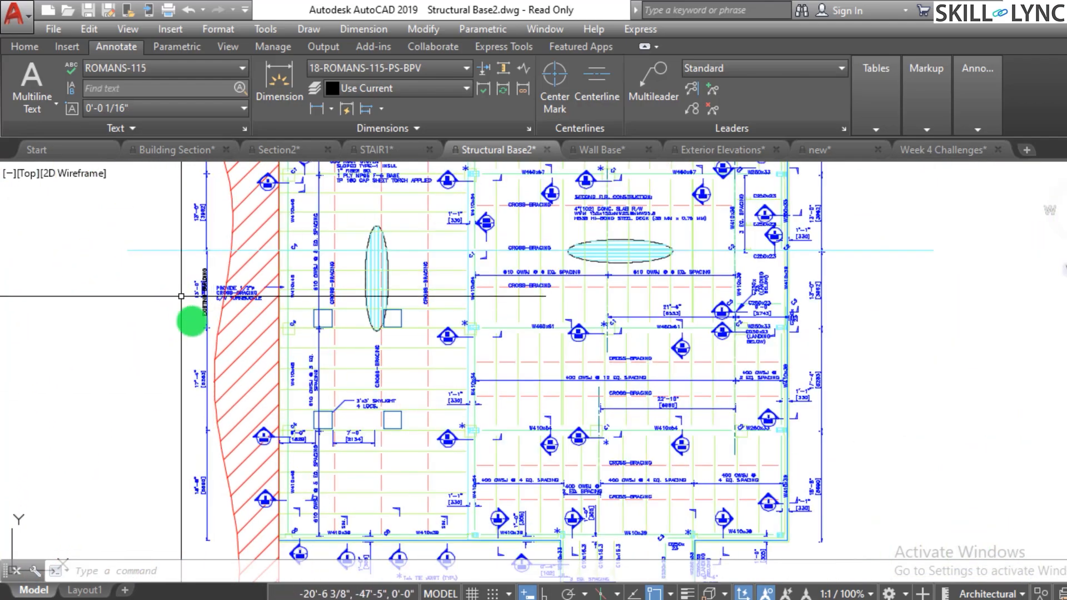
scroll(188, 312, up, 4)
scroll(231, 330, down, 5)
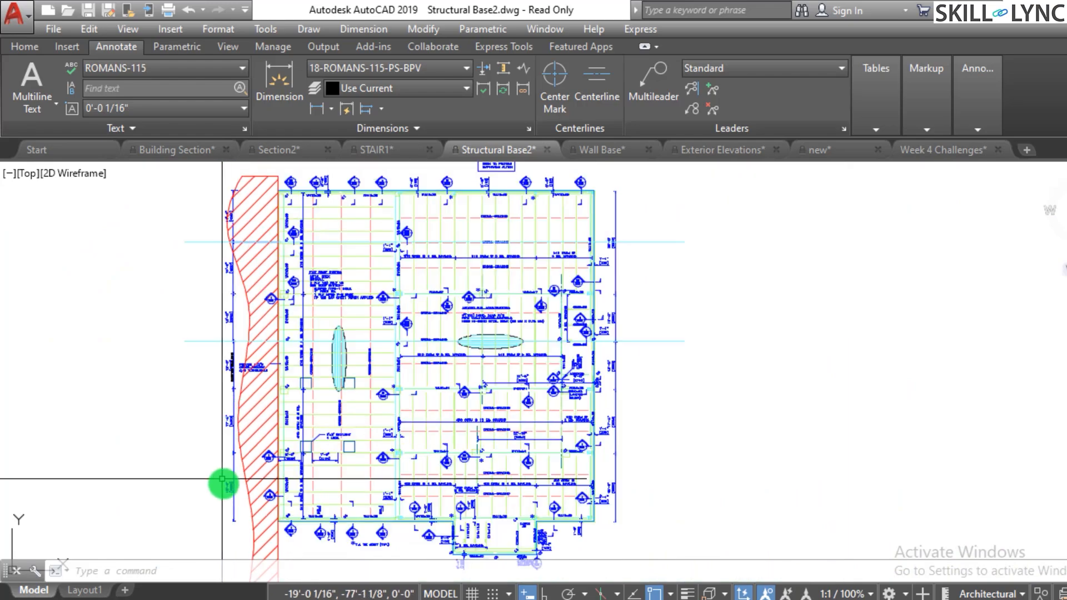
scroll(224, 483, up, 5)
scroll(225, 482, down, 6)
scroll(238, 348, up, 1)
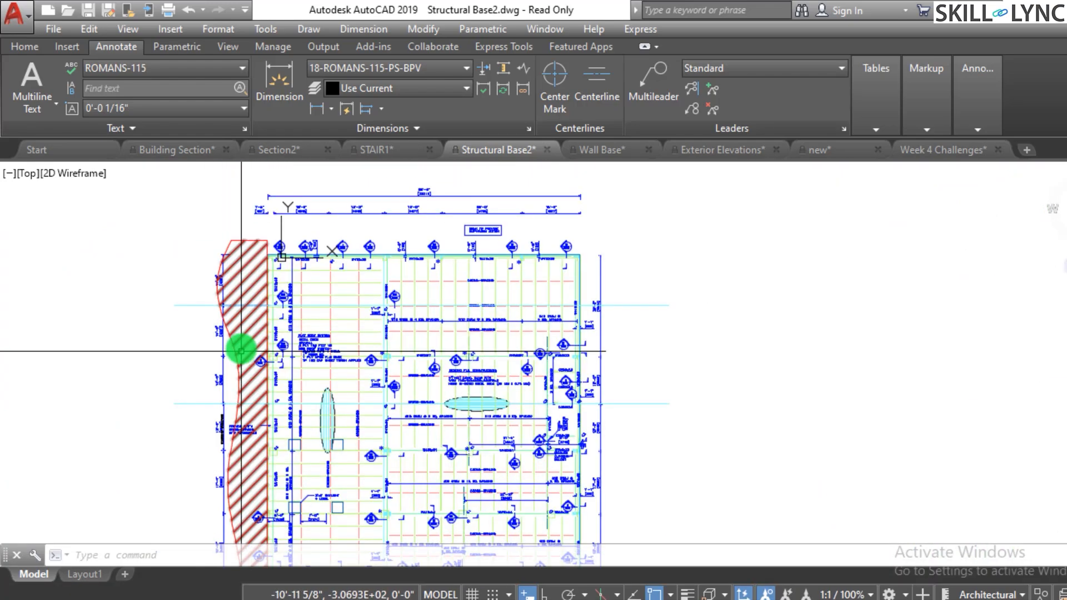
- Switch to the Wall Base drawing and examine the stacked exterior dimension chains above and beside the building plan
click(625, 151)
scroll(683, 306, down, 1)
scroll(638, 274, up, 5)
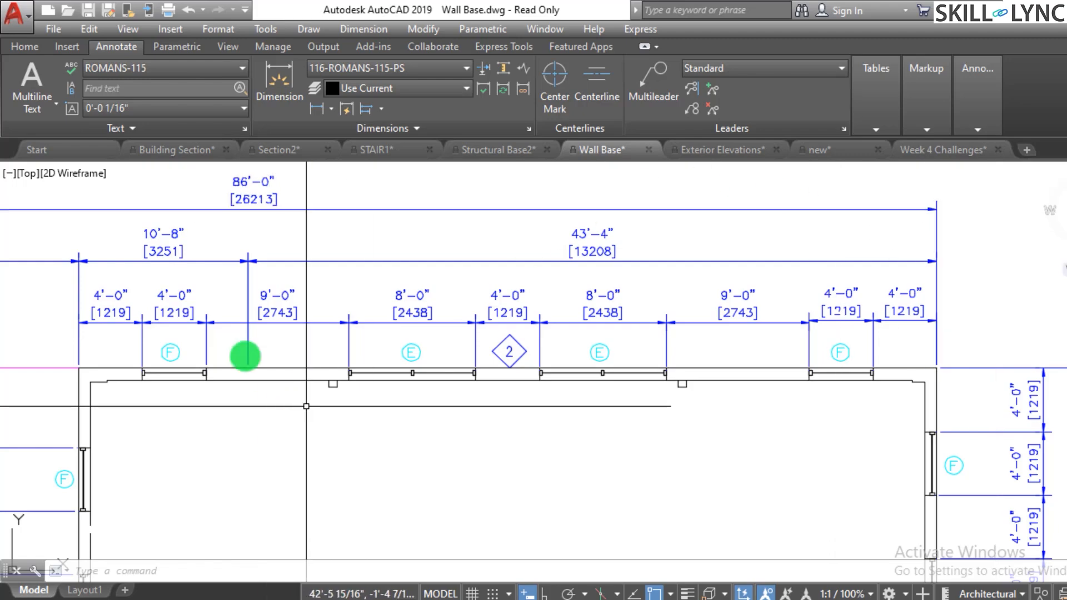
scroll(644, 342, down, 4)
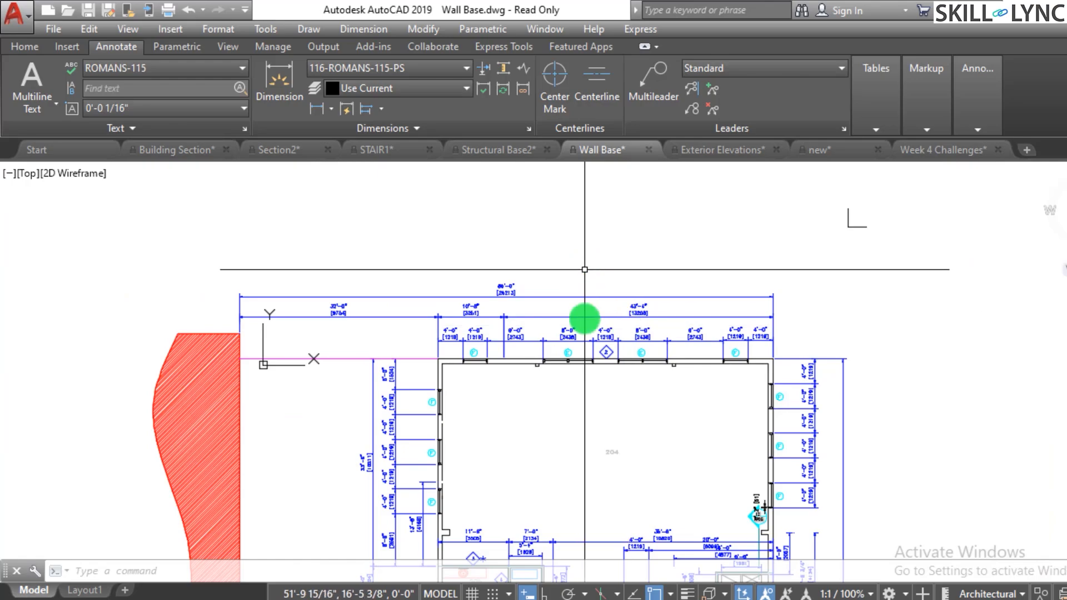
scroll(600, 334, up, 4)
scroll(443, 330, down, 3)
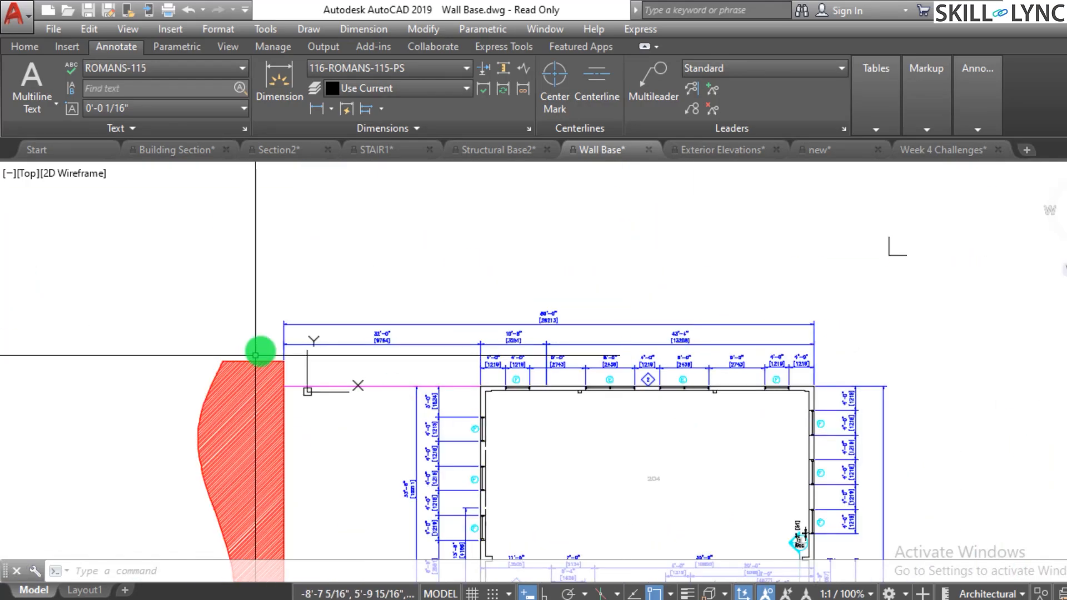
scroll(767, 328, down, 3)
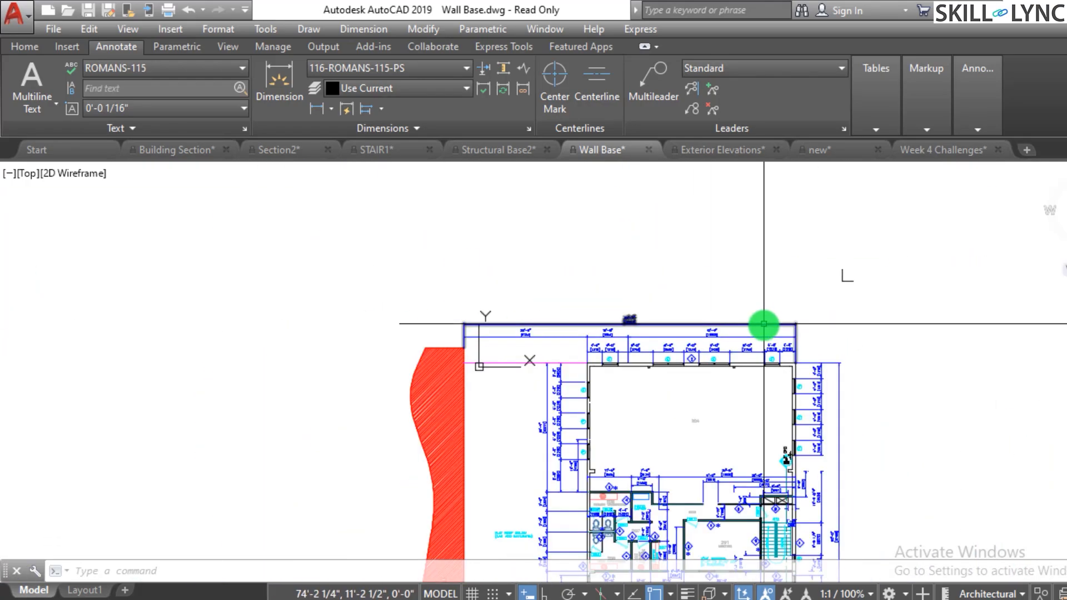
scroll(770, 322, up, 6)
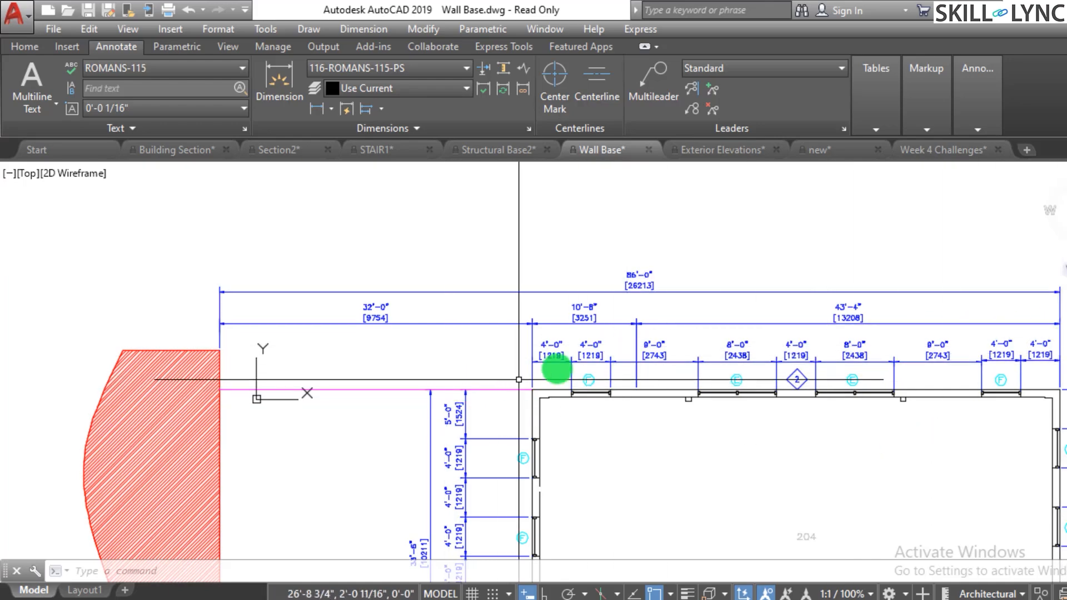
scroll(540, 274, down, 5)
scroll(690, 334, up, 3)
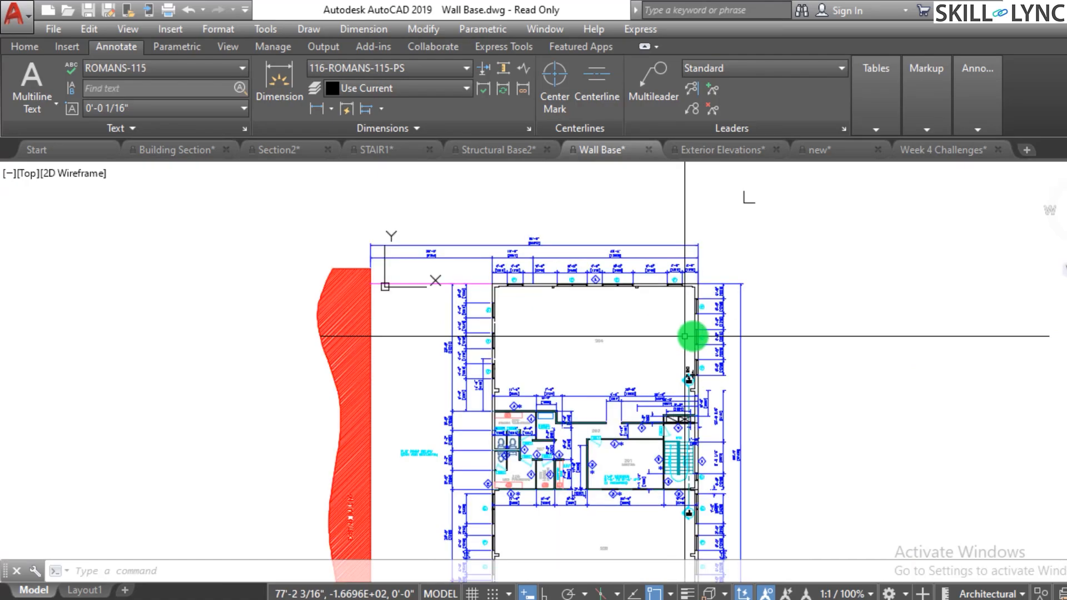
scroll(772, 350, down, 2)
scroll(769, 357, up, 5)
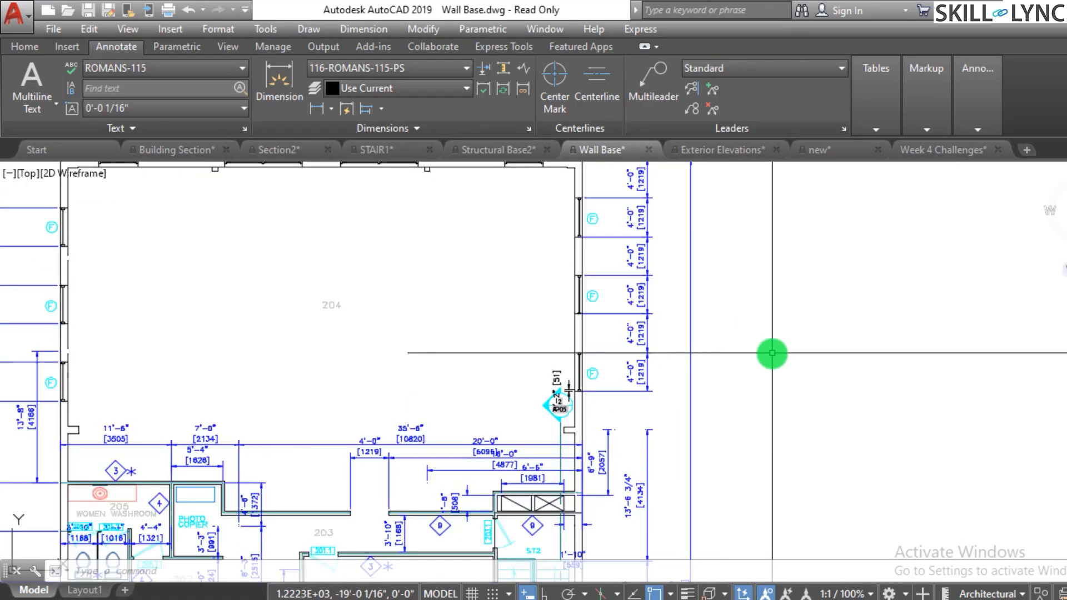
- Examine the interior dimensions around the shafts and corridor wall above stair ST2, including where their texts overlap
scroll(669, 436, down, 3)
scroll(561, 395, up, 6)
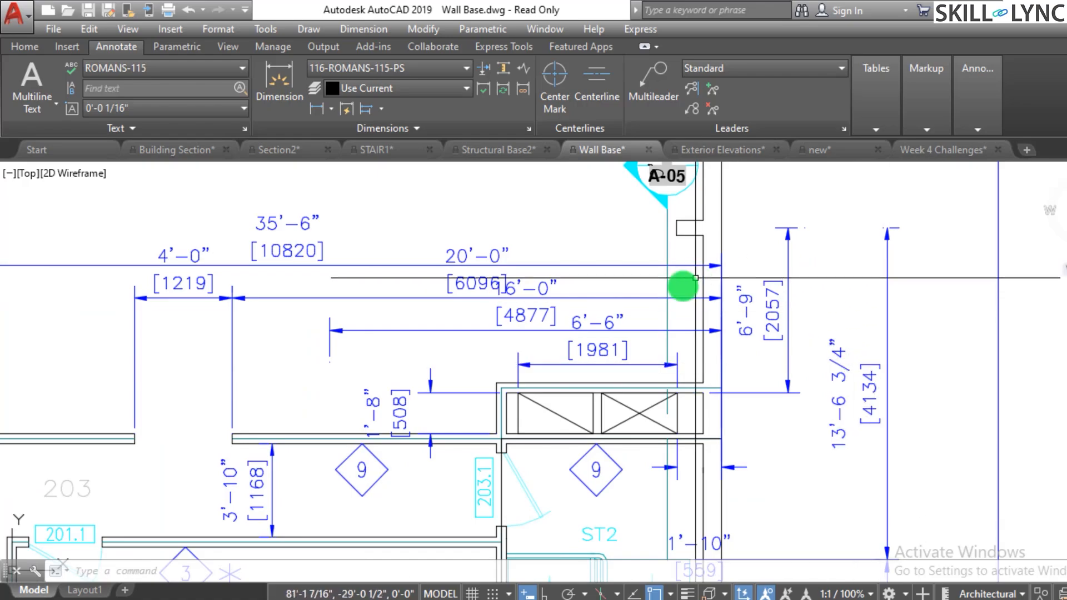
scroll(661, 388, down, 2)
scroll(676, 395, up, 2)
scroll(623, 334, down, 3)
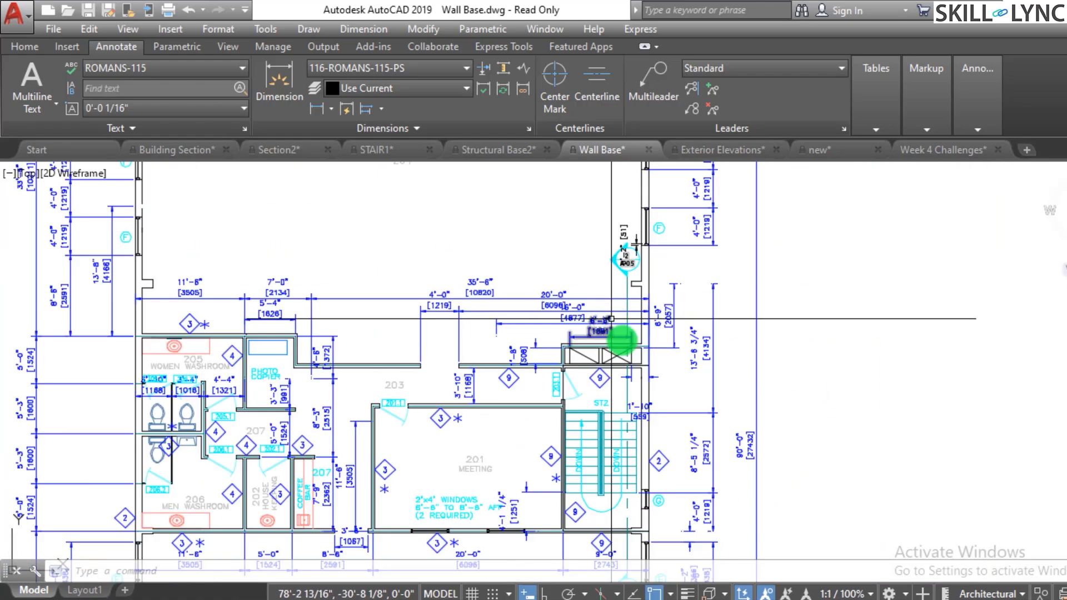
scroll(638, 484, up, 2)
scroll(594, 261, up, 1)
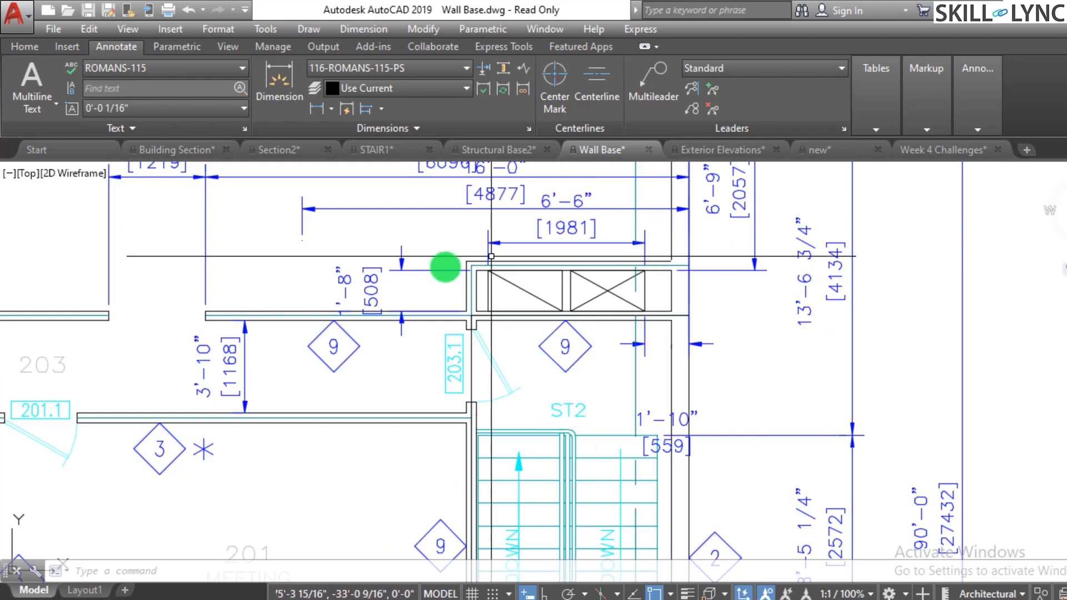
scroll(442, 300, down, 3)
scroll(506, 261, up, 2)
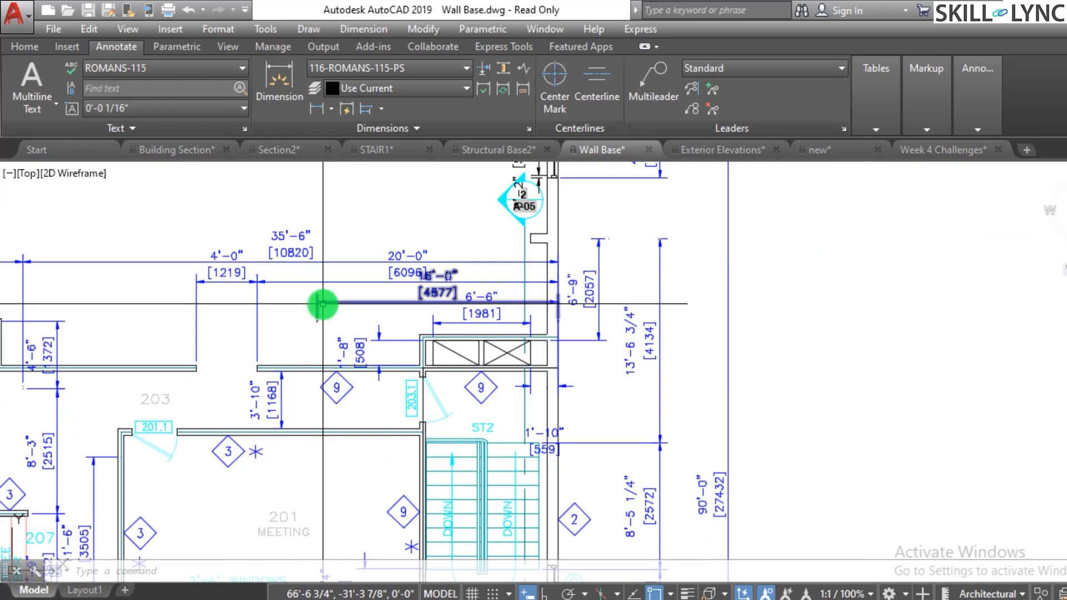
scroll(333, 309, down, 2)
scroll(331, 314, up, 2)
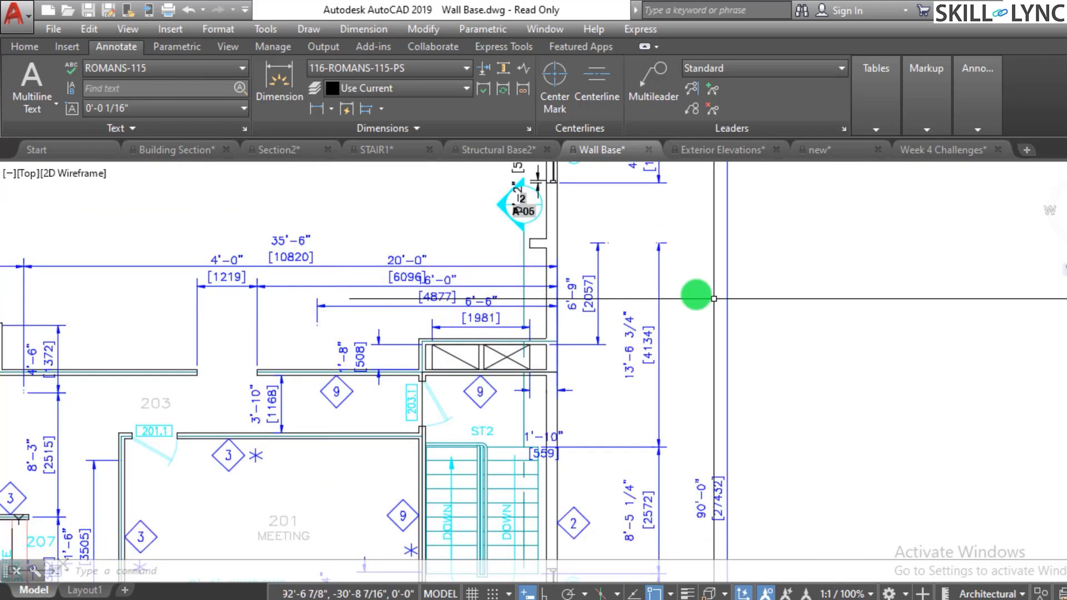
scroll(420, 256, up, 2)
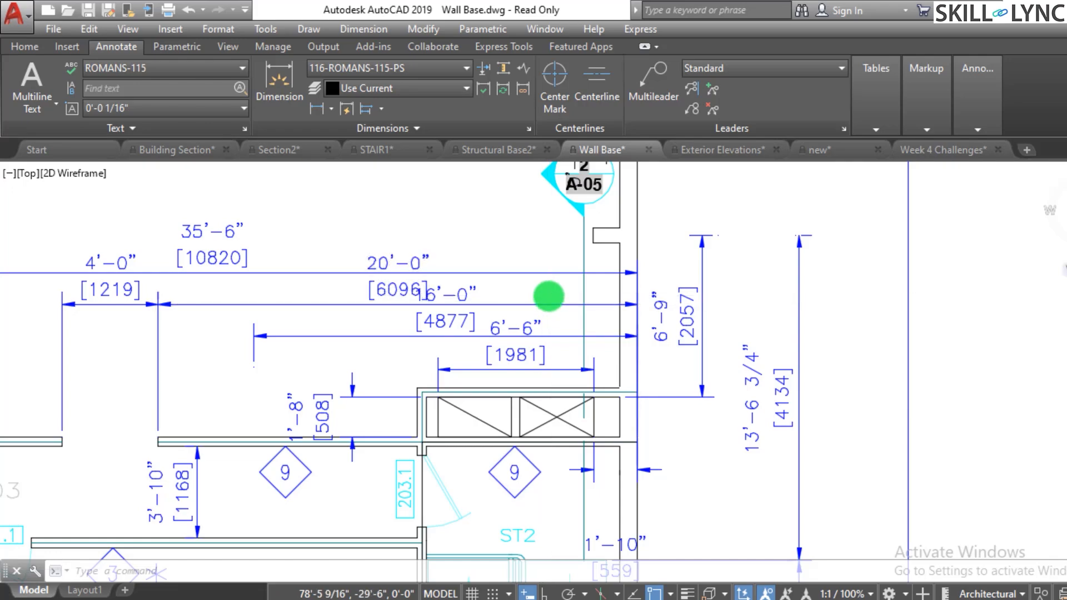
scroll(517, 297, up, 1)
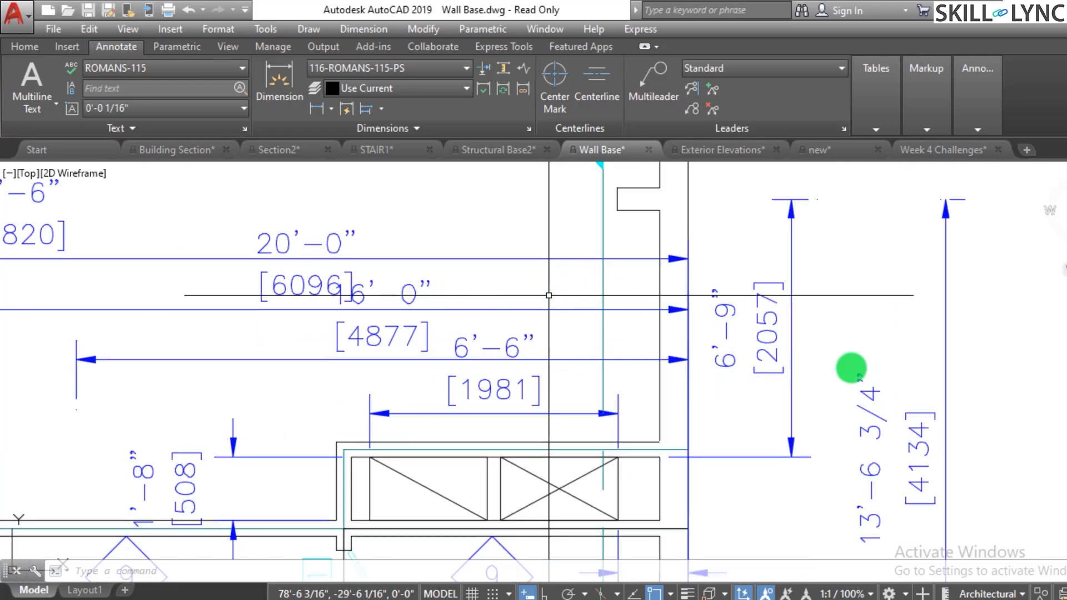
scroll(636, 284, down, 1)
- Inspect the overlapping 20'-0" and 16'-0" dimensions above stair ST2 by selecting each separately, clearing every selection
click(293, 300)
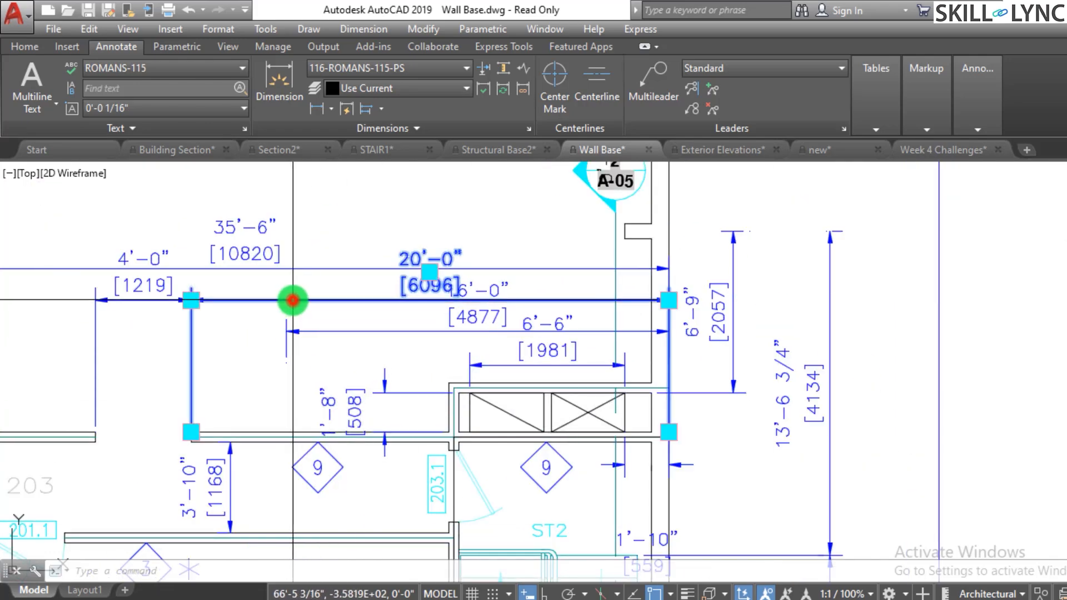
scroll(266, 370, down, 1)
scroll(416, 297, up, 2)
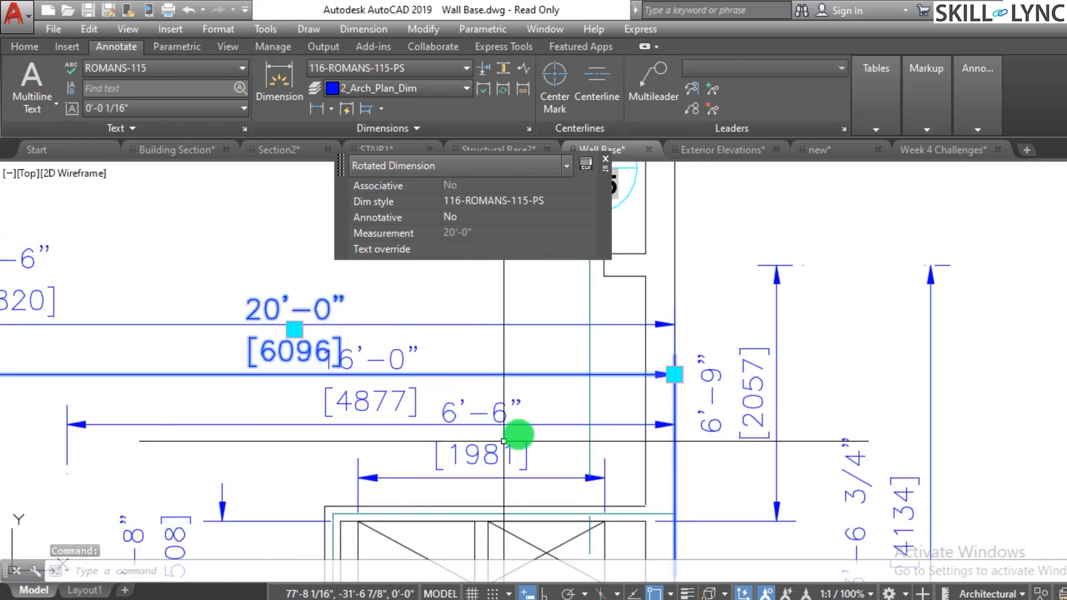
key(Escape)
click(532, 423)
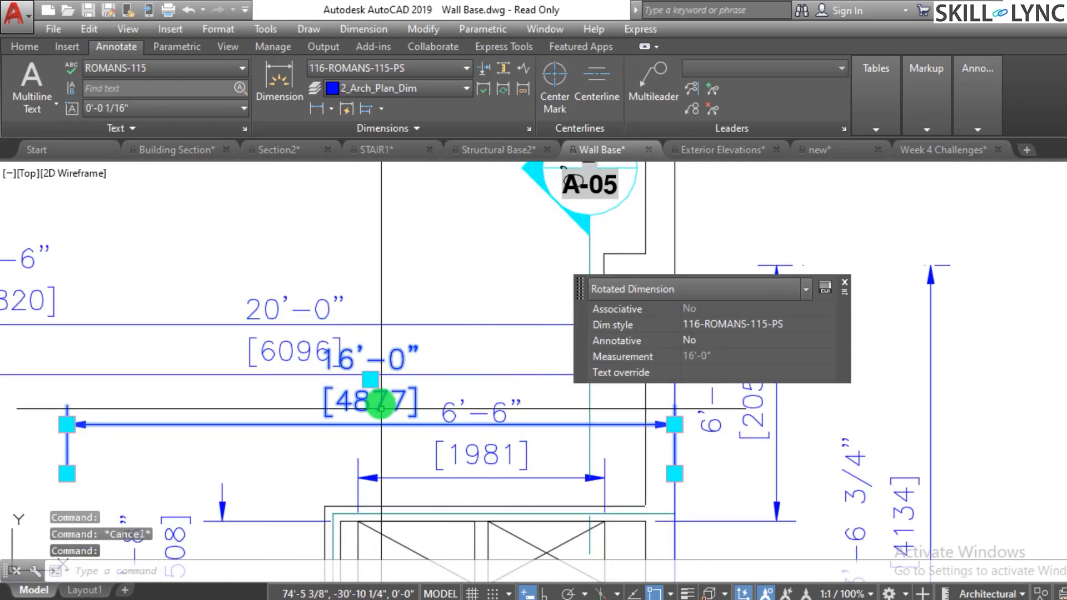
scroll(381, 408, down, 2)
key(Escape)
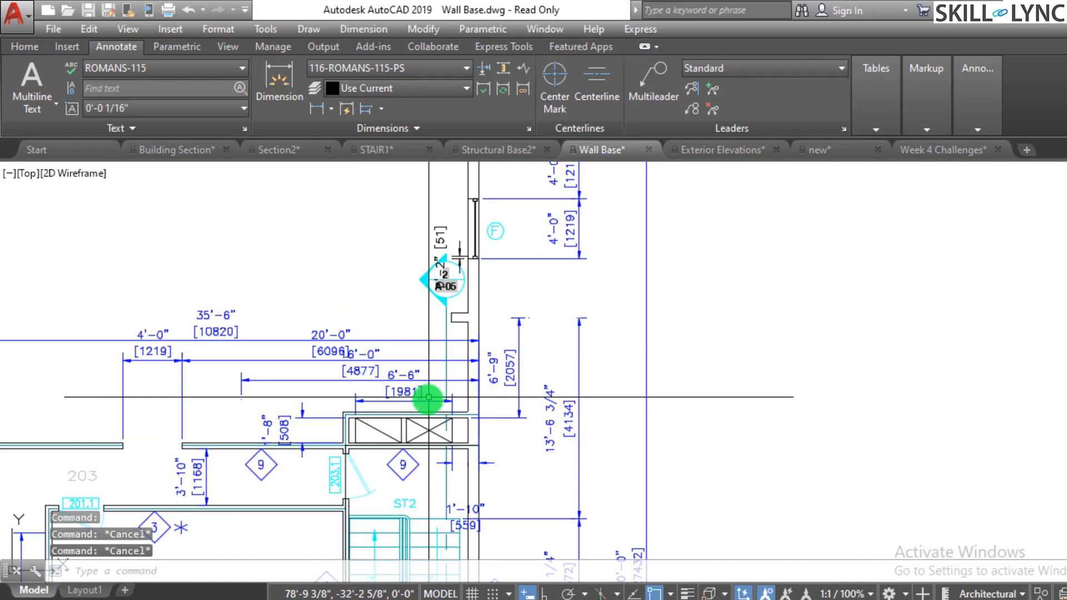
click(429, 396)
key(Escape)
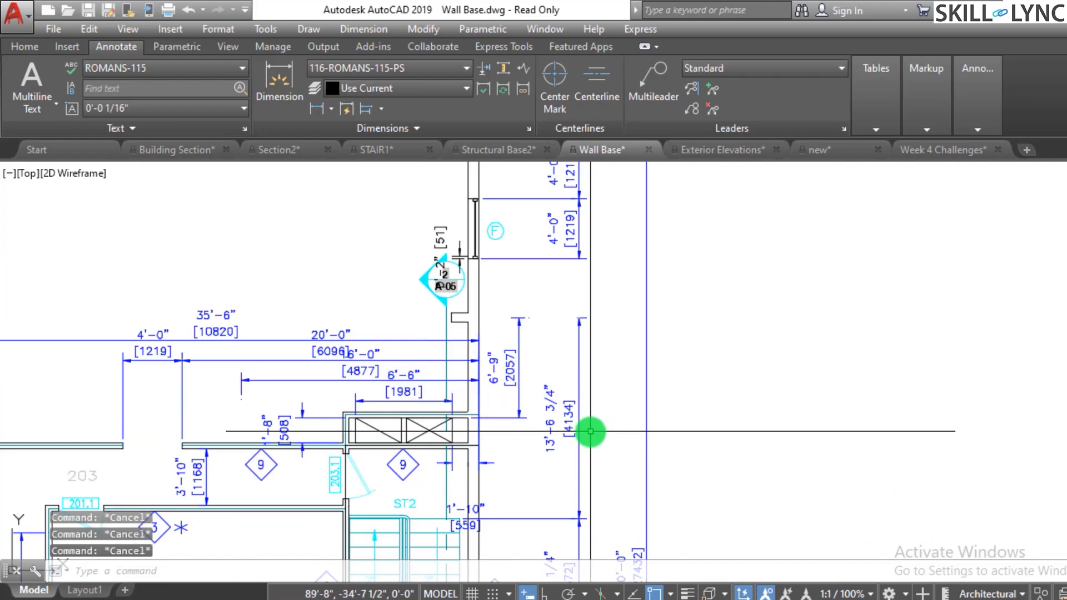
scroll(303, 350, down, 2)
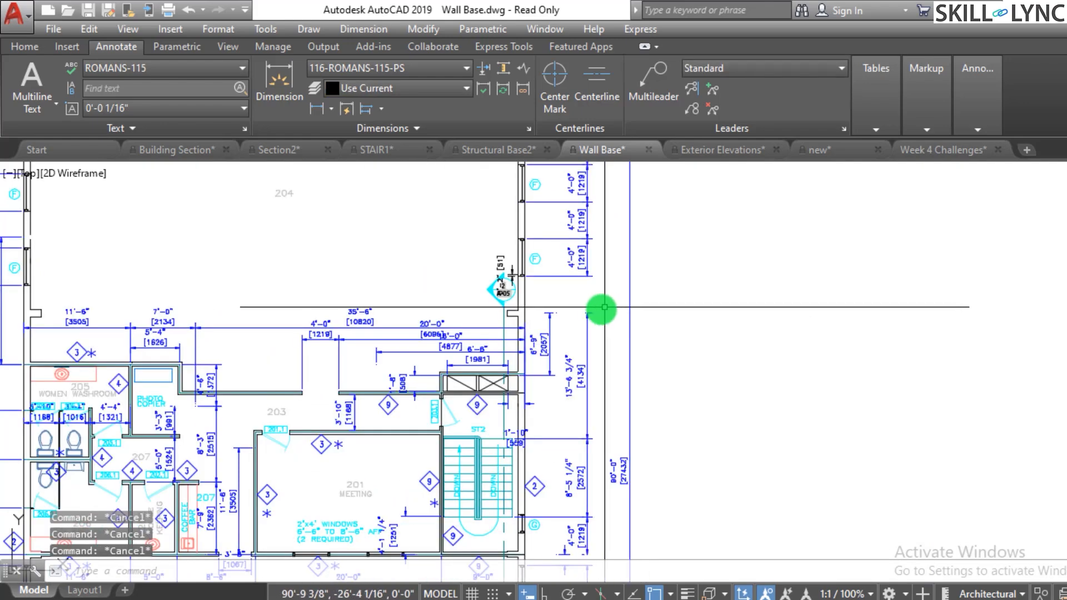
scroll(600, 305, up, 2)
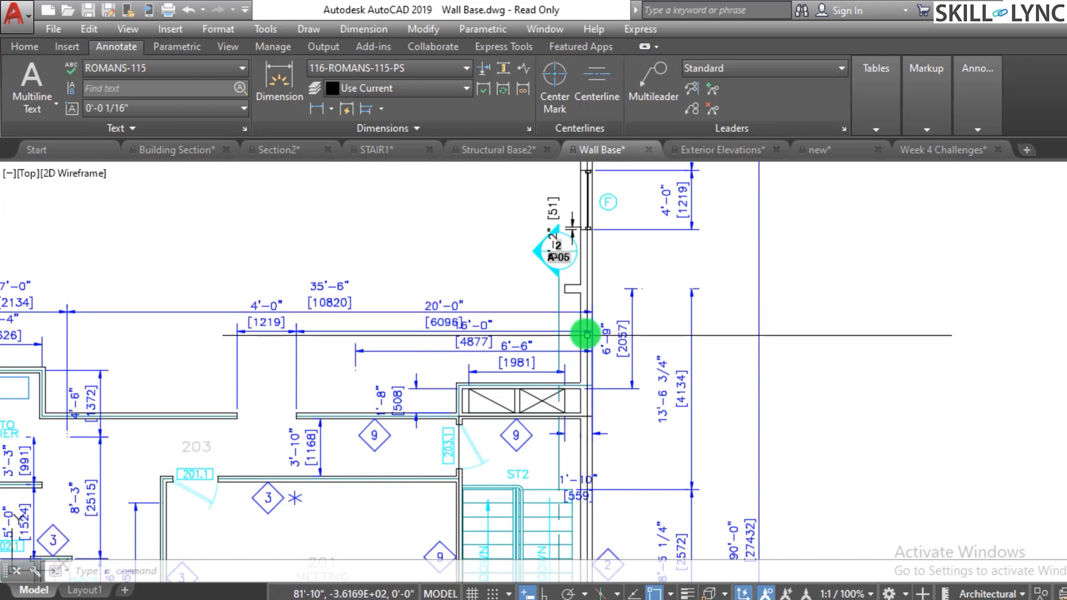
- Examine the horizontal dimension chain along the wall between the washrooms, meeting room 201, stair ST2 and room 208
scroll(491, 255, down, 2)
scroll(491, 255, down, 2)
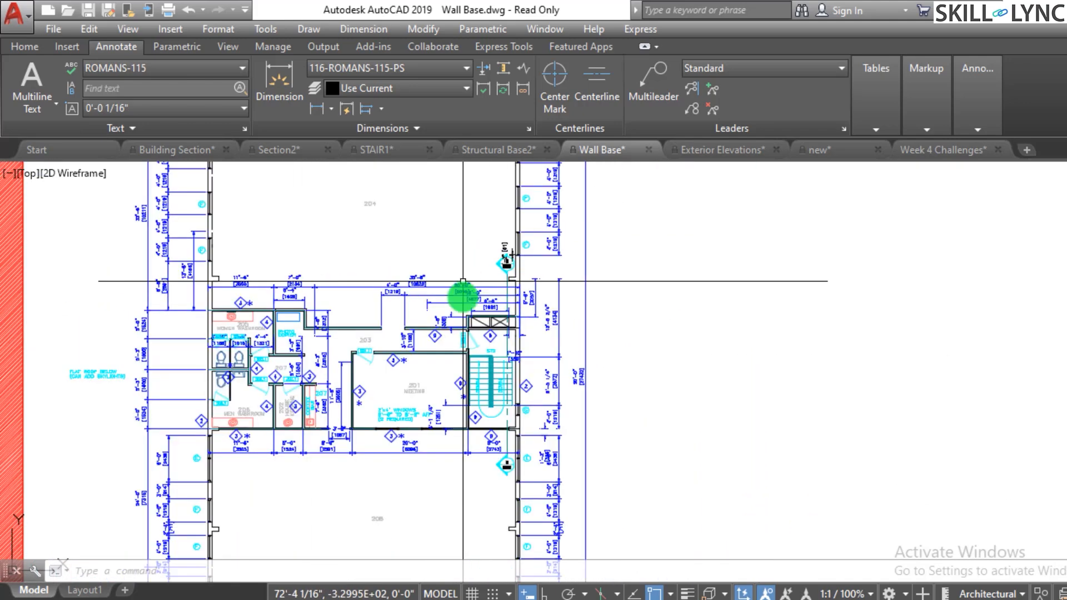
scroll(578, 519, up, 5)
scroll(563, 430, down, 4)
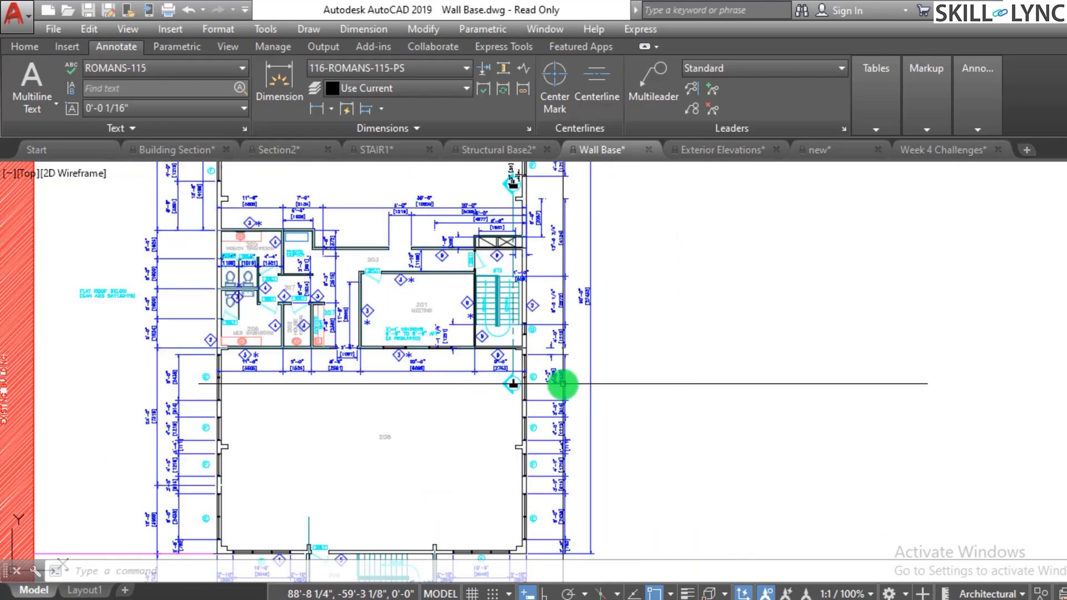
scroll(240, 359, up, 3)
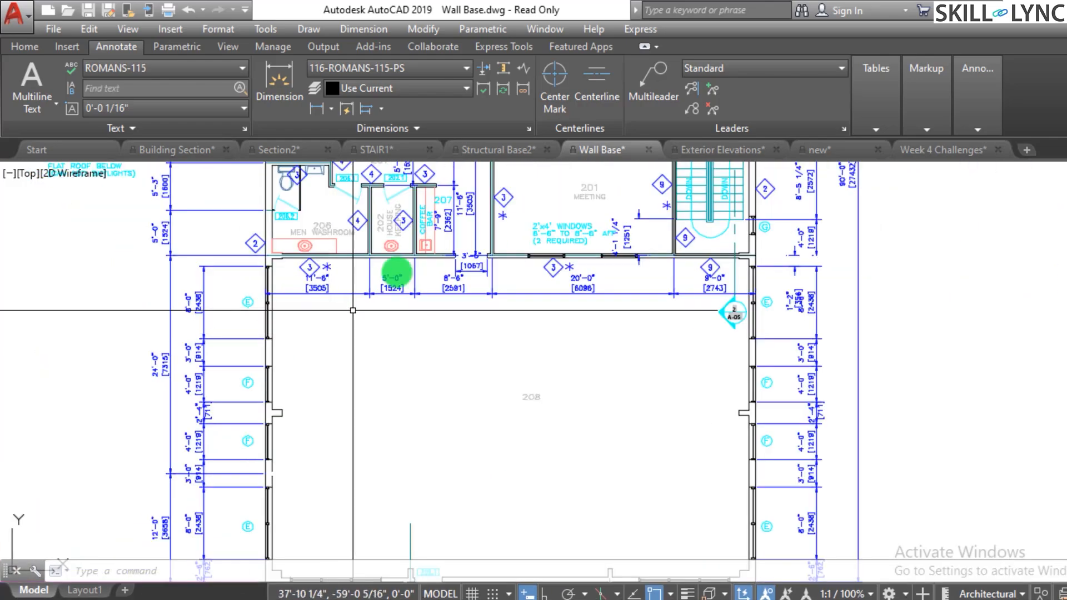
scroll(469, 297, down, 3)
scroll(477, 315, up, 5)
scroll(364, 437, down, 3)
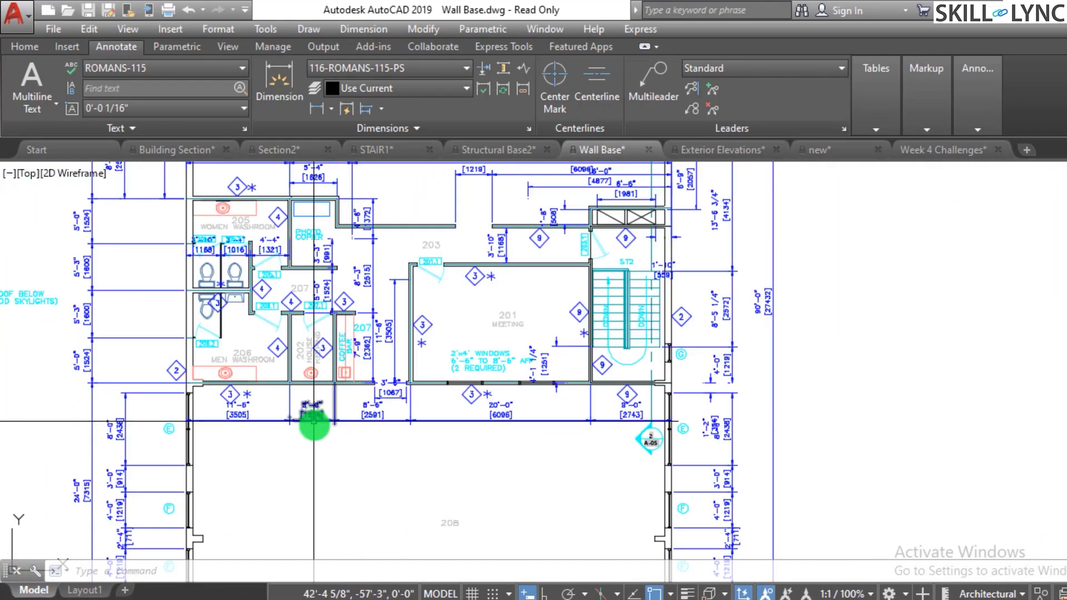
scroll(404, 437, up, 2)
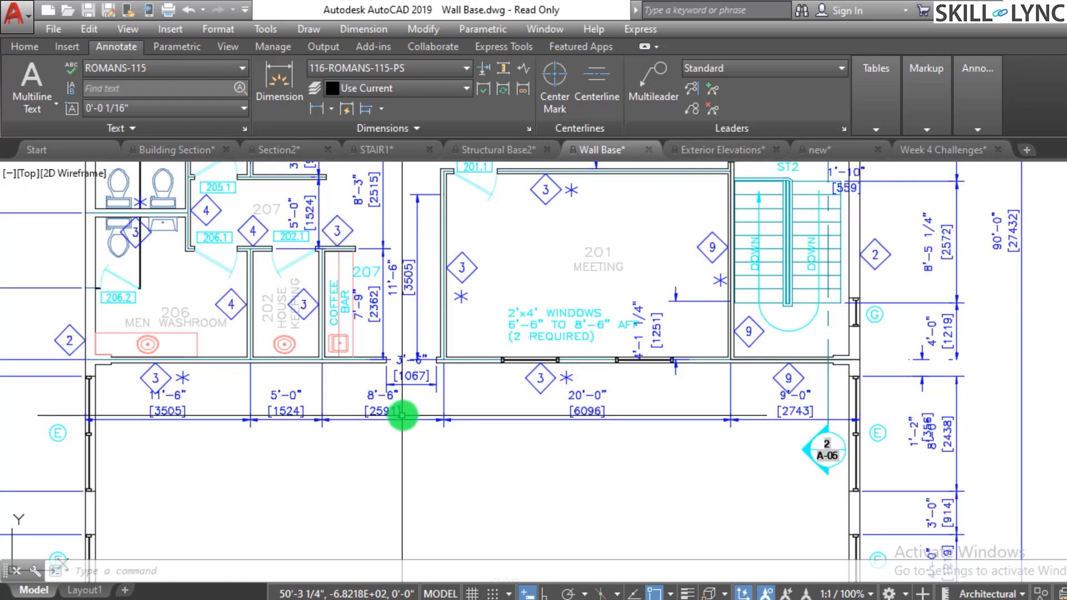
- Inspect the 8'-6" dimension below the coffee bar by selecting it, and clear the selection
scroll(397, 422, up, 3)
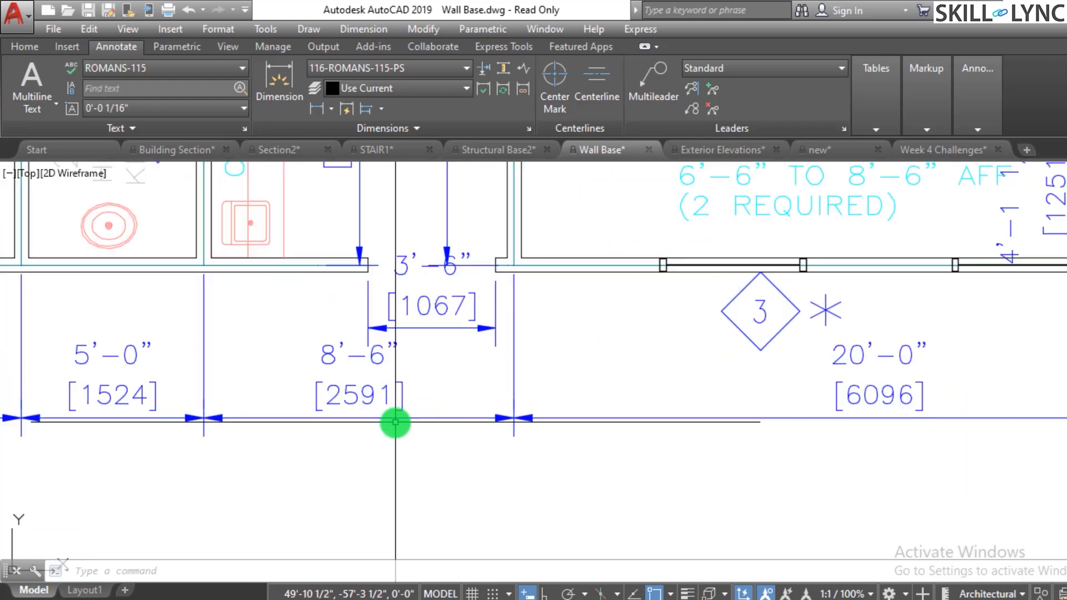
click(366, 397)
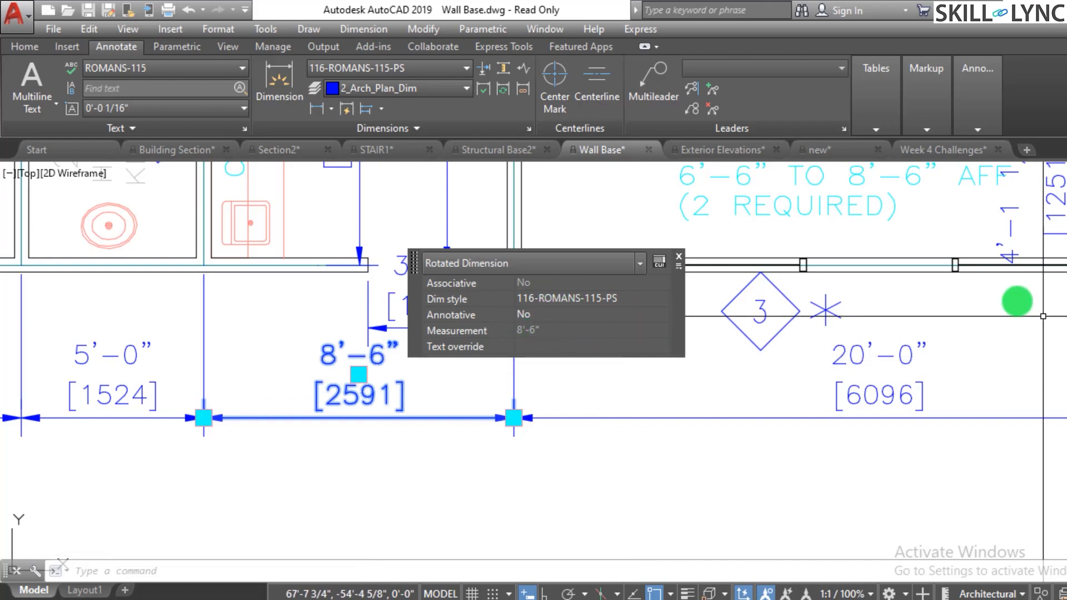
click(579, 269)
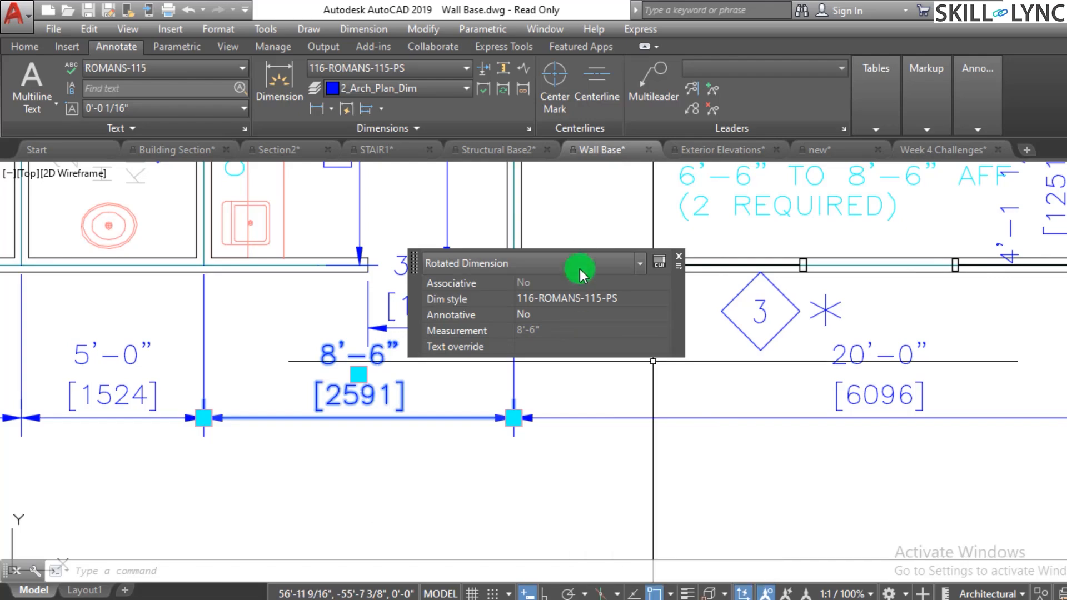
click(616, 505)
click(557, 511)
key(Escape)
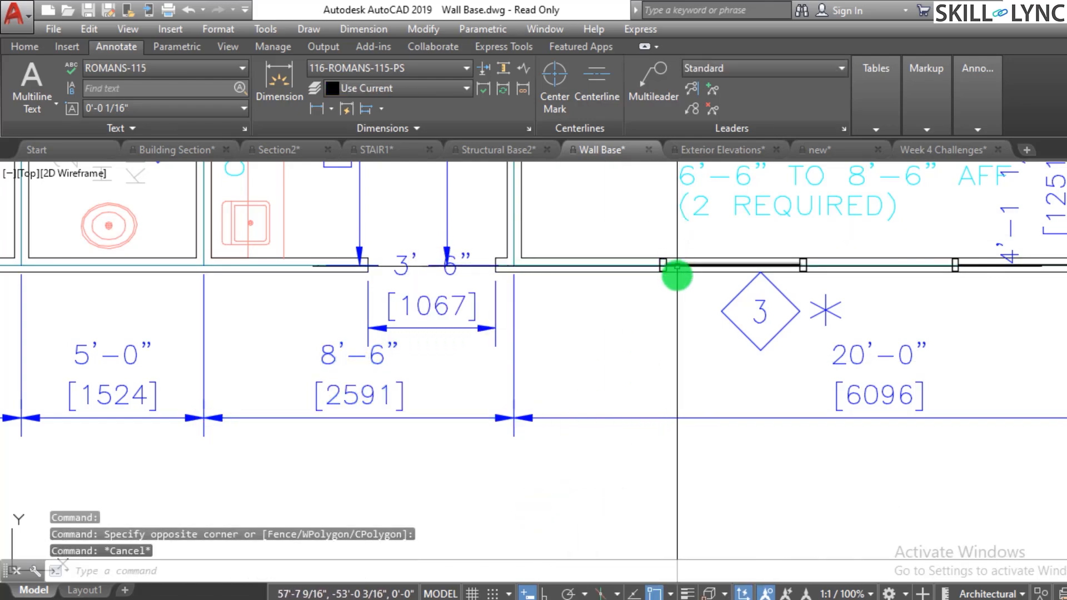
- Examine the 3'-6" opening dimension and its placement against the wall and the longer dimension chain below it
scroll(452, 374, down, 2)
scroll(524, 309, up, 2)
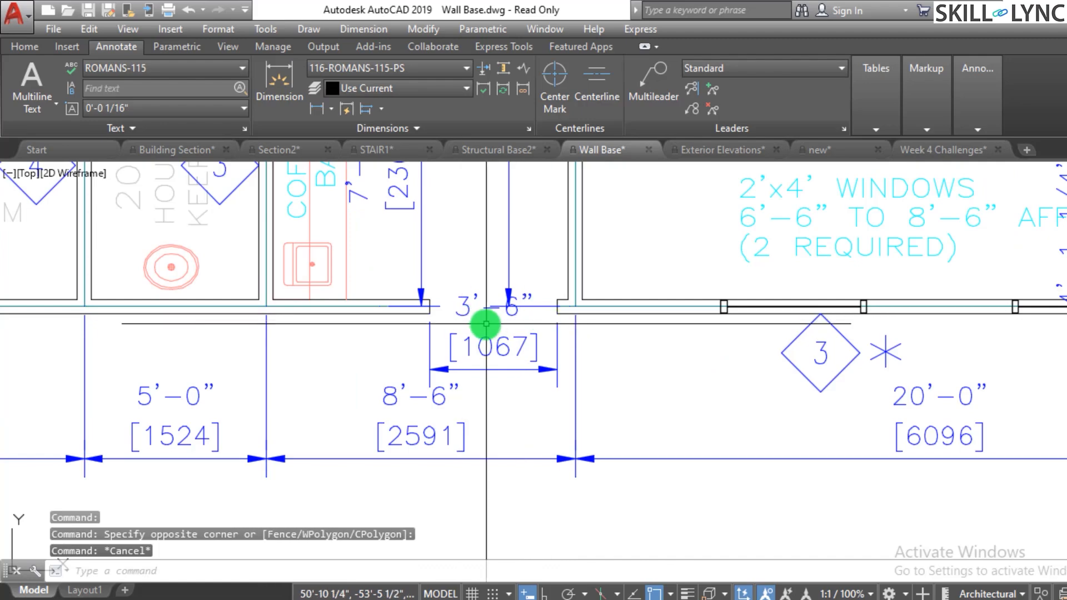
scroll(674, 361, down, 2)
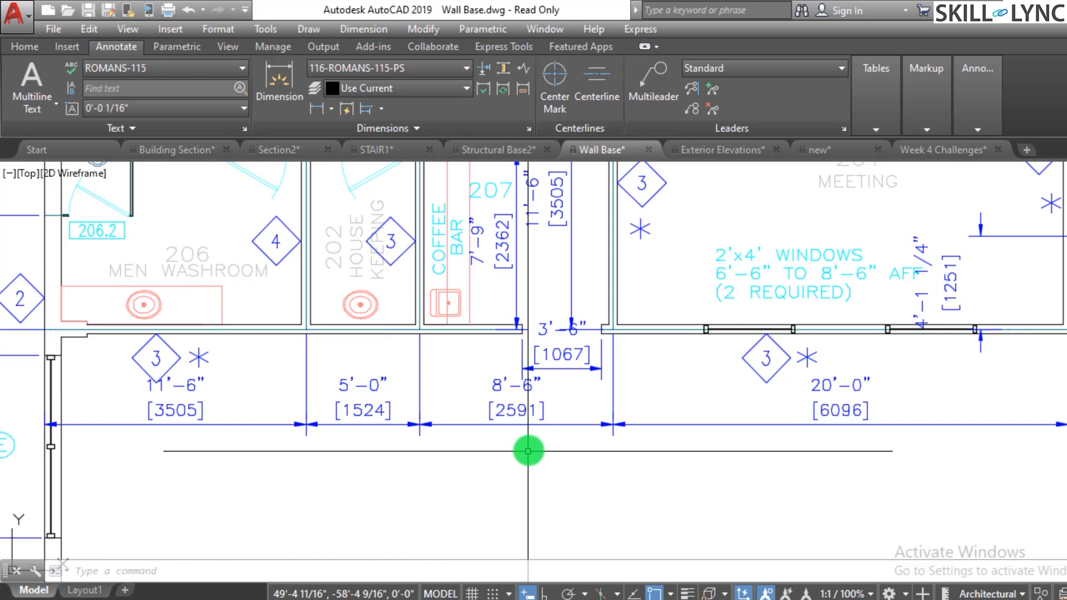
scroll(494, 442, down, 2)
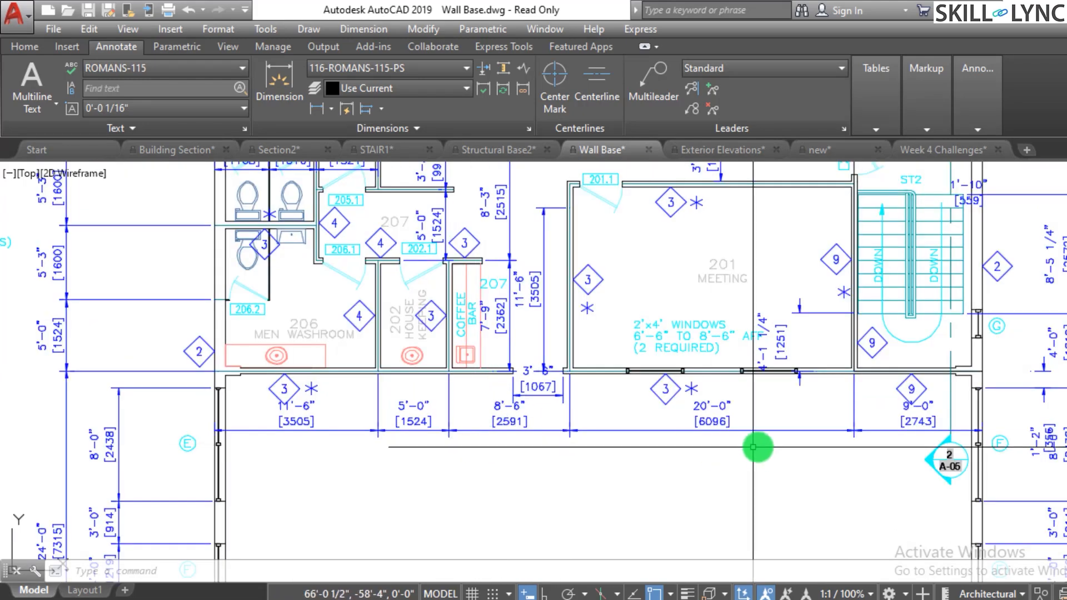
scroll(914, 438, up, 2)
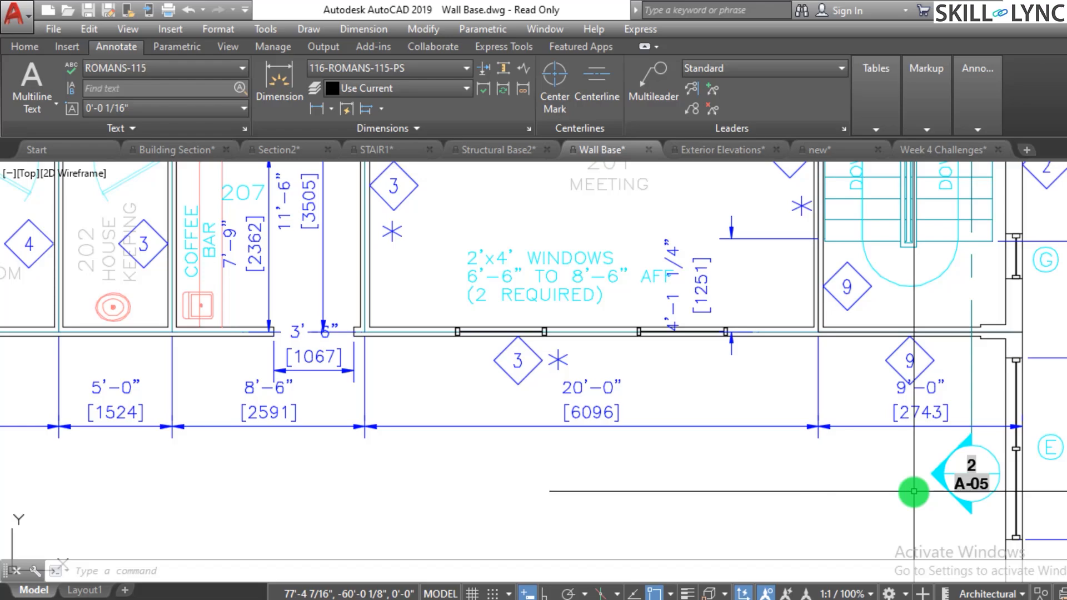
scroll(739, 366, down, 2)
scroll(830, 430, down, 2)
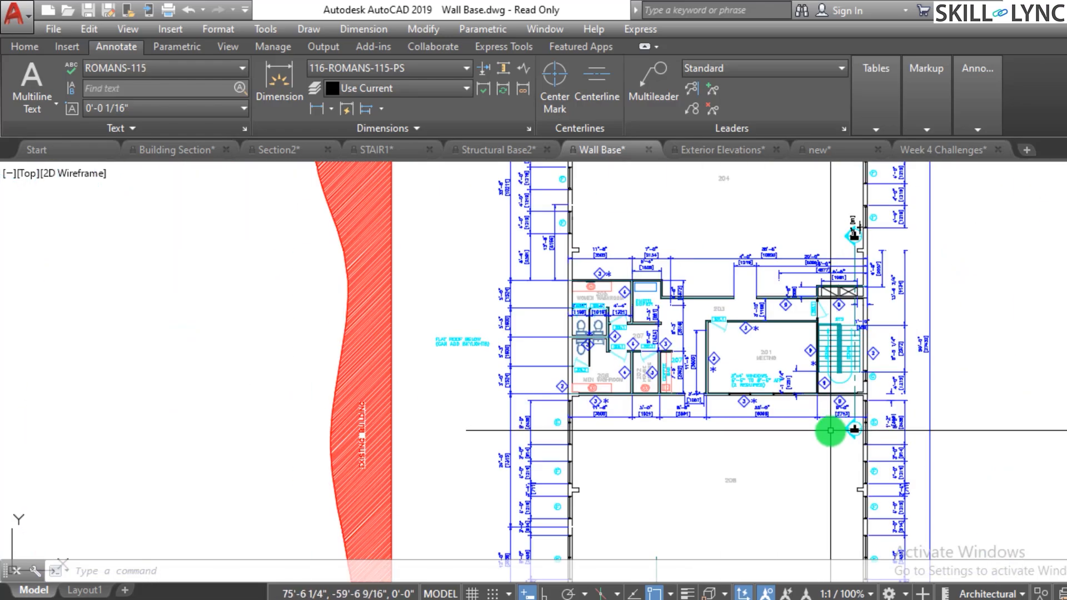
- Examine the vertical dimensions around the washrooms, room 207 and coffee bar, and the exterior chains beside the washrooms and room 208
scroll(830, 430, up, 4)
scroll(816, 426, down, 3)
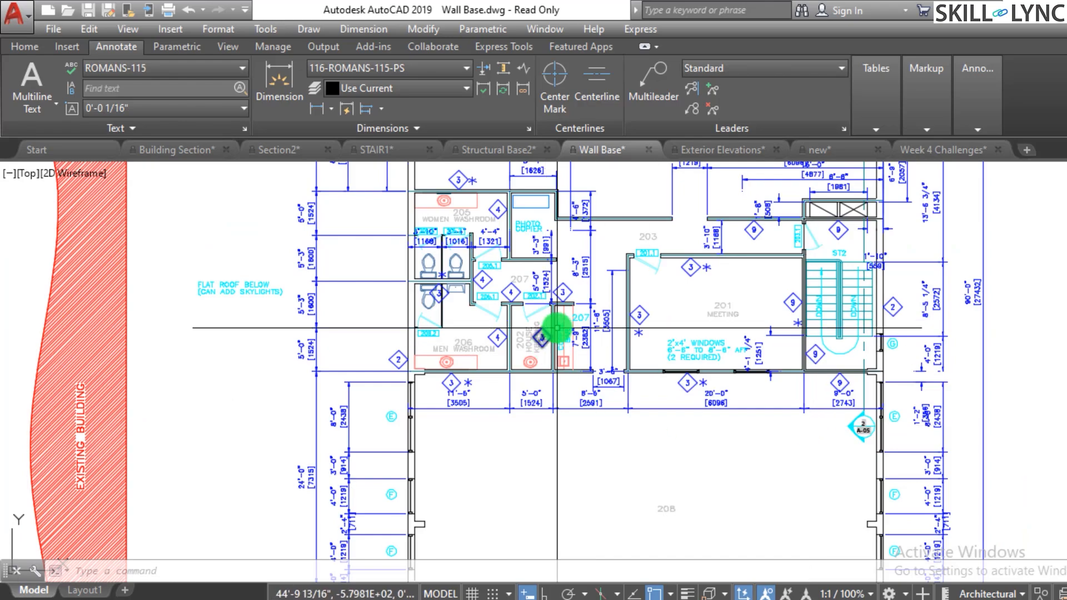
scroll(652, 305, up, 5)
scroll(629, 344, down, 3)
scroll(583, 250, up, 4)
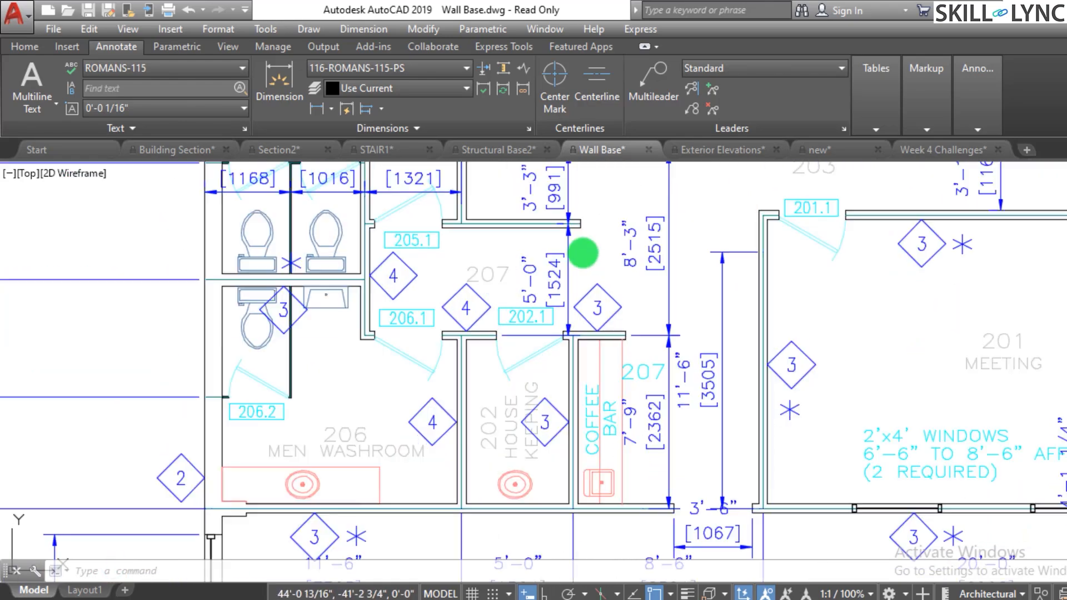
scroll(639, 269, up, 2)
scroll(605, 311, down, 1)
scroll(500, 300, down, 3)
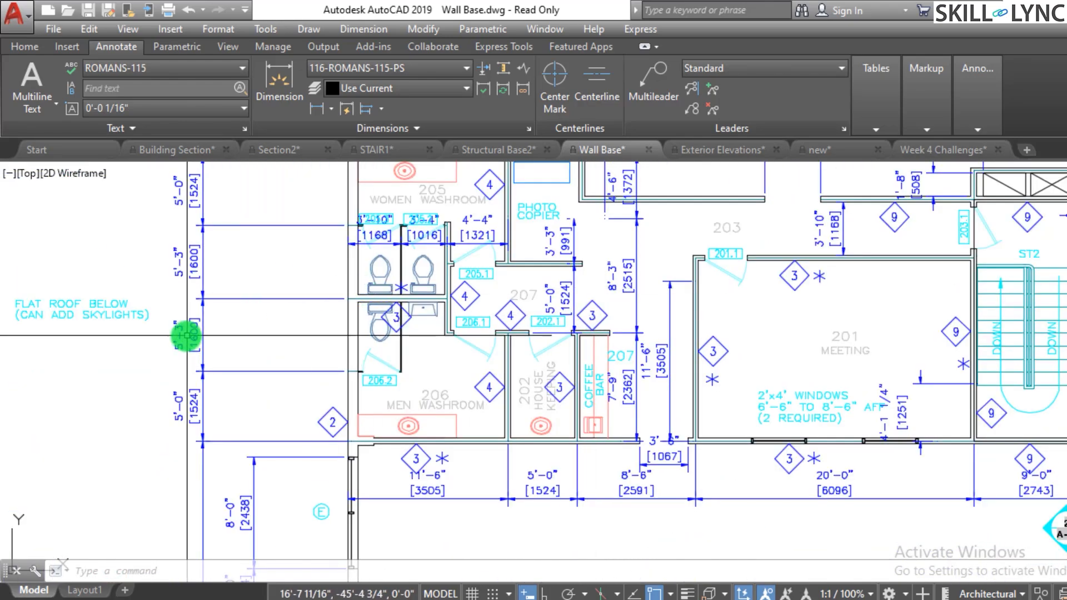
scroll(194, 345, down, 2)
scroll(238, 411, down, 3)
scroll(243, 437, up, 6)
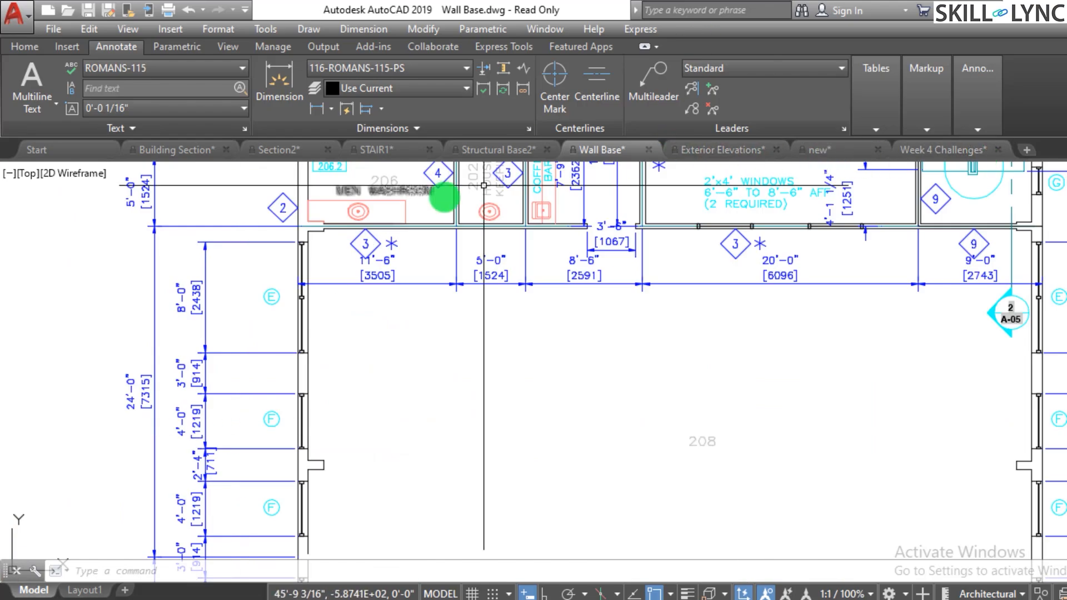
- Switch to the new drawing and examine the long station plan, including the dimensions around its end stairs and UPAS shafts
click(815, 151)
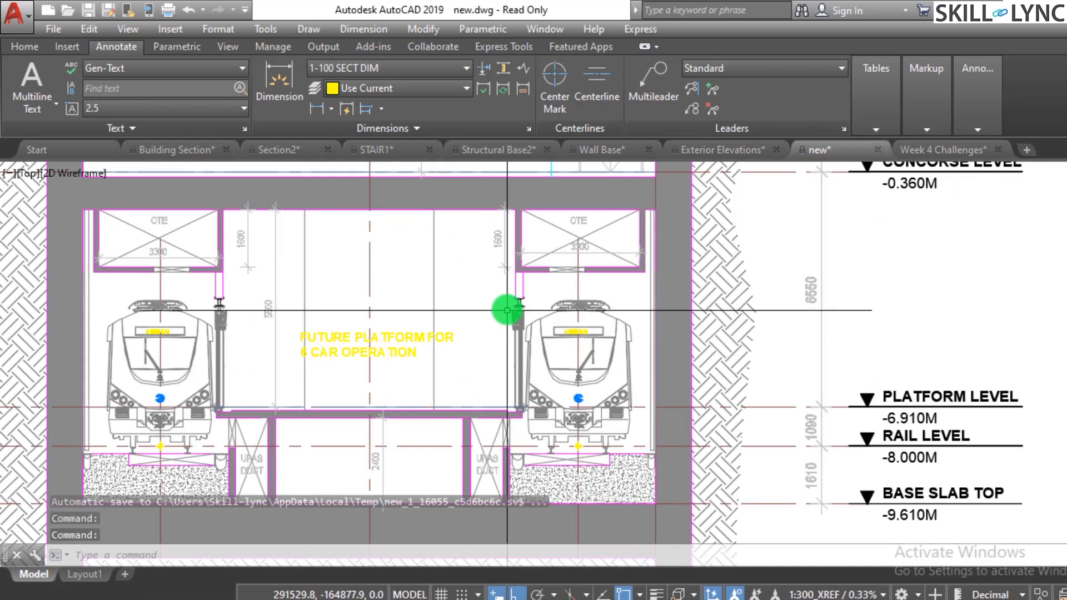
scroll(505, 311, down, 5)
scroll(311, 350, up, 8)
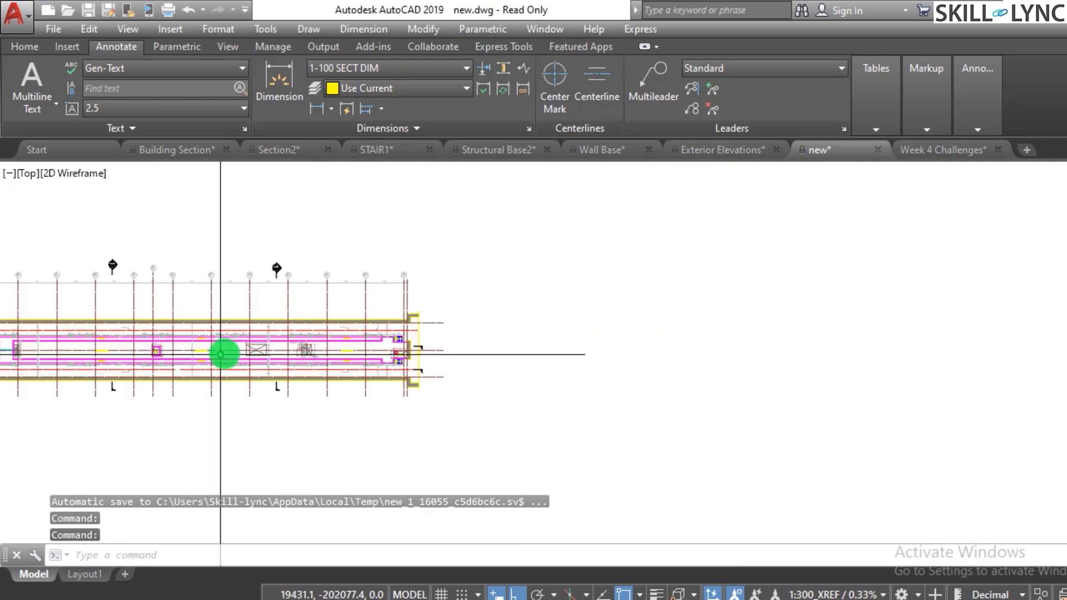
scroll(683, 329, down, 4)
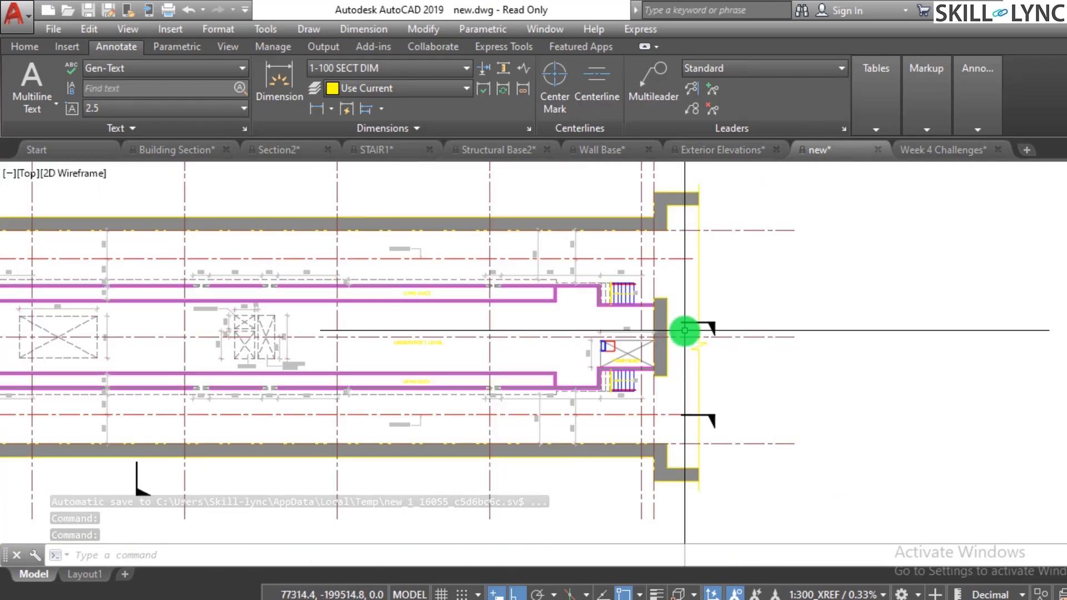
scroll(302, 374, up, 4)
scroll(582, 410, down, 1)
scroll(582, 410, down, 3)
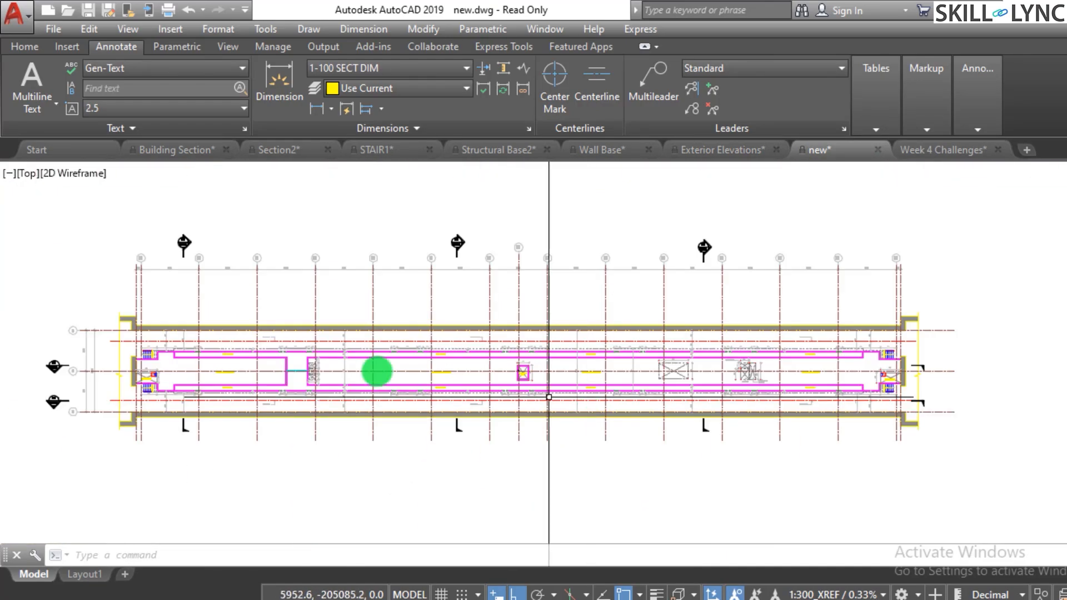
scroll(286, 369, up, 4)
scroll(333, 356, up, 3)
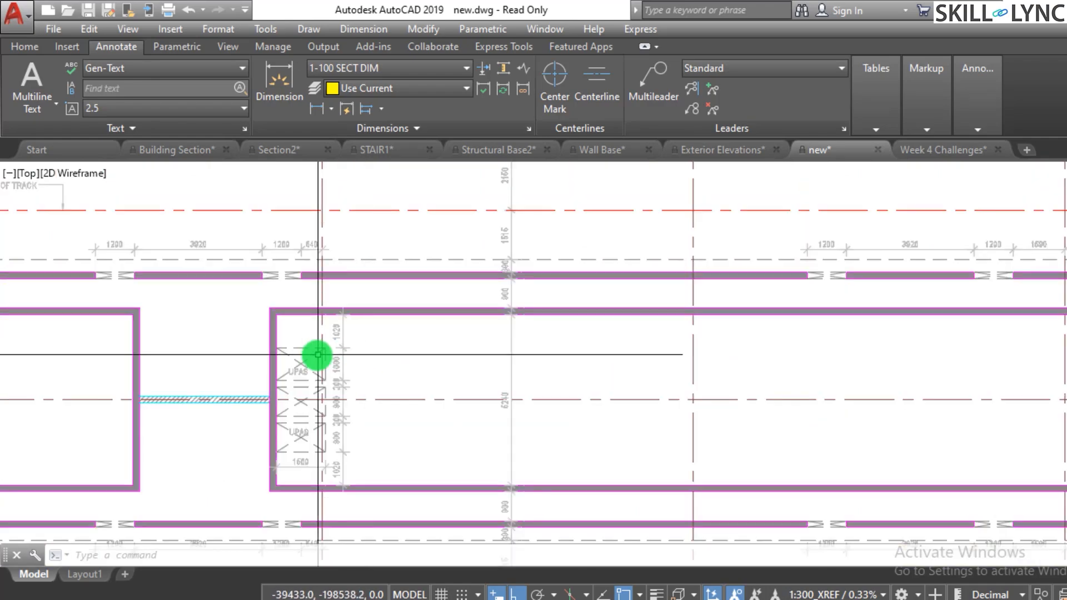
- Examine the 2150, 1780 and 3665 vertical dimensions and the 3100, 7410 and 1200 chain near the end stair
scroll(547, 326, down, 5)
scroll(402, 281, down, 1)
scroll(228, 294, up, 5)
scroll(245, 311, up, 3)
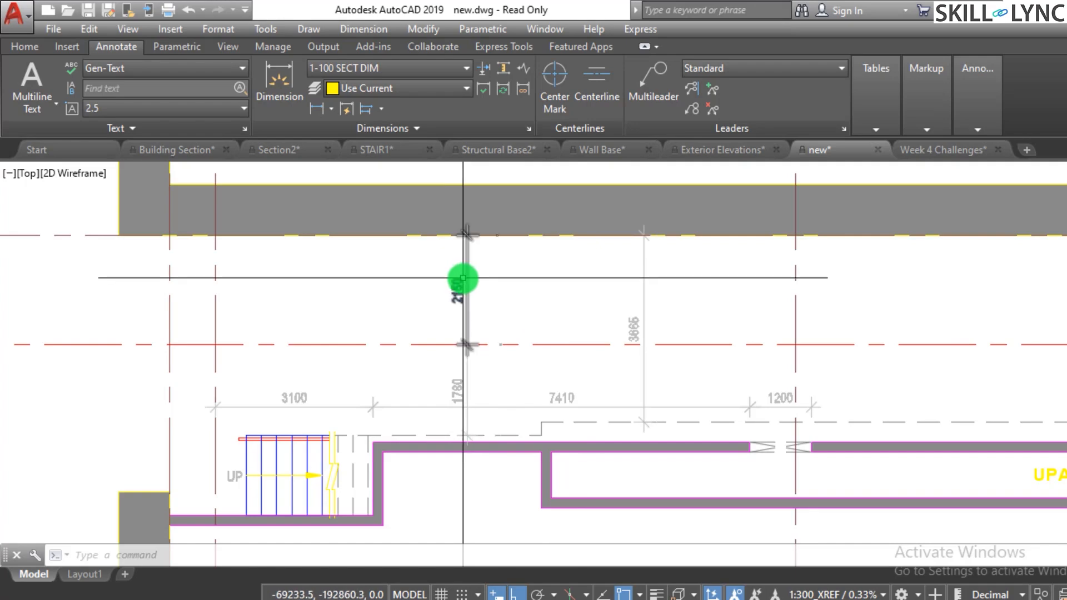
scroll(469, 385, down, 2)
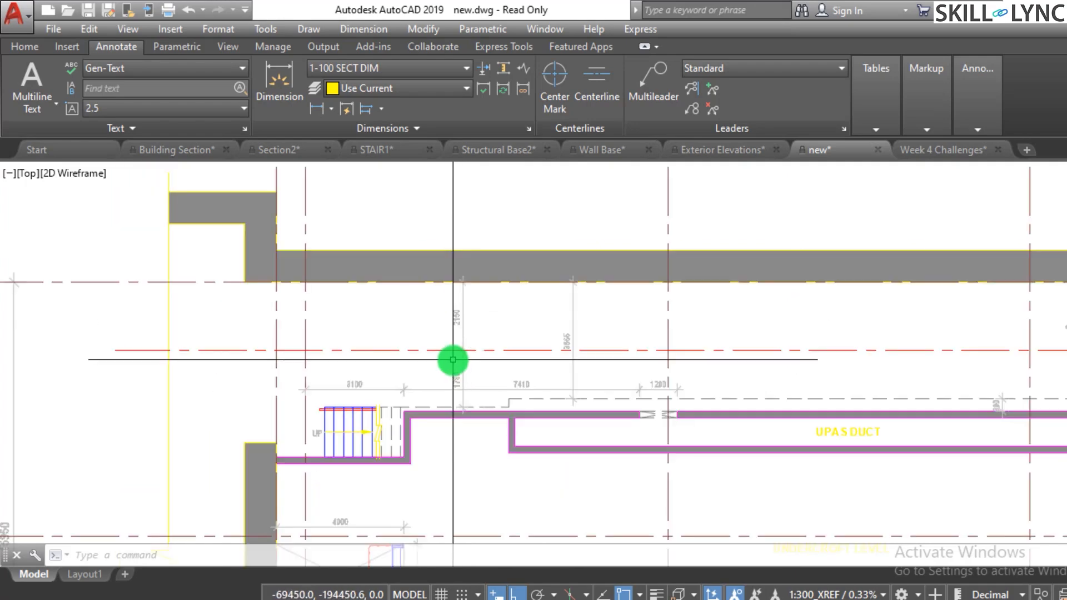
scroll(352, 365, down, 2)
scroll(896, 384, up, 3)
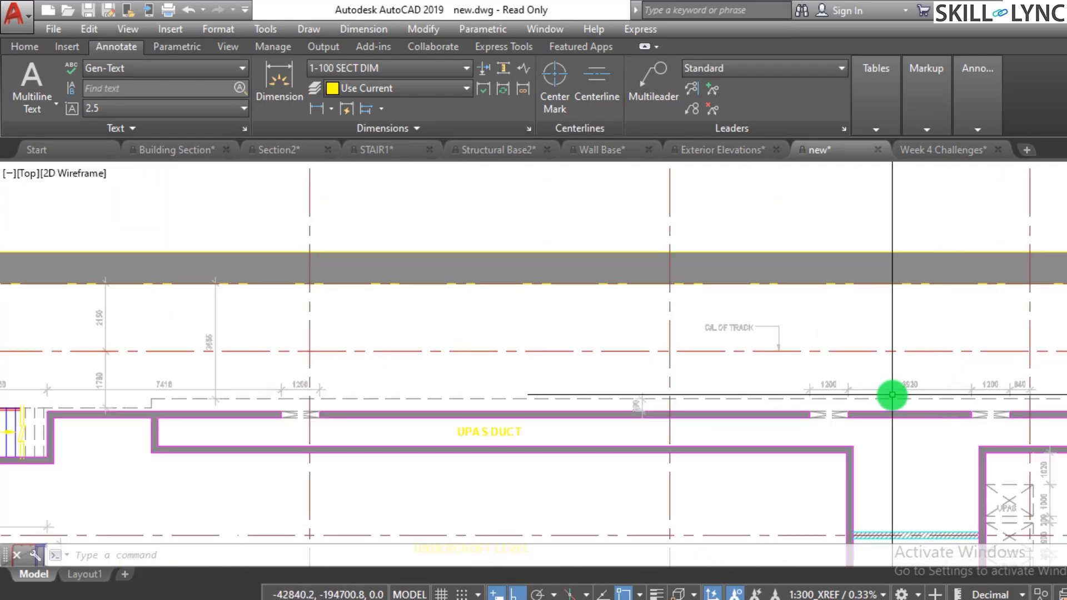
- Examine the opening dimensions along the UPAS duct wall and the vertical dimension chain beside the crossed UPAS shafts
scroll(593, 345, up, 1)
scroll(527, 329, down, 3)
scroll(881, 373, down, 3)
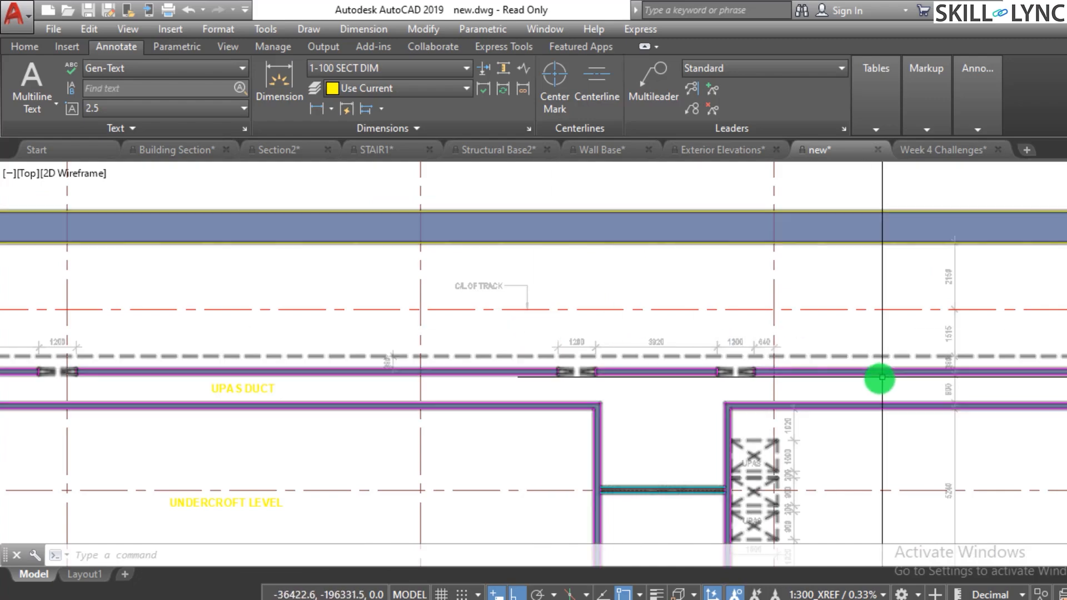
scroll(783, 462, up, 5)
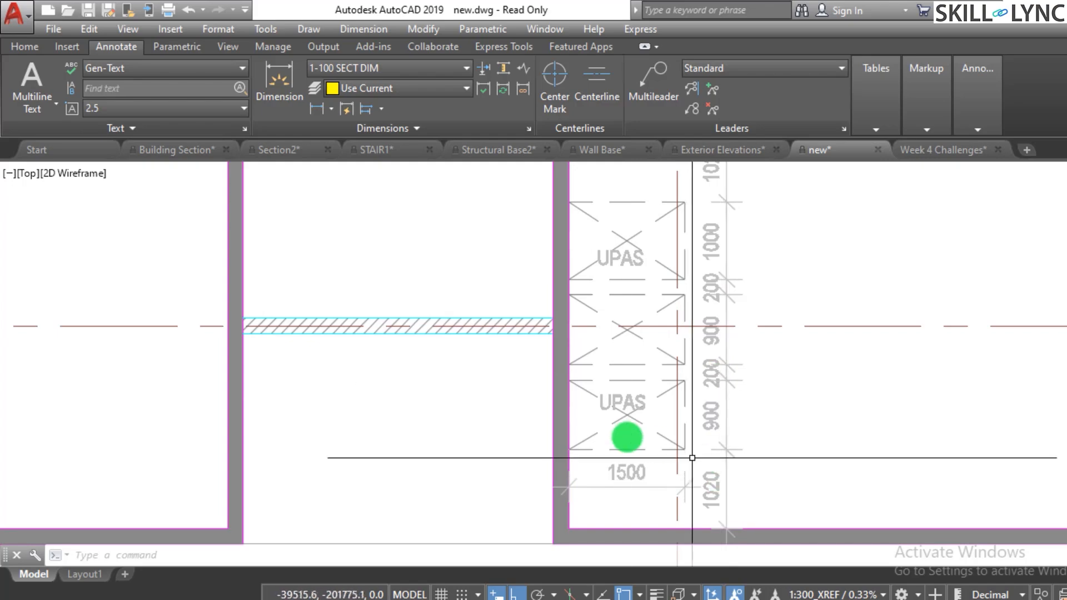
scroll(626, 437, down, 6)
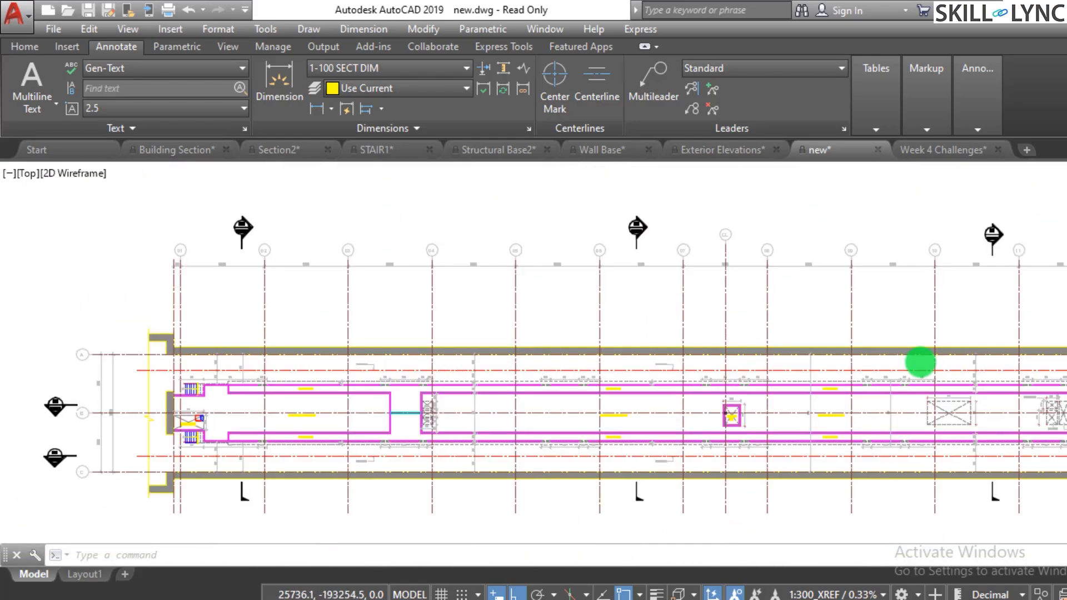
- Examine the 1200, 3920, 1200 and 3490 dimension chain above the UPAS duct wall openings, including its offset from the wall
scroll(920, 362, up, 8)
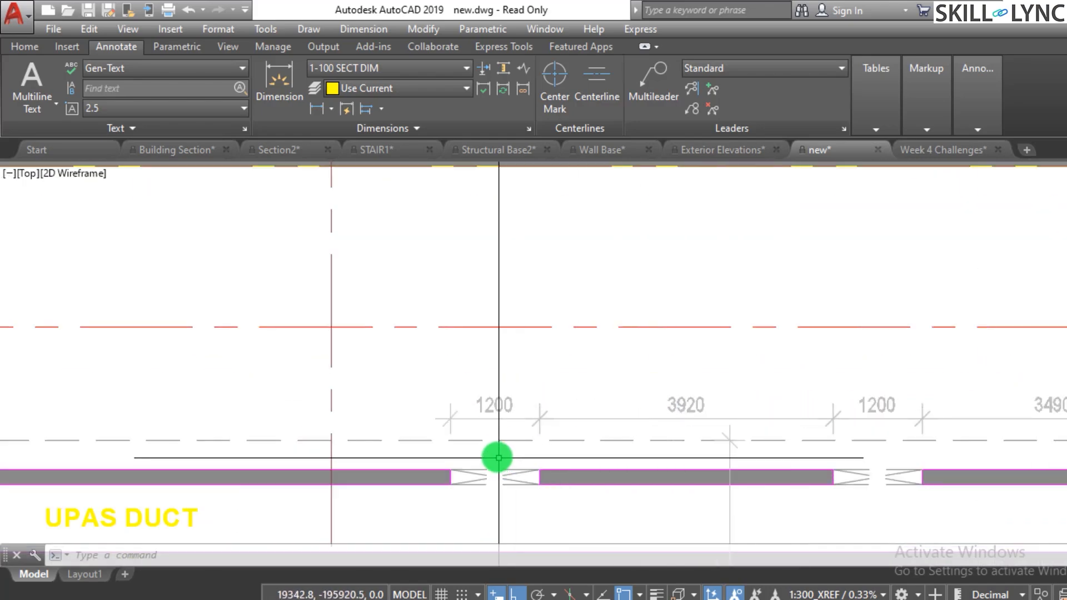
scroll(609, 403, down, 2)
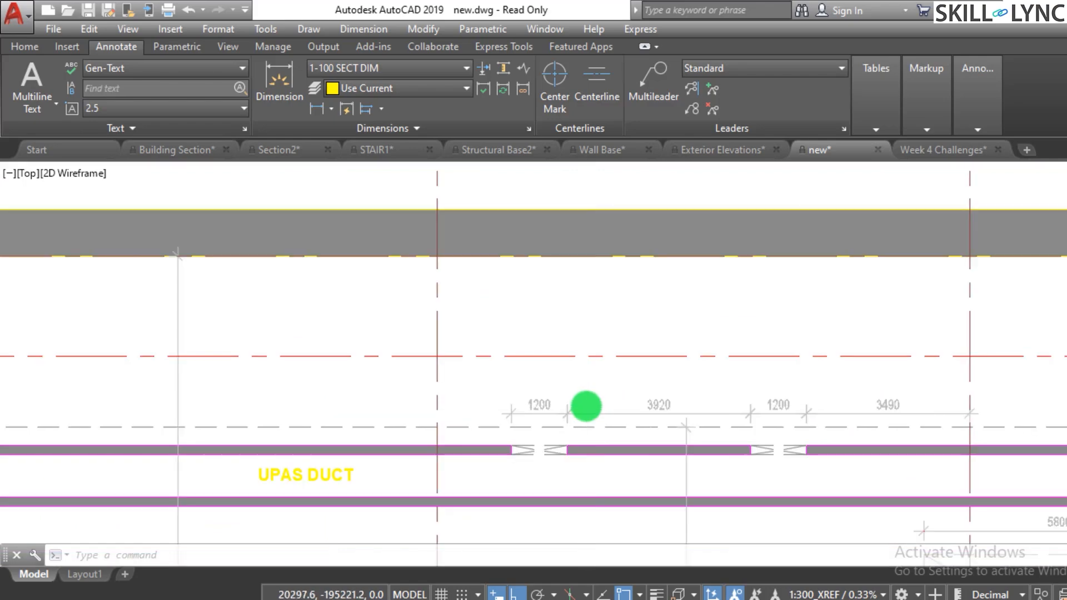
scroll(823, 417, up, 1)
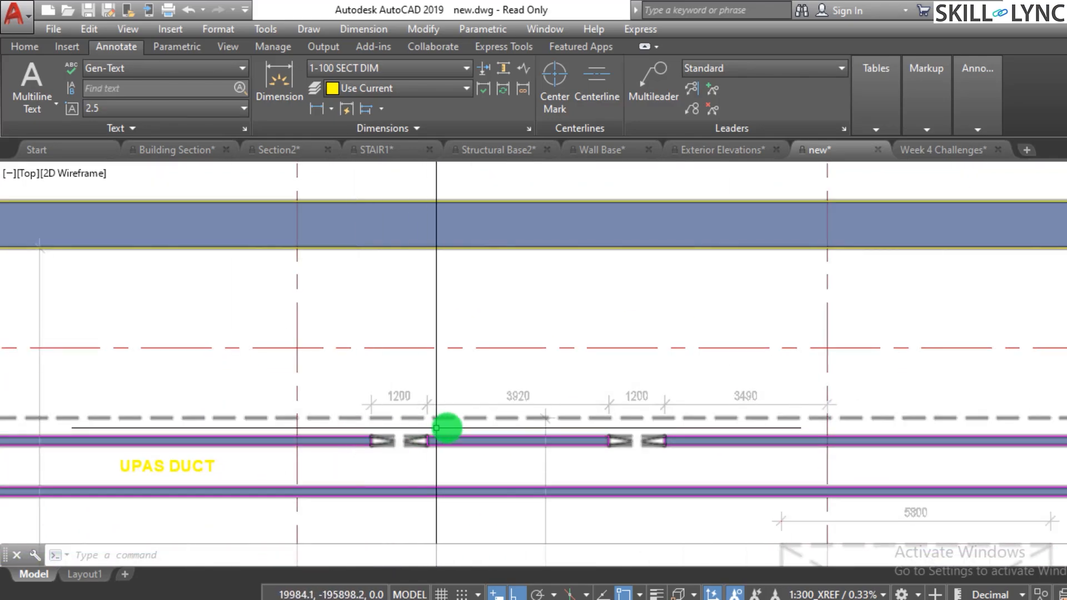
scroll(554, 447, up, 1)
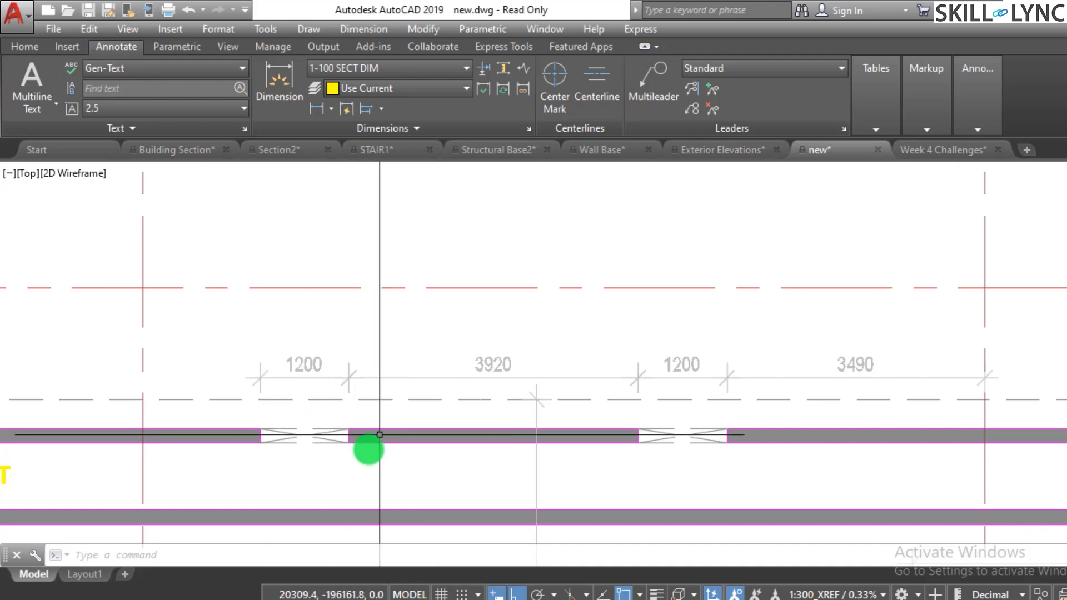
scroll(546, 372, down, 3)
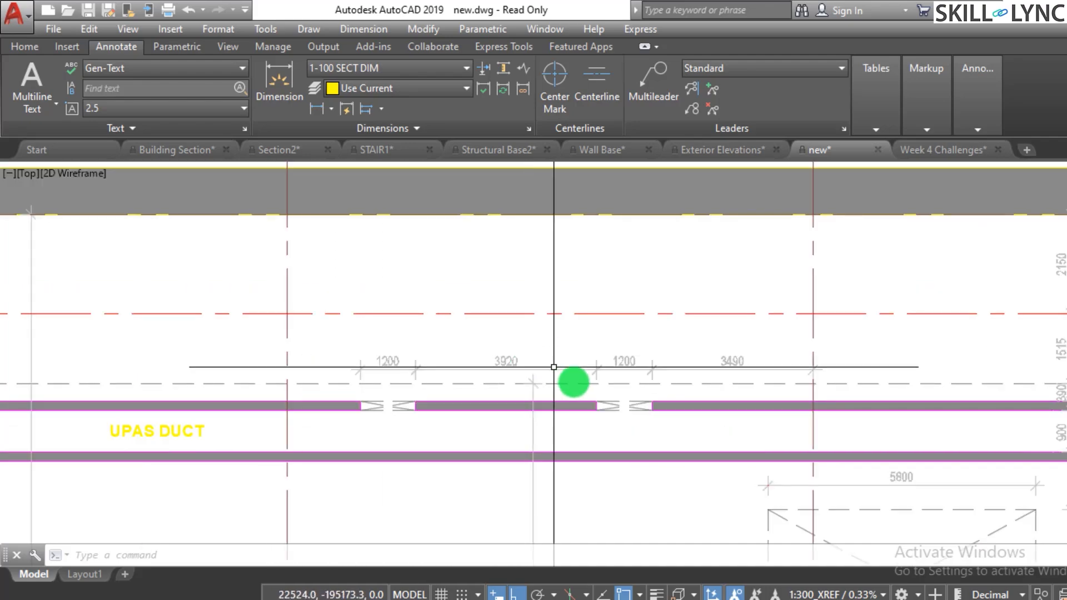
scroll(525, 367, up, 2)
scroll(525, 367, up, 2)
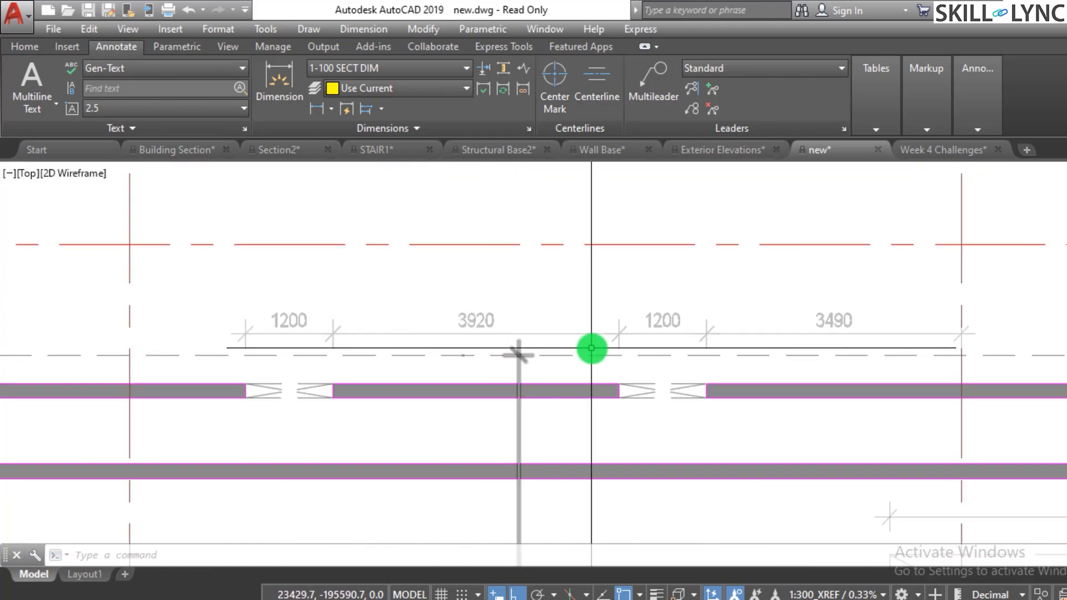
- Examine the width and height dimensions placed around the crossed rectangular opening and the LIFT-01 pit
scroll(531, 369, down, 5)
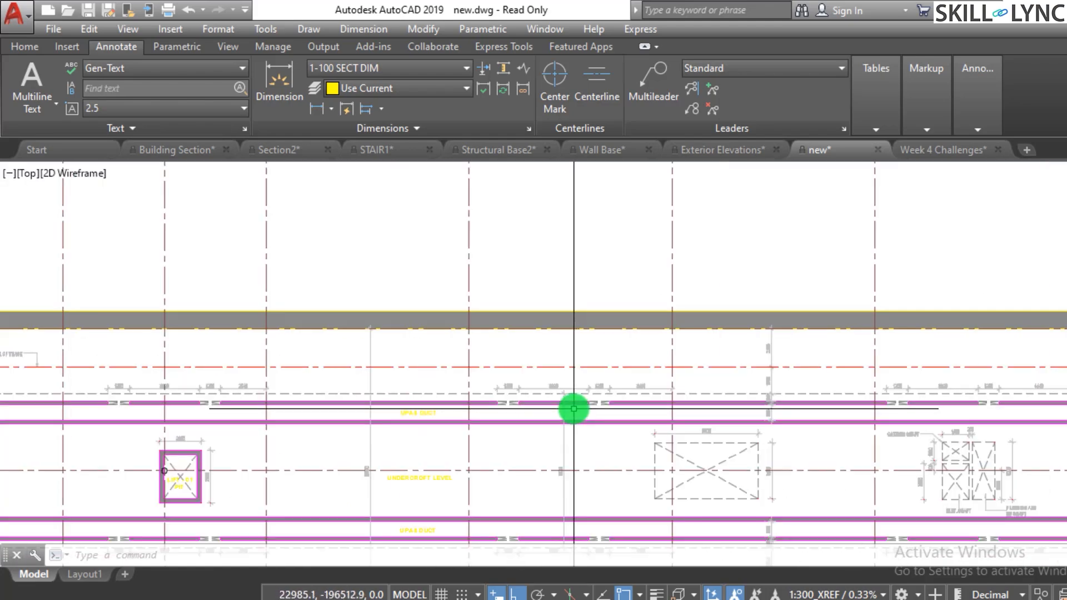
scroll(711, 506, up, 4)
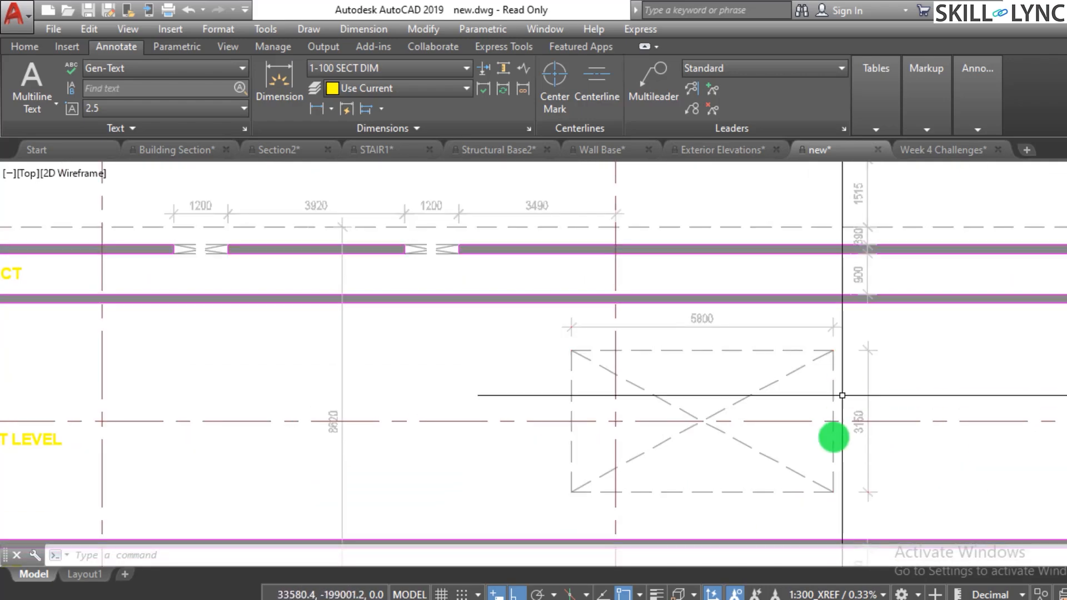
scroll(838, 294, down, 3)
scroll(357, 348, down, 3)
scroll(536, 310, up, 5)
scroll(603, 324, up, 4)
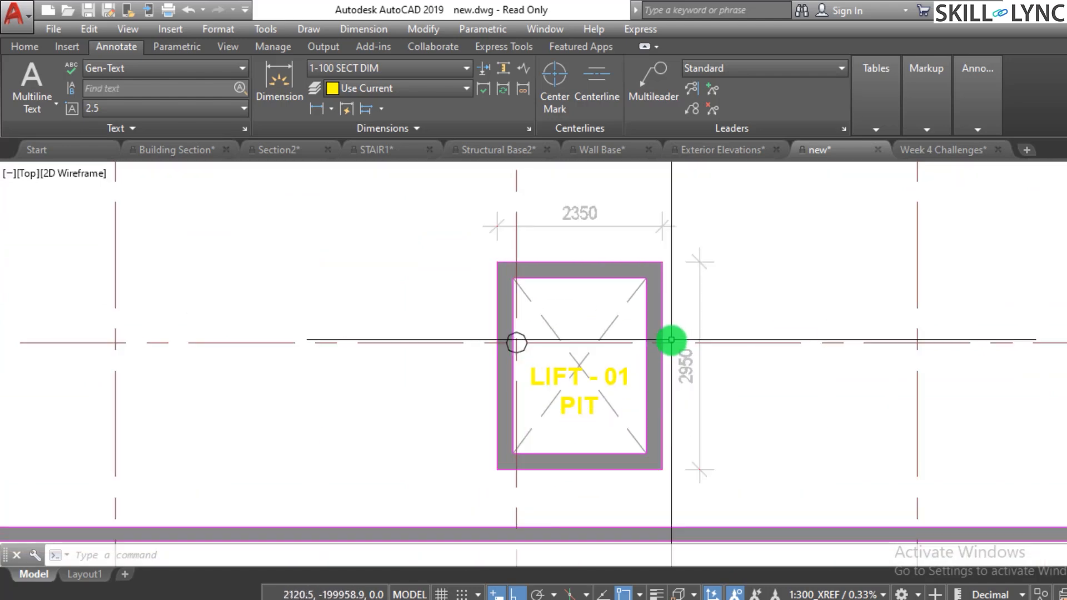
scroll(667, 439, down, 3)
scroll(725, 395, up, 3)
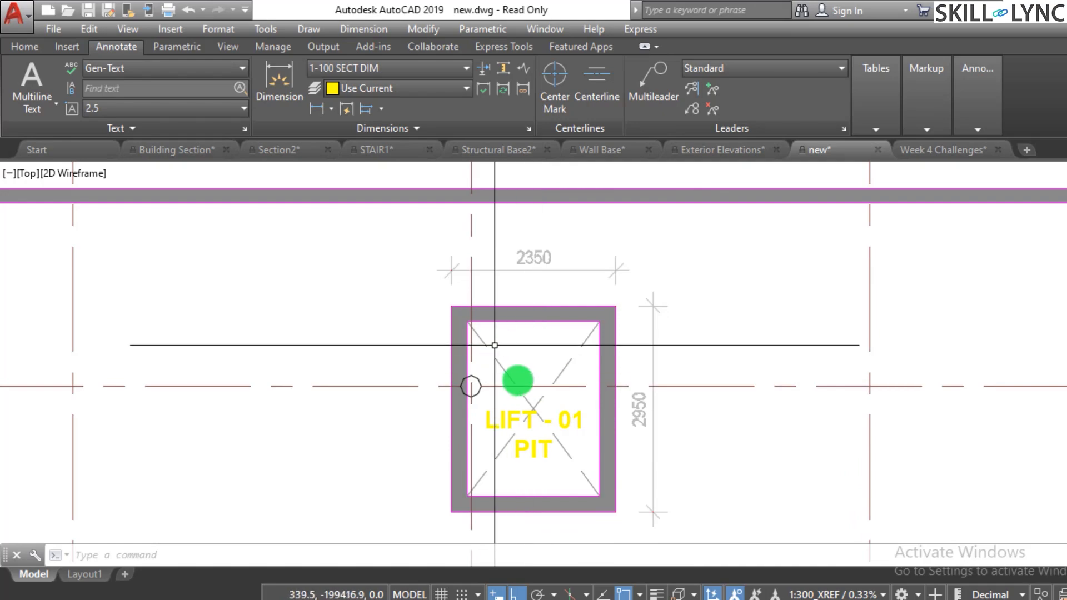
scroll(595, 421, down, 10)
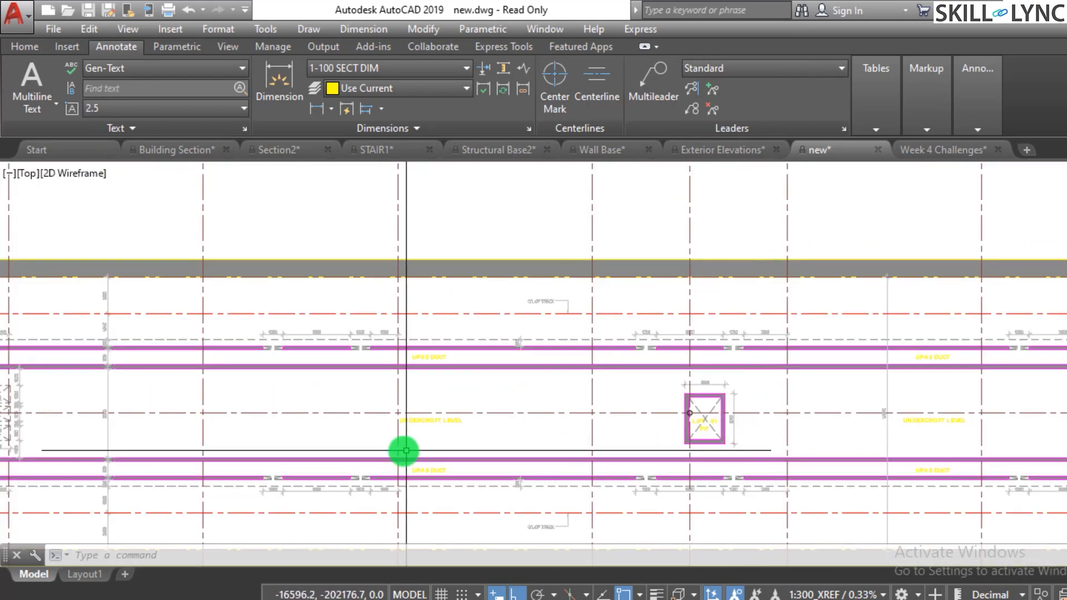
- Go to the station cross-sections and examine the vertical dimension chain between the concourse, platform, rail and base slab levels
scroll(511, 408, down, 8)
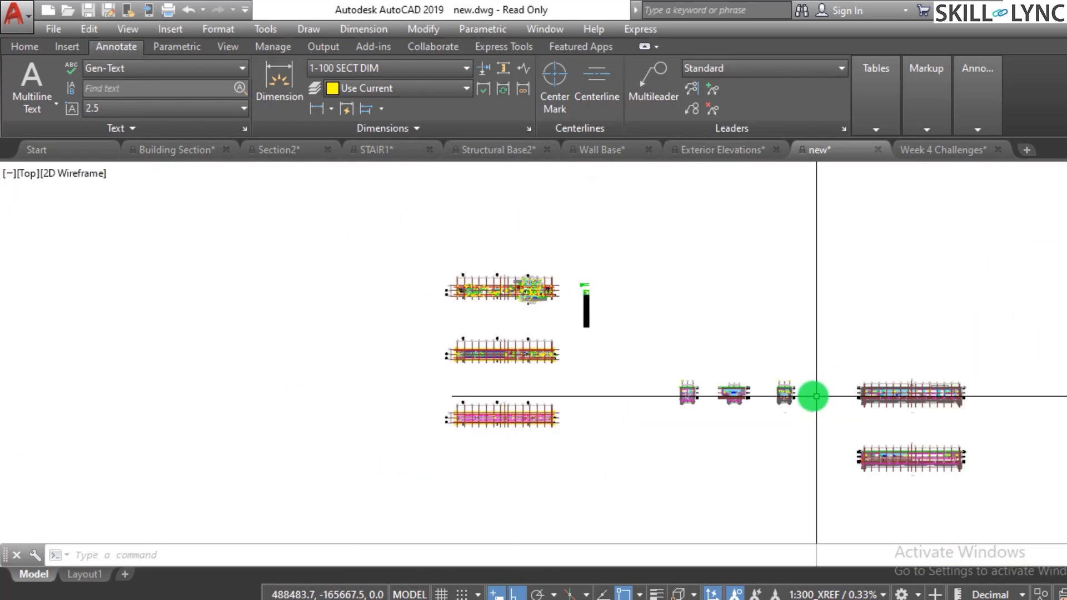
scroll(726, 409, up, 6)
scroll(638, 329, up, 8)
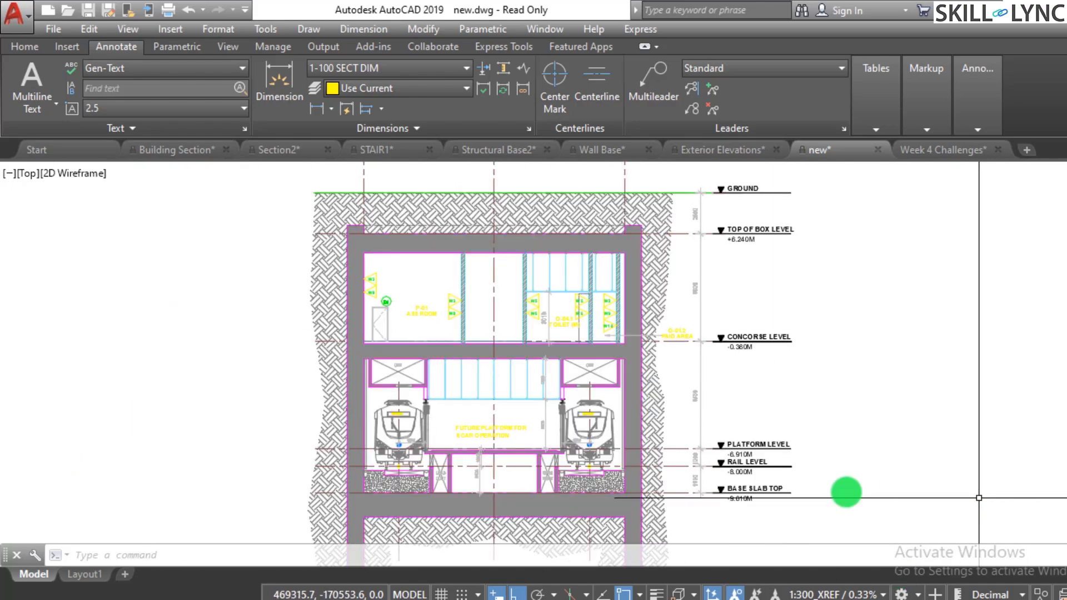
scroll(803, 517, up, 5)
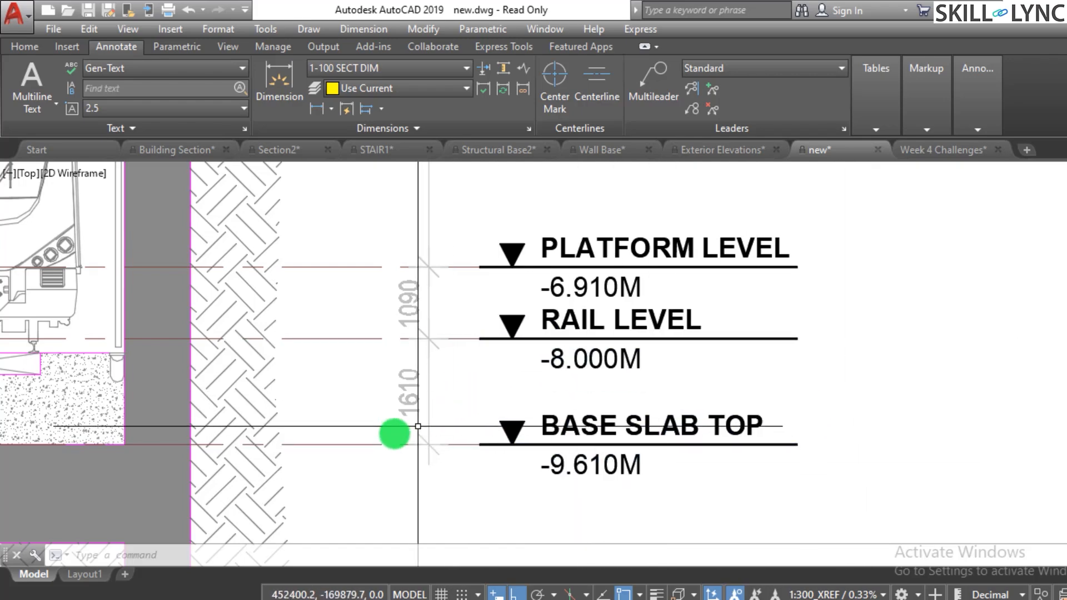
scroll(522, 405, down, 1)
middle_drag(506, 191, 747, 370)
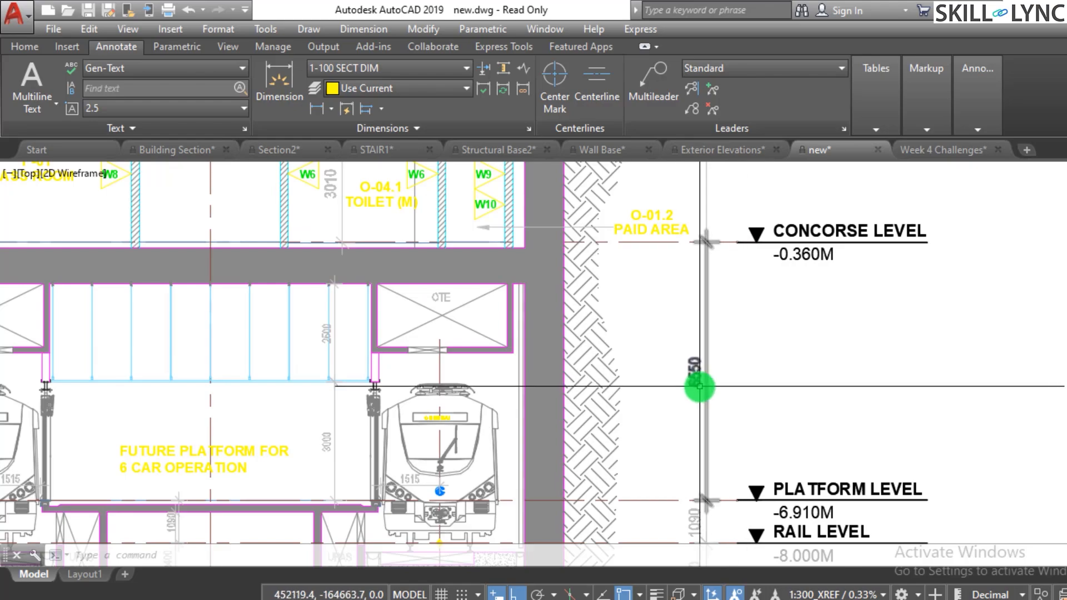
middle_drag(809, 394, 776, 373)
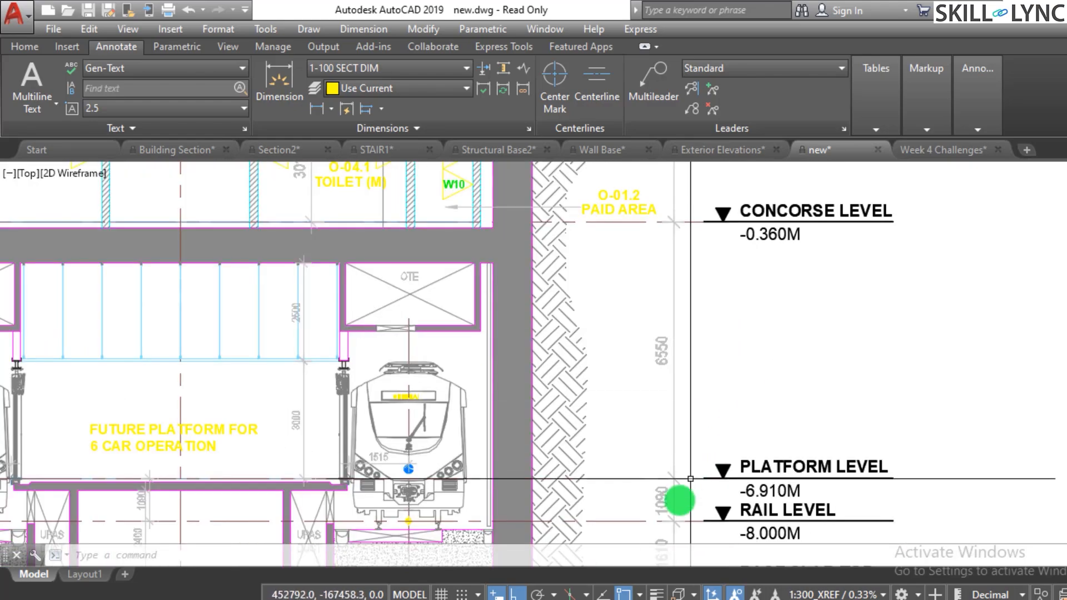
scroll(678, 501, up, 2)
scroll(687, 459, down, 4)
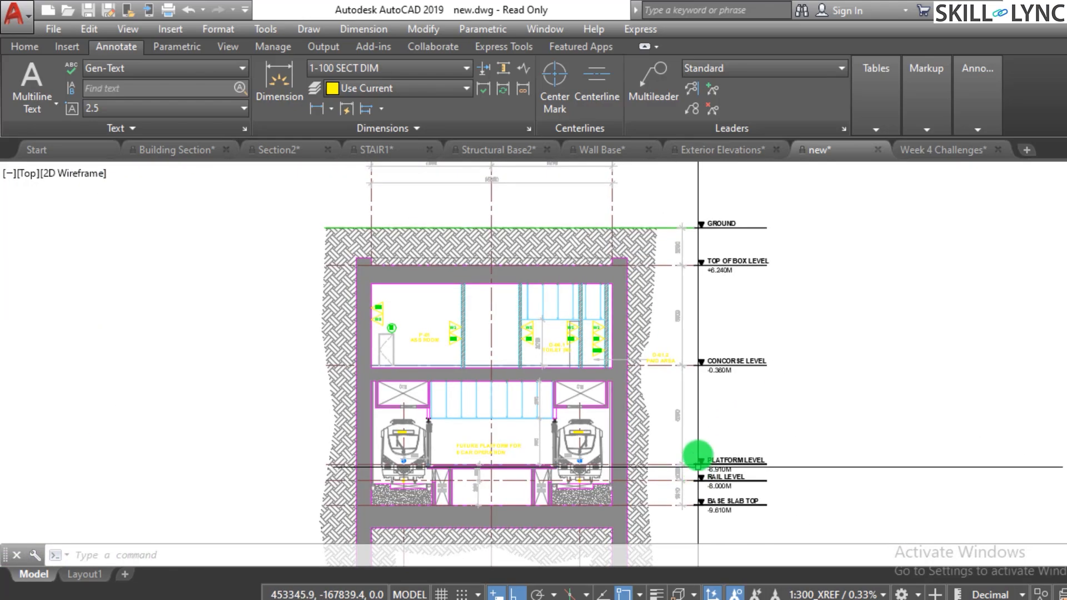
- Examine the narrow cross-section's room dimensions and the two rows of grid dimensions between A, B and C above ground
scroll(694, 457, up, 3)
scroll(680, 387, down, 4)
scroll(453, 326, up, 3)
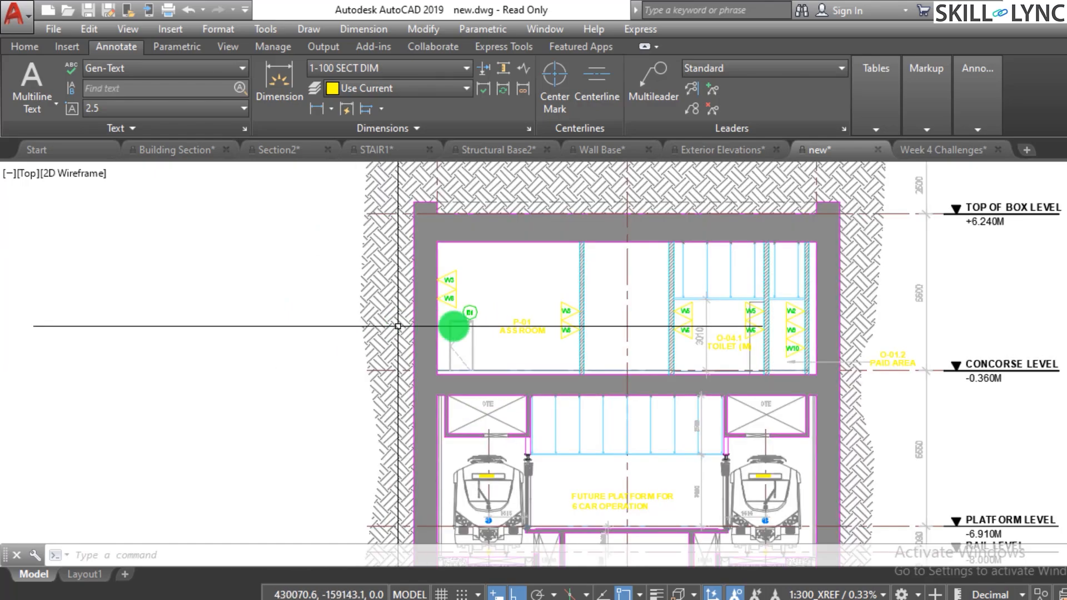
scroll(707, 289, up, 3)
scroll(715, 333, down, 4)
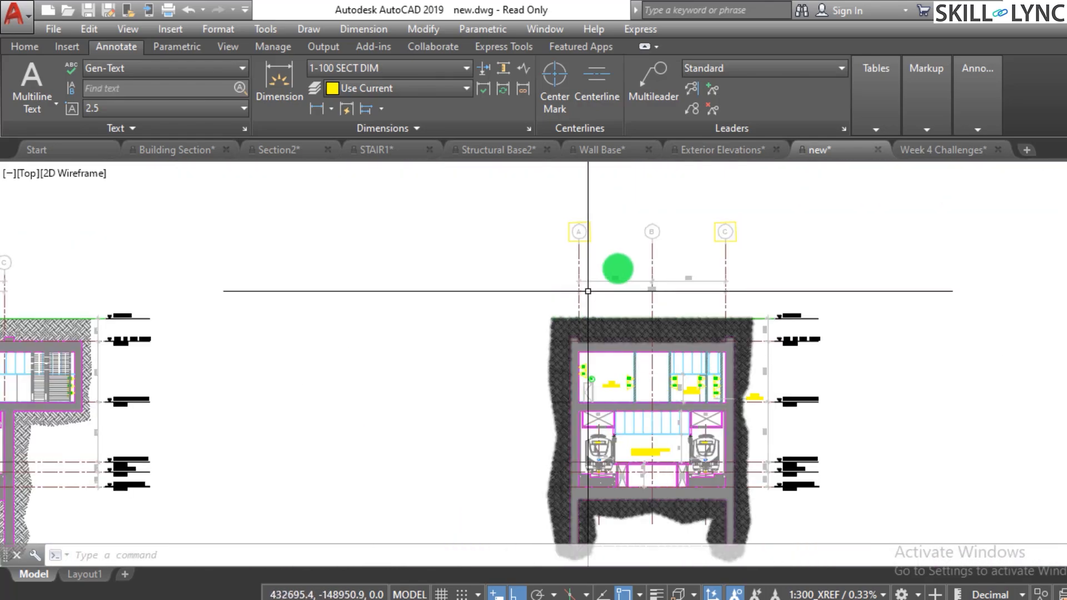
scroll(664, 281, up, 3)
scroll(508, 287, down, 2)
scroll(492, 320, up, 2)
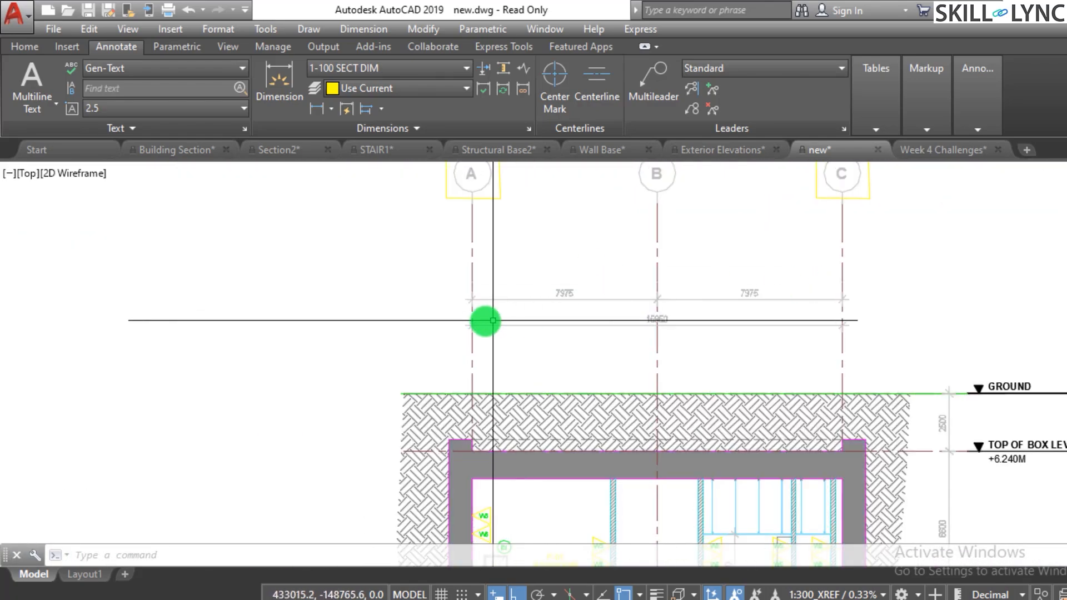
scroll(802, 309, down, 3)
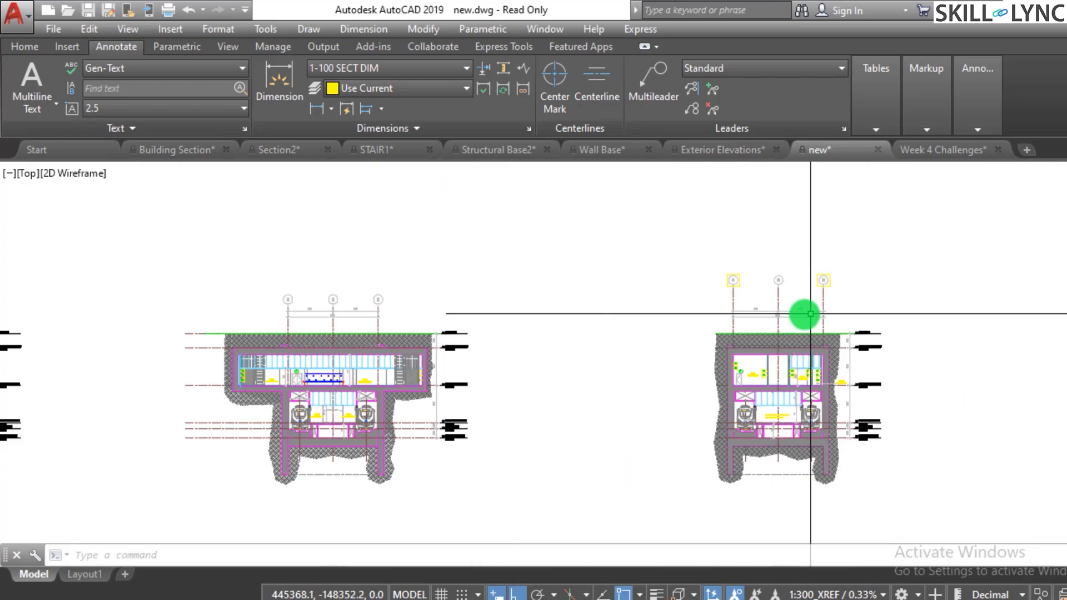
- Examine the platform and under-platform height dimensions and the OTE duct dimensions in the wide station cross-section
scroll(274, 405, up, 2)
scroll(374, 431, up, 3)
scroll(372, 422, up, 2)
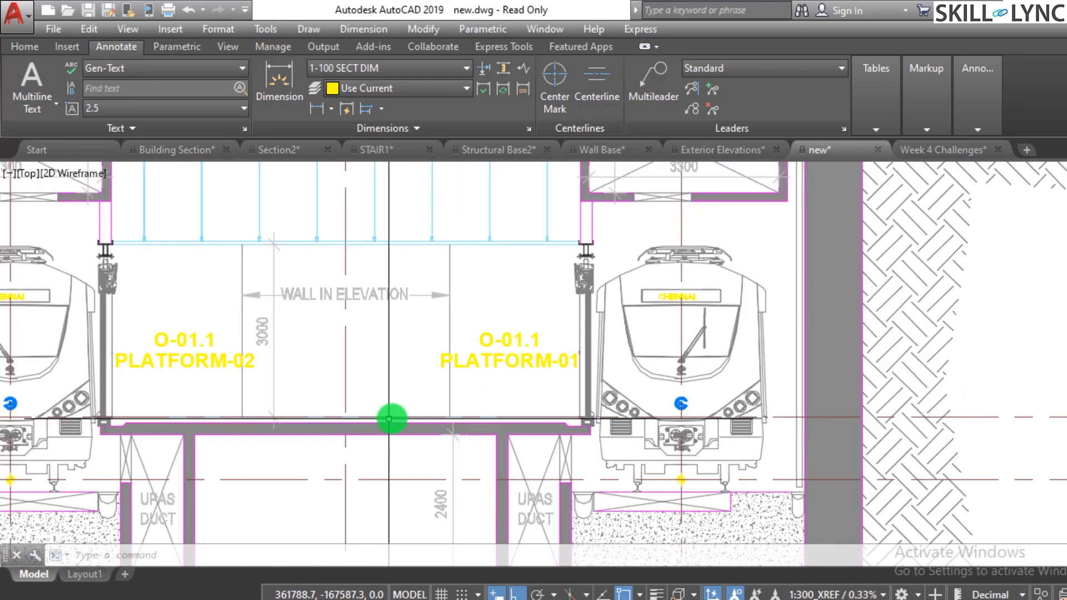
scroll(393, 419, down, 3)
scroll(460, 405, up, 4)
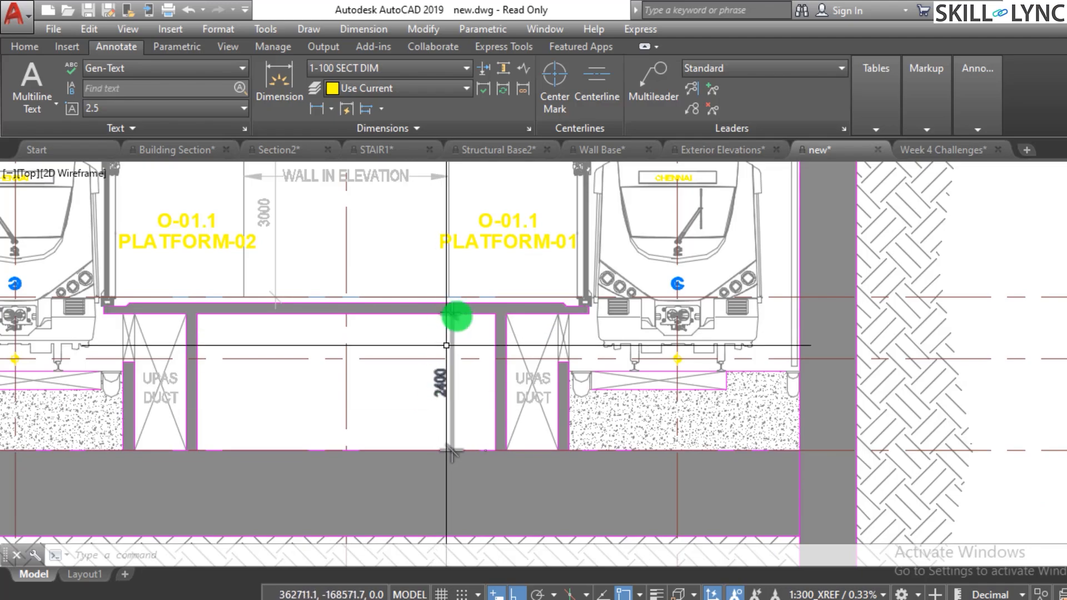
scroll(439, 421, down, 1)
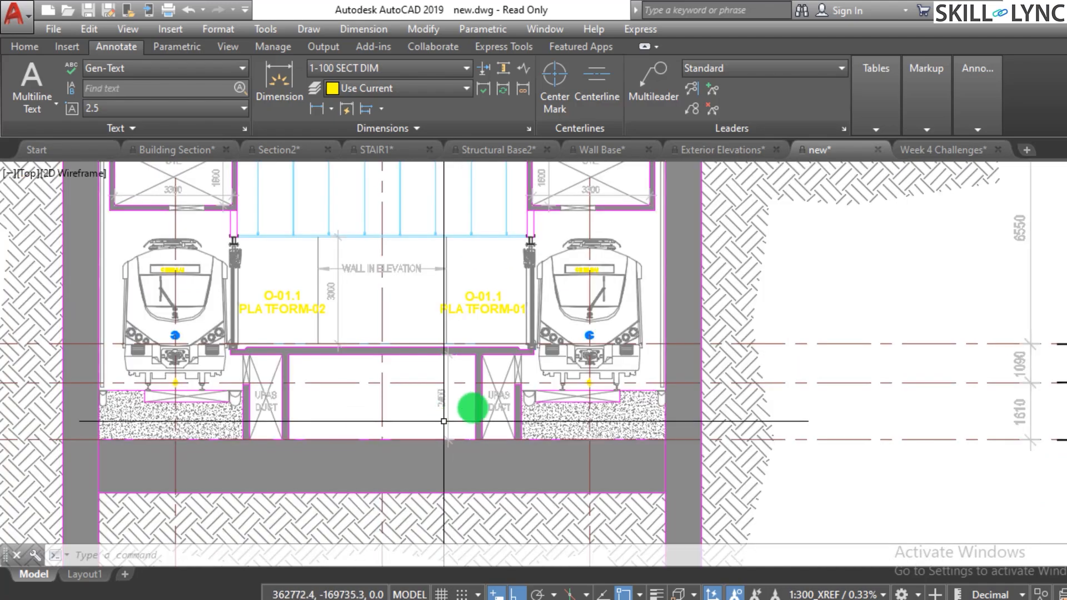
scroll(574, 345, down, 2)
scroll(602, 267, up, 5)
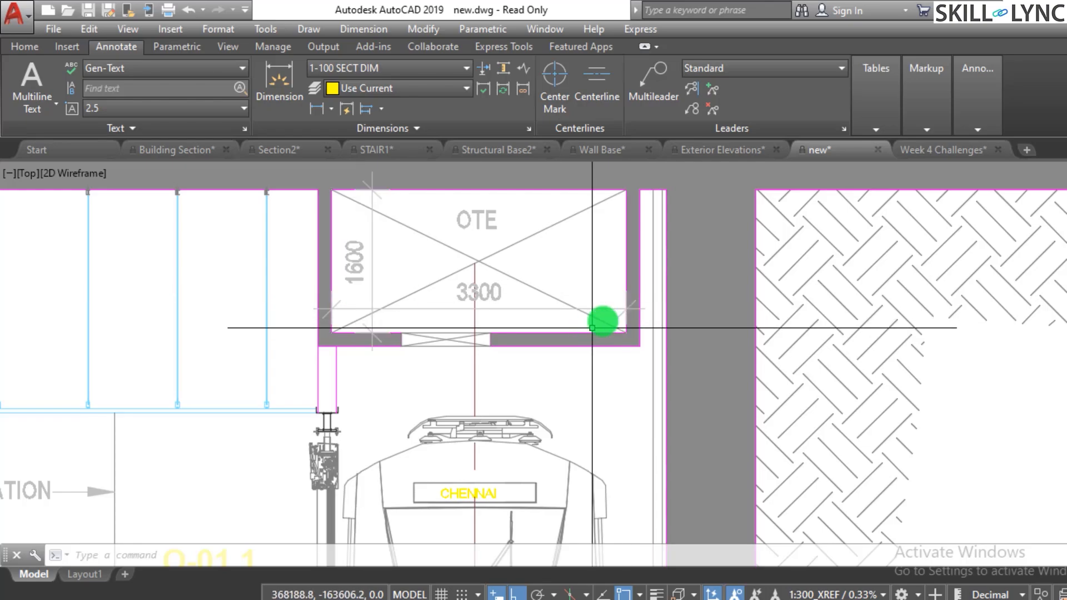
scroll(609, 326, down, 2)
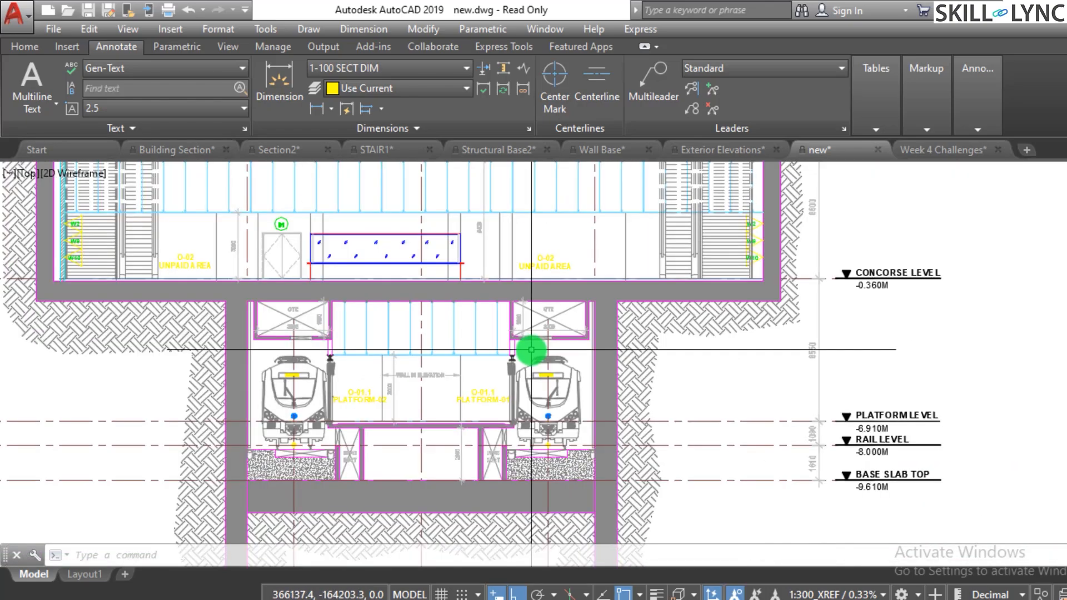
- Examine the height dimensions in the unpaid concourse area and the level dimension chain beside the wide cross-section
scroll(366, 335, up, 5)
scroll(524, 305, down, 2)
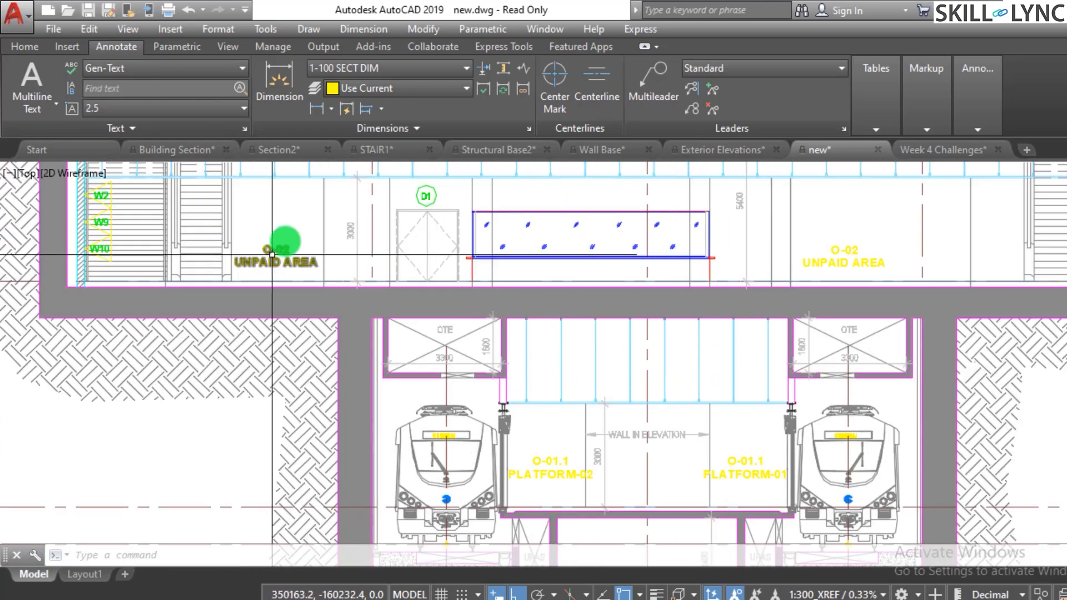
scroll(411, 225, up, 2)
scroll(447, 321, down, 4)
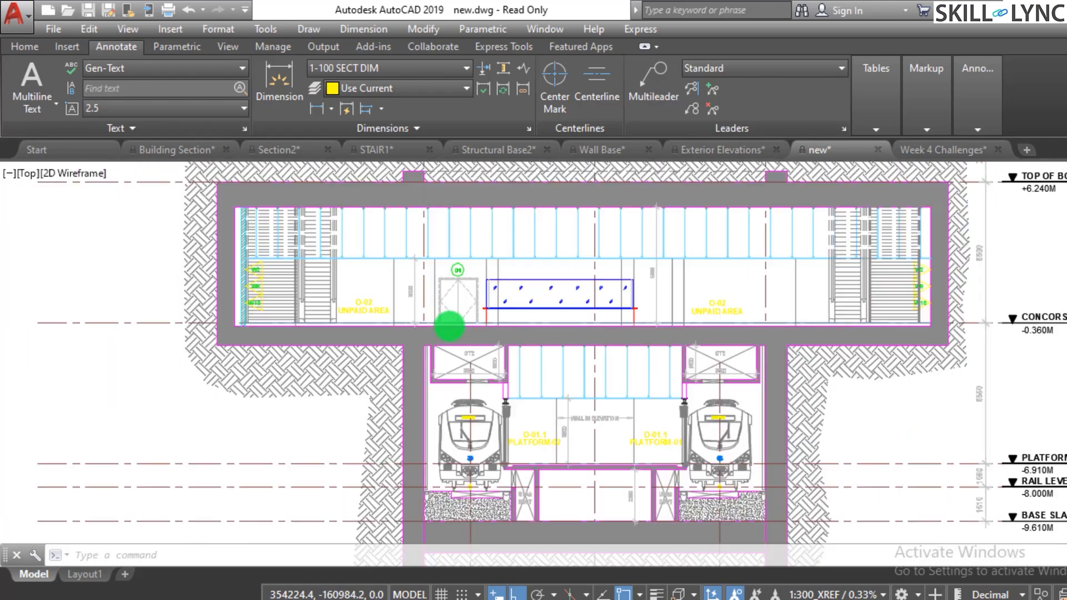
scroll(560, 340, down, 1)
scroll(836, 381, up, 3)
scroll(786, 436, up, 3)
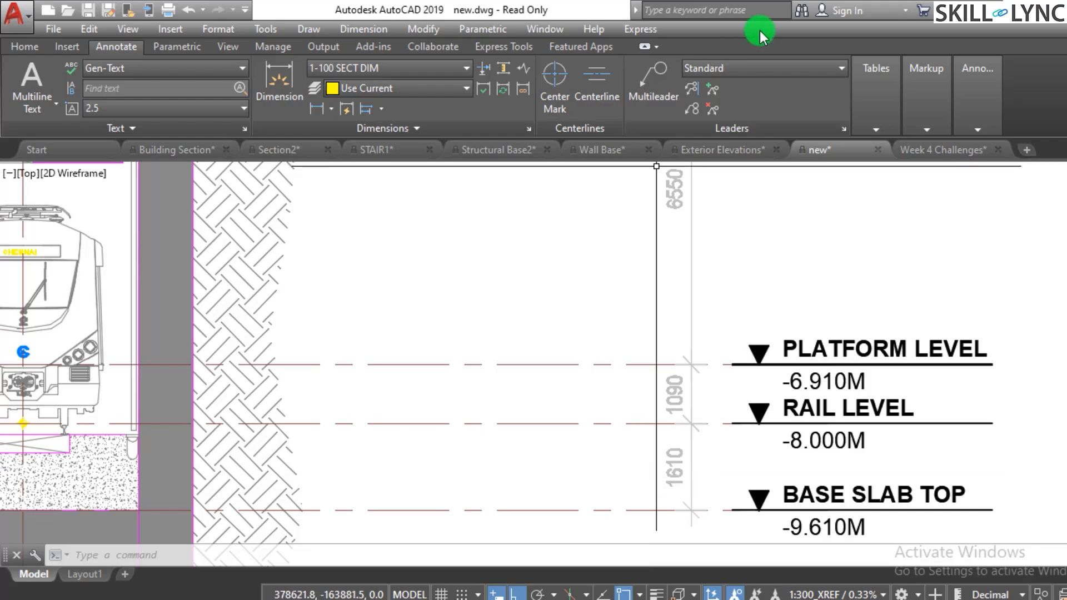
- Switch to the STAIR1 drawing and examine the vertical dimensions on both sides of the stair section
click(374, 149)
scroll(629, 328, down, 5)
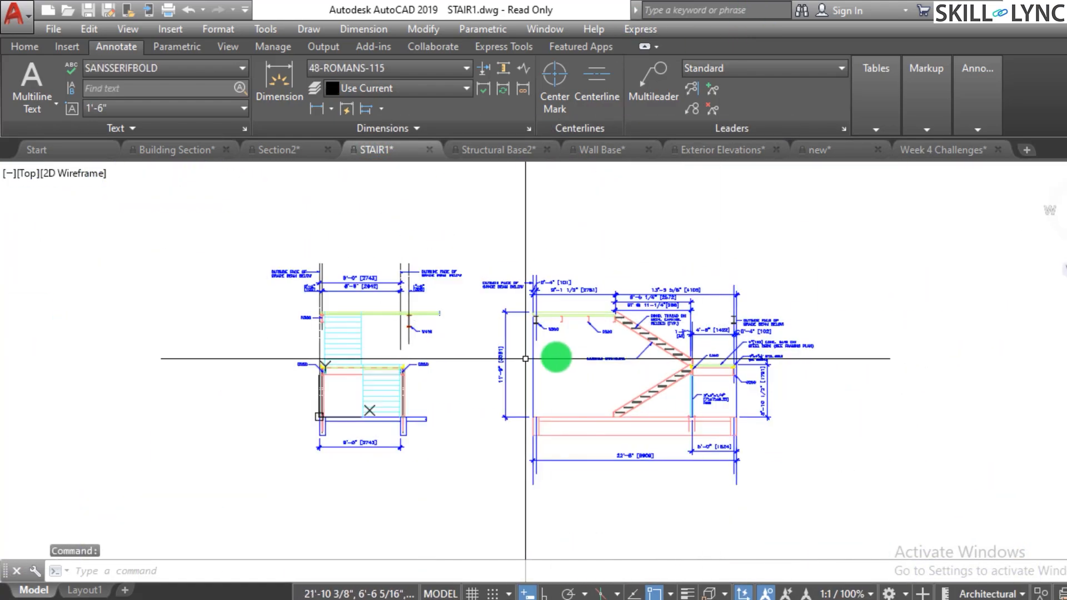
scroll(555, 356, up, 3)
scroll(743, 328, down, 3)
scroll(757, 295, up, 3)
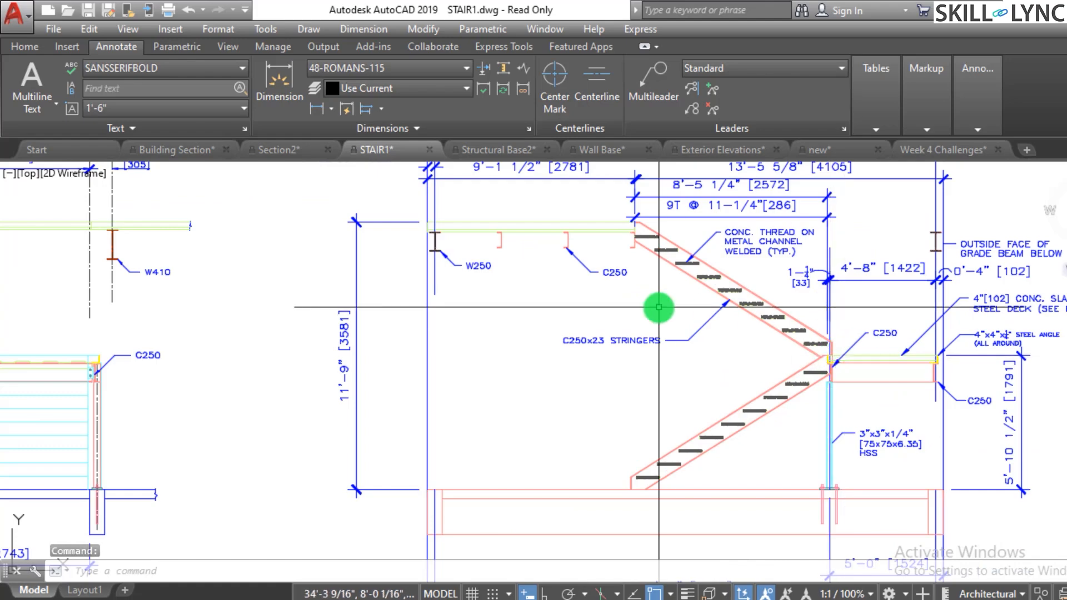
scroll(1013, 492, up, 2)
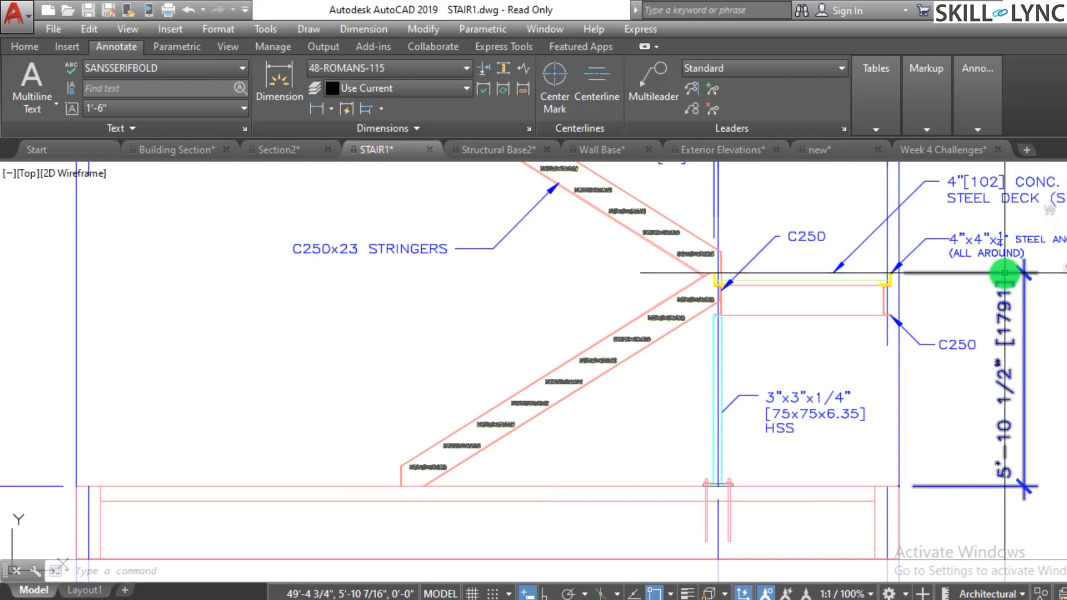
scroll(1004, 272, down, 4)
scroll(419, 400, up, 3)
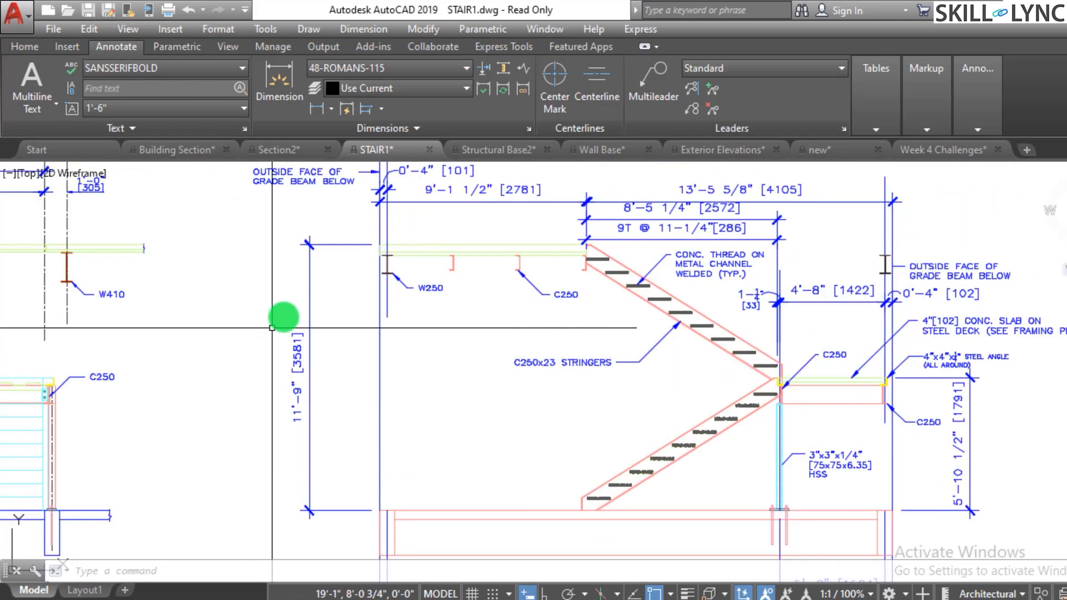
scroll(776, 282, up, 2)
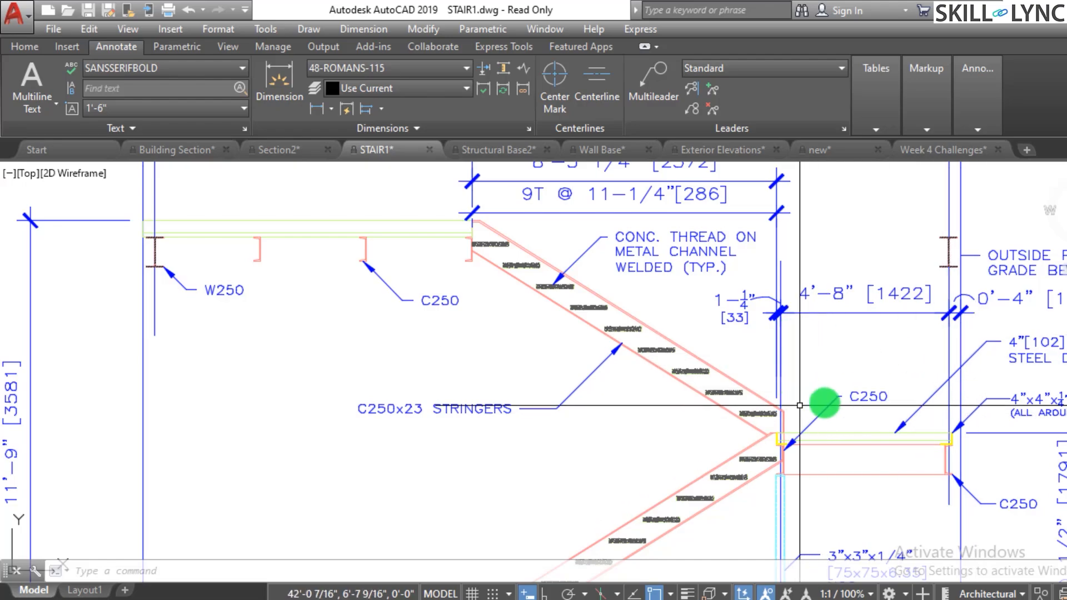
- Examine the 0'-4" leader dimension and the 9'-1 1/2" dimension beside the grade beam note above the upper landing
scroll(808, 363, down, 2)
scroll(806, 362, down, 3)
scroll(666, 210, up, 4)
scroll(355, 262, up, 3)
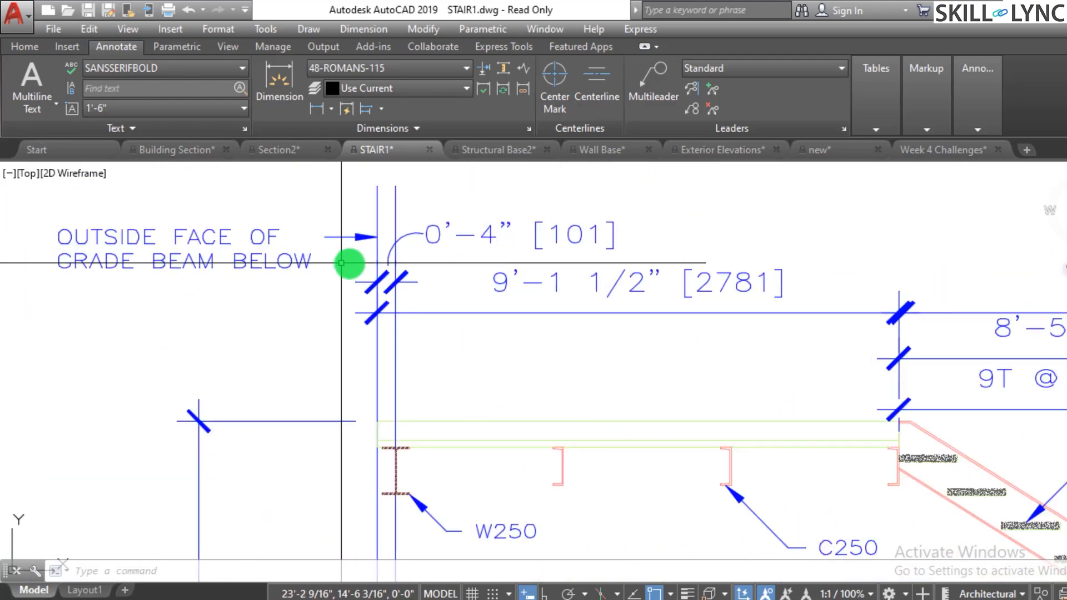
scroll(385, 263, down, 6)
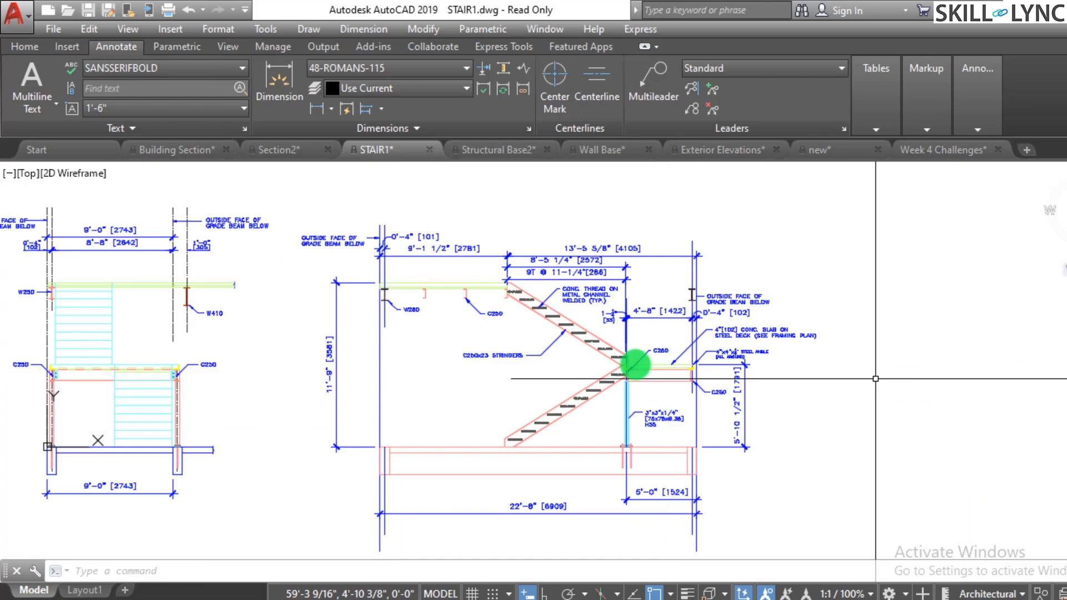
- Examine the 1-1/4", 4'-8" and 0'-4" dimensions and the leader notes around the stair's intermediate landing
scroll(878, 375, up, 2)
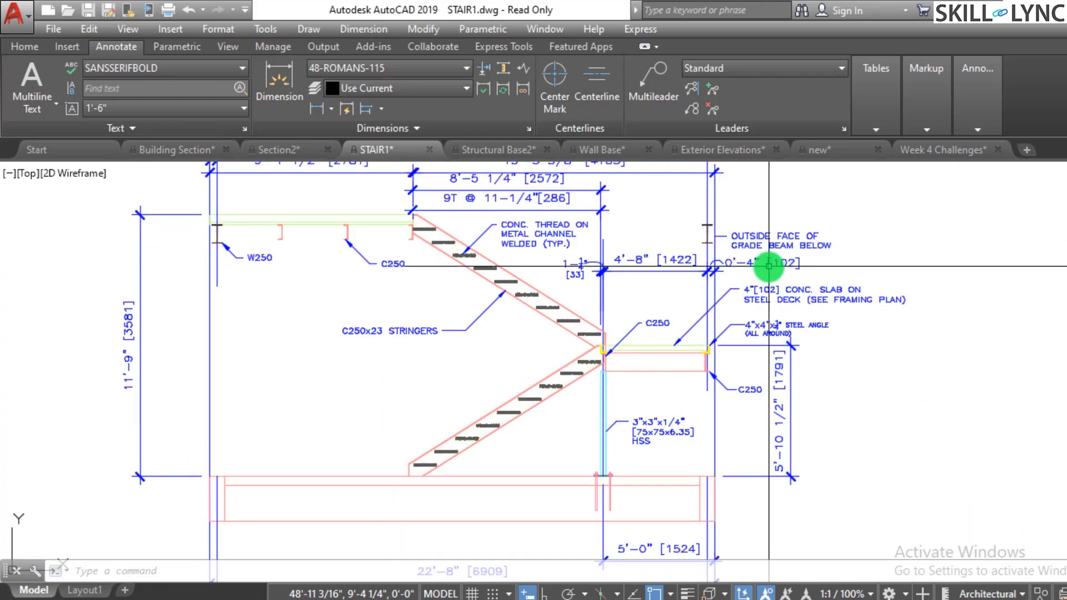
scroll(625, 370, up, 2)
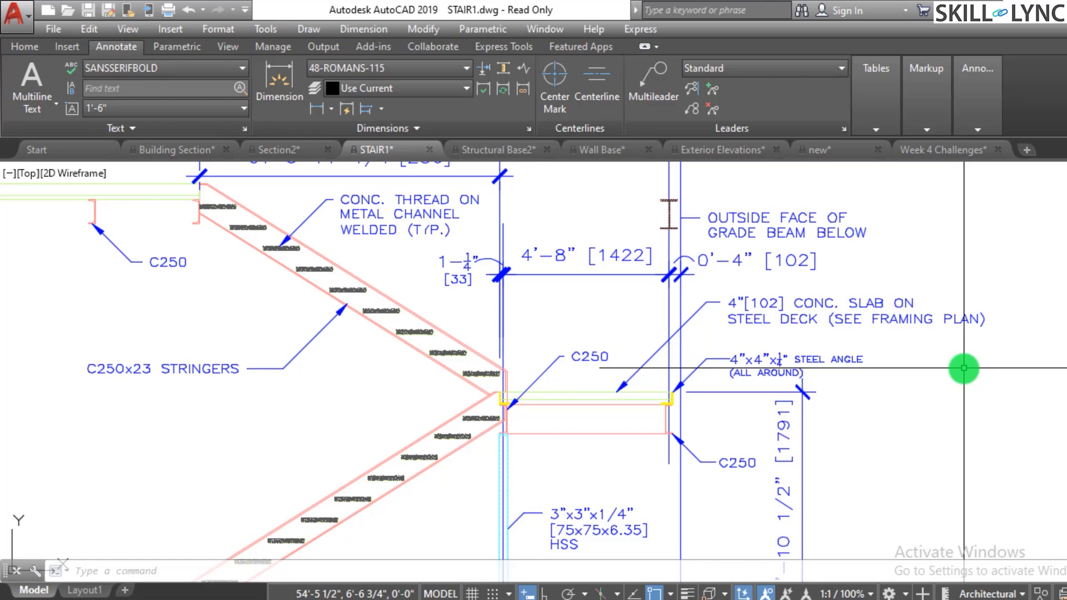
scroll(963, 368, down, 5)
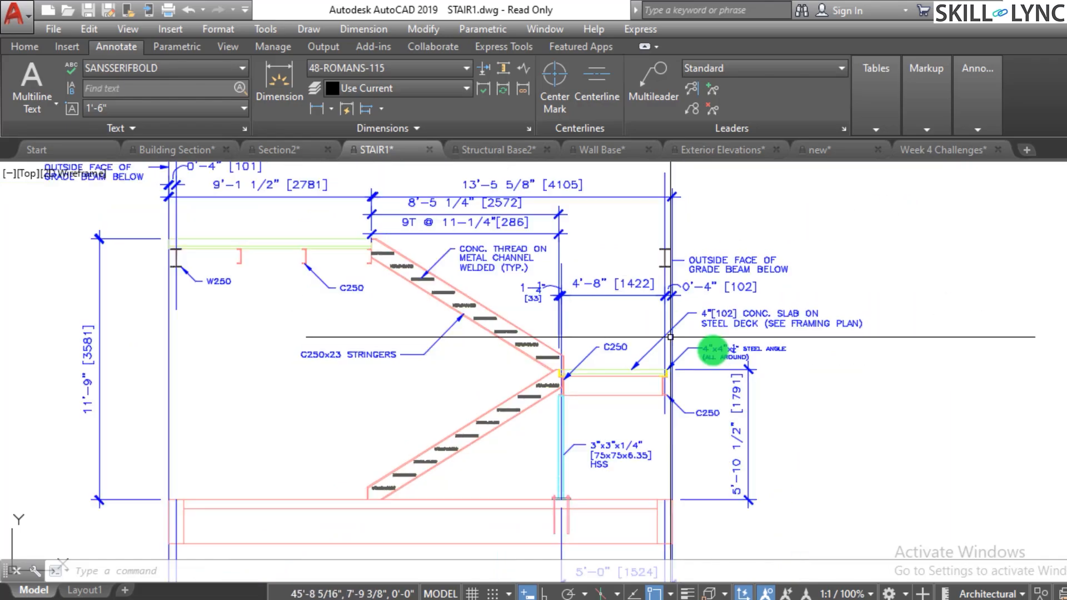
scroll(379, 332, up, 5)
scroll(379, 333, down, 5)
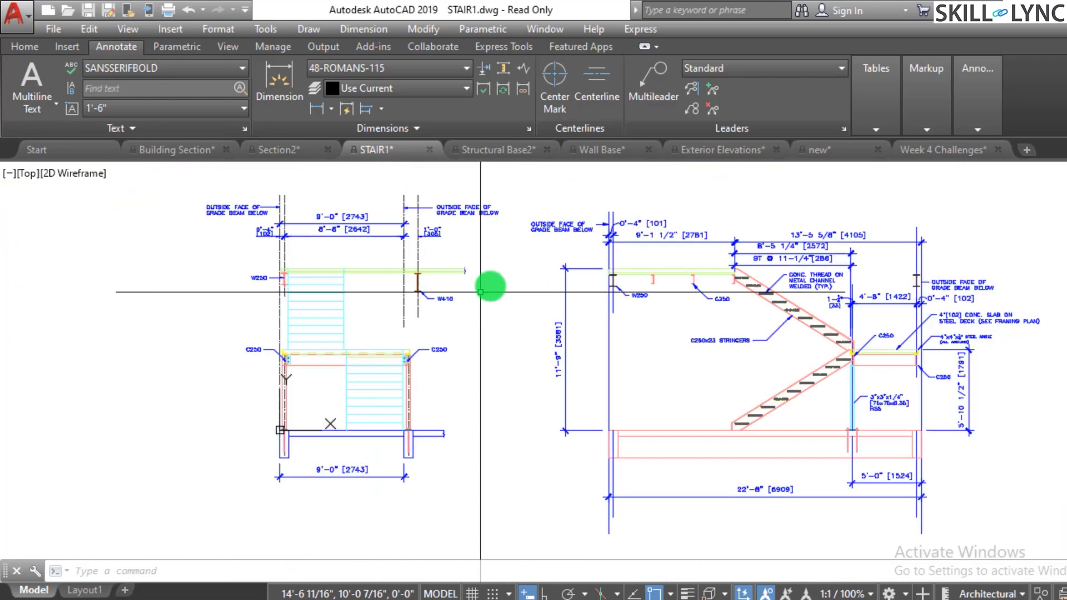
scroll(500, 250, up, 5)
- Switch to the Section2 drawing and examine the circled joist detail and the C250 beam's bolted connection at the steel building column
click(280, 150)
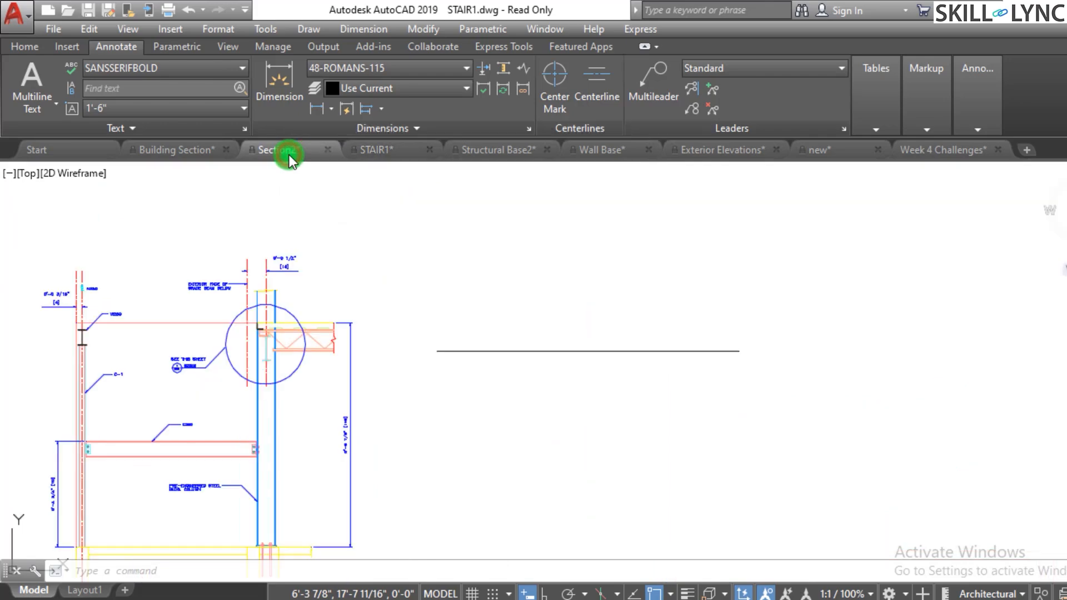
scroll(267, 321, up, 1)
scroll(267, 321, up, 4)
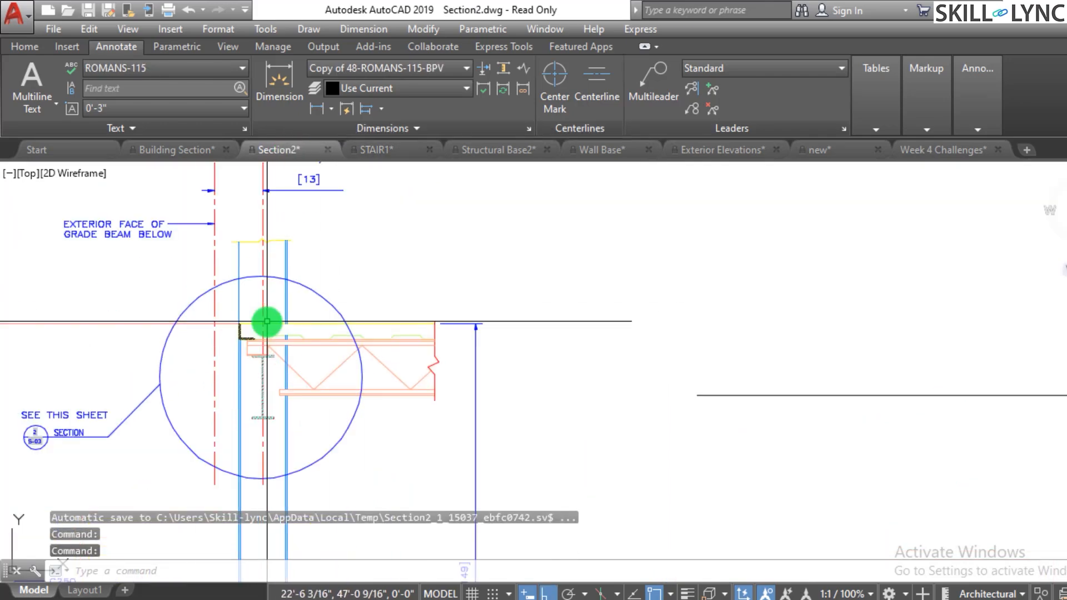
scroll(500, 329, down, 6)
scroll(414, 399, up, 8)
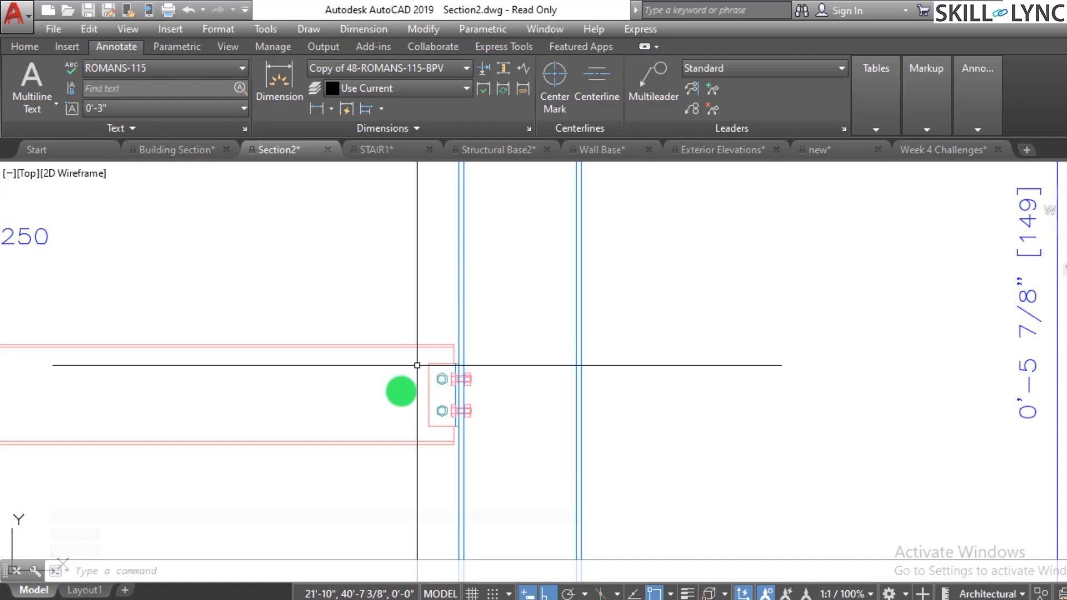
scroll(555, 390, down, 2)
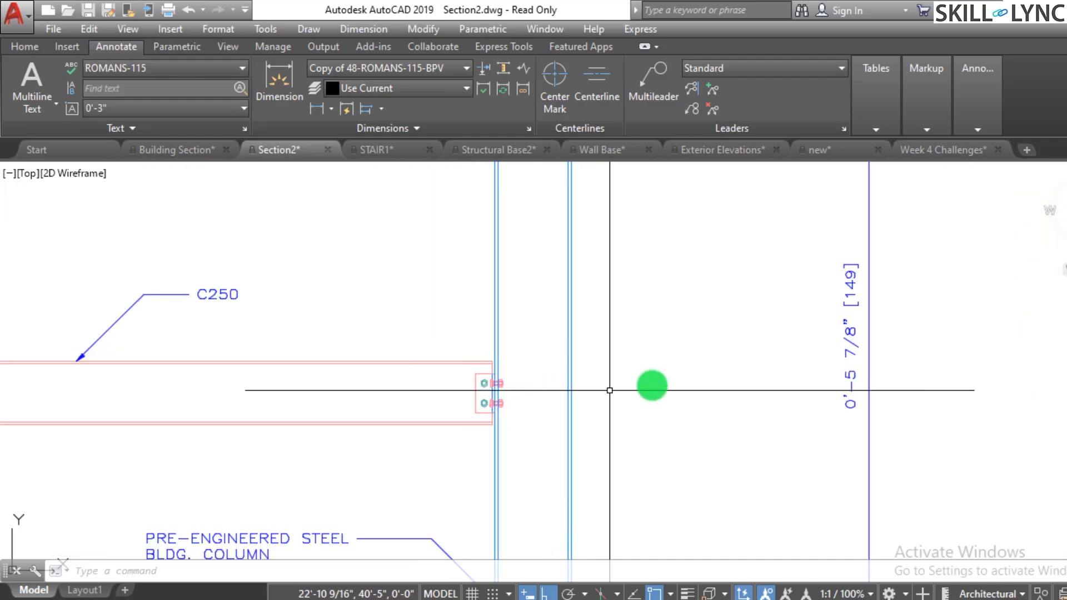
- Examine the 0'-2 3/4" height dimension from the floor slab to the C250 beam beside the C-1 column
scroll(650, 384, down, 3)
scroll(350, 411, up, 4)
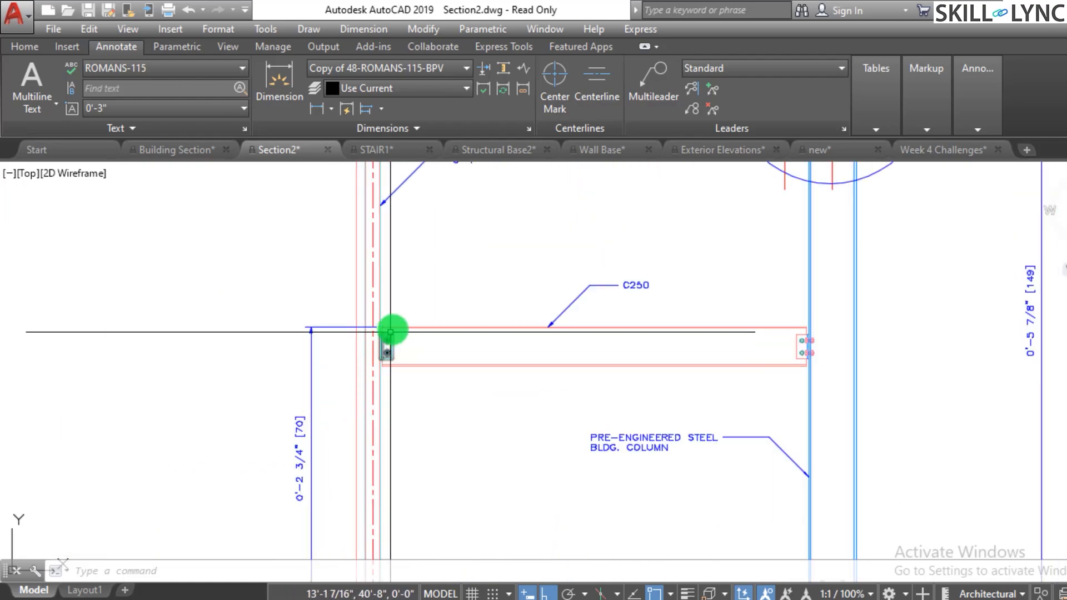
scroll(405, 324, down, 2)
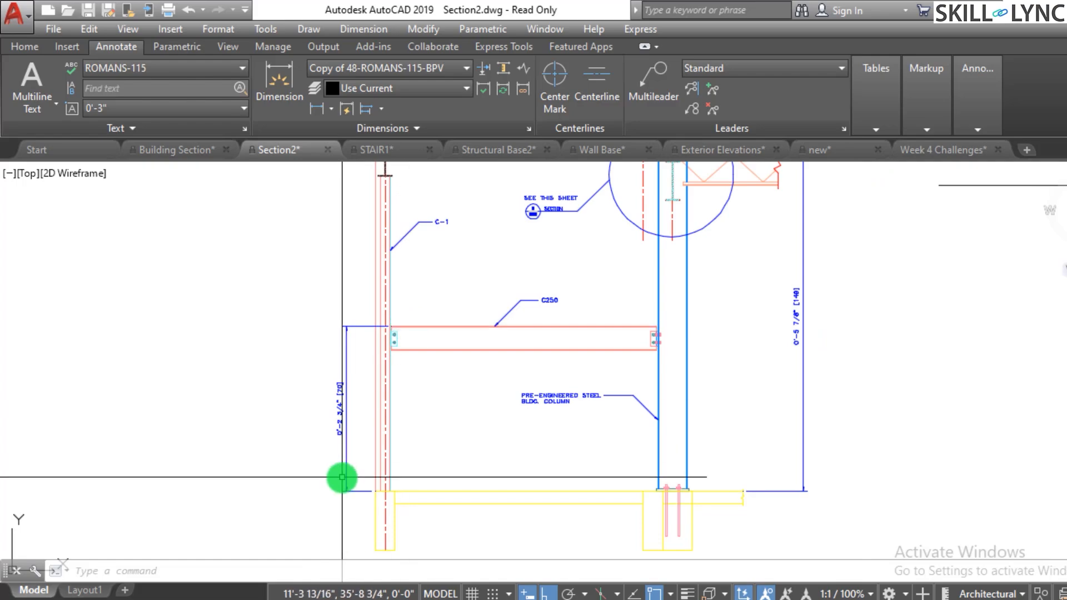
scroll(340, 474, up, 4)
scroll(341, 405, down, 2)
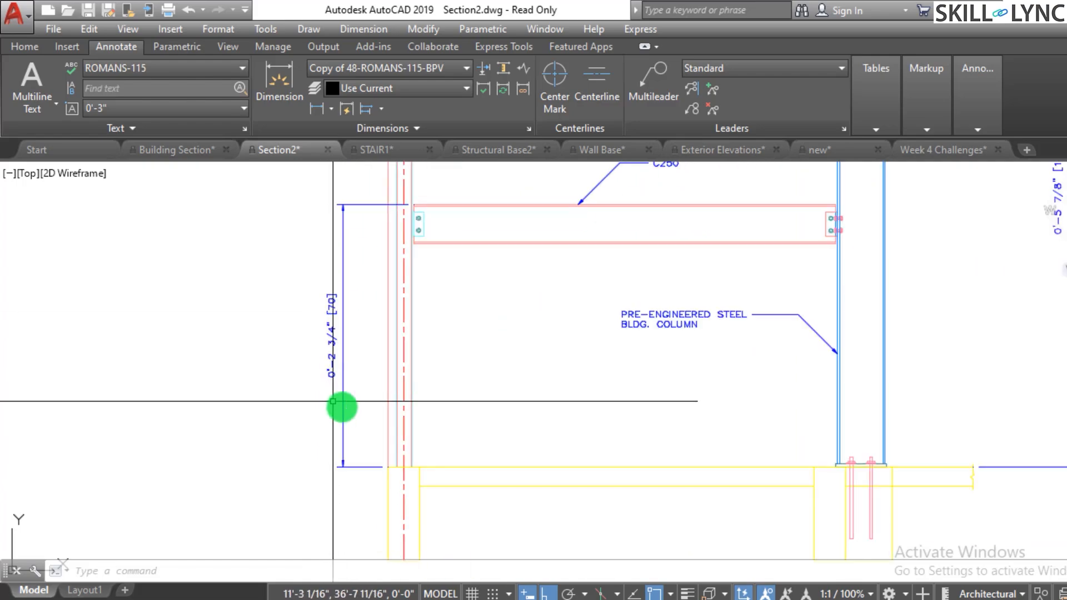
scroll(595, 469, down, 3)
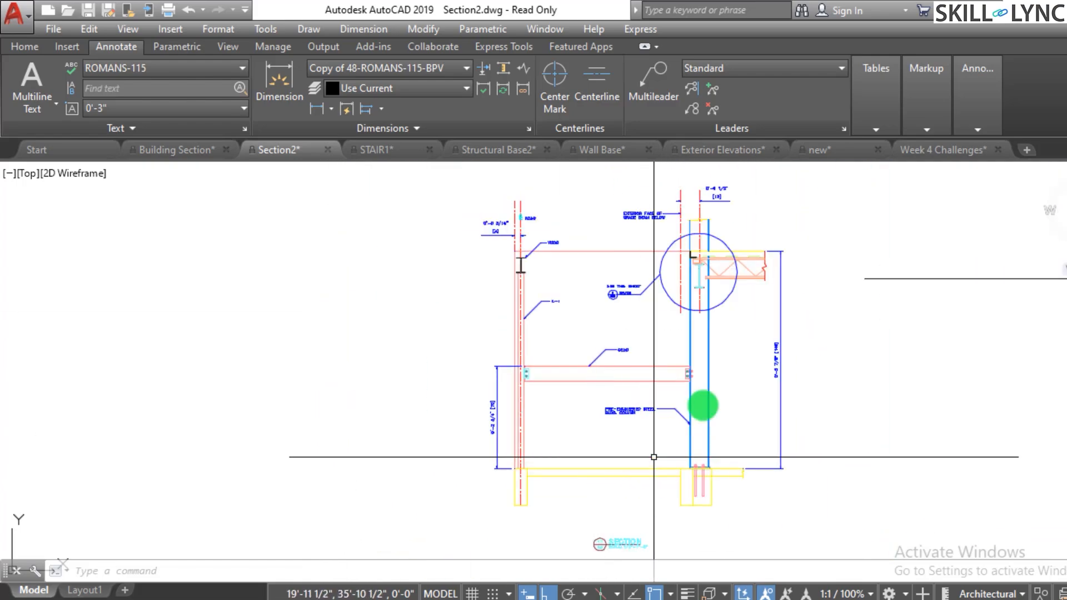
- Examine the 0'-0 1/2" dimension and the exterior face of grade beam note above the circled detail
scroll(726, 250, up, 5)
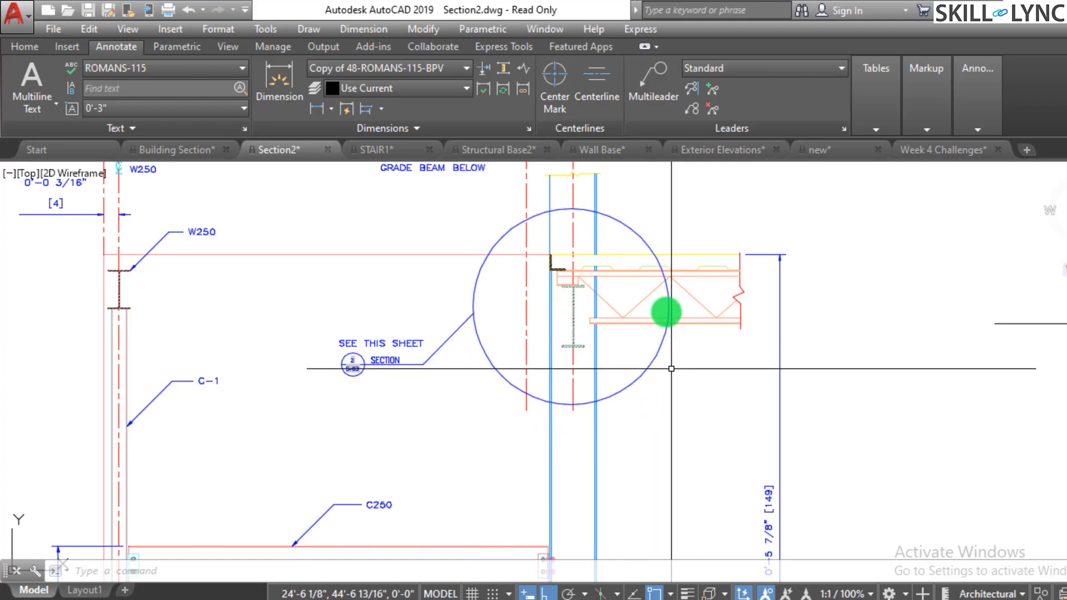
scroll(666, 439, down, 3)
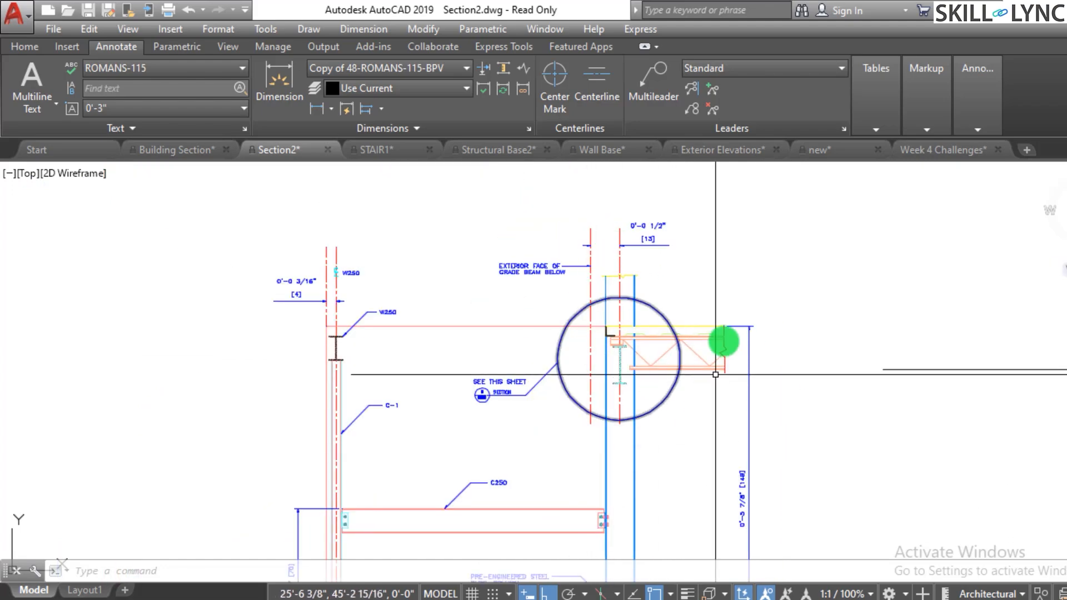
scroll(601, 253, up, 3)
scroll(599, 289, up, 2)
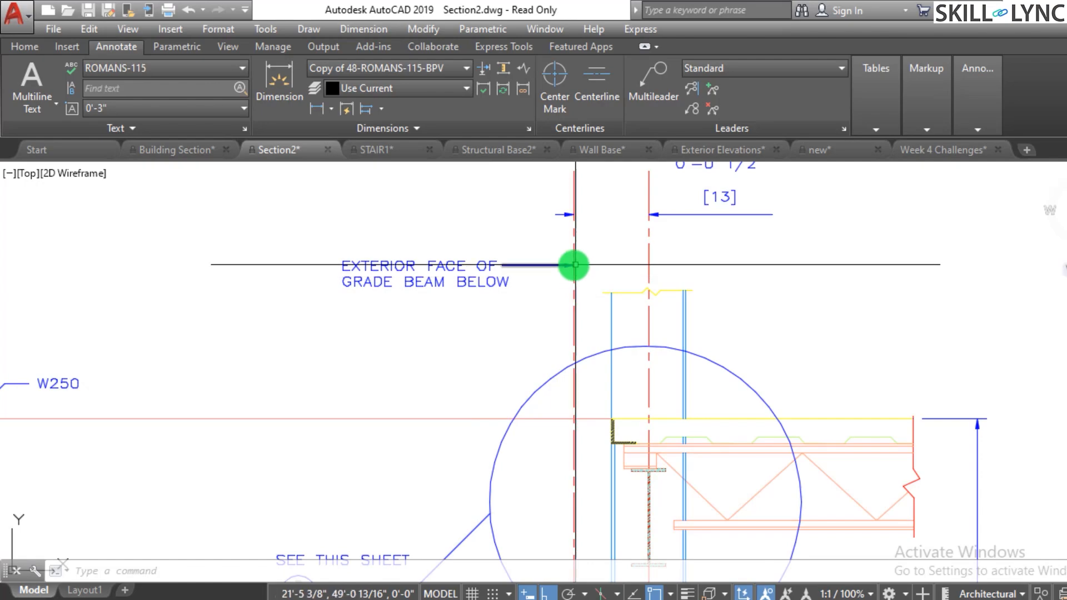
scroll(635, 334, down, 3)
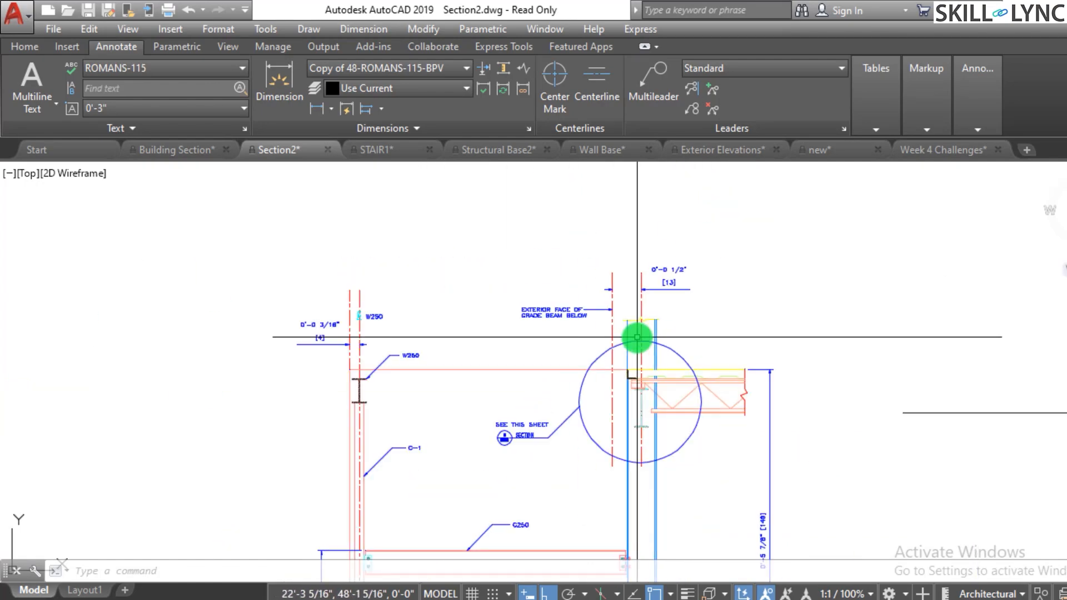
scroll(671, 269, up, 4)
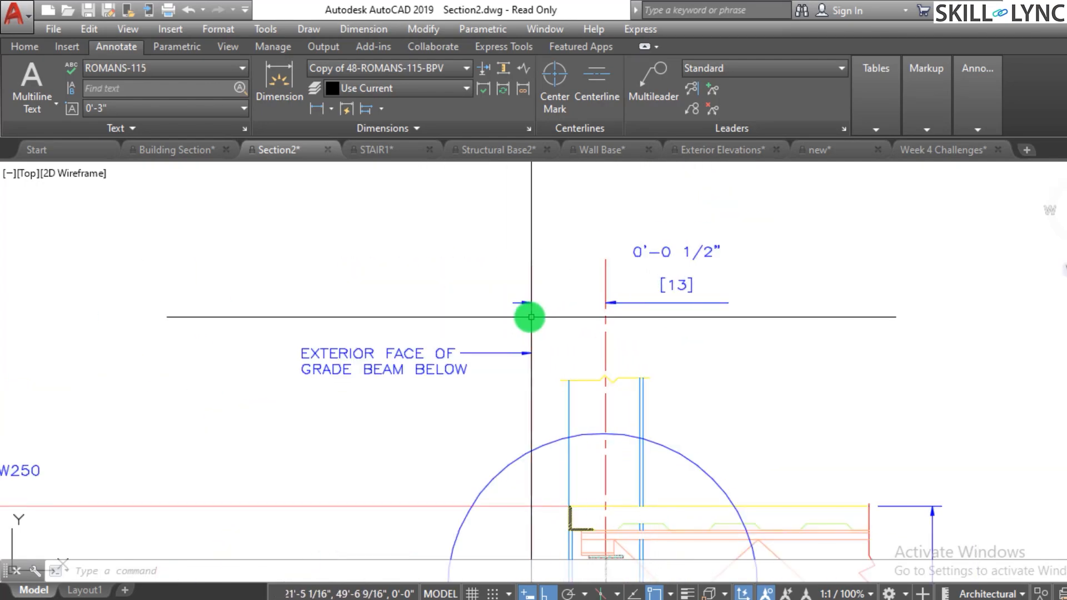
scroll(536, 300, down, 4)
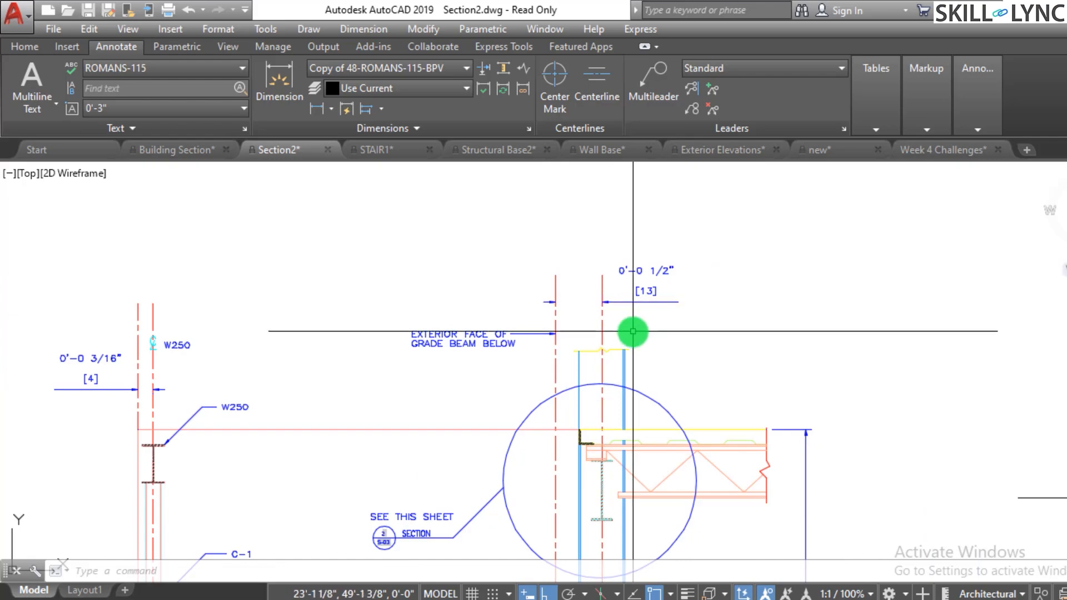
scroll(639, 327, up, 4)
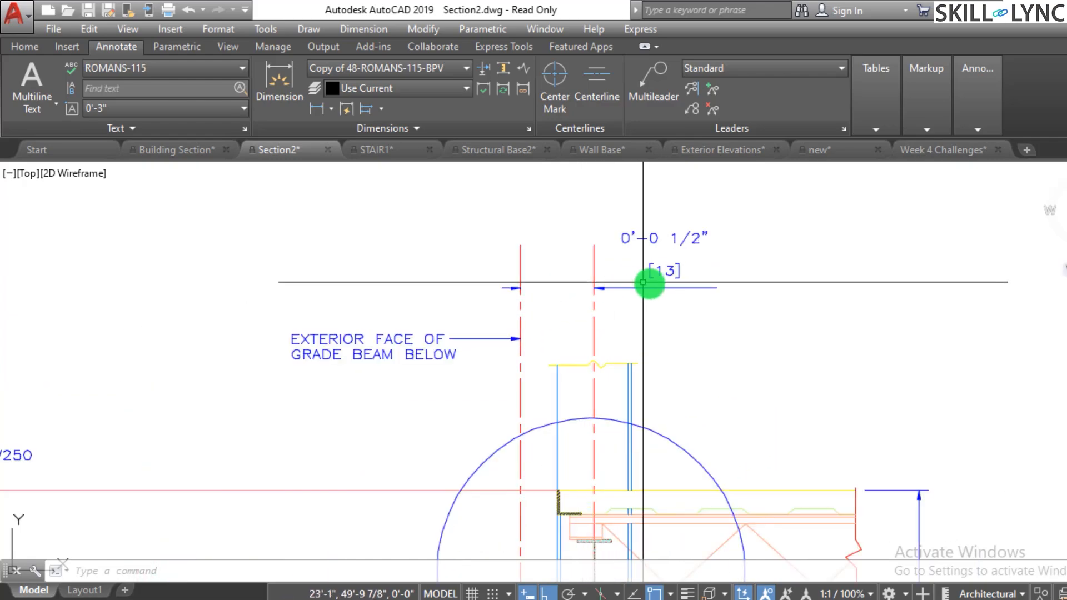
scroll(722, 258, down, 5)
- Examine the 0'-0 3/16" dimension and the W250 leader notes above the C-1 column
scroll(667, 264, up, 3)
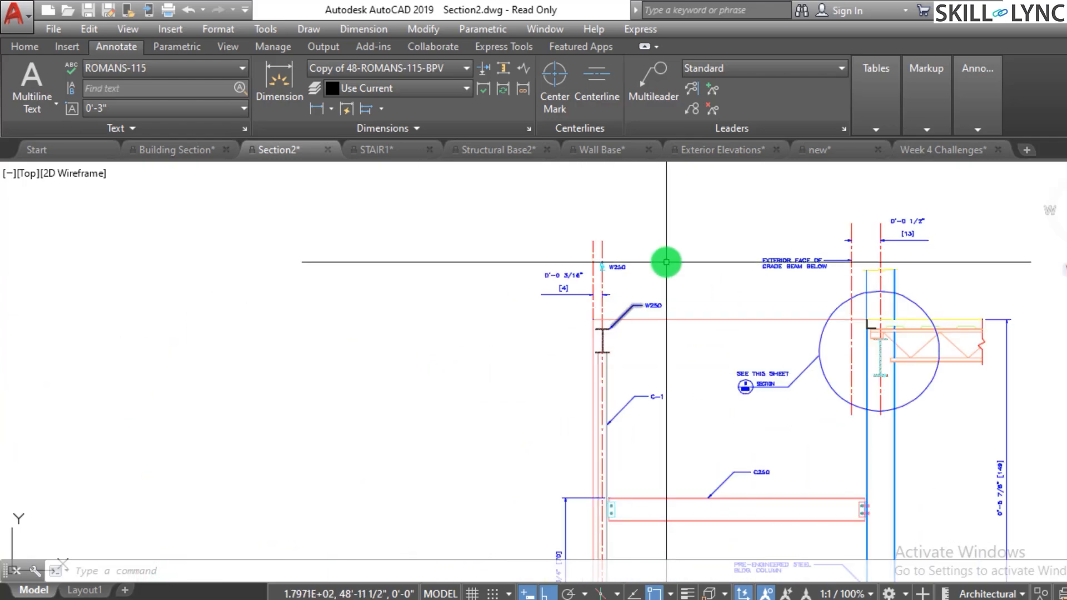
scroll(574, 296, up, 2)
scroll(469, 281, down, 6)
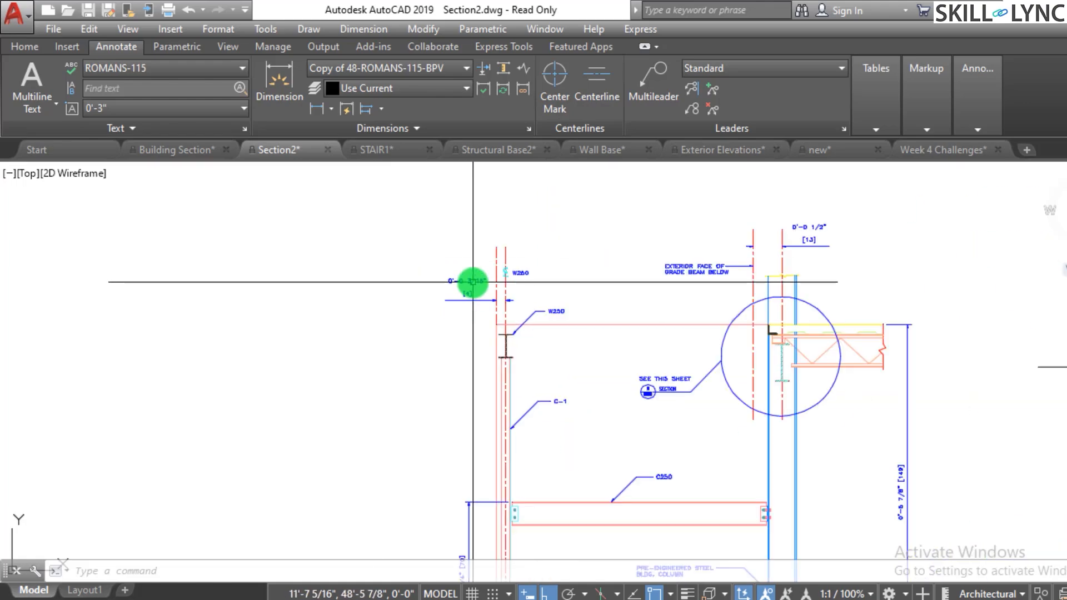
click(196, 152)
click(290, 149)
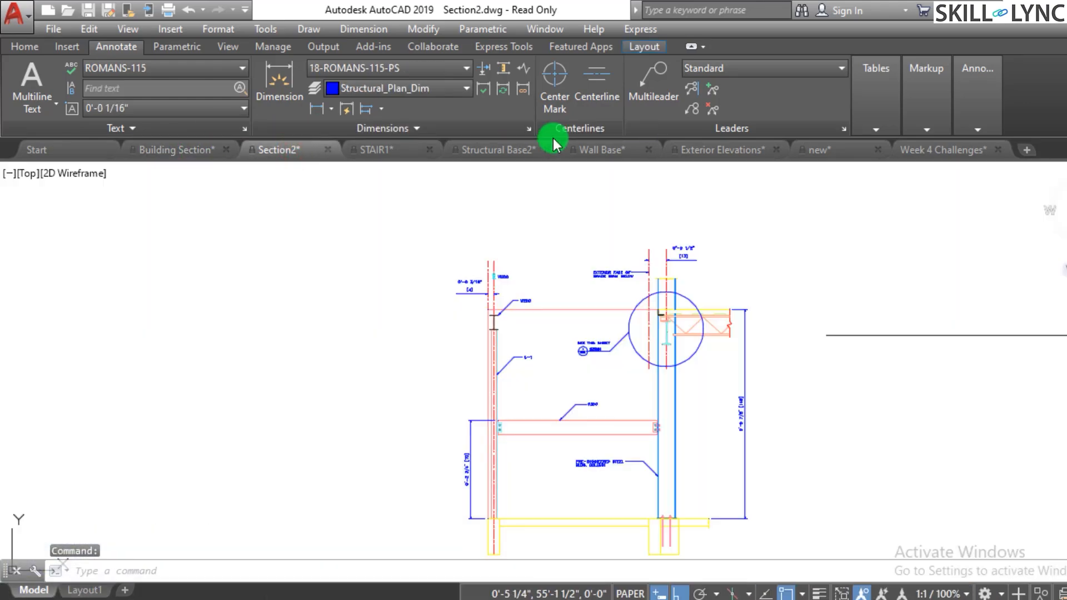
- Switch to the Exterior Elevations drawing and examine the SLOPE 4:12 label and the width dimensions above the roof
click(708, 150)
scroll(628, 405, down, 4)
scroll(716, 302, up, 5)
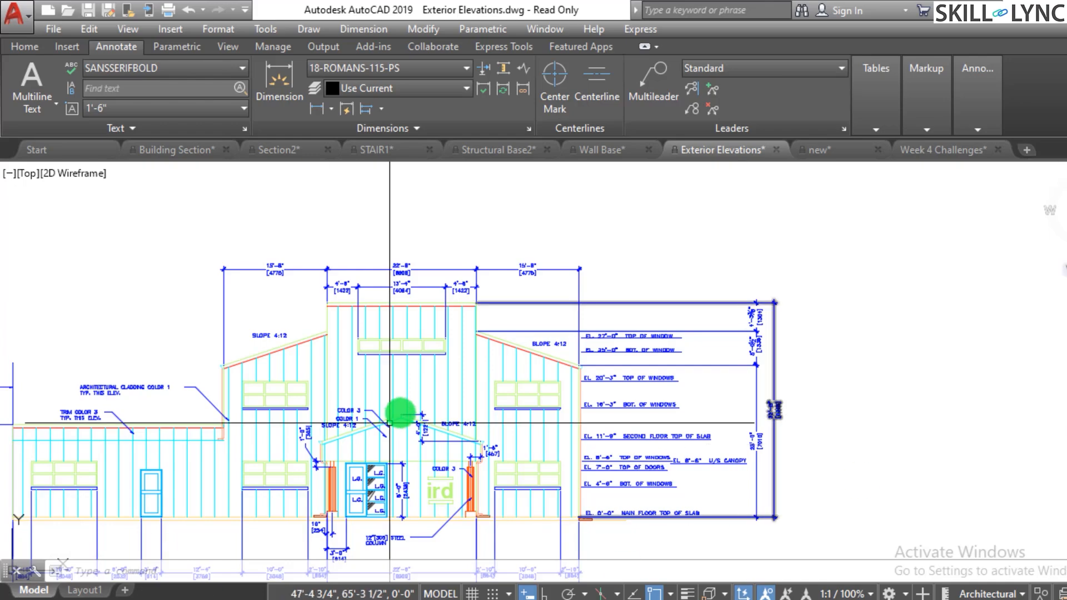
scroll(250, 311, up, 4)
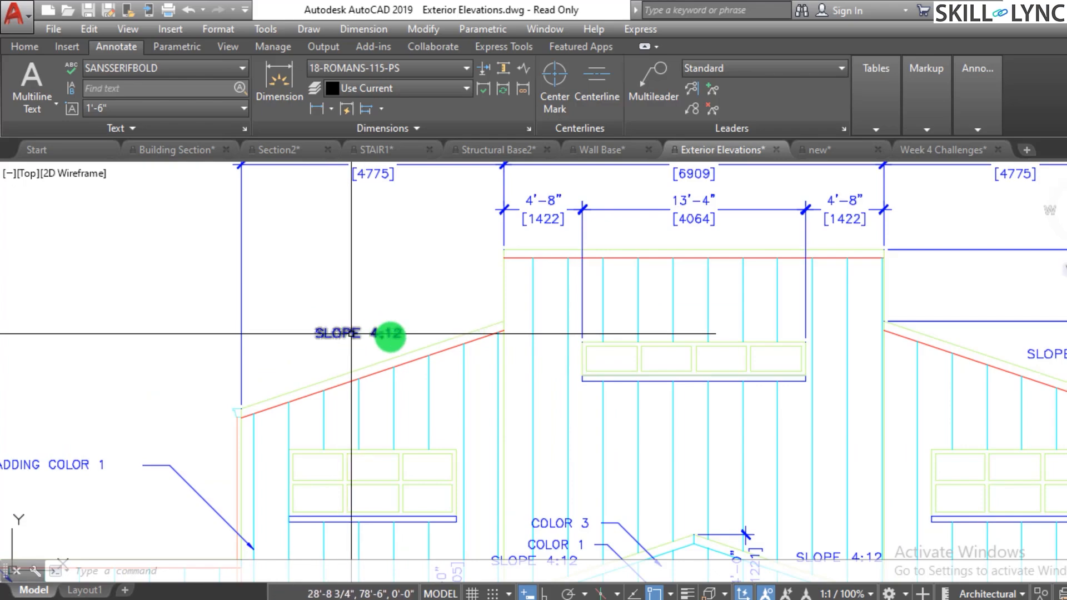
scroll(391, 374, down, 2)
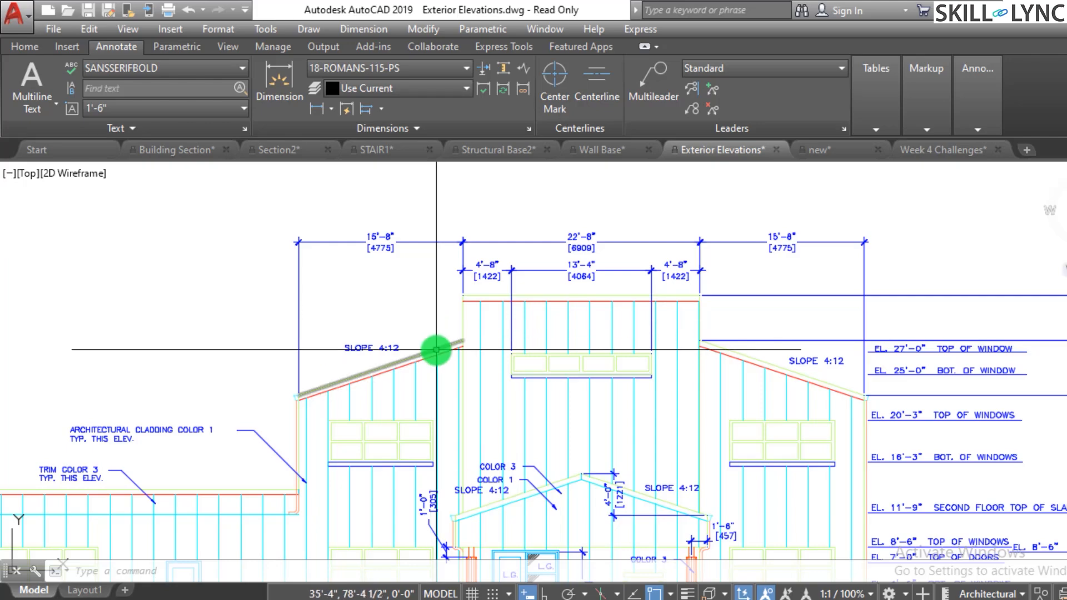
scroll(469, 280, down, 3)
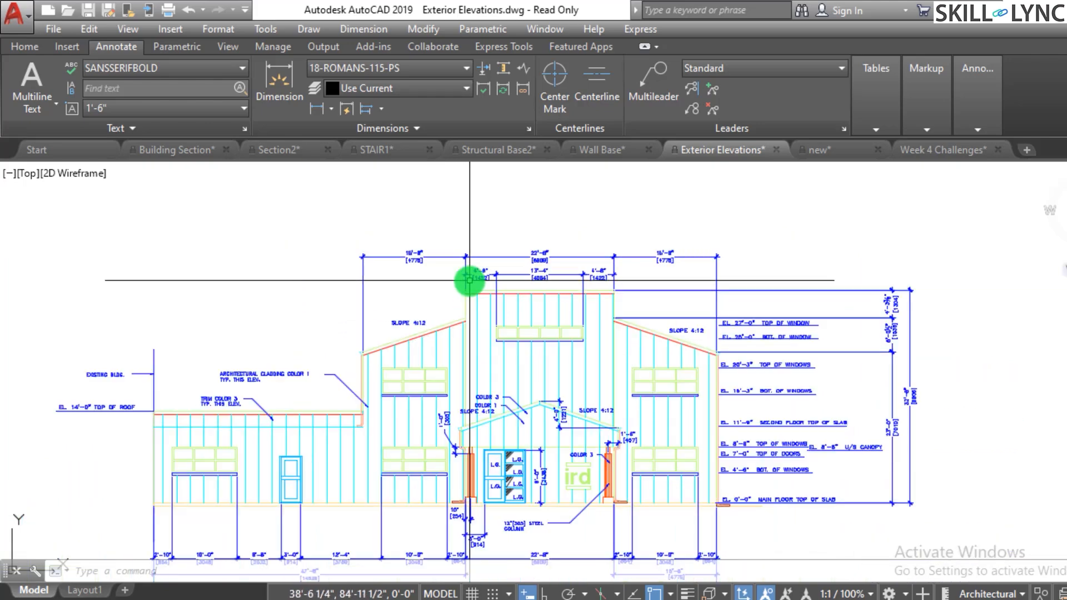
- Examine the elevation level labels for slabs, doors, windows and canopy and the height dimensions beside the building
scroll(811, 509, up, 3)
scroll(807, 517, up, 2)
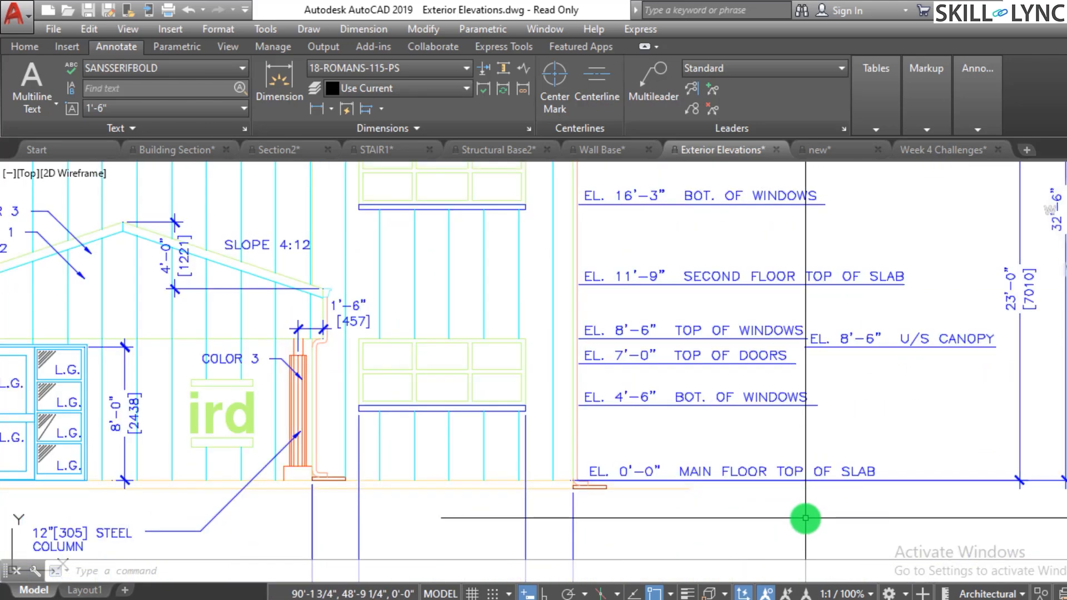
scroll(805, 517, down, 2)
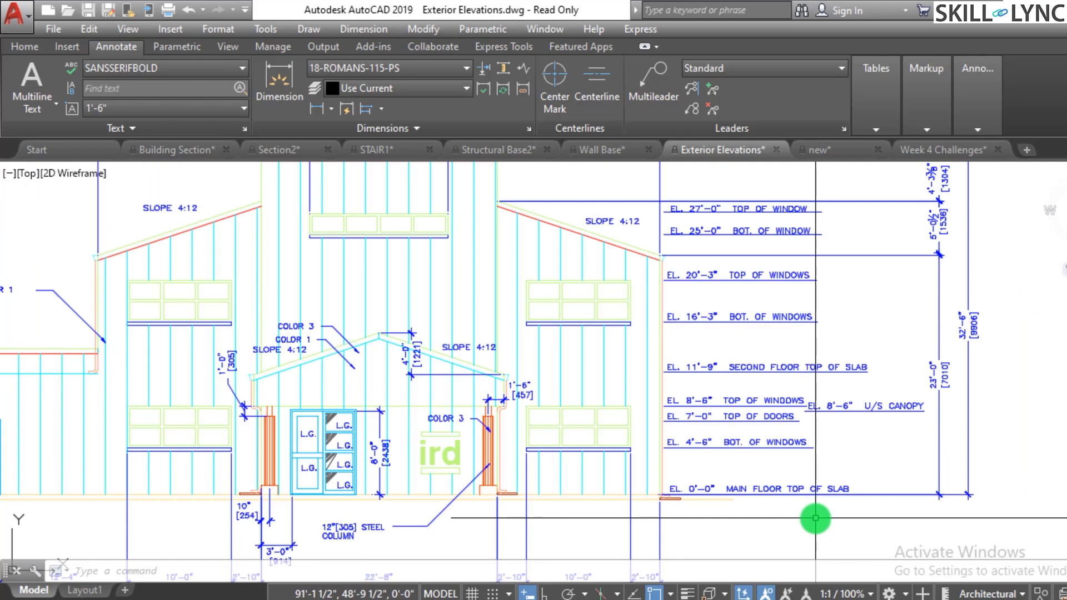
scroll(819, 518, down, 4)
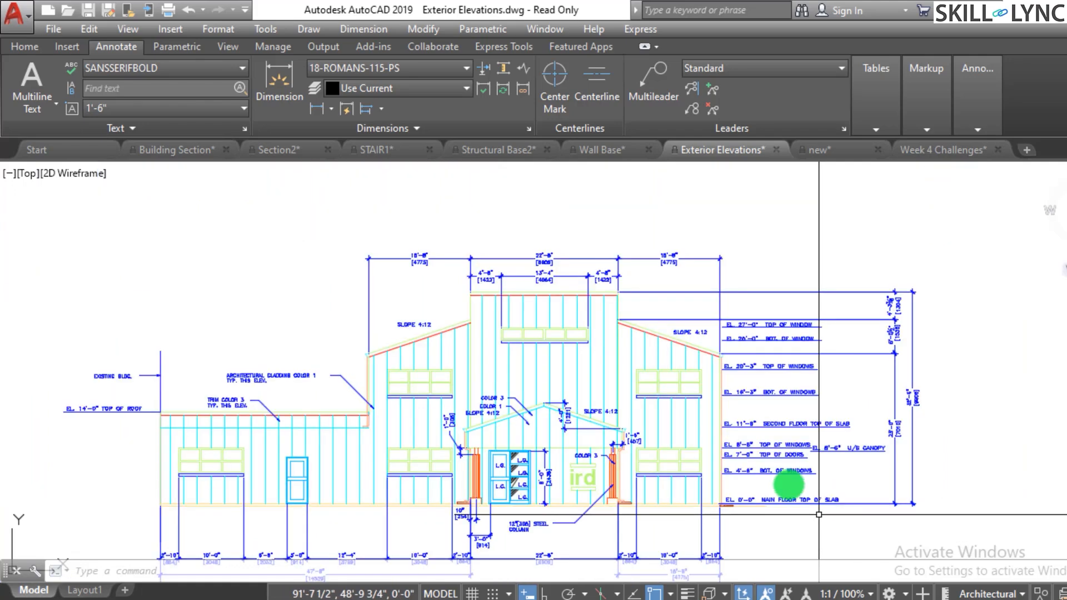
- Examine the existing building note and the EL. 14'-0" top of roof label at the elevation's low wing
scroll(314, 521, up, 2)
scroll(397, 447, up, 4)
scroll(616, 472, down, 4)
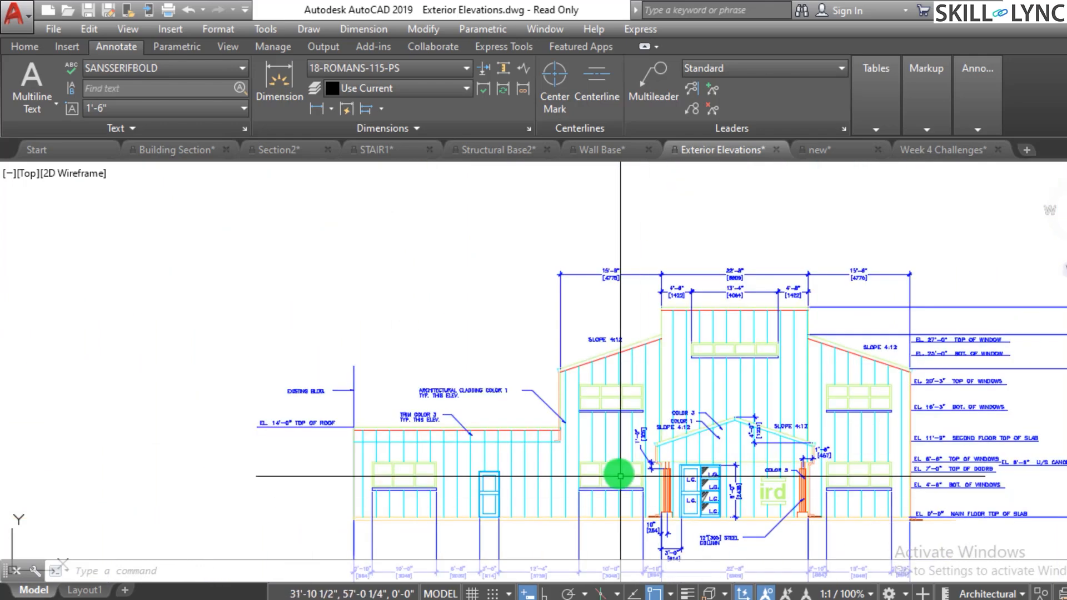
scroll(328, 478, up, 4)
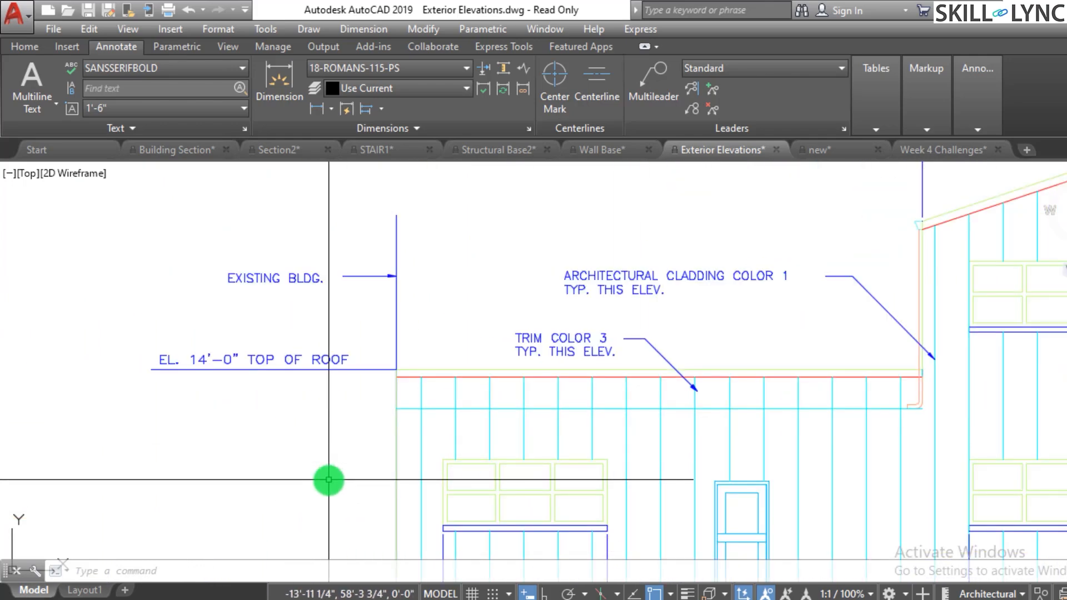
scroll(523, 311, down, 4)
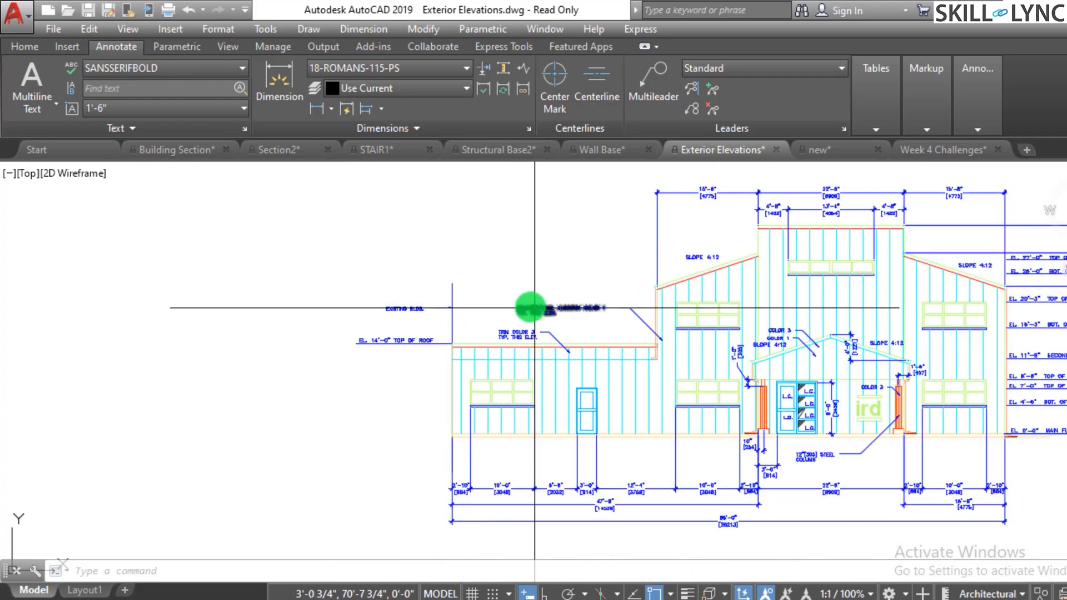
scroll(728, 303, down, 4)
scroll(805, 268, up, 4)
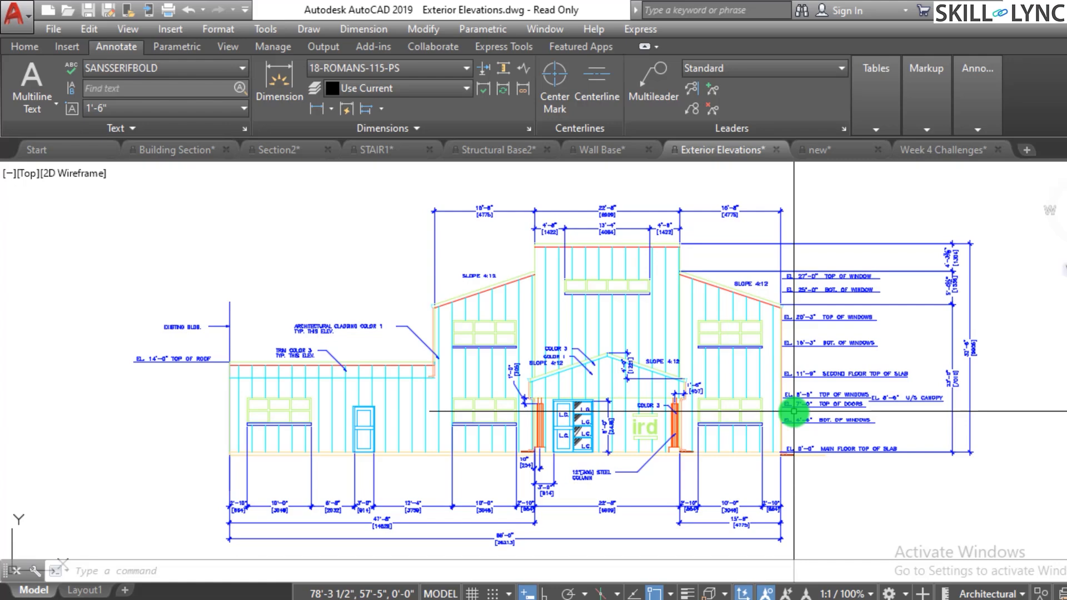
- Examine the Architectural Cladding Color 1 and Trim Color 3 leader notes above the low wing's roof
scroll(373, 281, up, 4)
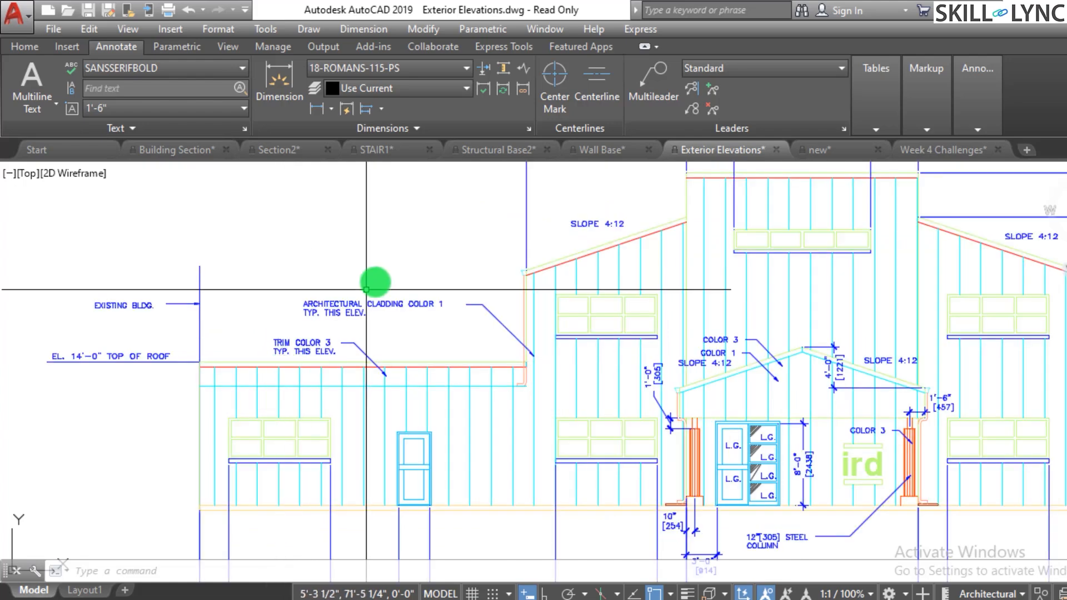
scroll(605, 405, up, 2)
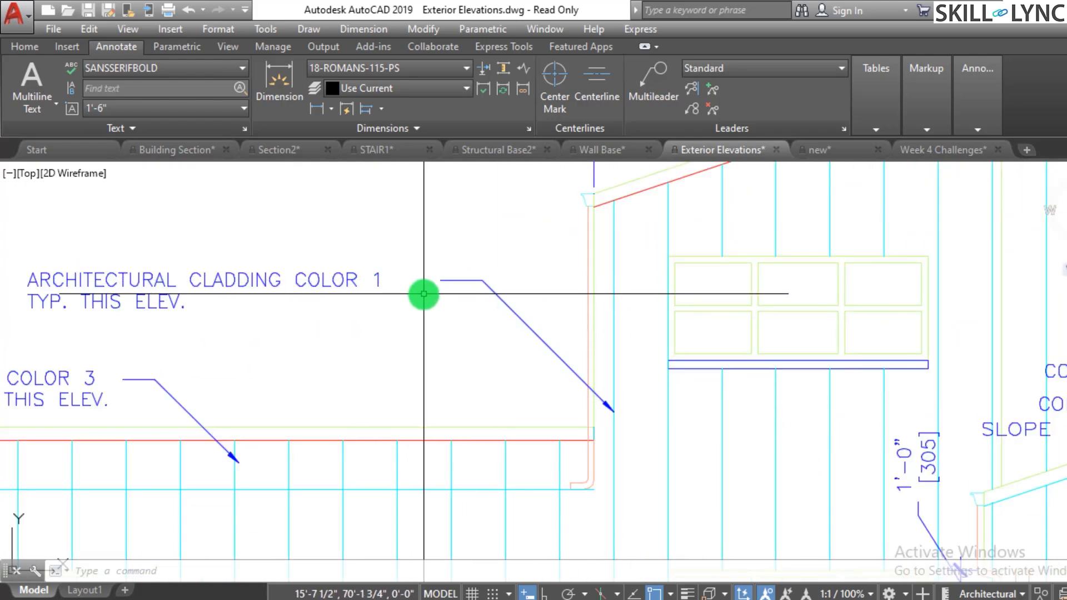
scroll(283, 324, down, 5)
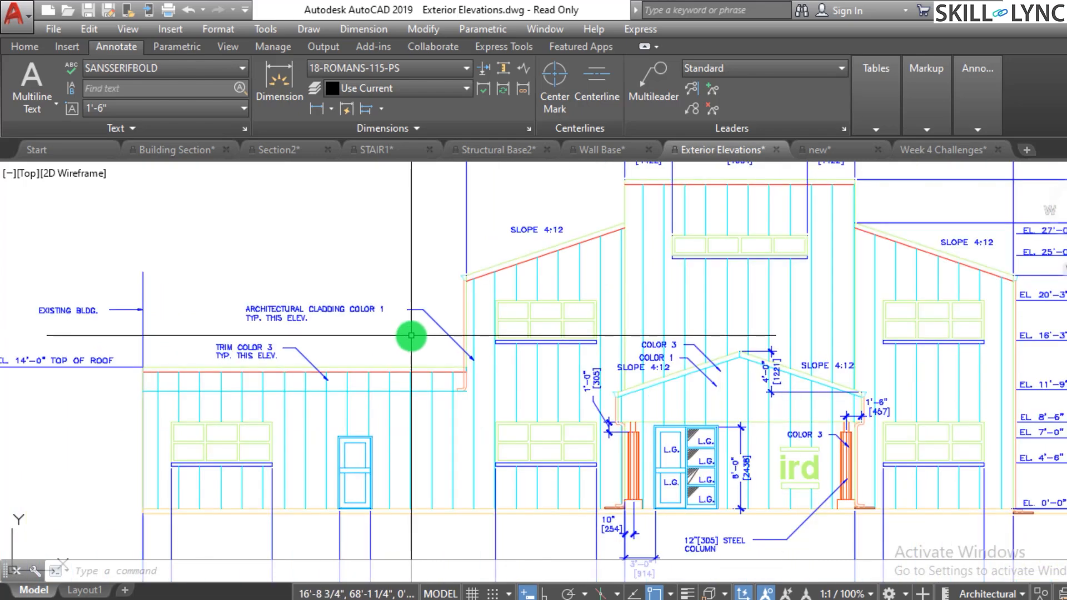
scroll(682, 413, up, 2)
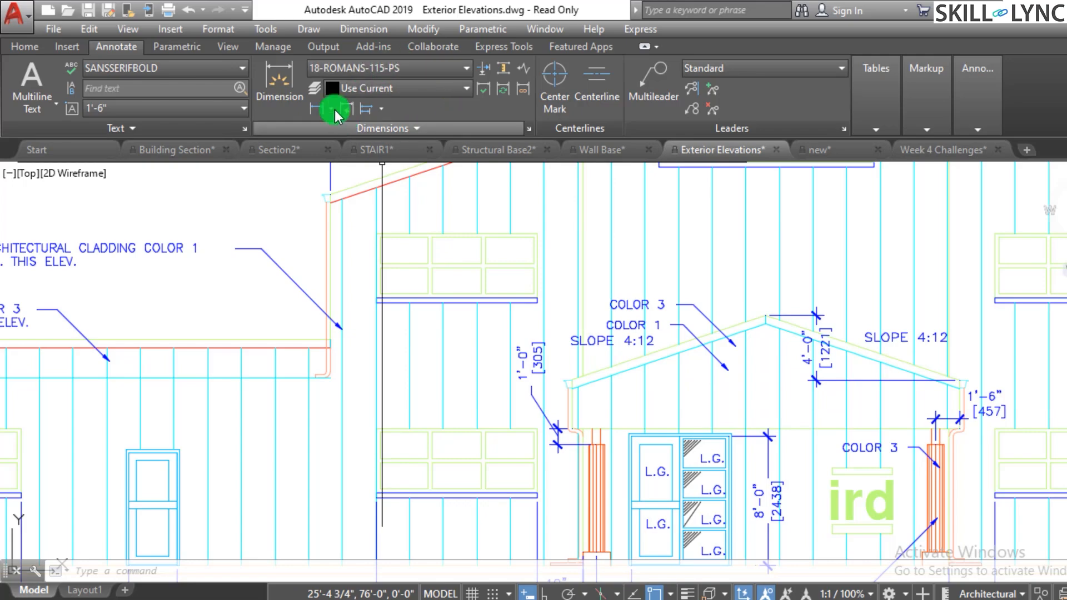
- Try Elevation_Cladding as the layer override for new dimensions and replace it with Elevation_Dim
click(392, 68)
click(398, 66)
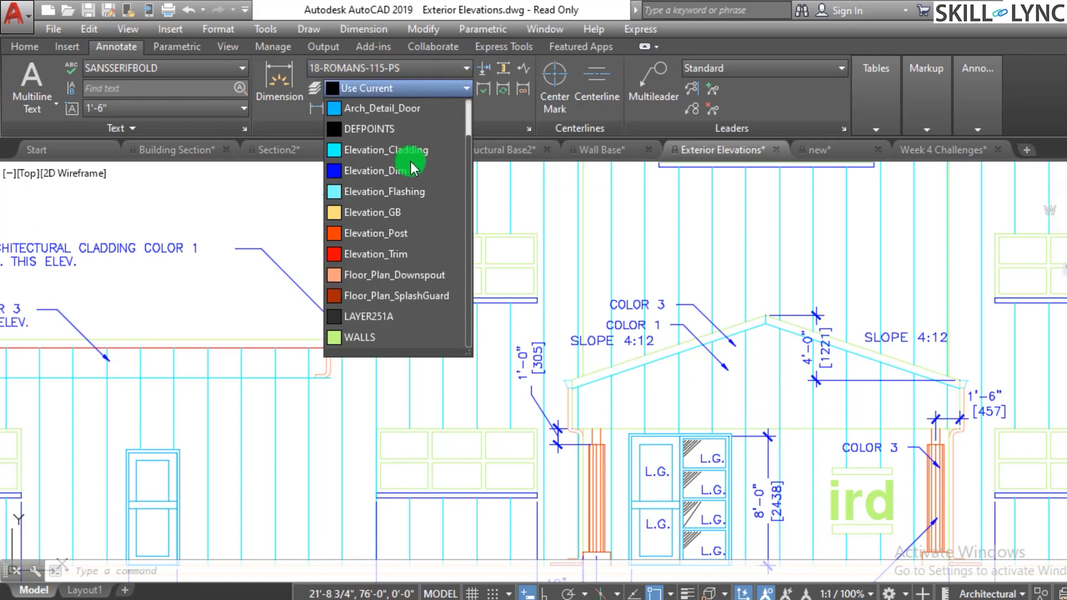
click(411, 159)
click(356, 88)
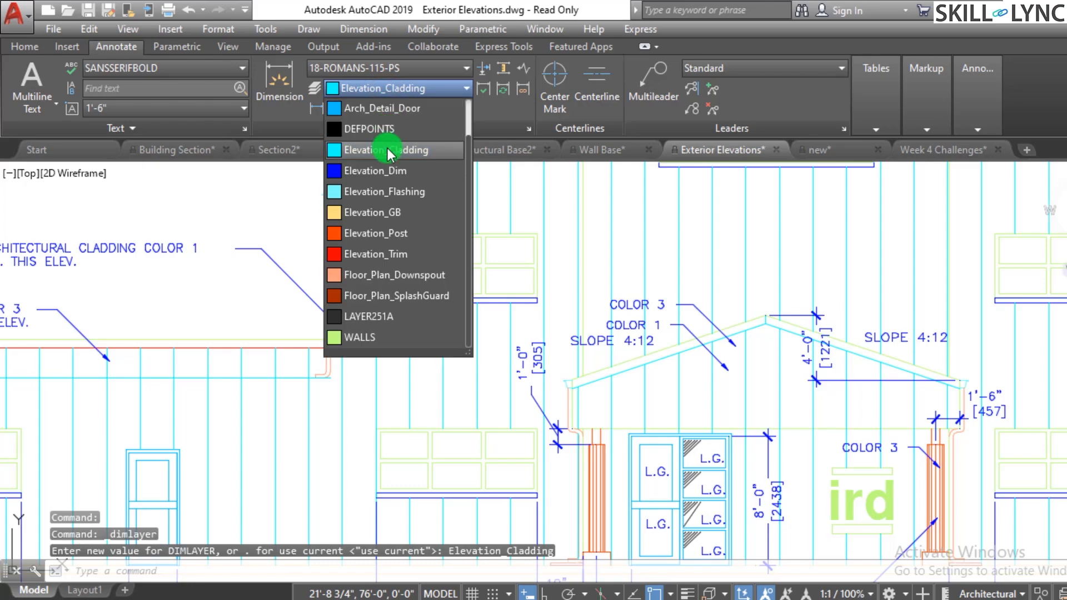
click(388, 151)
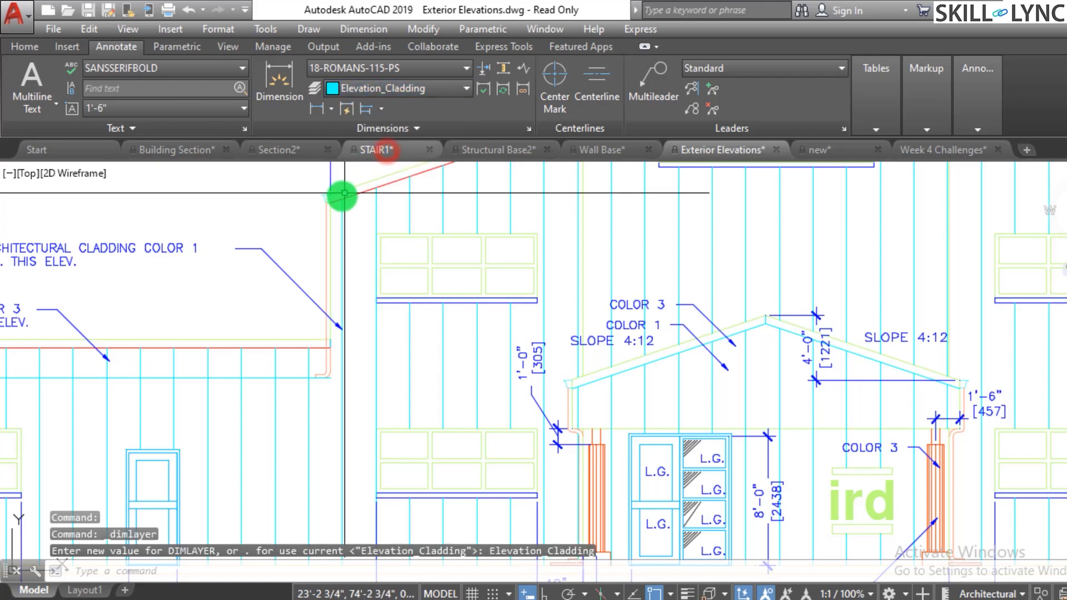
click(414, 89)
click(359, 168)
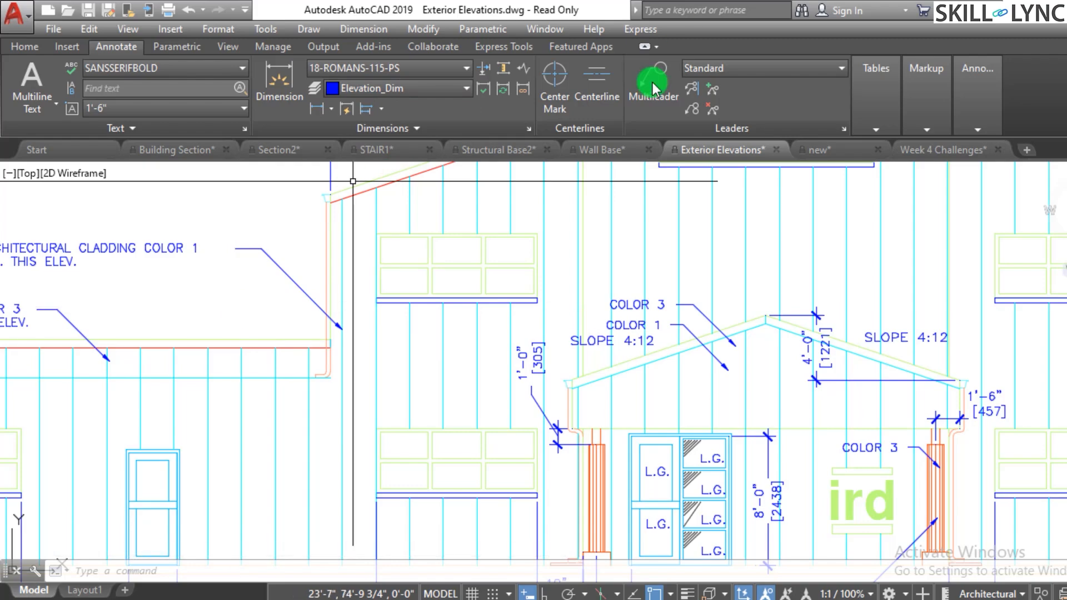
- Switch to the Week 4 Challenges drawing and bring the two parallel vertical lines and the circle into view
key(ctrl+Tab)
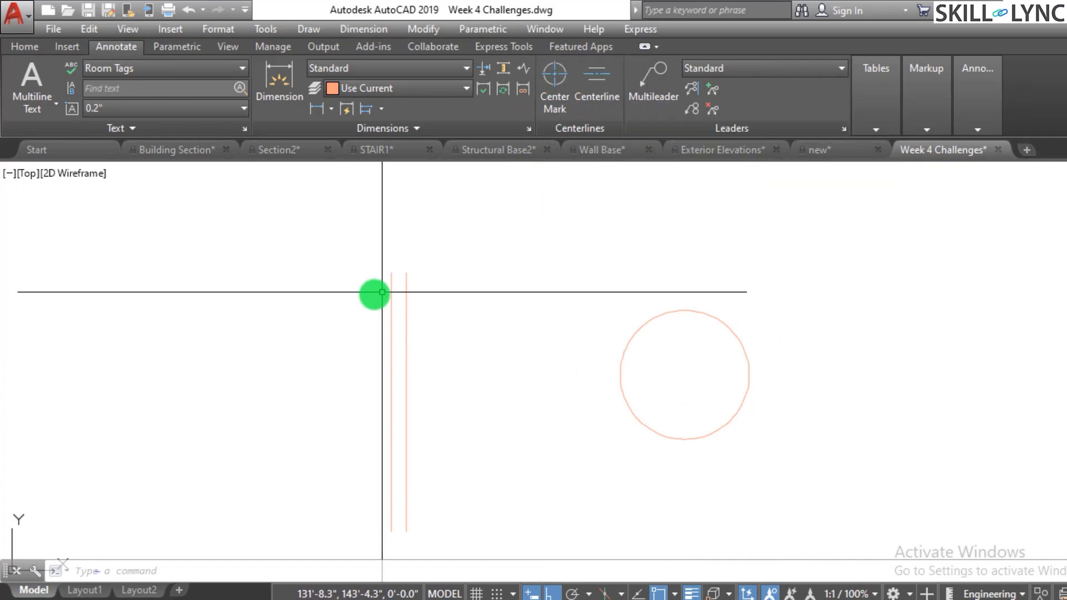
middle_click(412, 373)
middle_click(413, 373)
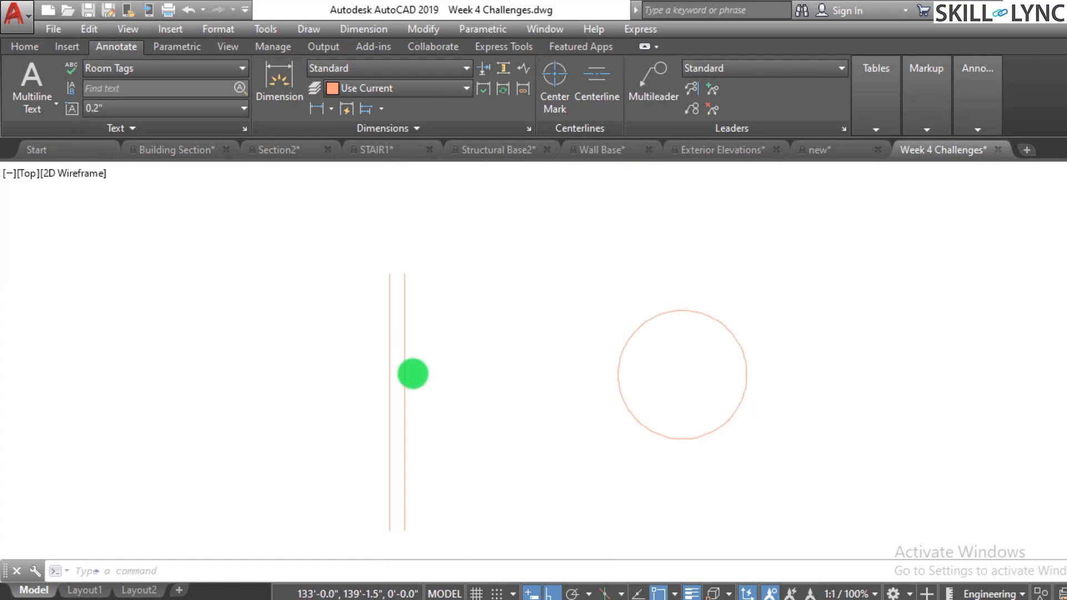
scroll(413, 374, up, 2)
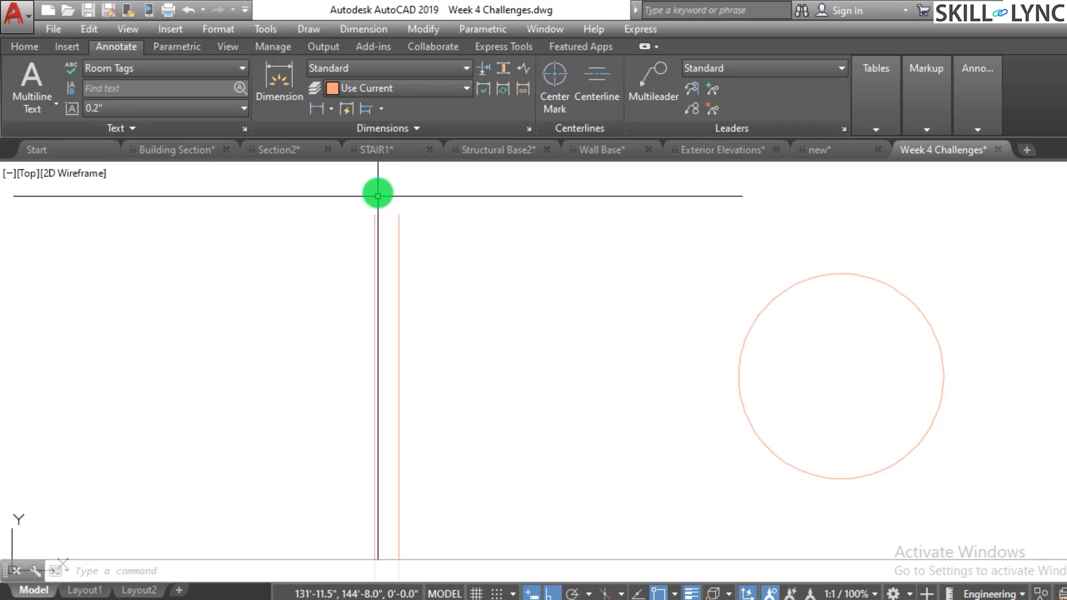
click(515, 415)
click(516, 364)
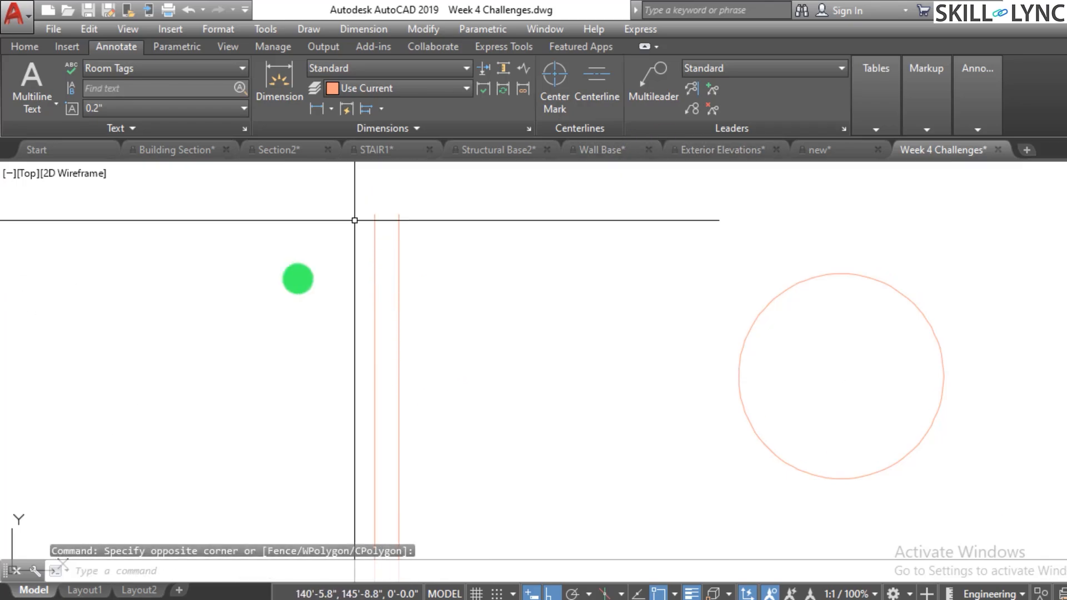
- Add a centerline between the two parallel vertical lines
click(616, 99)
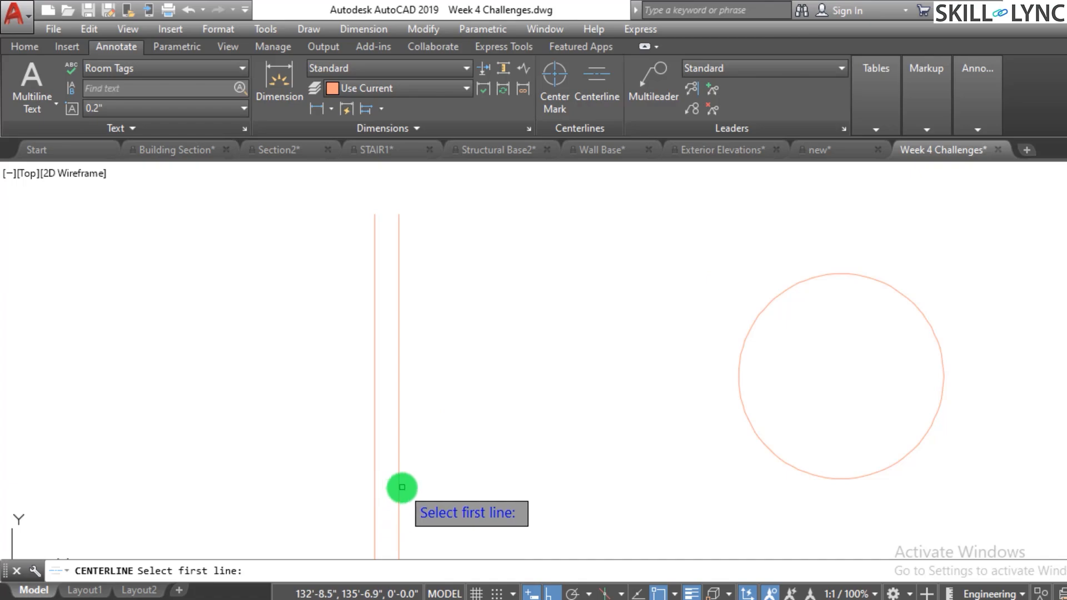
click(398, 424)
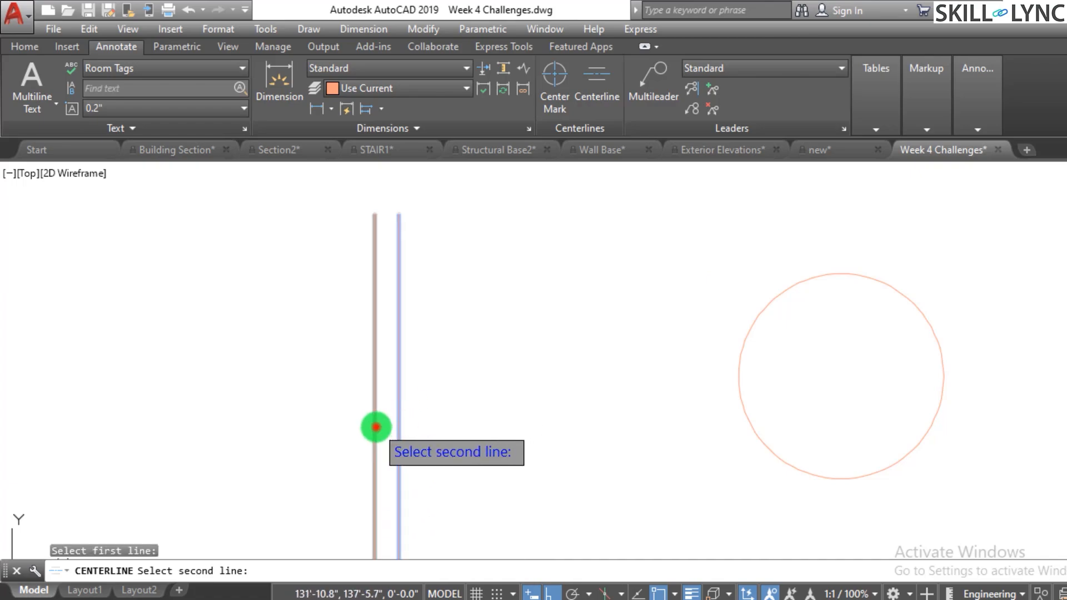
click(375, 426)
scroll(381, 327, up, 5)
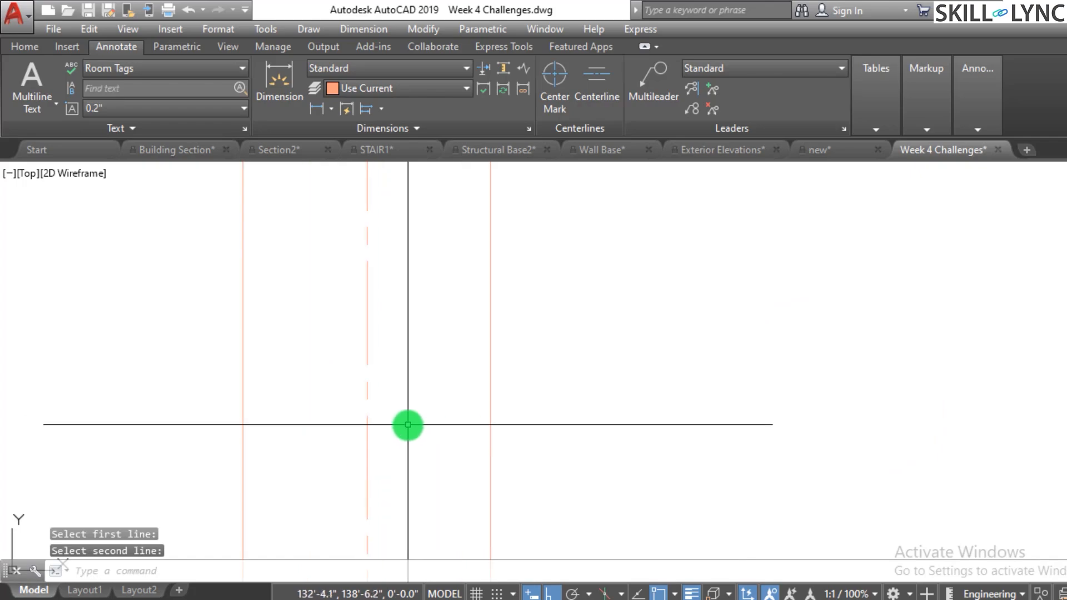
scroll(356, 400, down, 8)
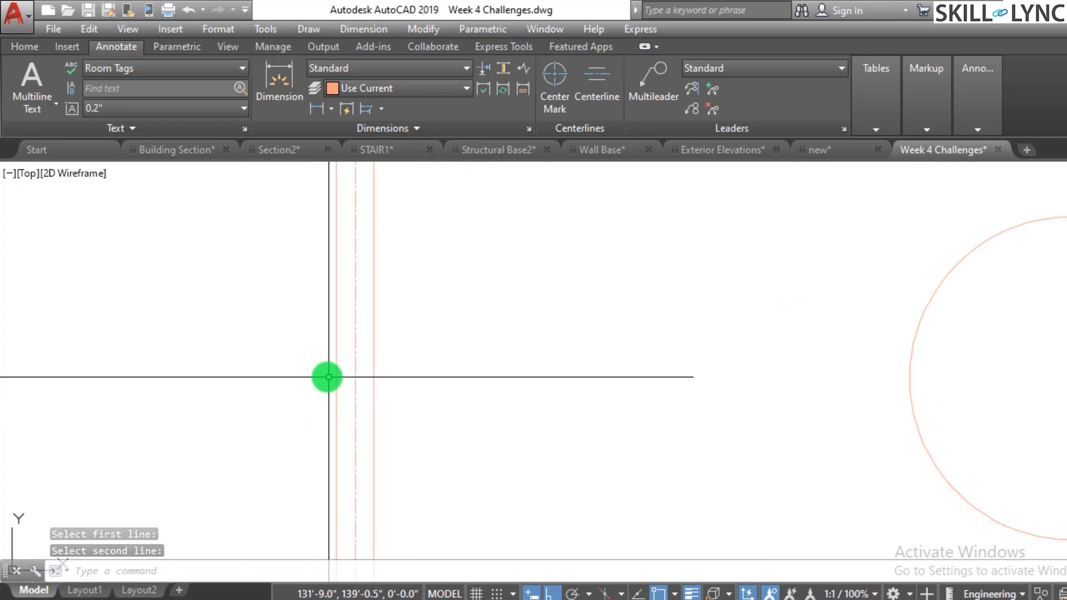
- Draw a sloped line in the empty area between the vertical lines and the circle, with ortho mode off
scroll(329, 377, down, 2)
scroll(466, 358, up, 2)
text(l)
key(Return)
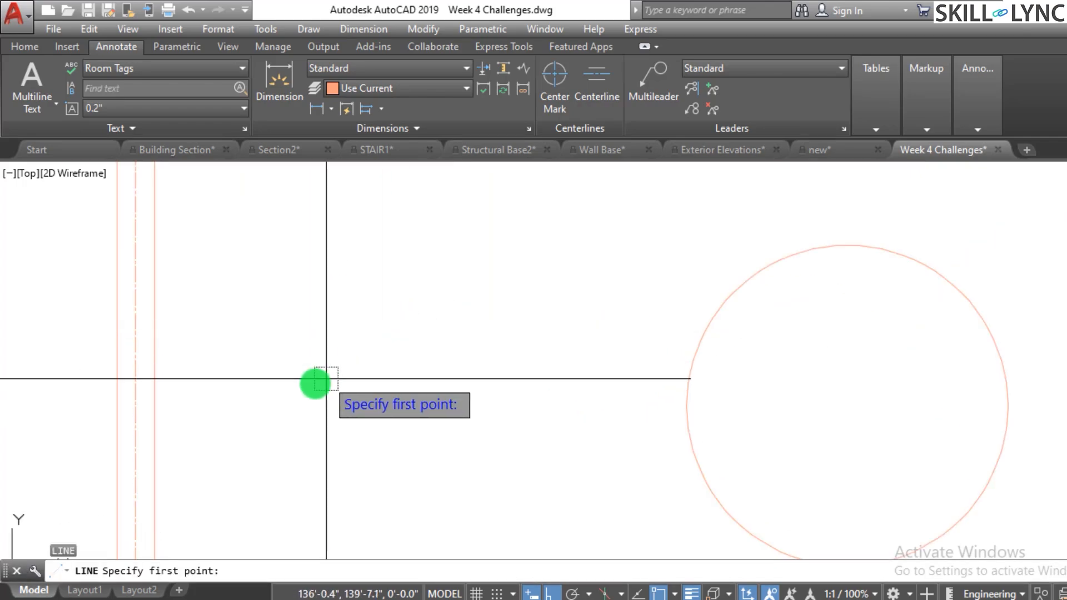
click(315, 383)
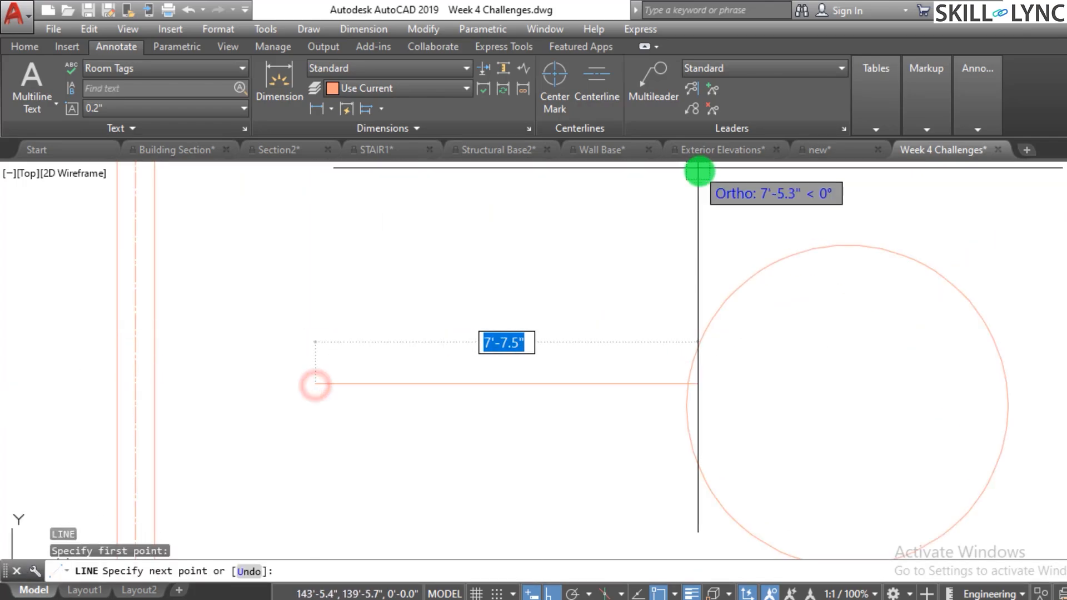
click(554, 593)
click(613, 196)
key(Escape)
key(Escape)
key(Escape)
- Offset the sloped line by 9 inches to create a parallel line above it
text(o)
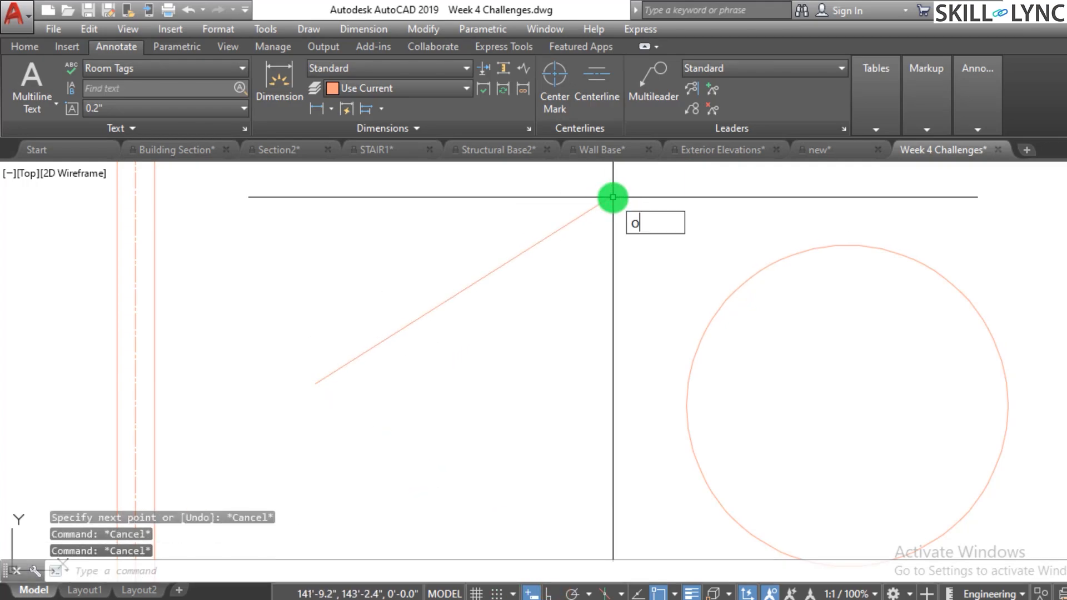
key(Return)
text(9)
key(Return)
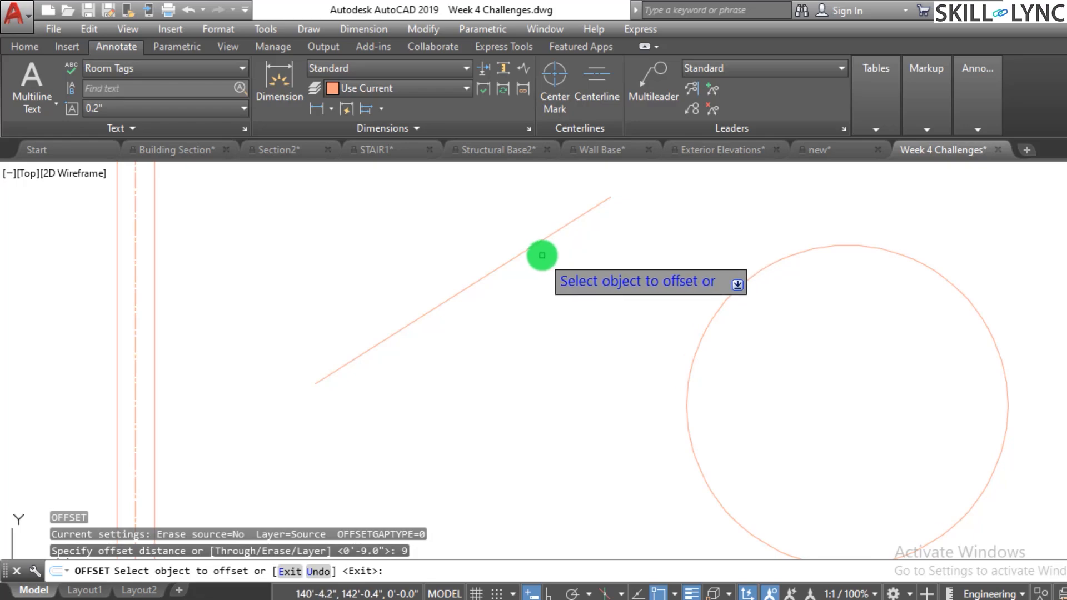
click(550, 234)
click(560, 245)
key(Escape)
key(Escape)
scroll(572, 283, down, 5)
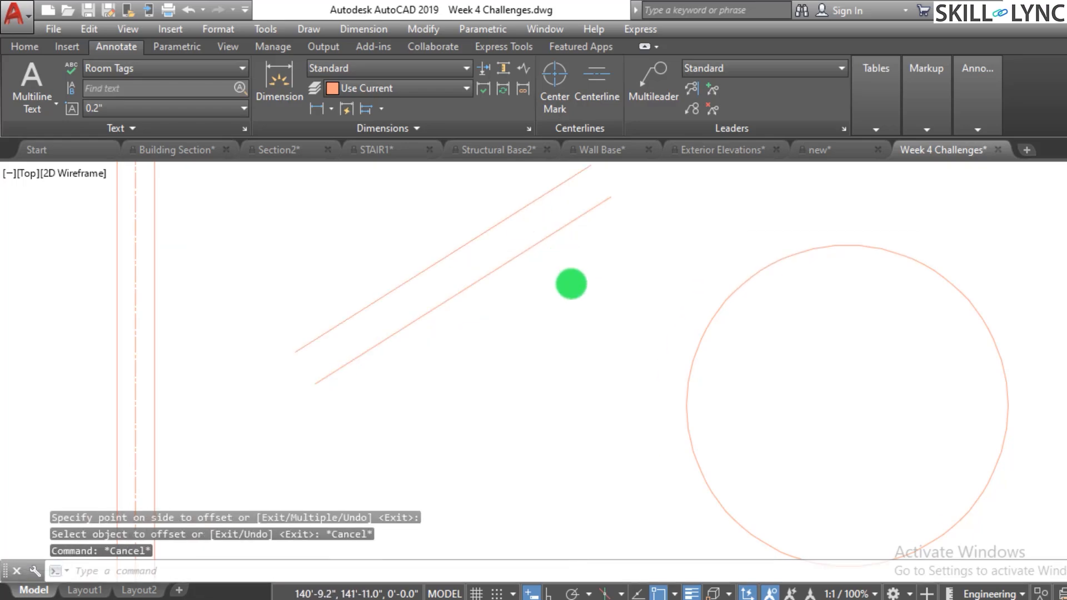
scroll(594, 246, up, 3)
scroll(622, 227, up, 3)
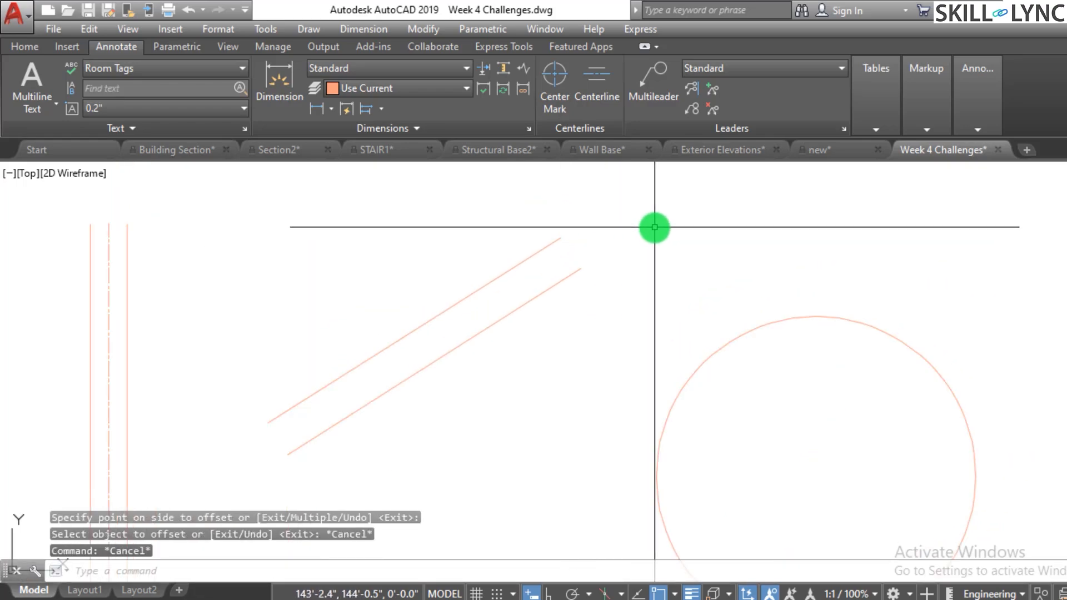
- Add a centerline between the two parallel sloped lines
key(Escape)
click(606, 100)
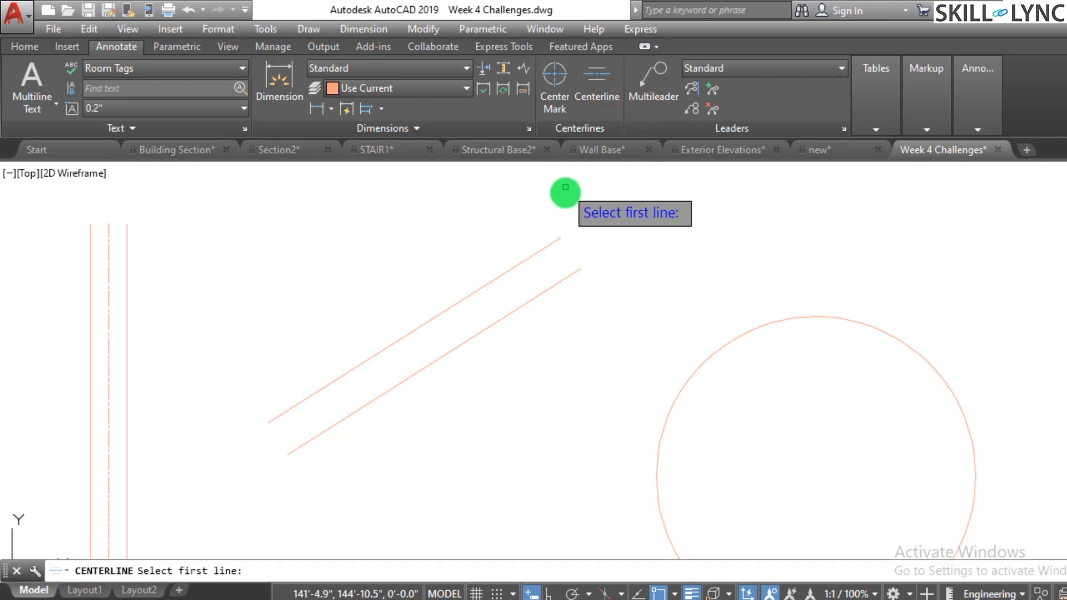
click(561, 278)
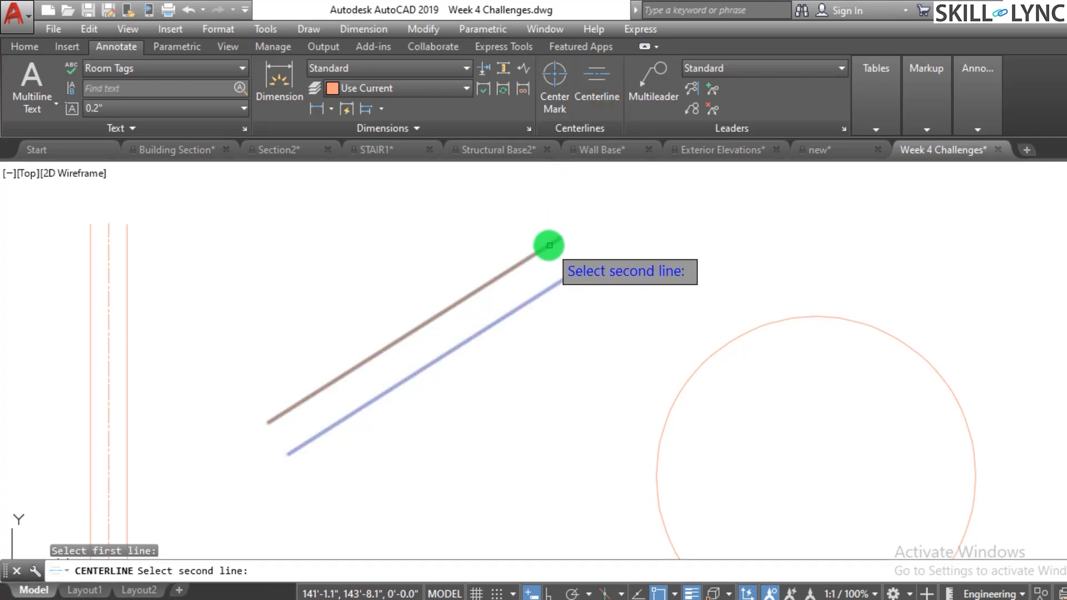
click(544, 248)
key(Escape)
key(Escape)
scroll(664, 237, down, 2)
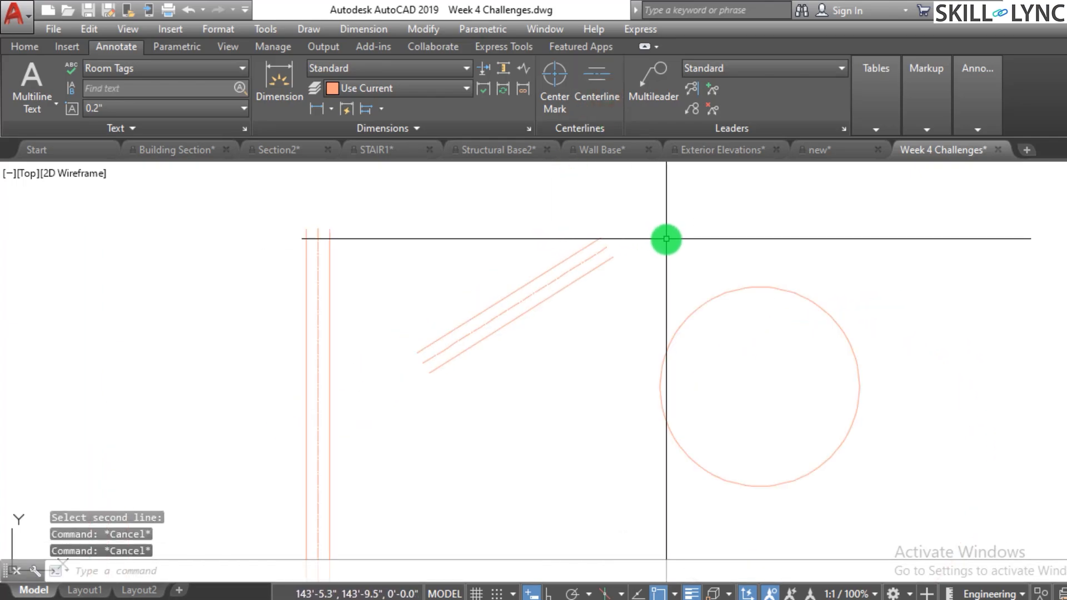
- Erase the two sloped lines together with their centerline
scroll(668, 238, up, 2)
click(614, 359)
click(305, 233)
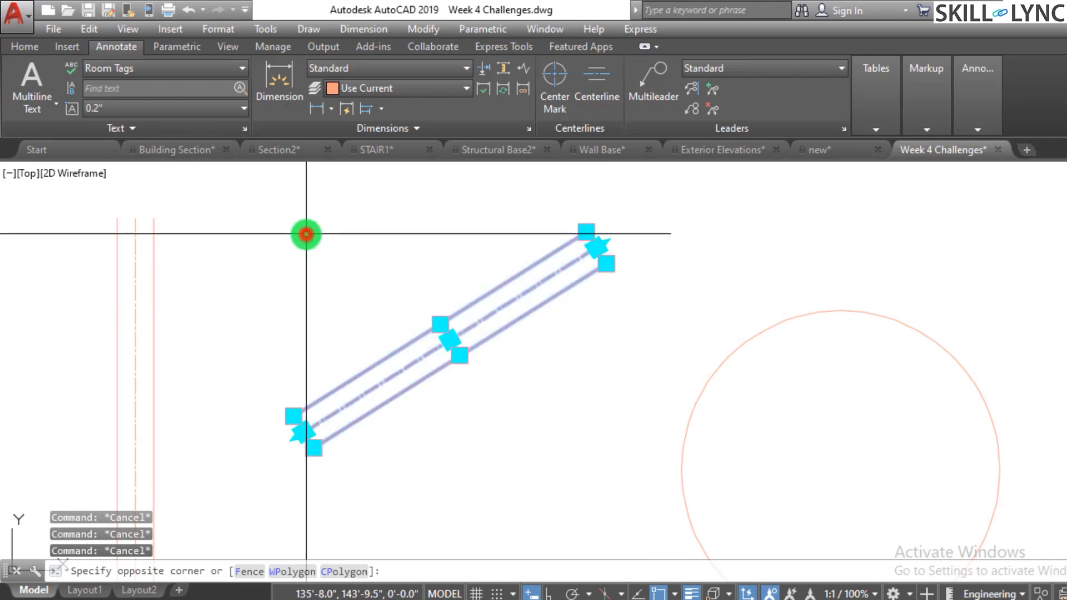
key(e)
key(Return)
key(Escape)
- Draw a shallow three-point arc, bulging upward, beside the circle on the side away from the vertical lines
scroll(679, 376, down, 2)
scroll(715, 388, up, 2)
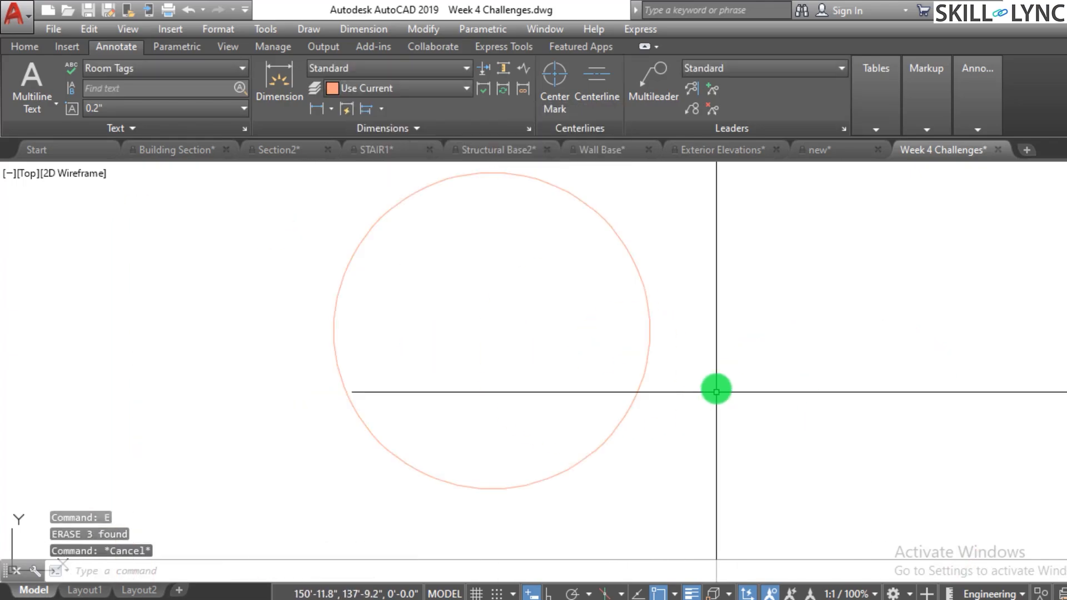
scroll(724, 290, down, 2)
scroll(808, 222, up, 2)
key(Escape)
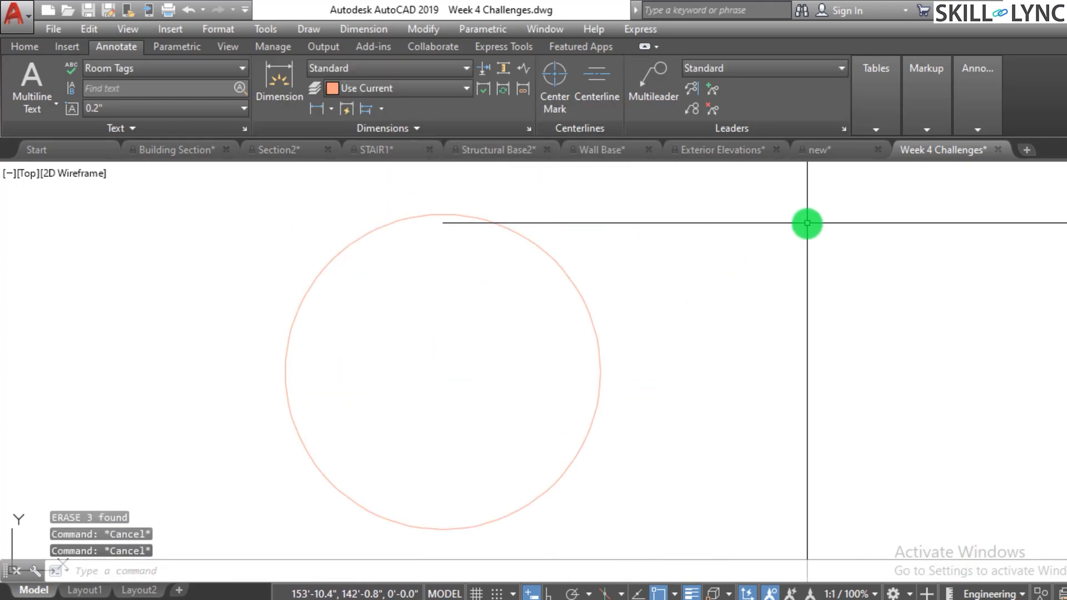
text(a)
key(Return)
click(703, 374)
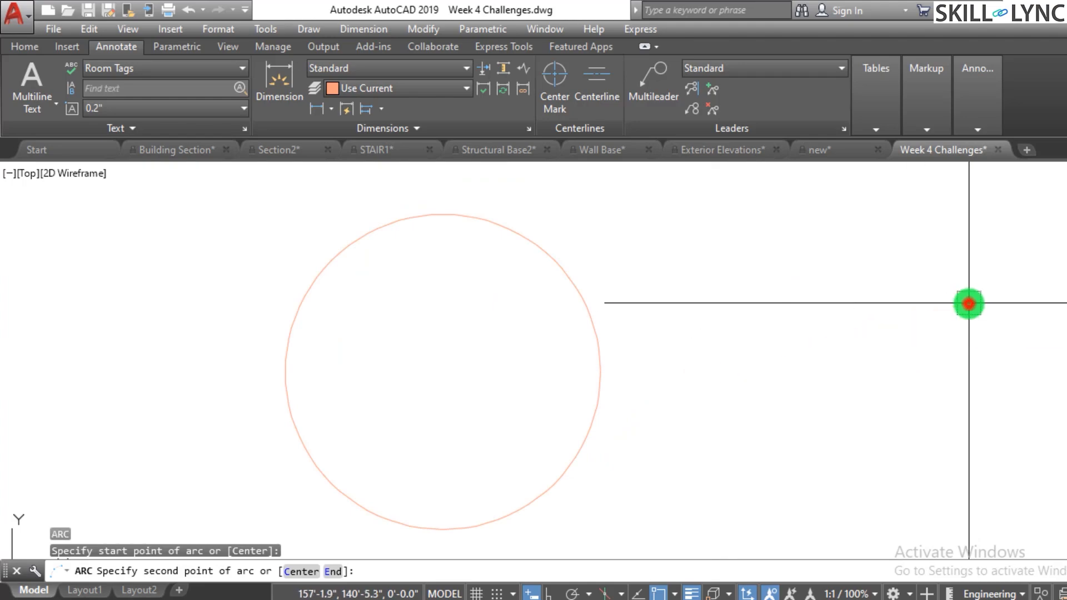
click(967, 302)
click(1003, 318)
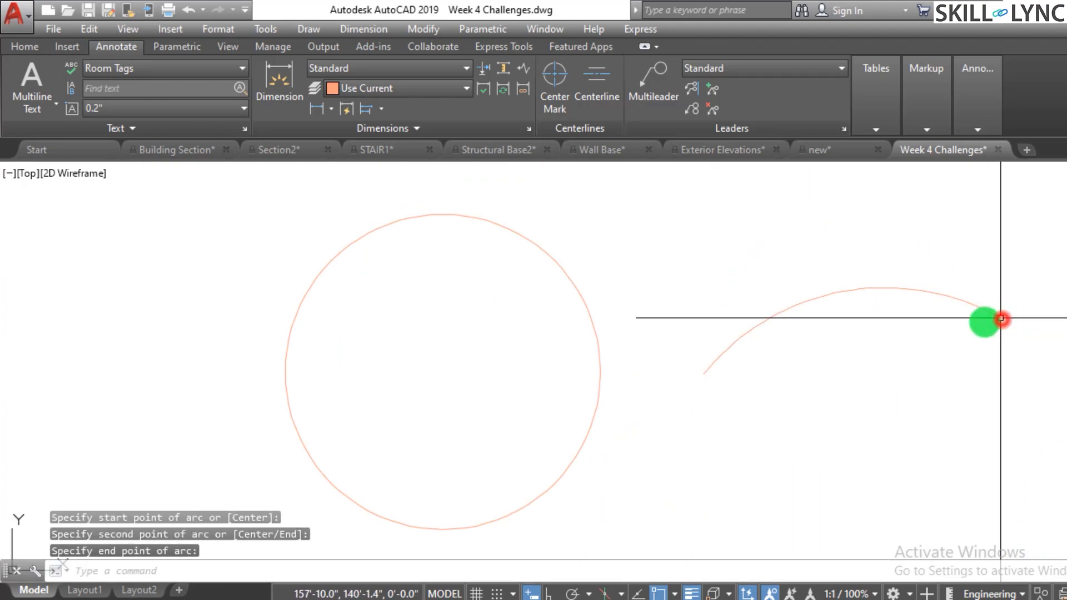
key(Escape)
key(Escape)
scroll(695, 269, down, 3)
scroll(636, 202, up, 2)
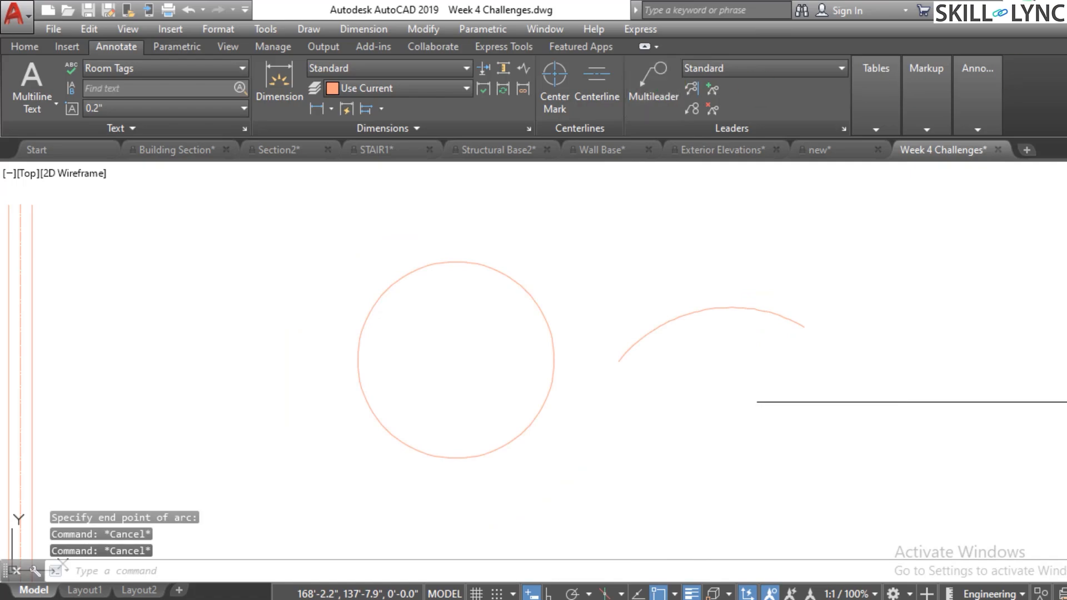
- Add center marks to the circle and to the arc beside it
click(555, 83)
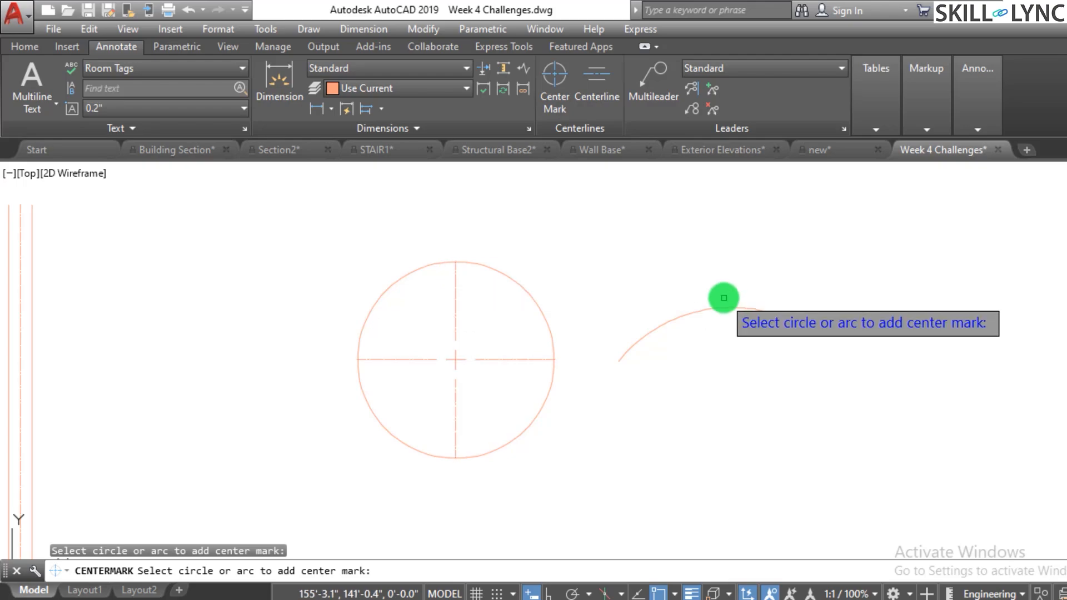
click(722, 307)
scroll(774, 281, down, 3)
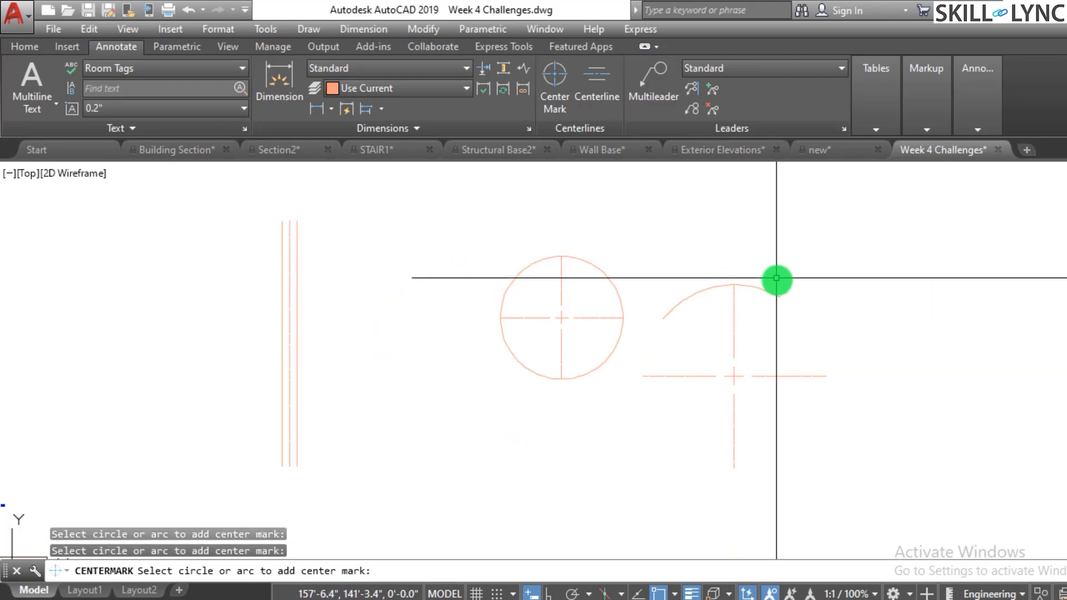
key(Escape)
key(Escape)
scroll(784, 275, up, 5)
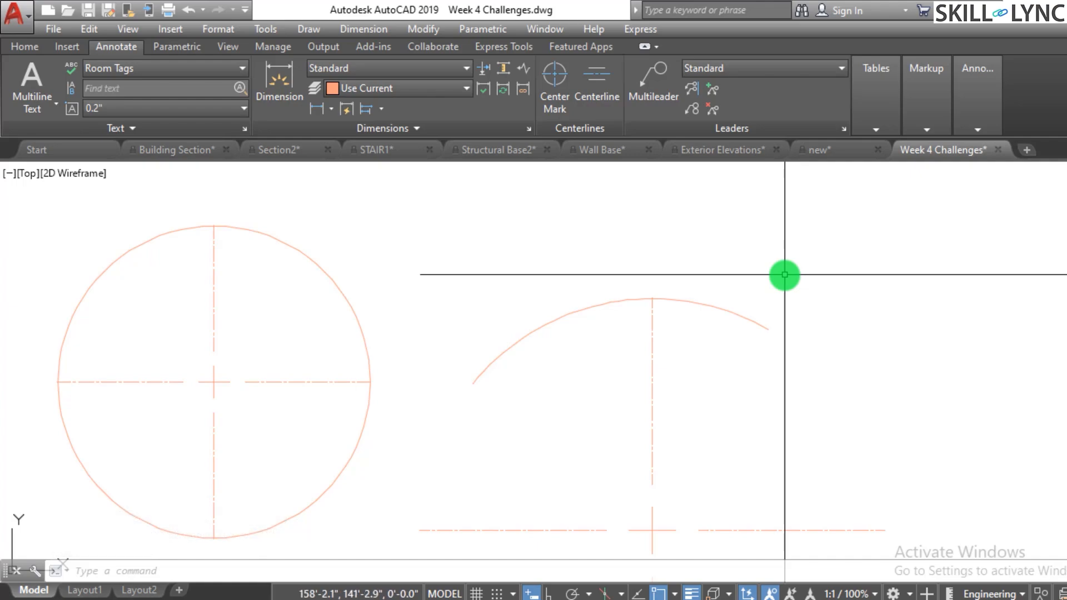
- Erase the practice objects beside the floor plan: the dimensioned horizontal line, vertical lines, circle, arc and their center marks and centerline
scroll(629, 305, down, 5)
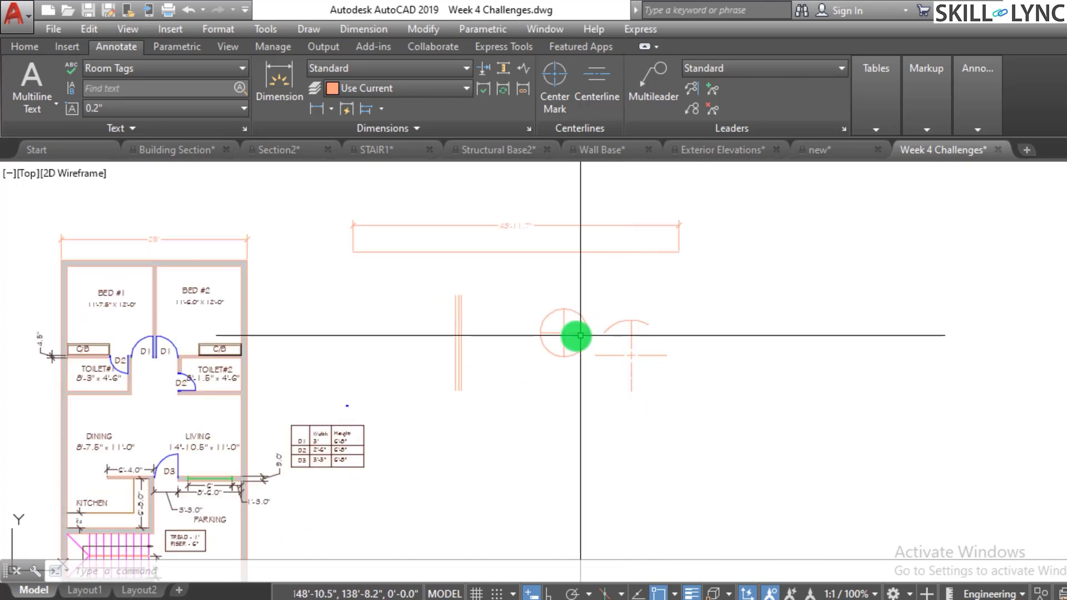
click(785, 388)
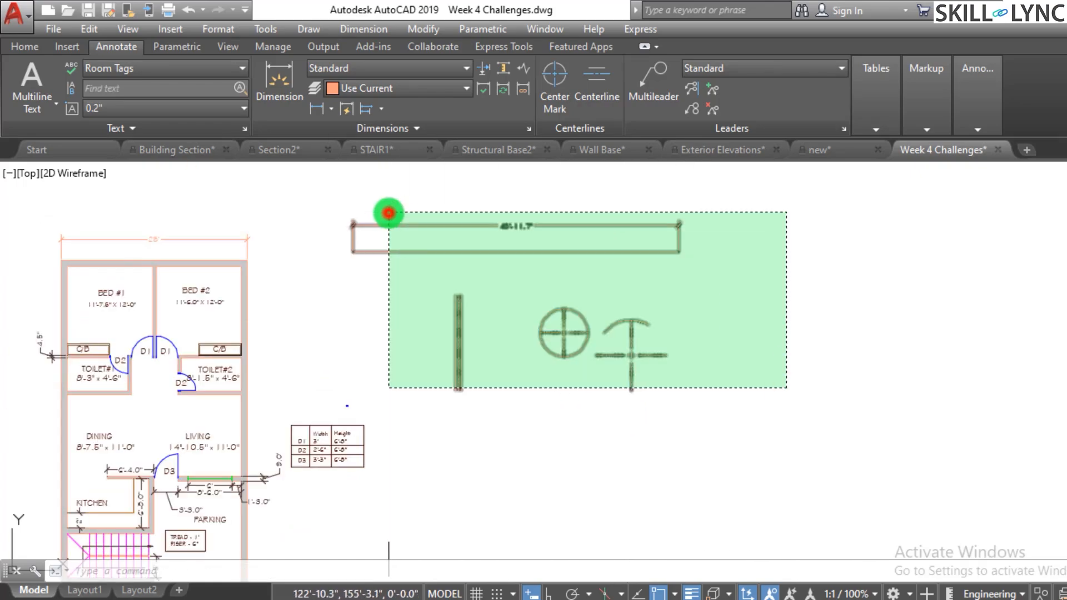
click(356, 210)
text(e)
key(Return)
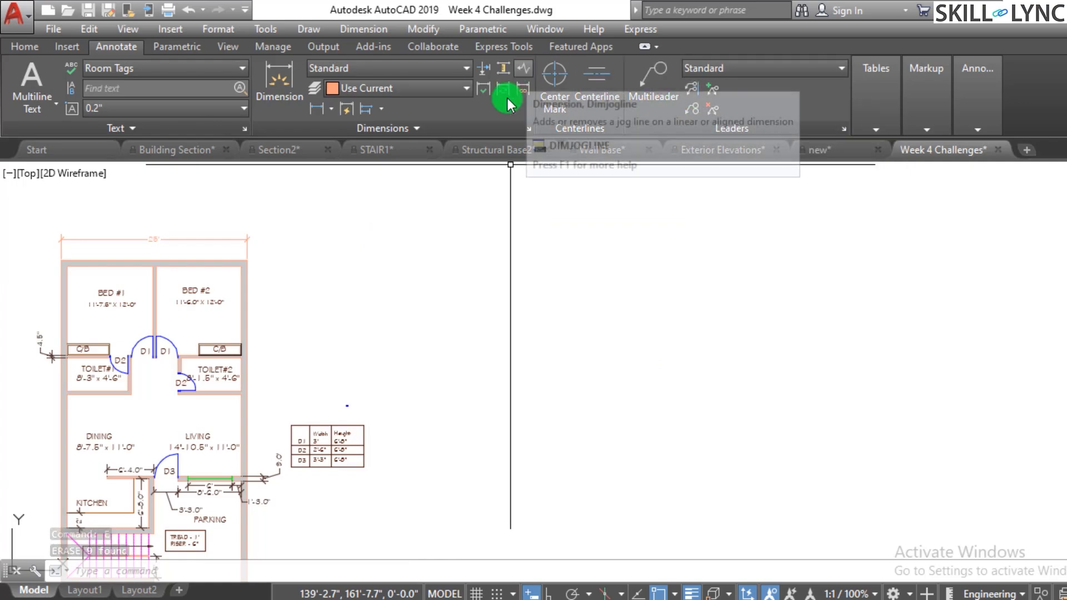
- Switch to the Structural Base2 drawing
scroll(460, 314, down, 3)
scroll(417, 281, up, 3)
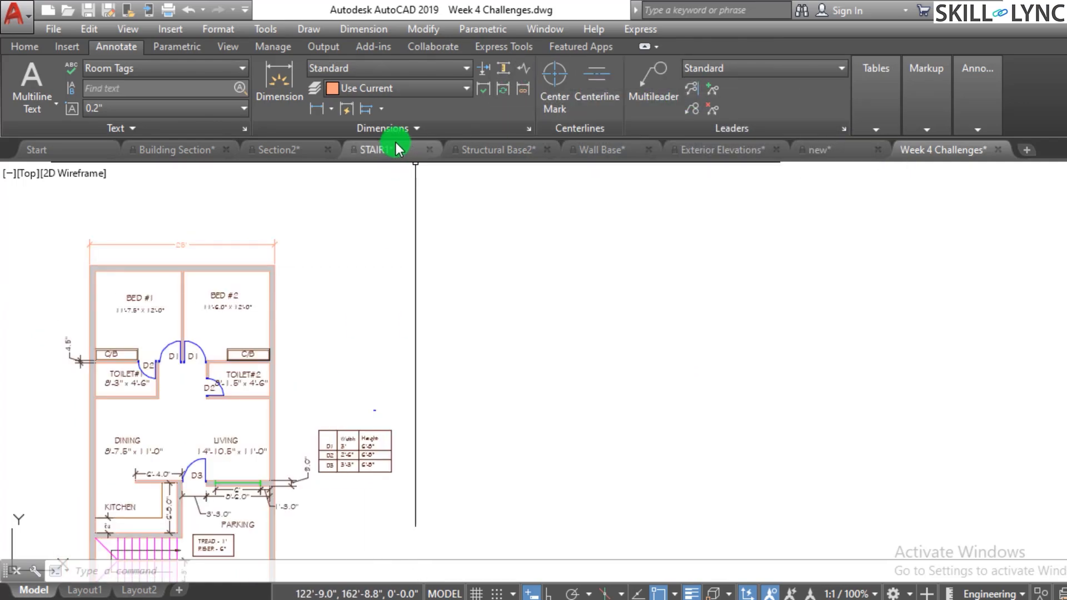
click(460, 148)
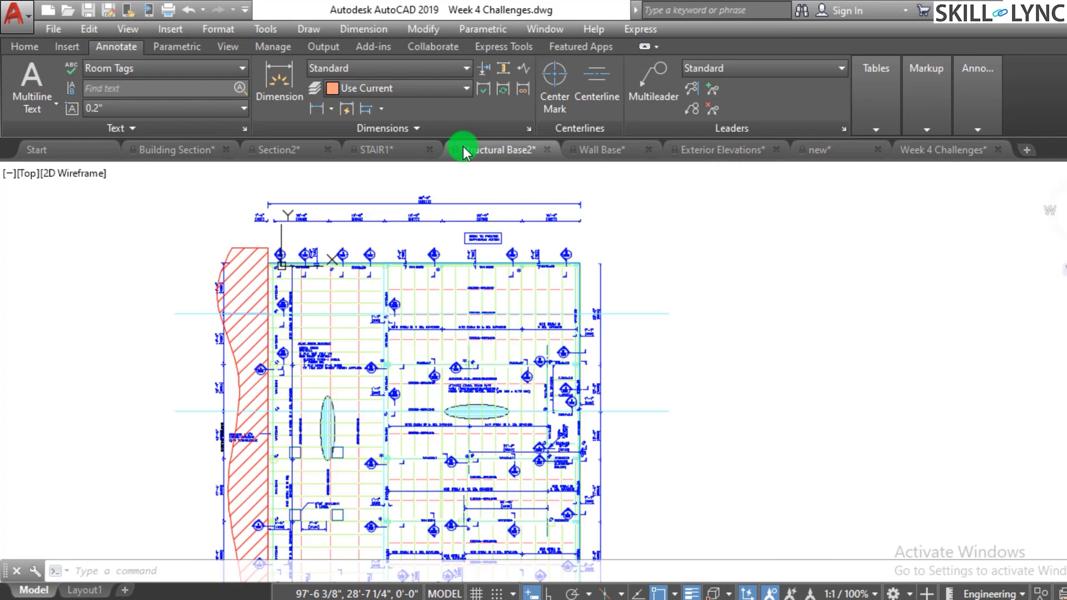
- Switch to the Section2 drawing and examine the W250 leader callout at the steel beam and the neighbouring section annotations
click(578, 149)
mouse_move(738, 153)
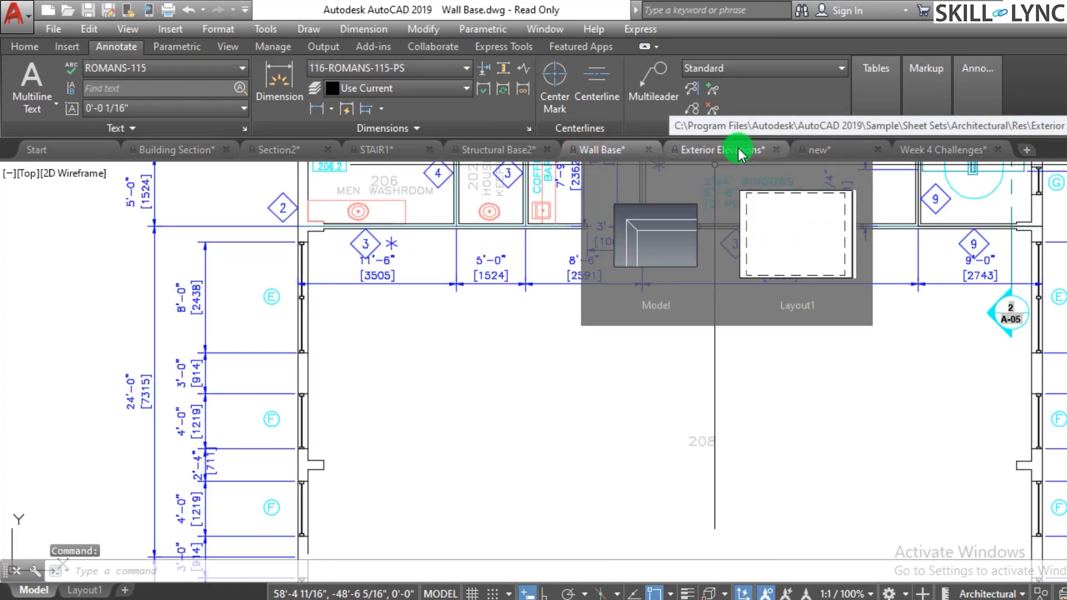
click(282, 154)
scroll(500, 321, up, 2)
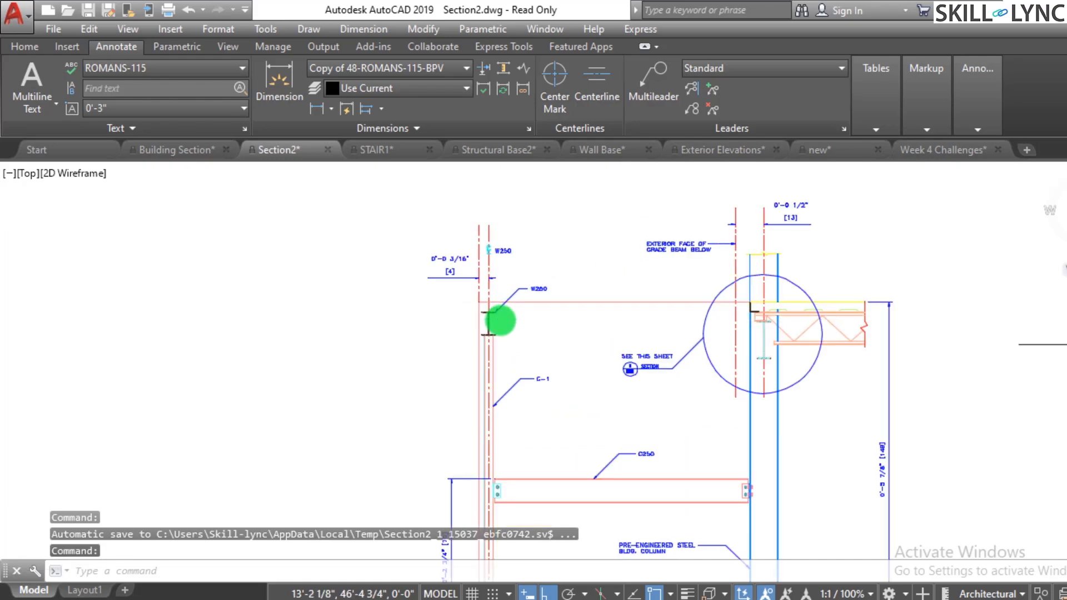
scroll(500, 320, up, 5)
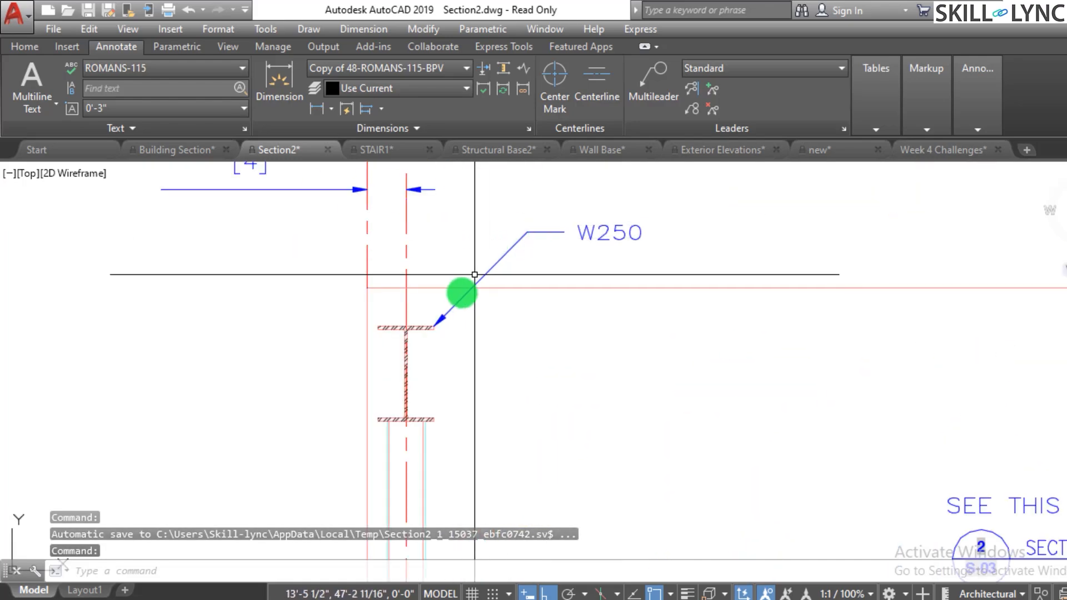
scroll(456, 300, up, 2)
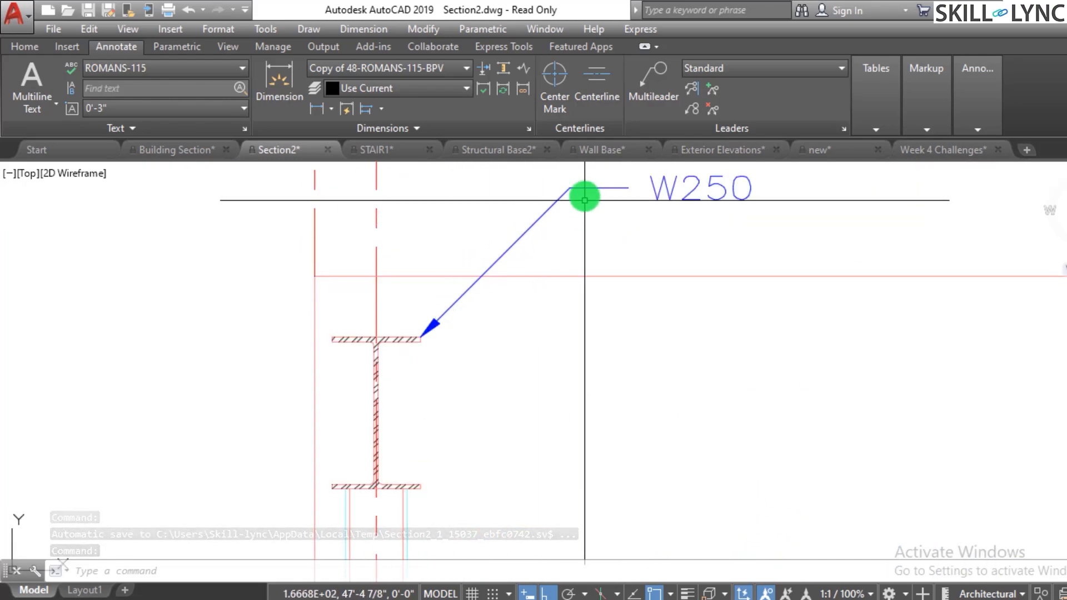
scroll(452, 385, down, 3)
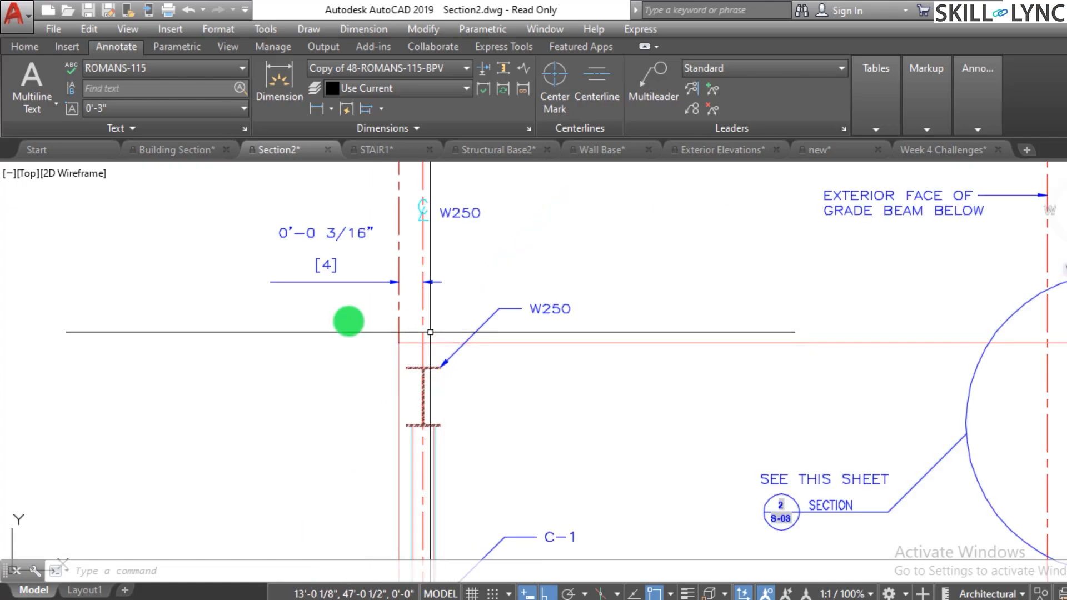
scroll(312, 311, down, 3)
scroll(774, 295, up, 2)
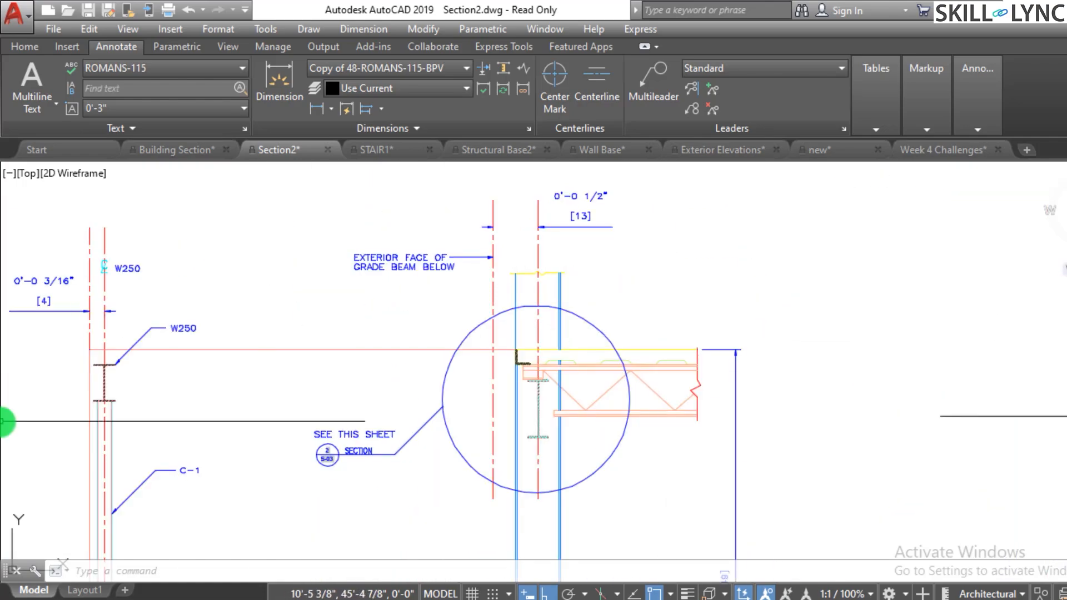
- Add a quick leader with ortho off, from the upper end of the W250 beam's centerline to a horizontal landing, with the text "w250"
click(100, 568)
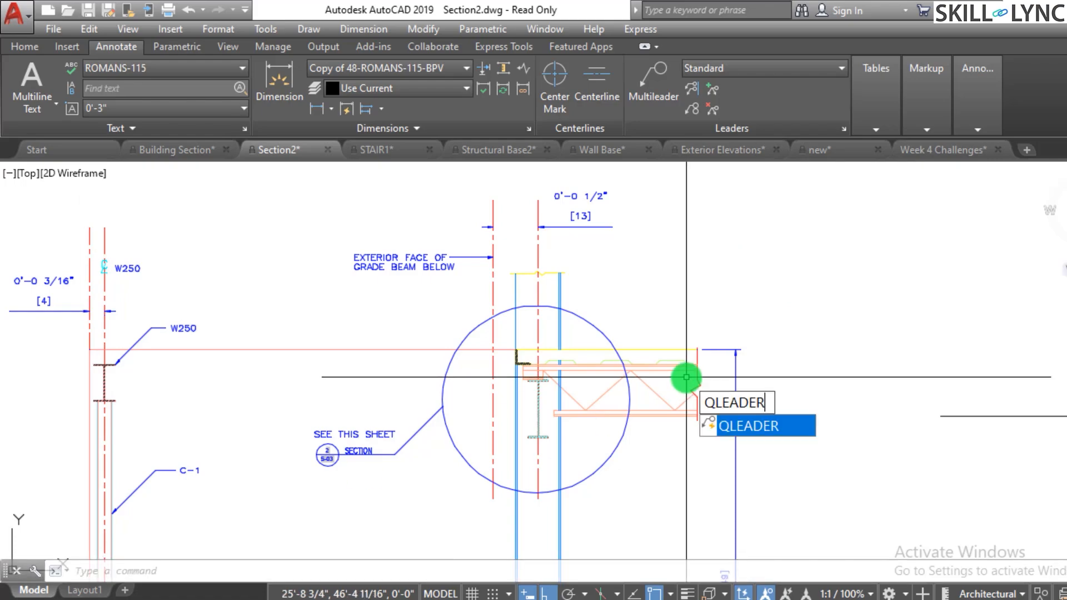
key(Return)
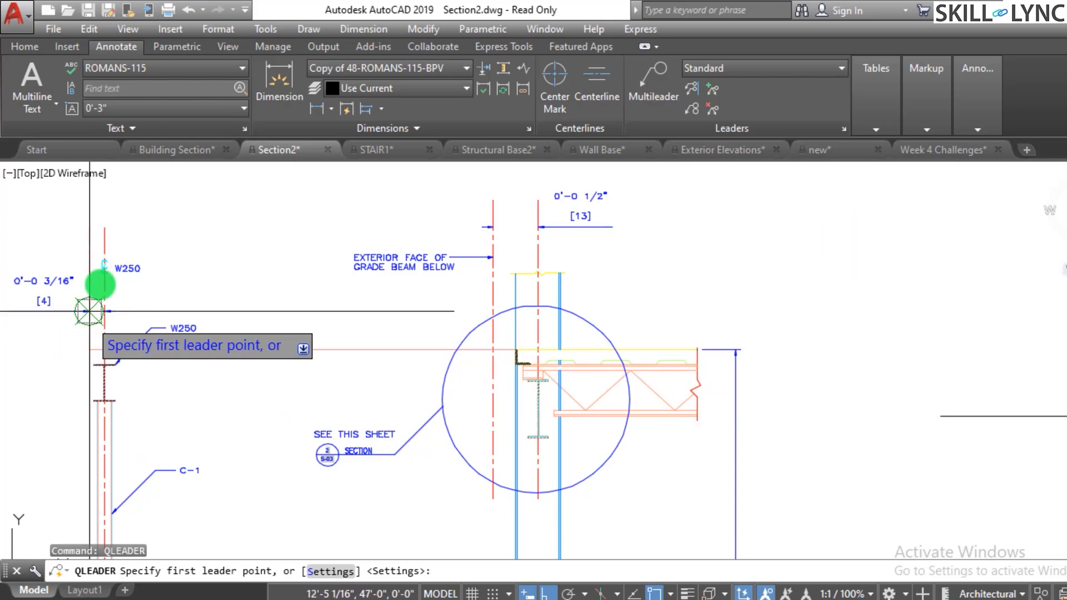
click(105, 230)
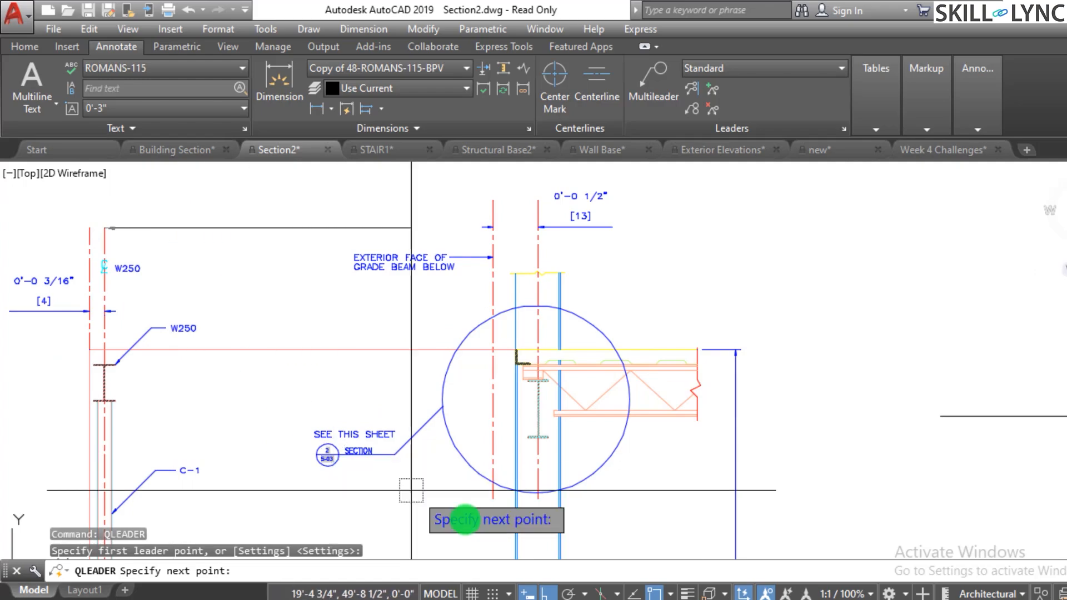
click(543, 593)
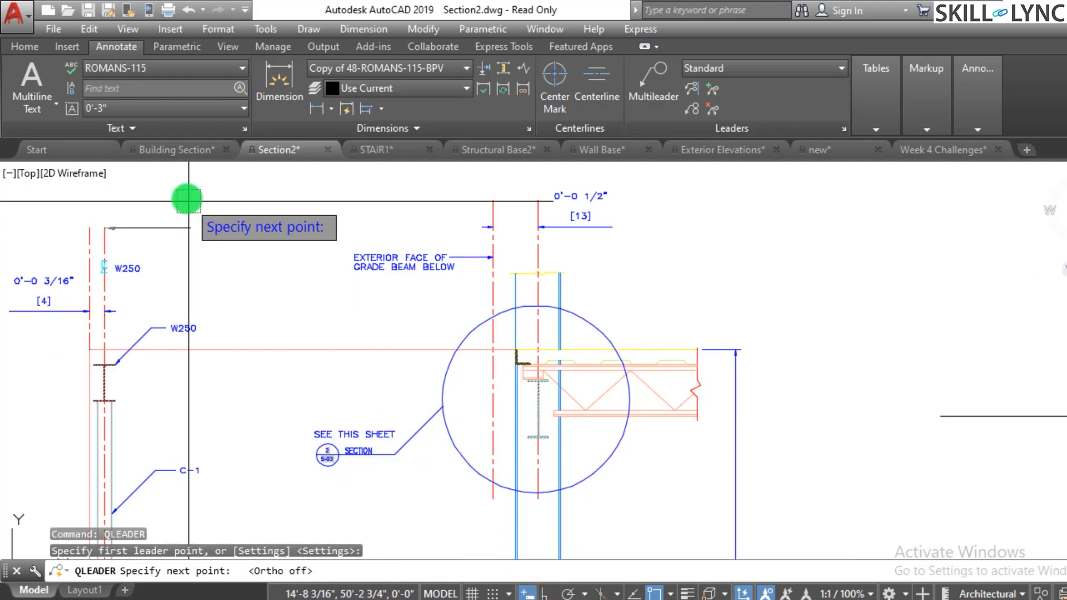
scroll(162, 214, down, 3)
scroll(141, 196, up, 3)
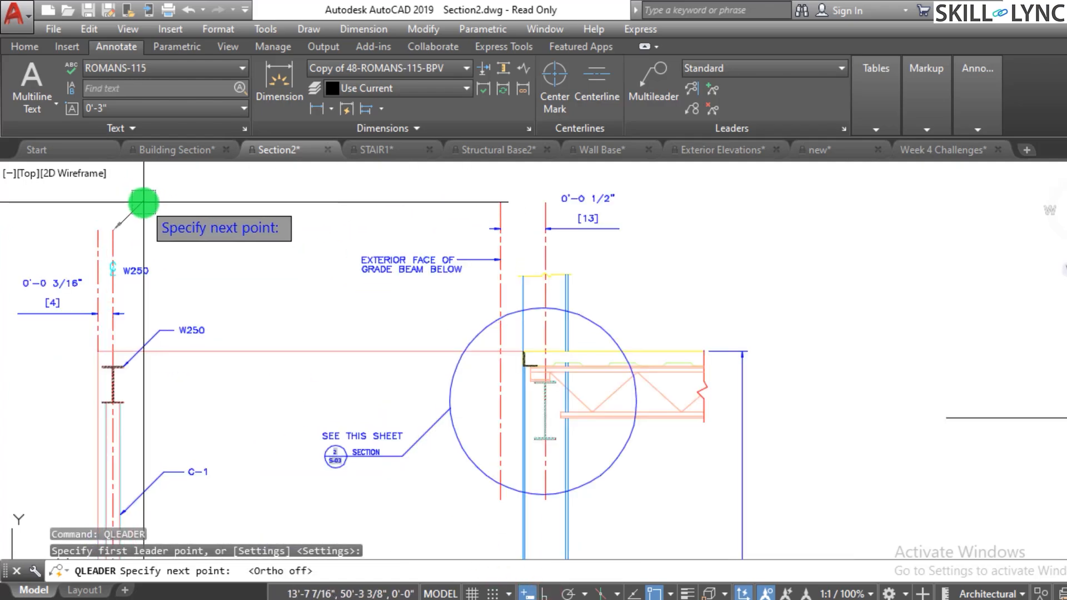
scroll(189, 198, up, 2)
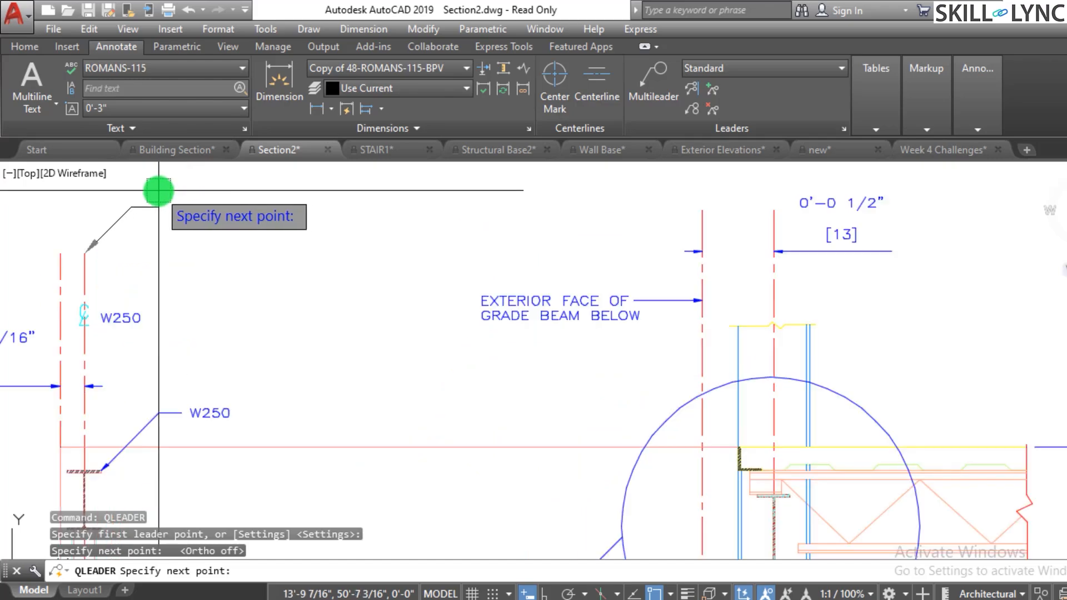
click(171, 195)
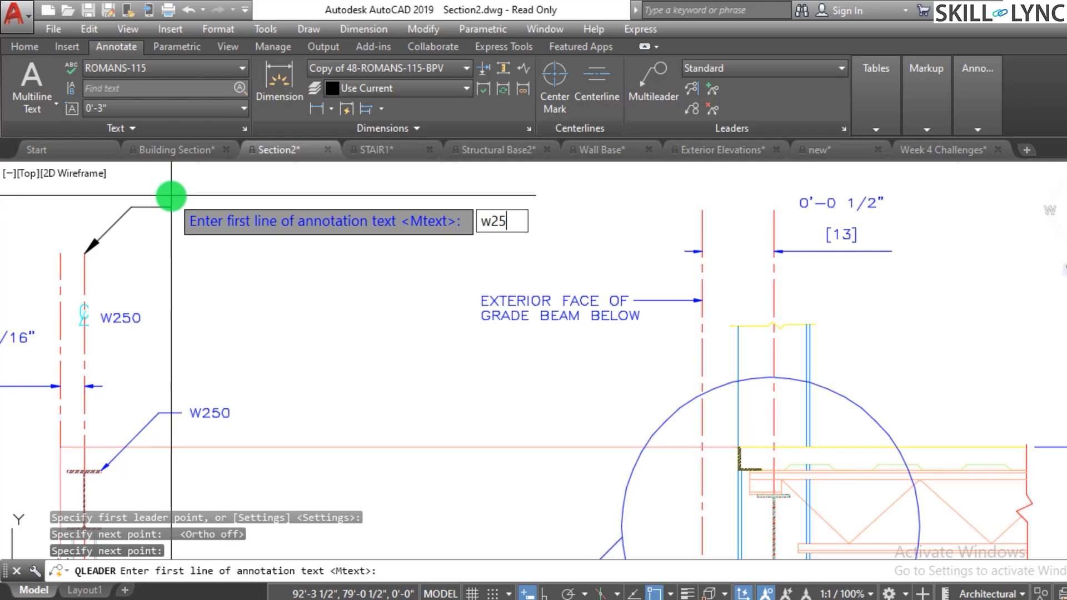
key(Return)
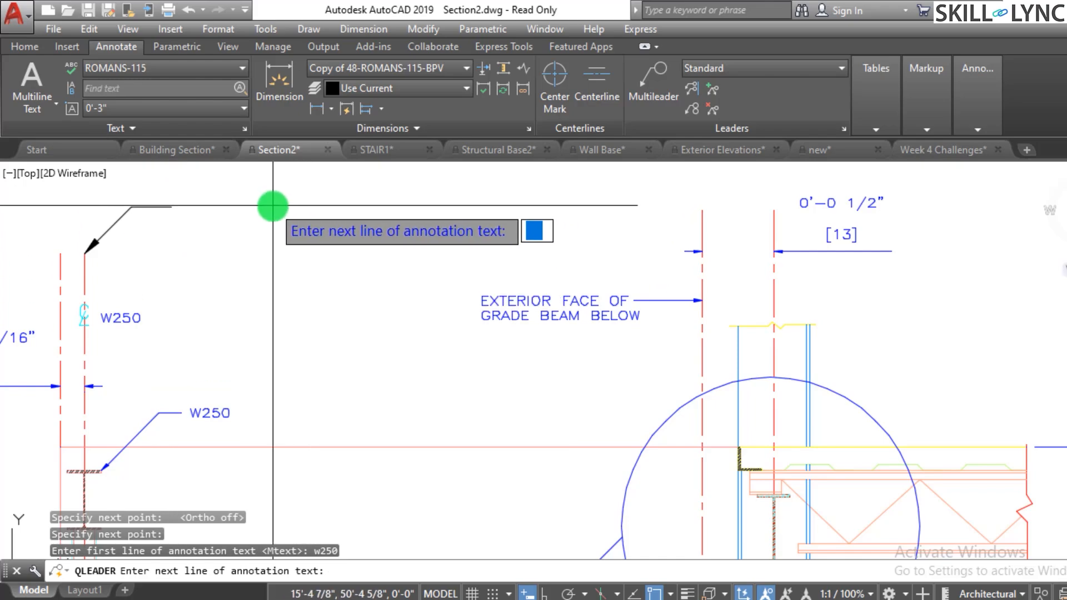
key(Return)
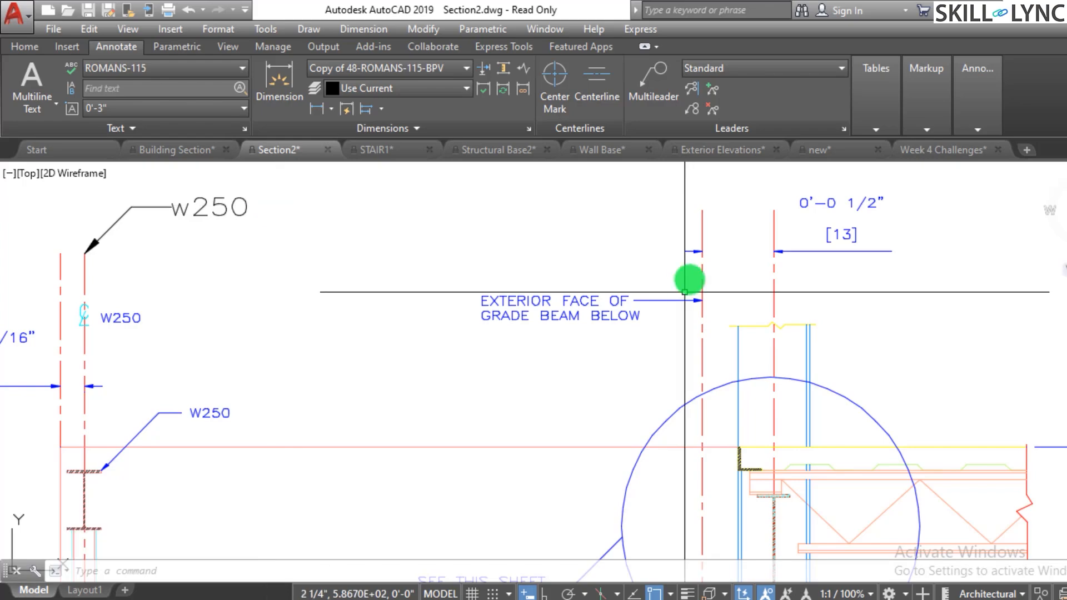
- Select the new leader line and its w250 text together to check how they are grouped, then clear the selection
click(327, 218)
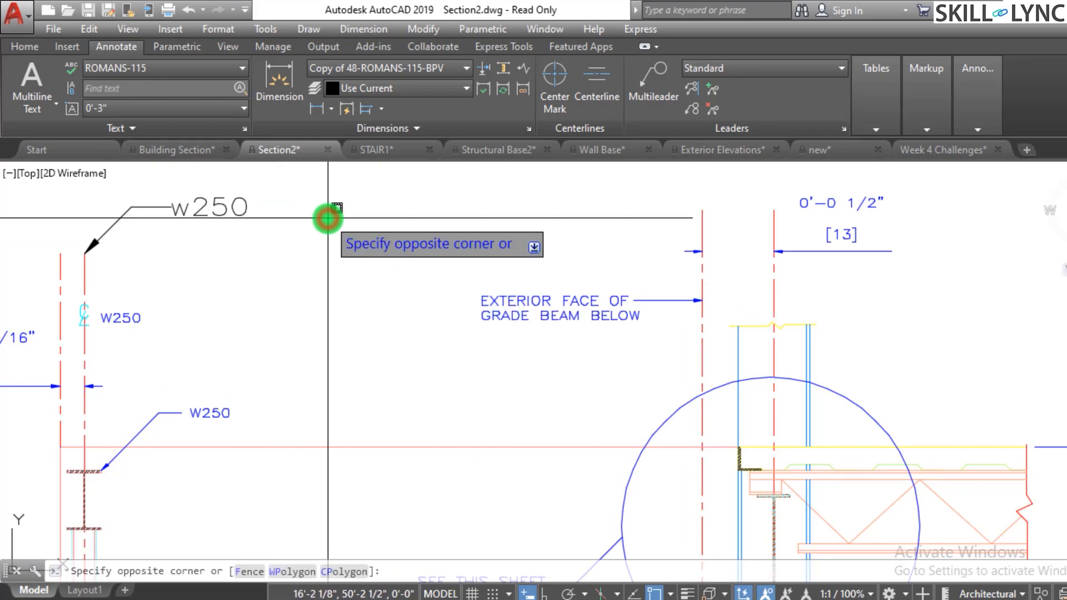
key(Escape)
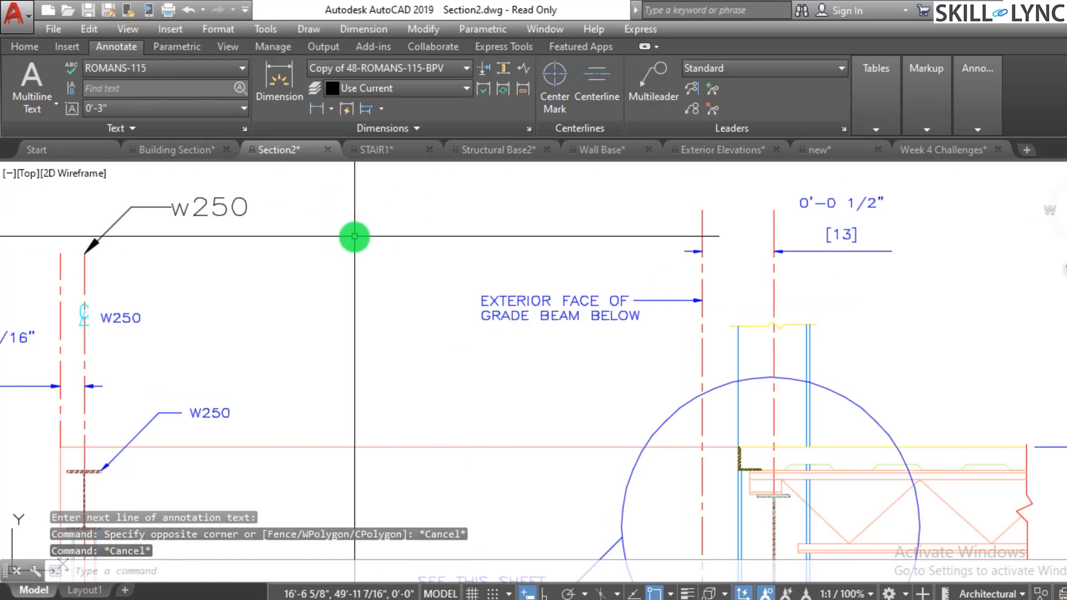
click(217, 242)
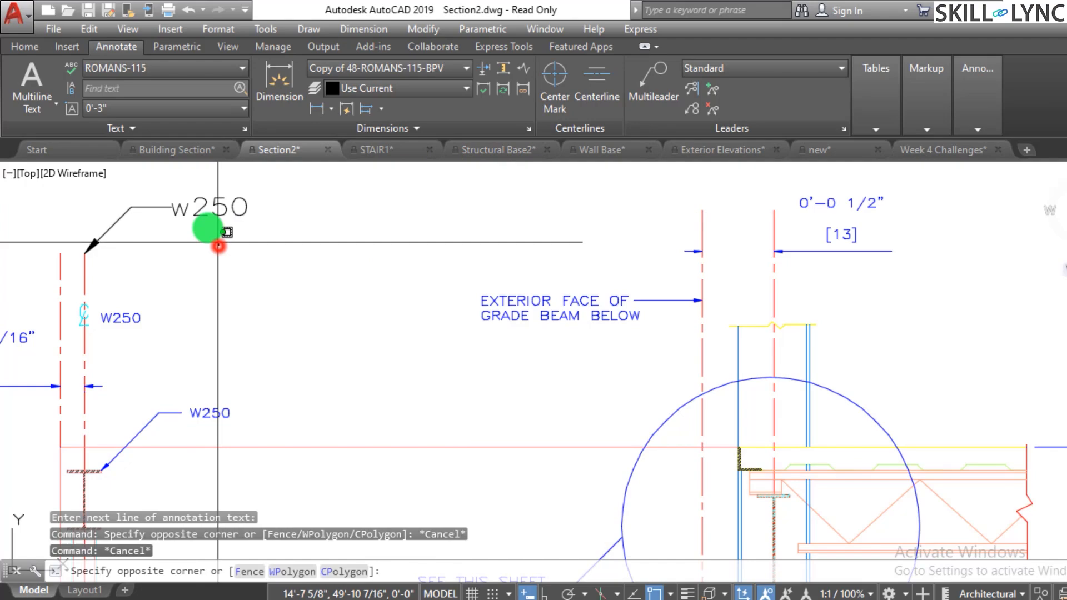
click(172, 207)
key(Escape)
click(156, 218)
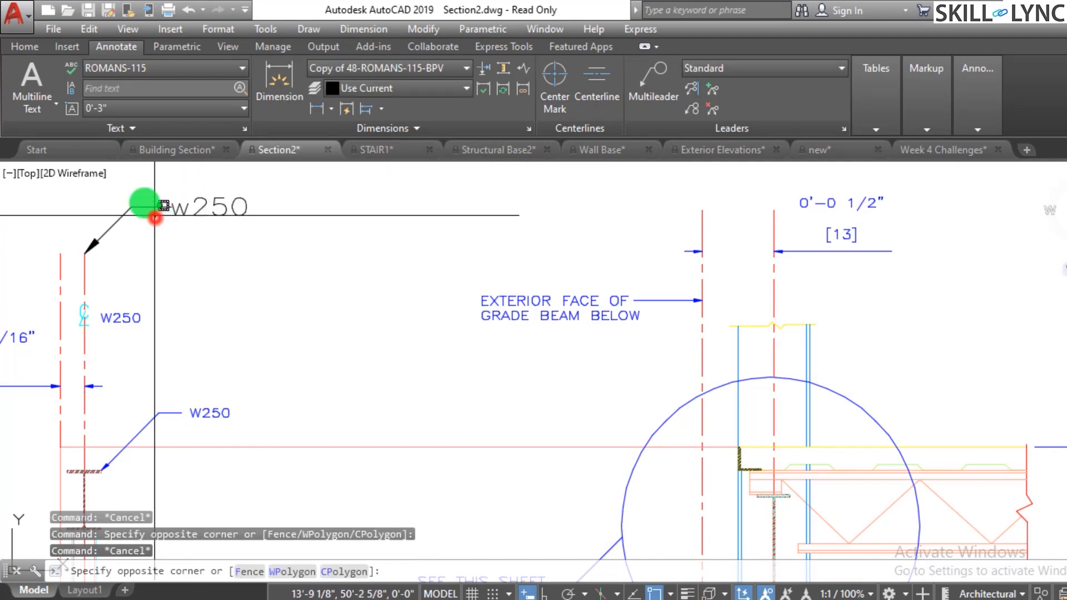
click(136, 195)
click(259, 242)
click(186, 193)
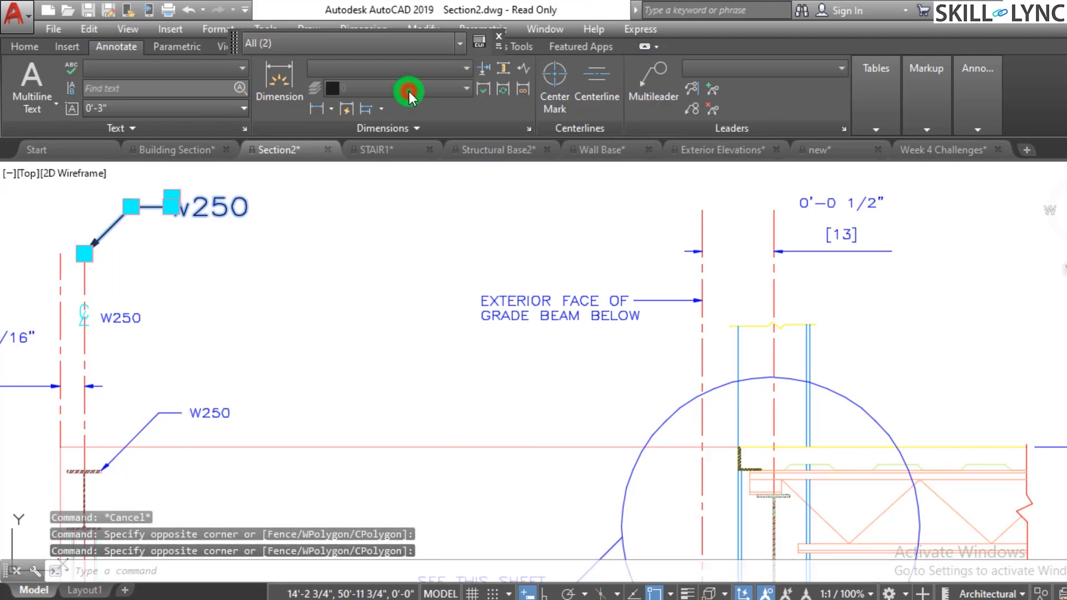
key(Escape)
key(Escape)
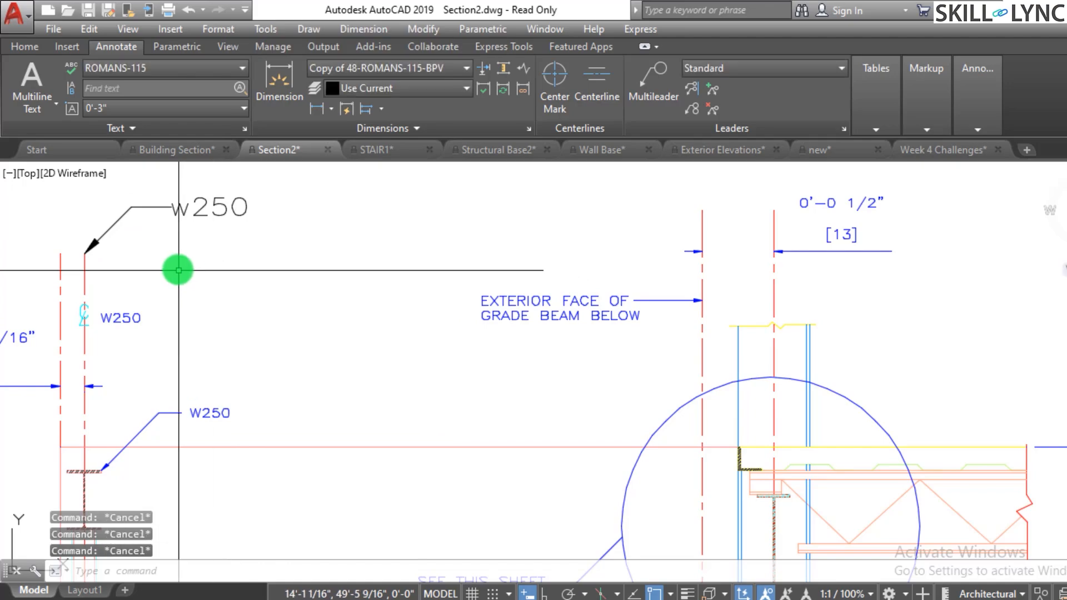
- Inspect the properties of the new w250 leader text on its own
click(177, 268)
click(143, 210)
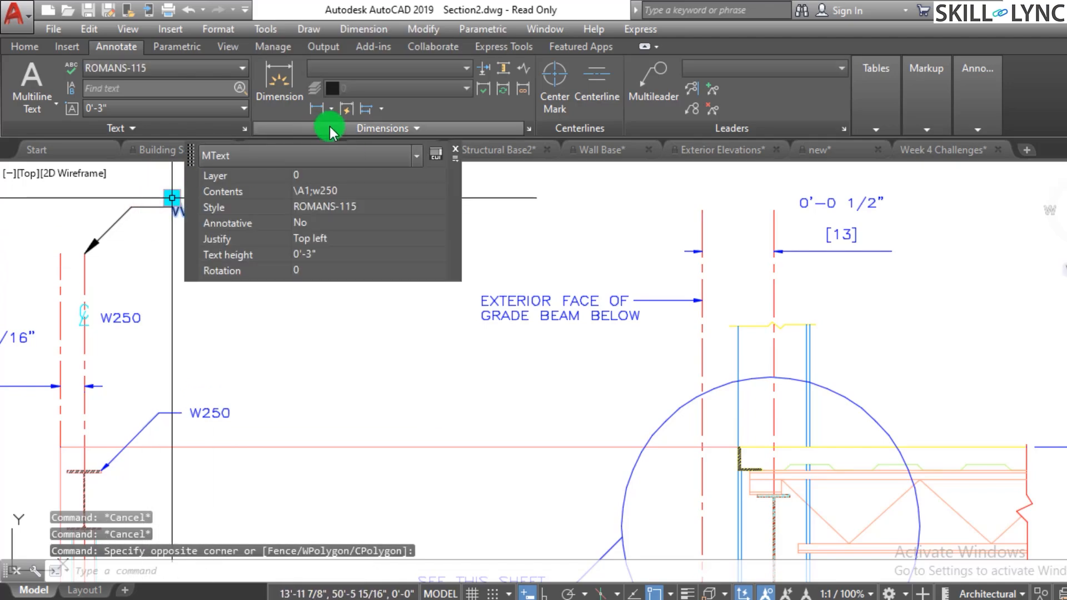
key(Escape)
key(Escape)
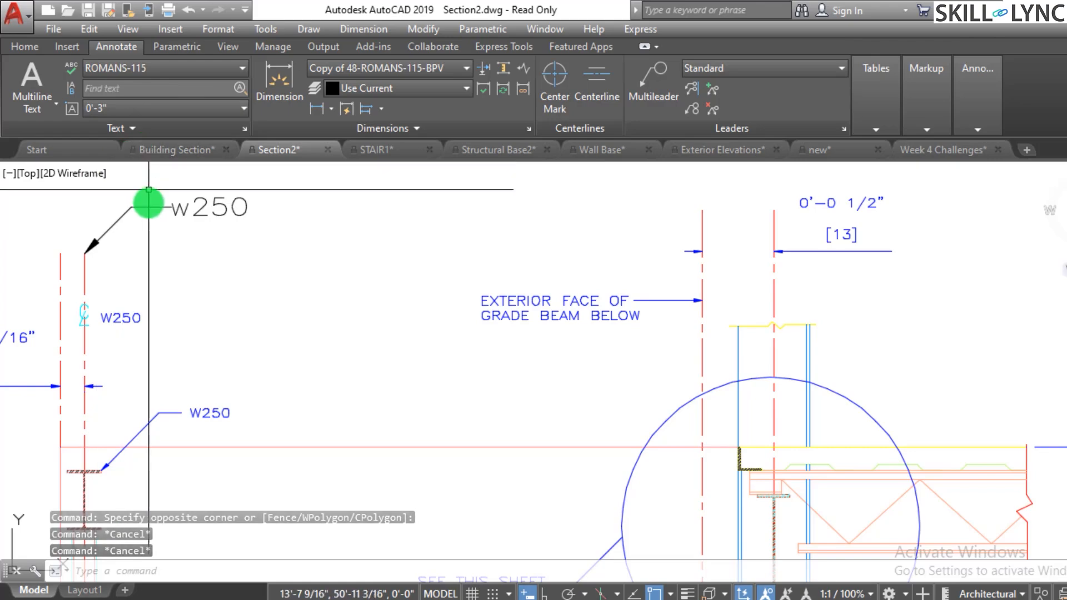
- Inspect the new leader line's dimension style, type and arrow properties, then deselect it
click(104, 239)
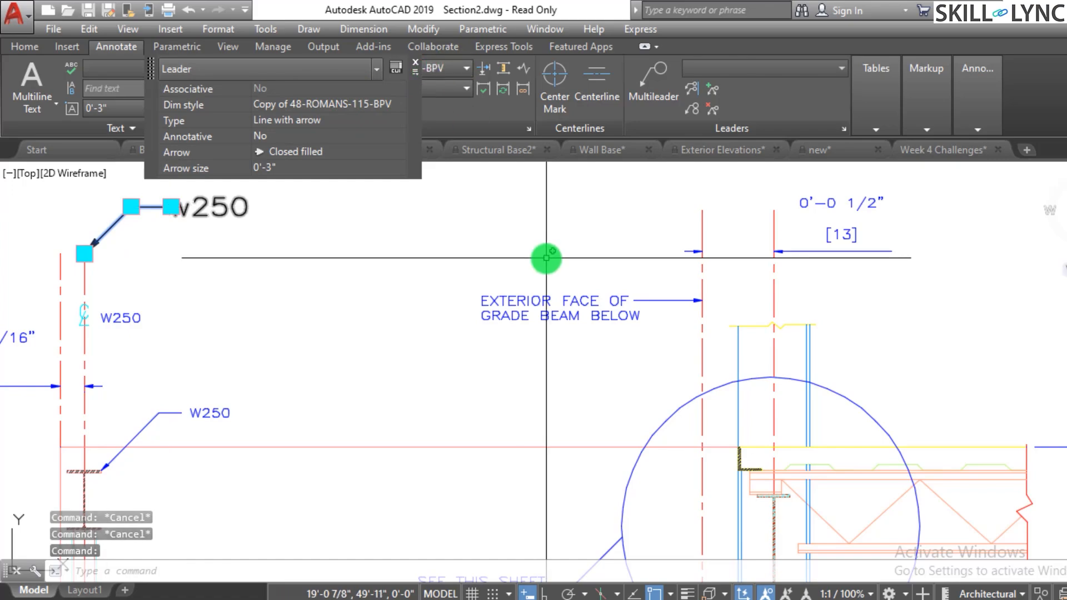
click(528, 245)
click(453, 291)
key(Escape)
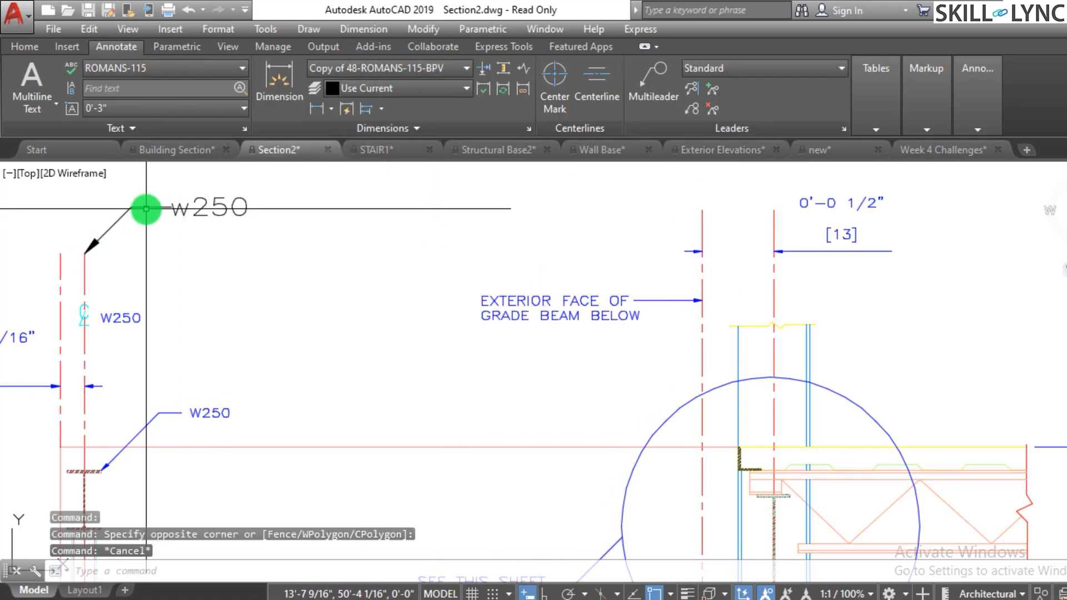
key(Escape)
key(Escape)
- Match the properties of the existing W250 beam leader onto the new leader line and its w250 text
text(ma)
key(Return)
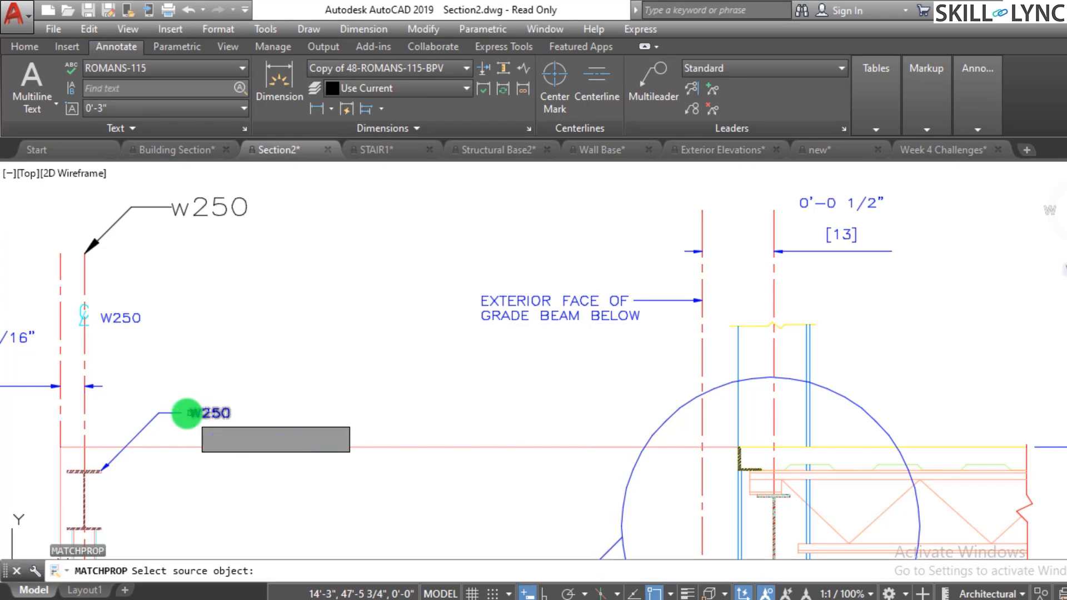
click(172, 412)
click(255, 253)
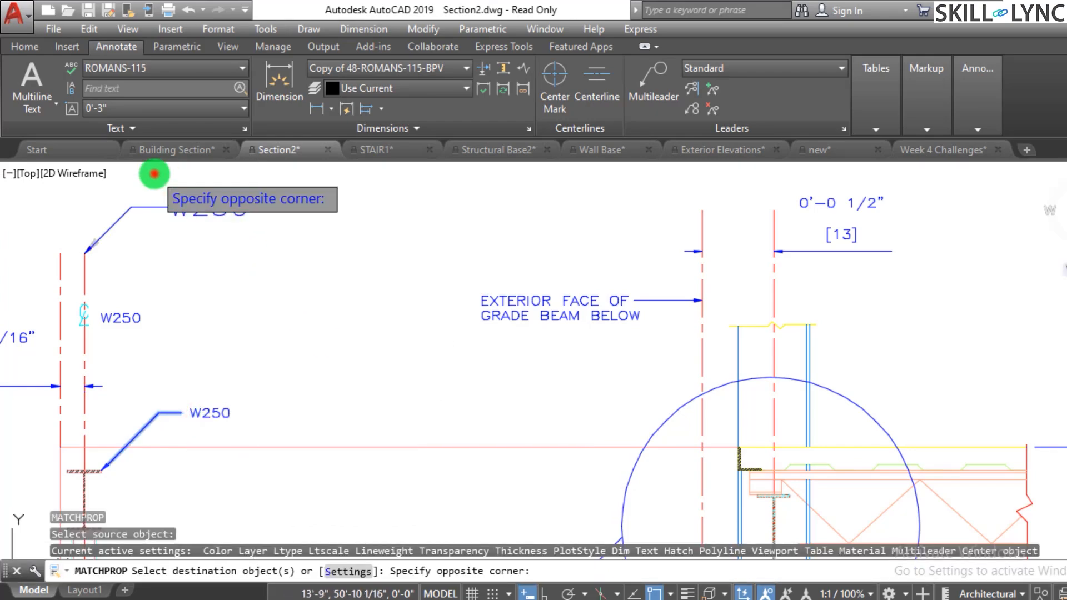
click(158, 208)
key(Escape)
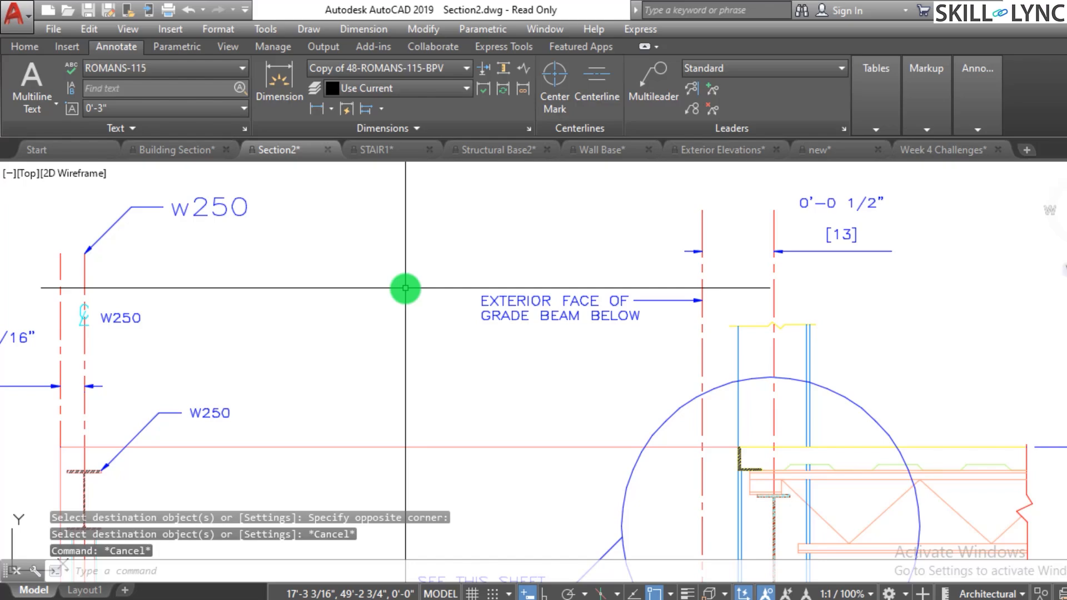
- Start another quick leader and set its annotation type to Copy an Object in the leader settings
text(qleader)
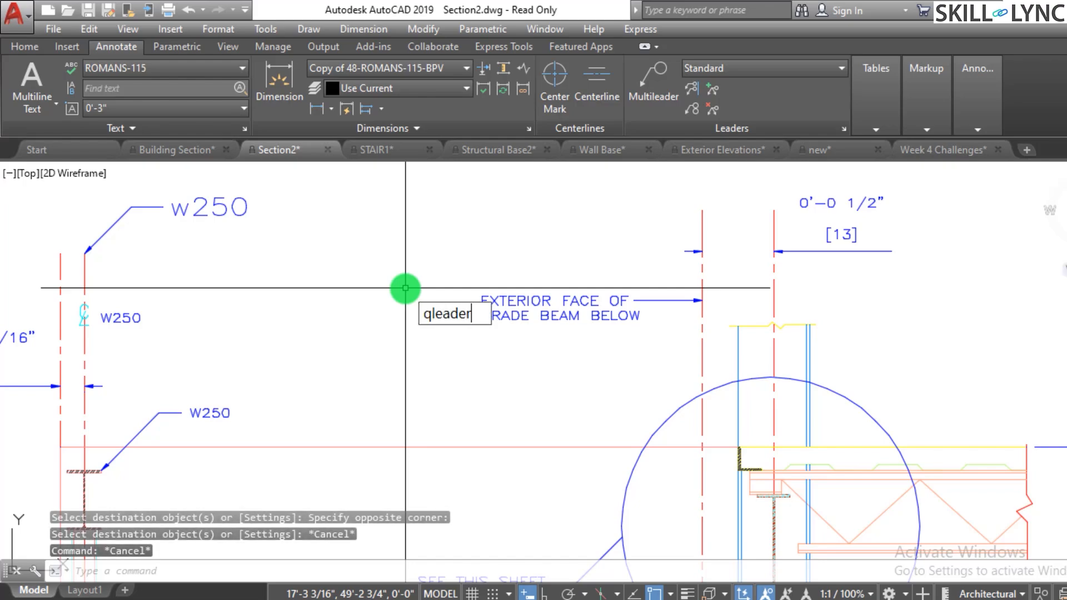
key(Return)
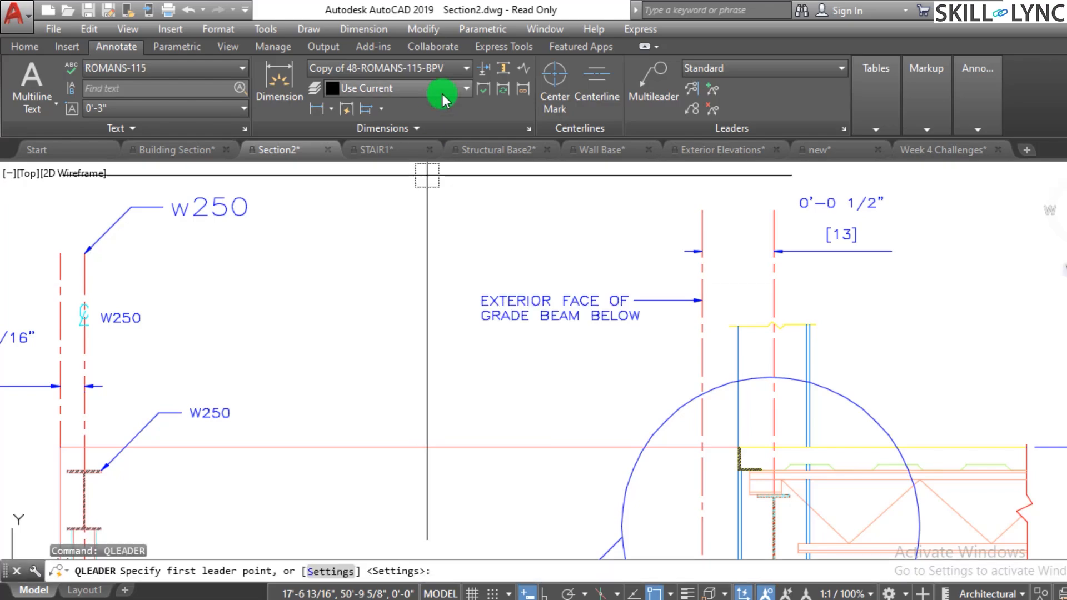
click(343, 572)
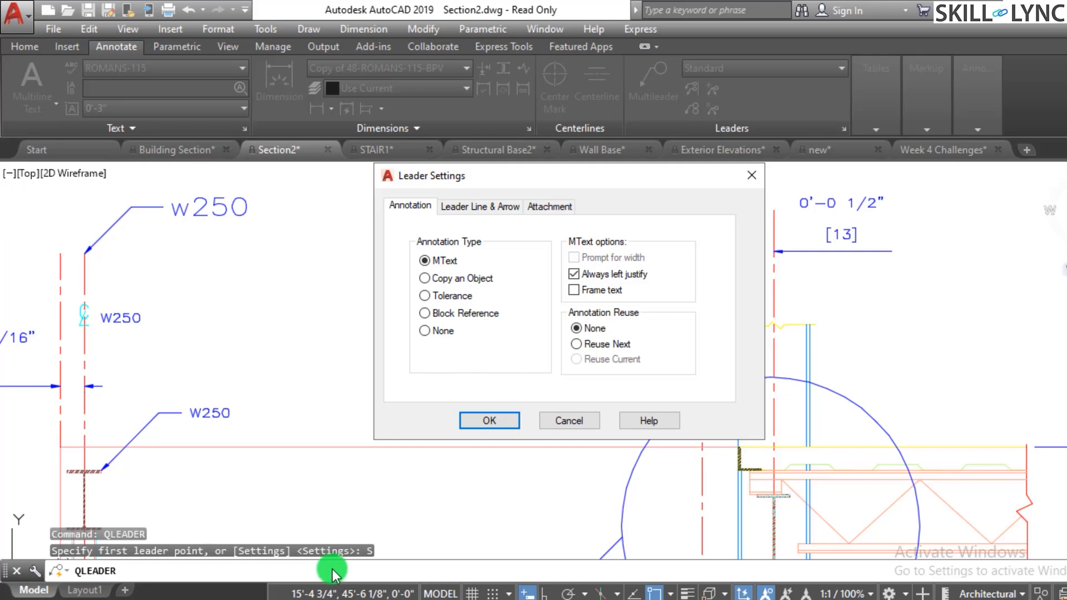
click(425, 331)
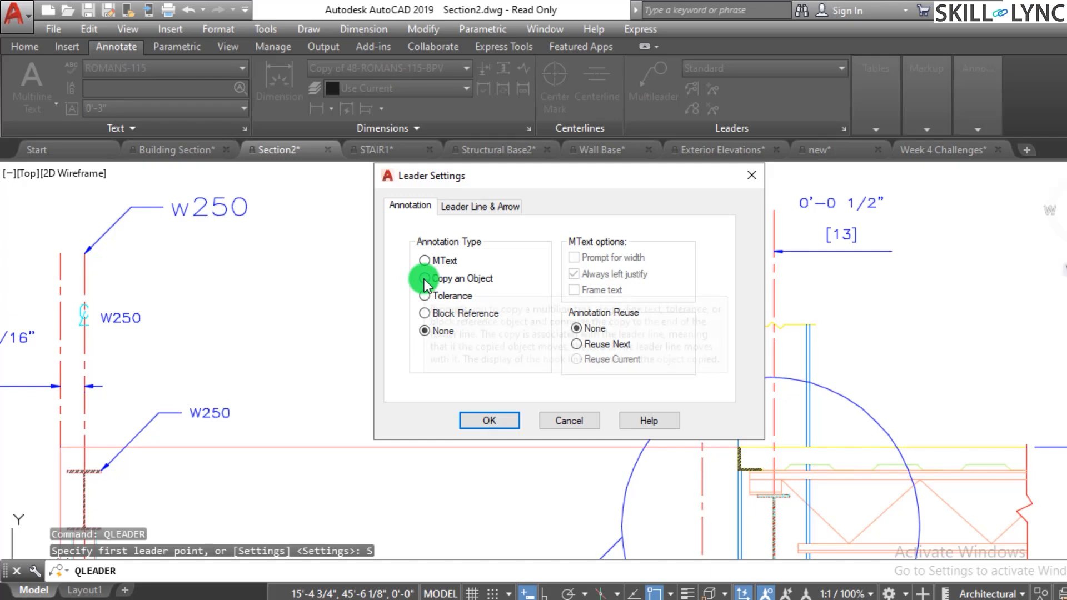
mouse_move(427, 285)
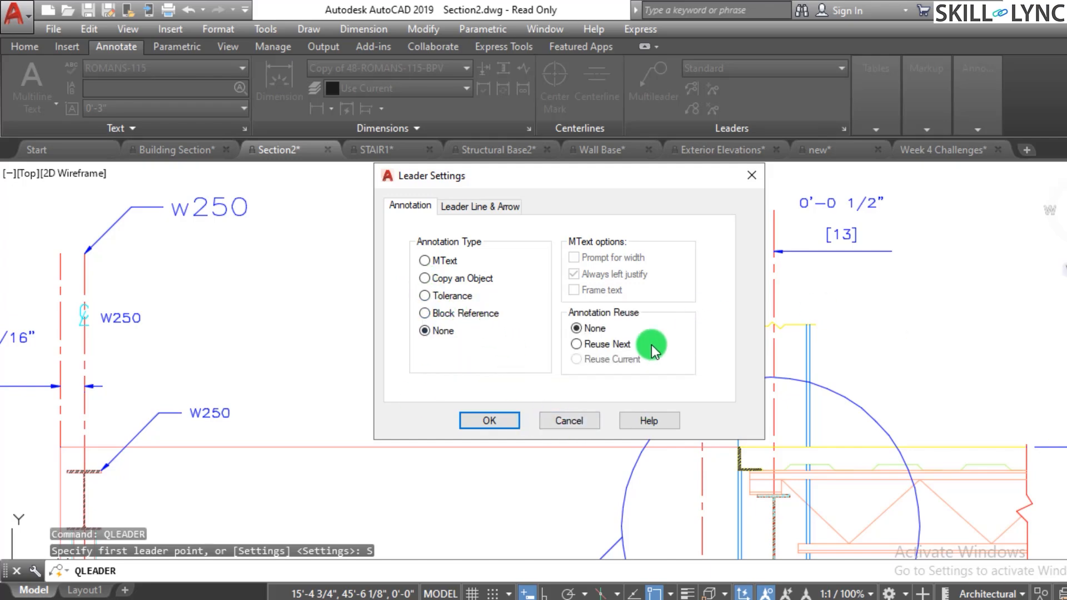
click(427, 279)
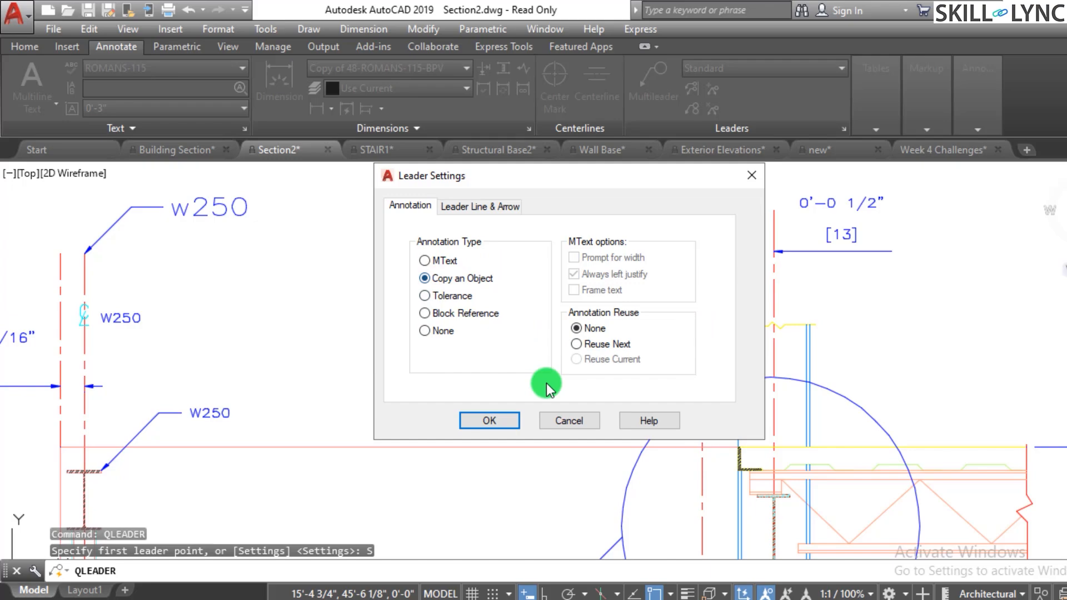
click(489, 420)
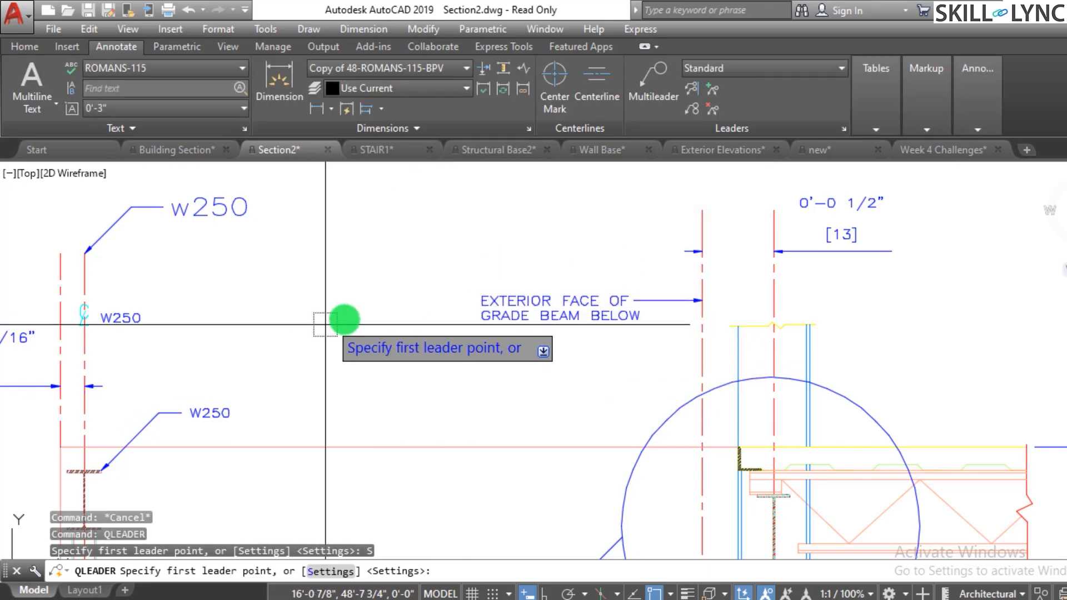
- Cancel the pending quick leader and draw a small circle beside the w250 leader text
text(`)
key(Escape)
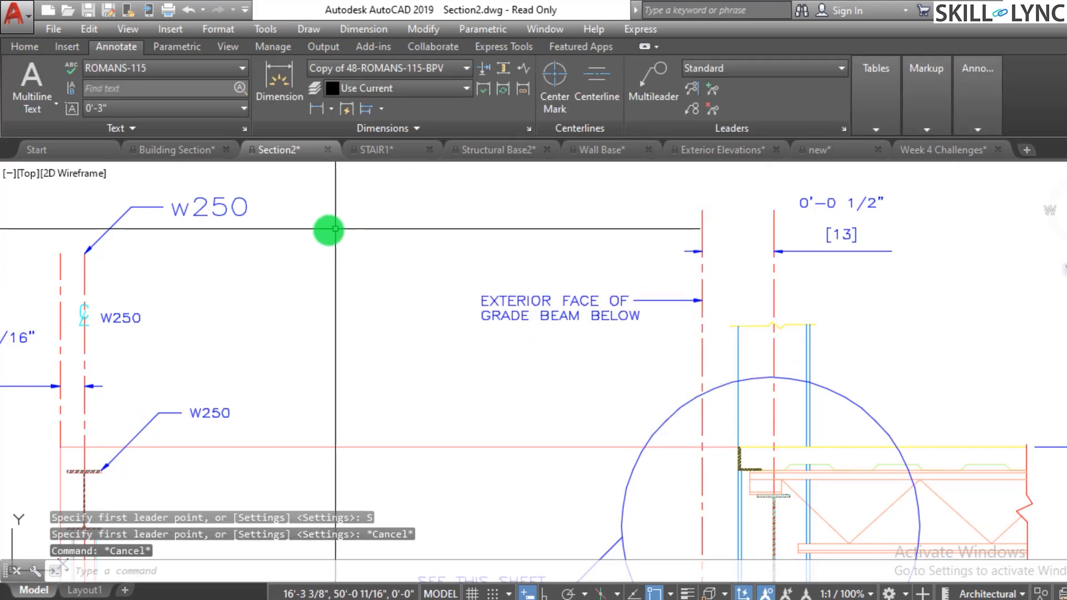
text(c)
key(Return)
click(324, 250)
click(315, 253)
key(Escape)
key(Escape)
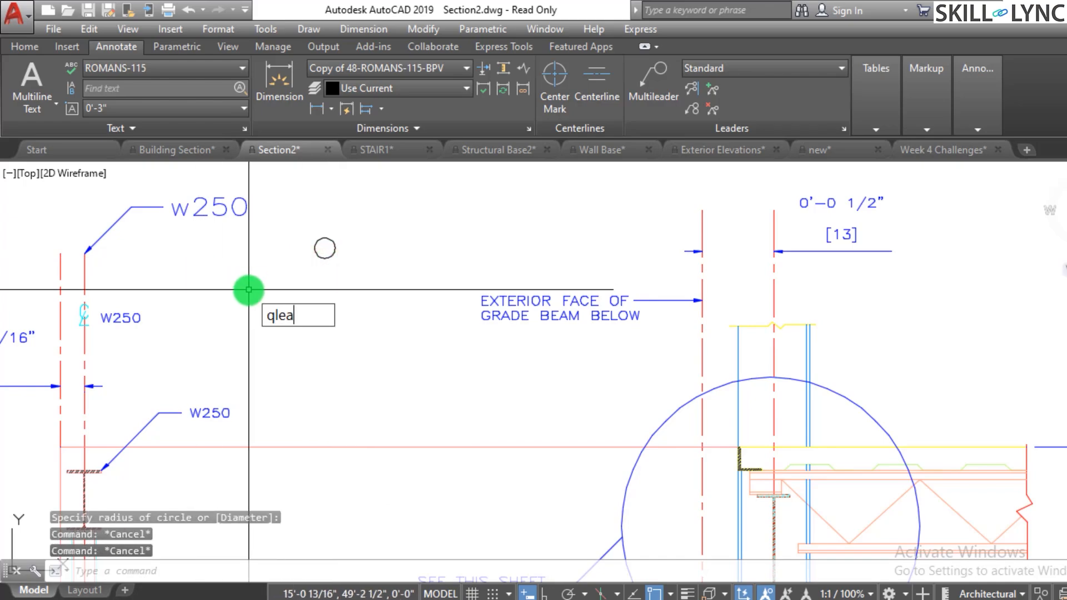
- Try to draw a quick leader from the beam centerline dimension arrow, using Copy an Object with the small circle as its annotation
key(Return)
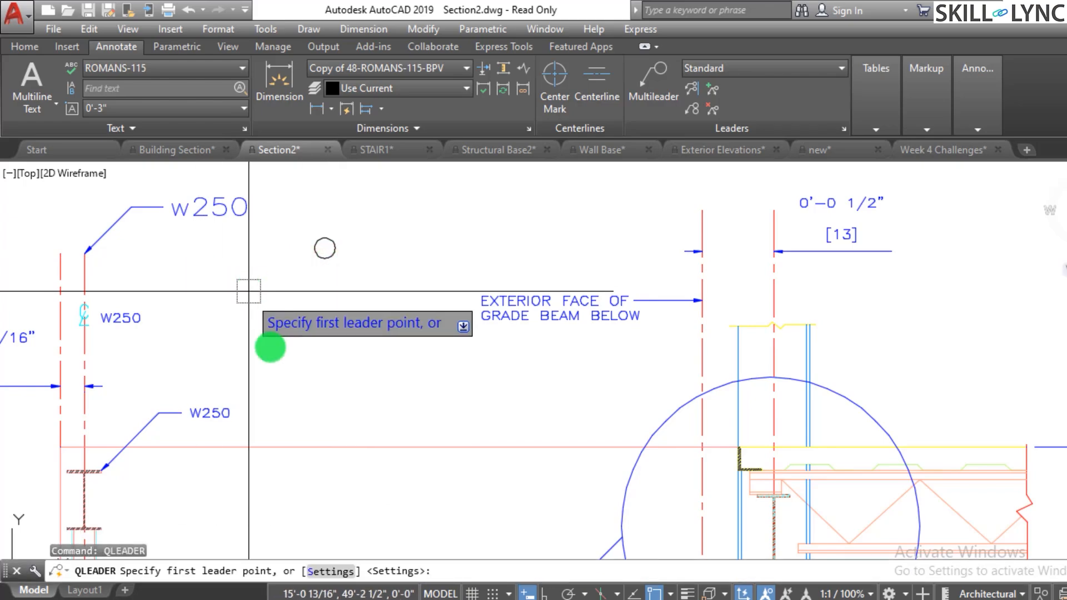
click(343, 571)
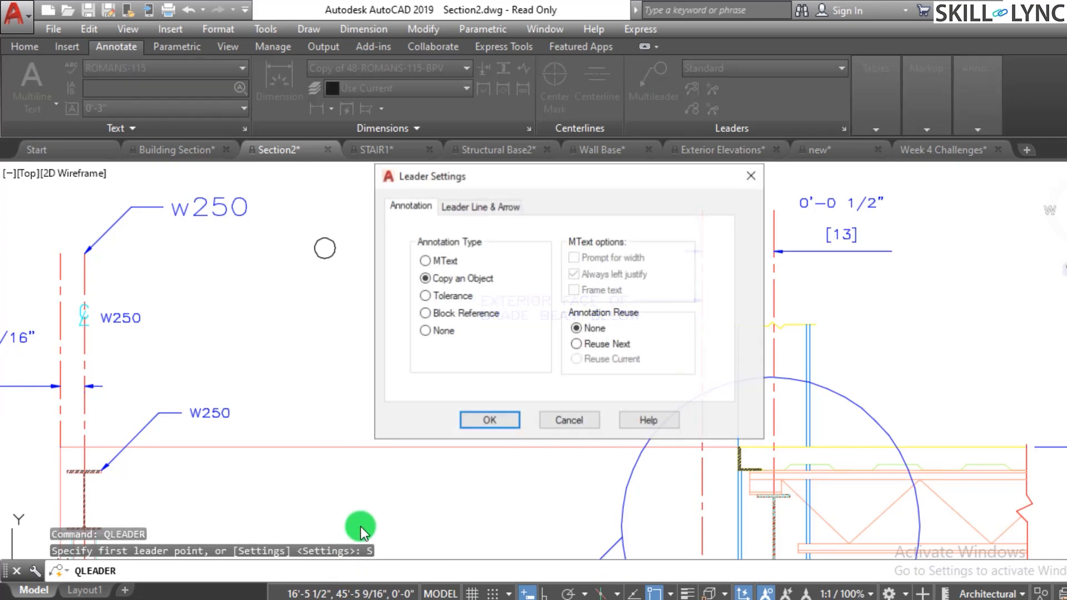
click(489, 421)
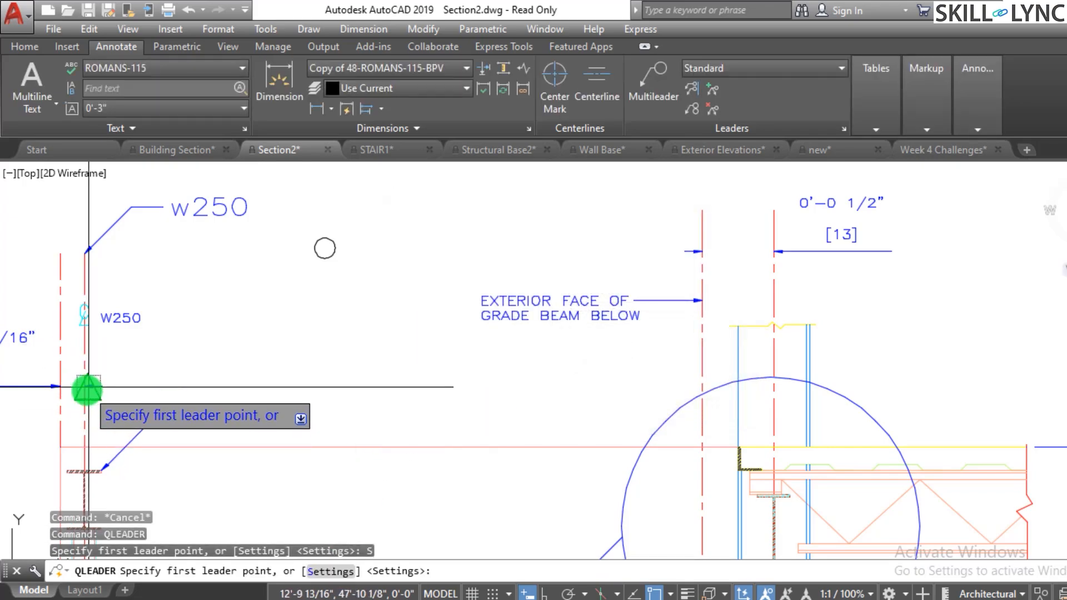
click(88, 386)
click(165, 320)
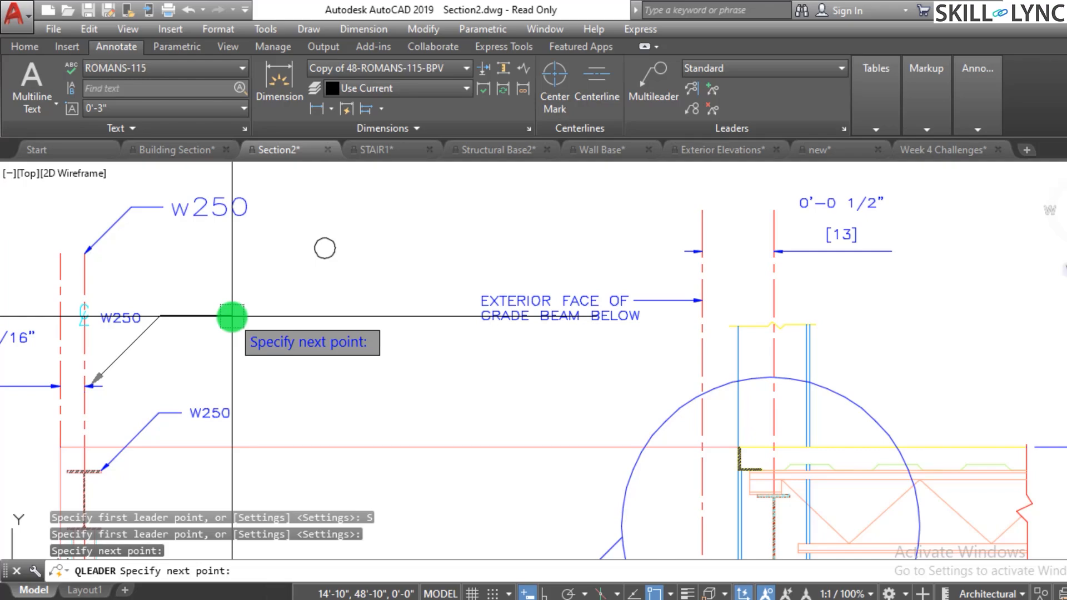
click(231, 316)
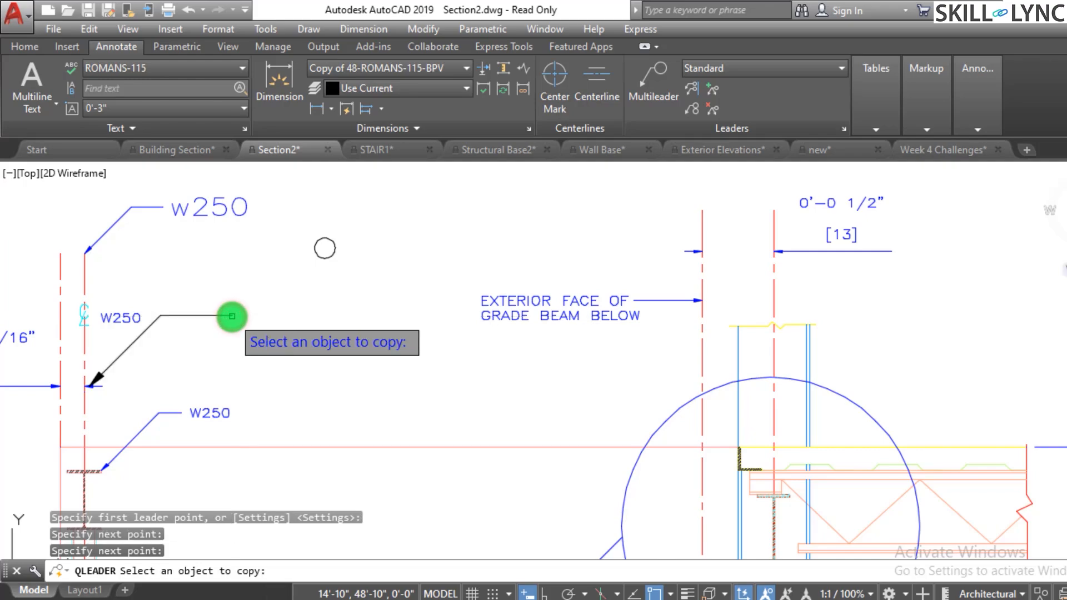
click(326, 253)
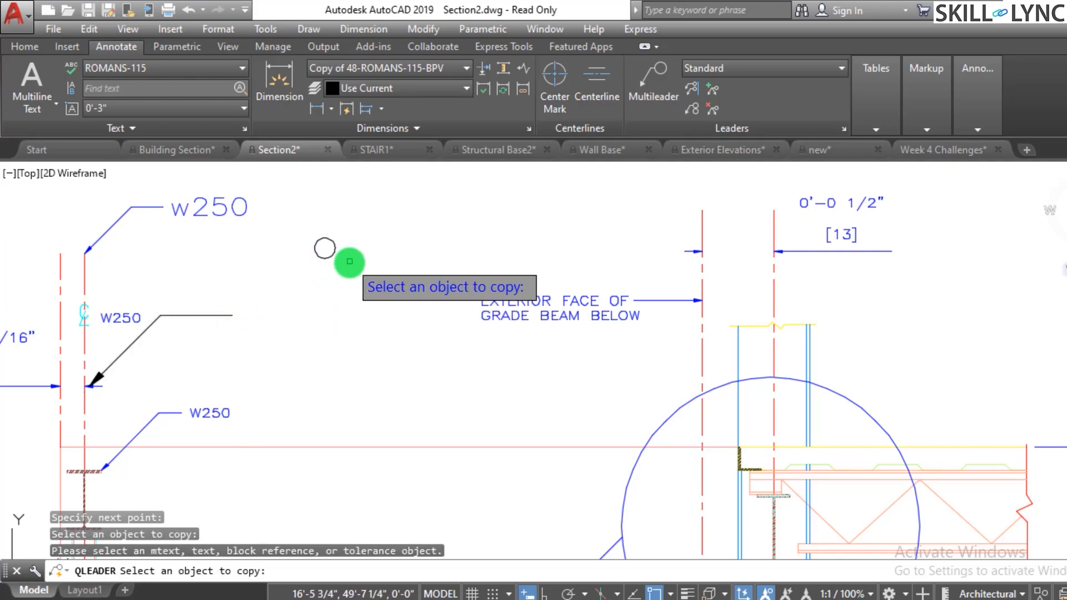
right_click(350, 262)
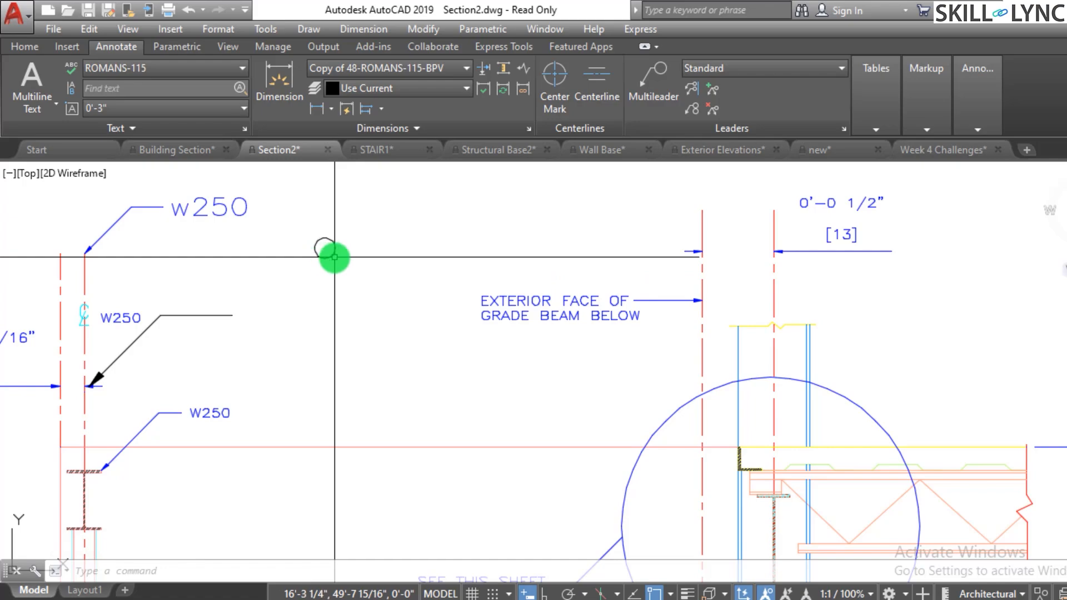
key(Escape)
key(Escape)
key(Escape)
- Erase the black leader line that has no annotation
scroll(312, 328, down, 3)
scroll(312, 328, up, 4)
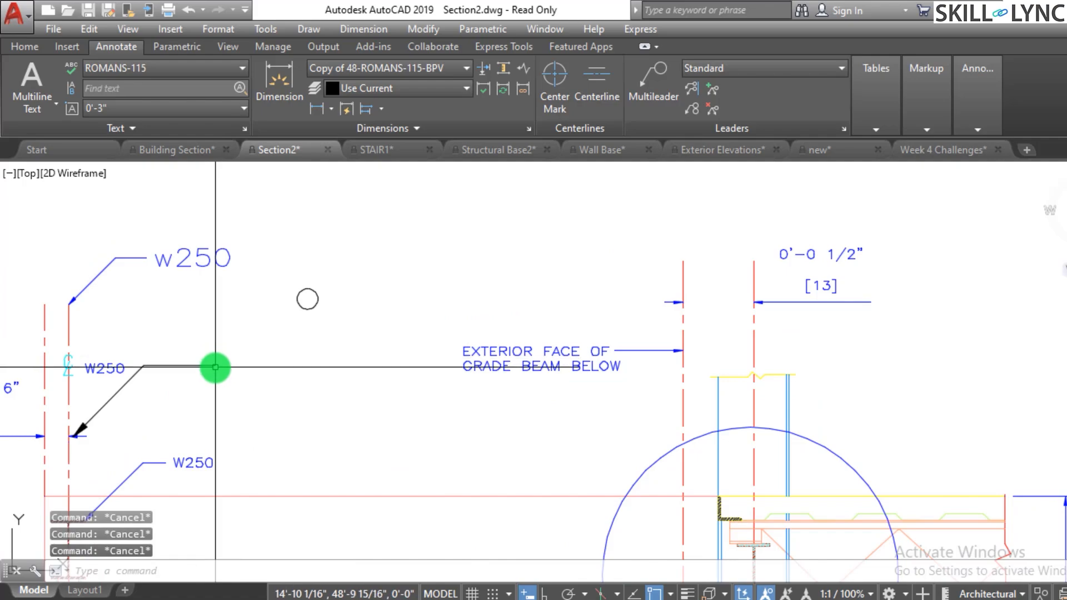
click(213, 365)
click(199, 353)
click(198, 354)
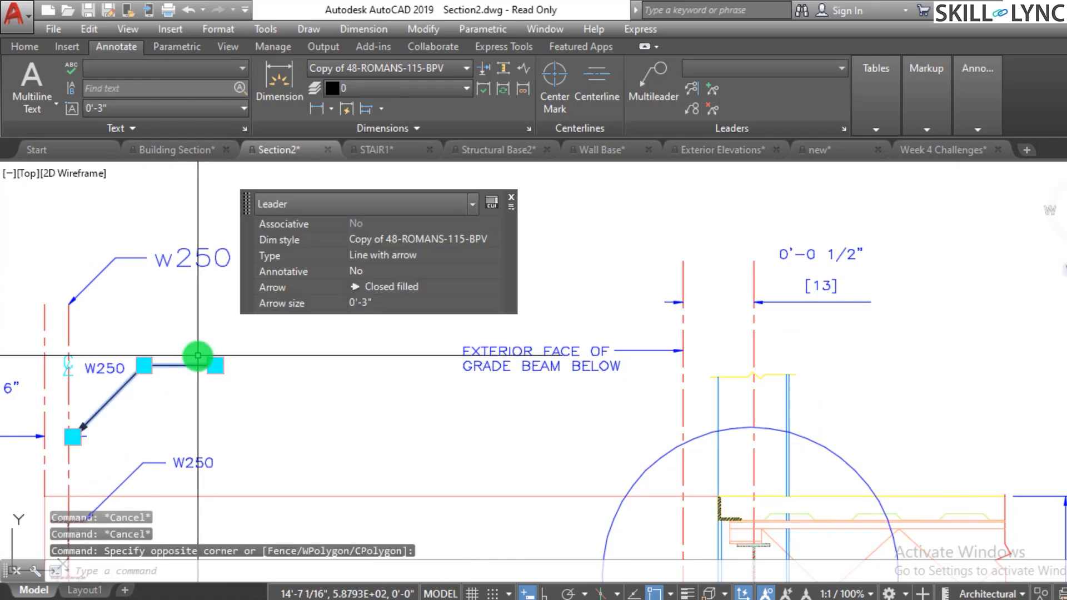
text(E)
key(Return)
key(Escape)
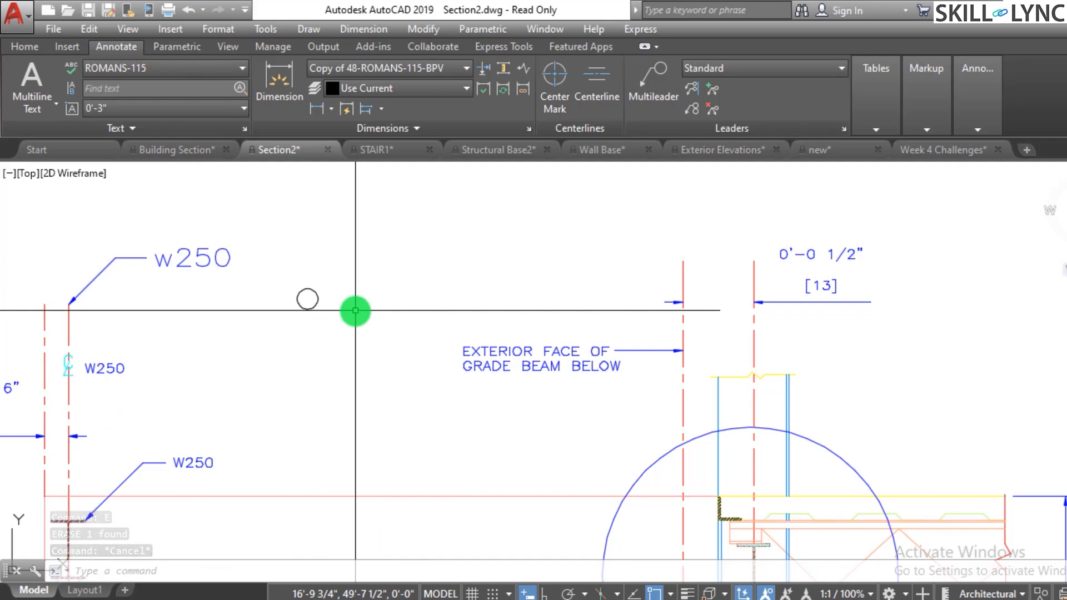
key(Escape)
key(Escape)
- Place single-line text reading "extertior" below the small circle, with a height of 0'-3" and the default rotation
text(t)
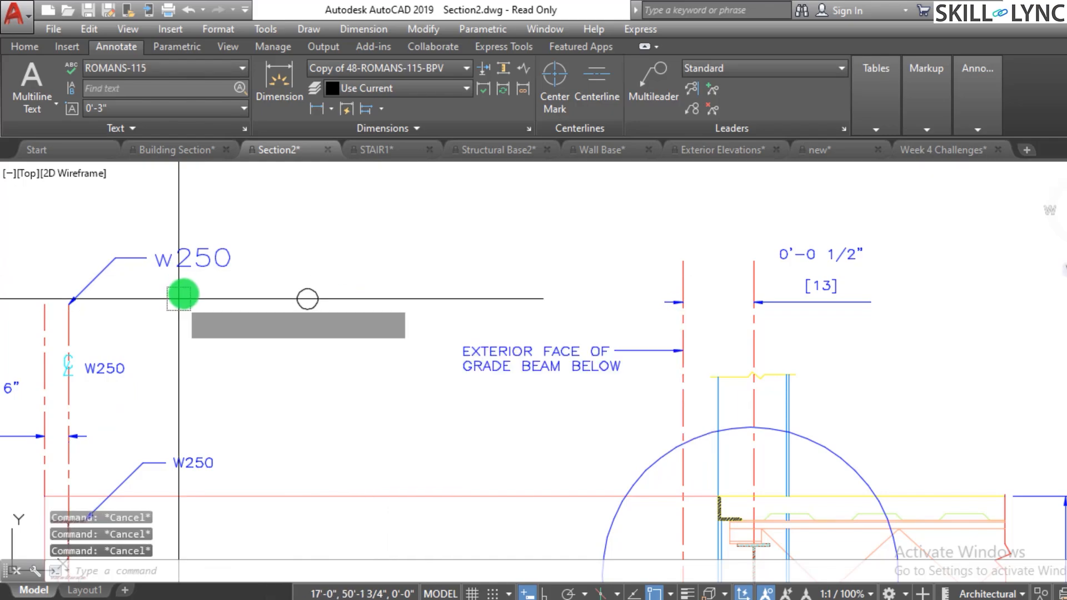
key(Return)
click(245, 355)
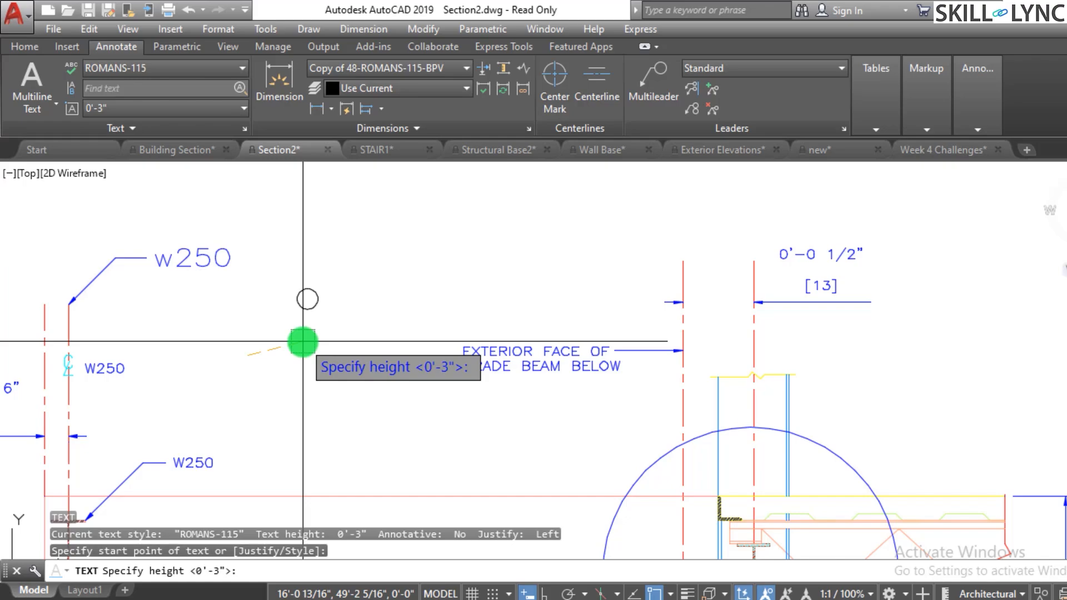
key(Return)
key(Return)
text(extertior)
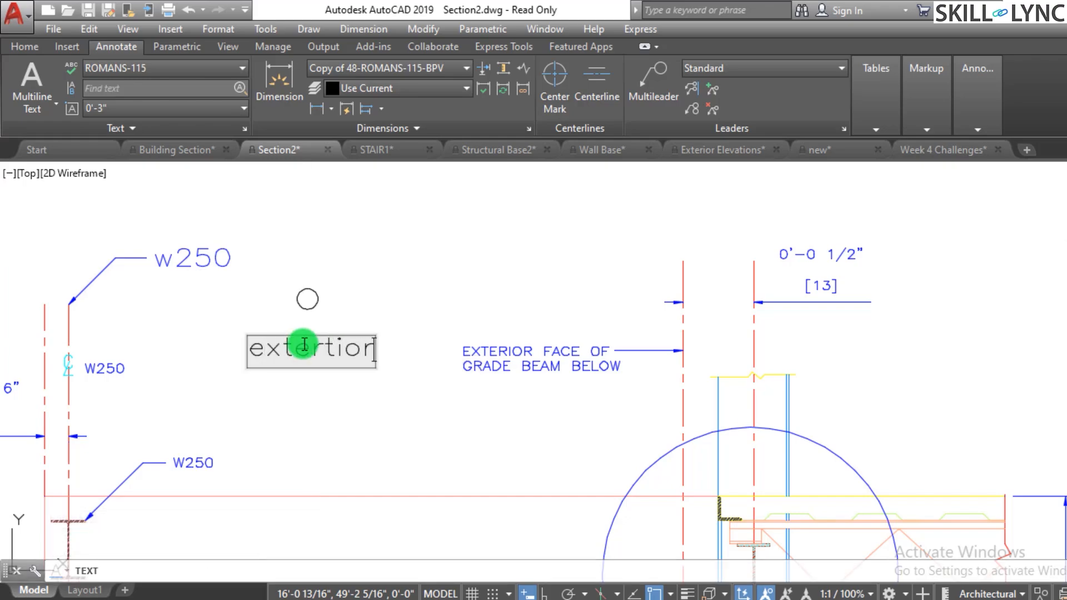
key(Escape)
key(Escape)
key(Escape)
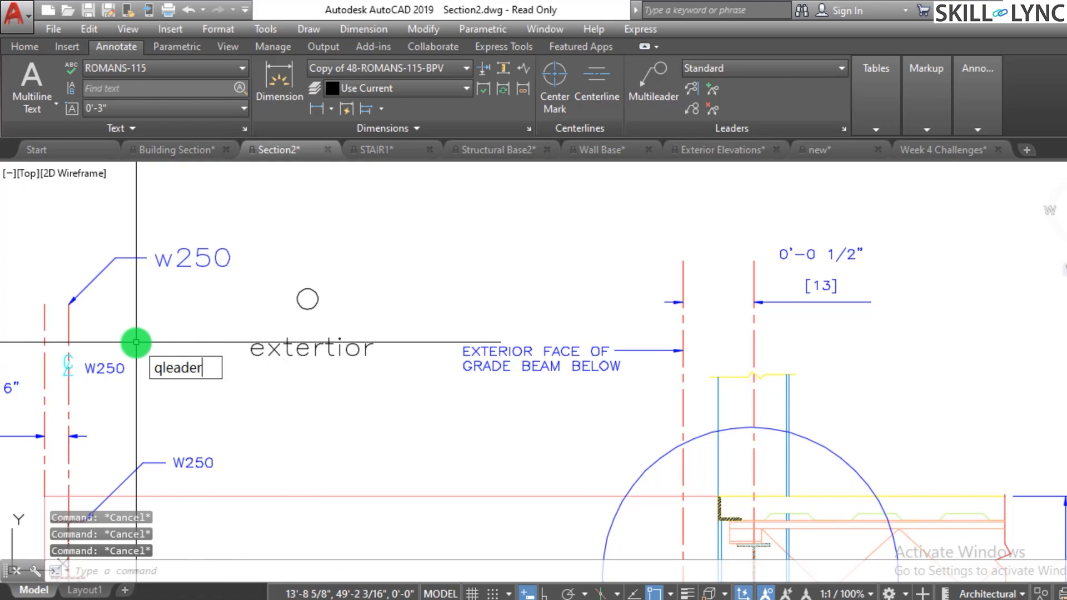
- Draw a Copy an Object quick leader from the beam centerline dimension arrow, copying the "extertior" text as its annotation
key(Return)
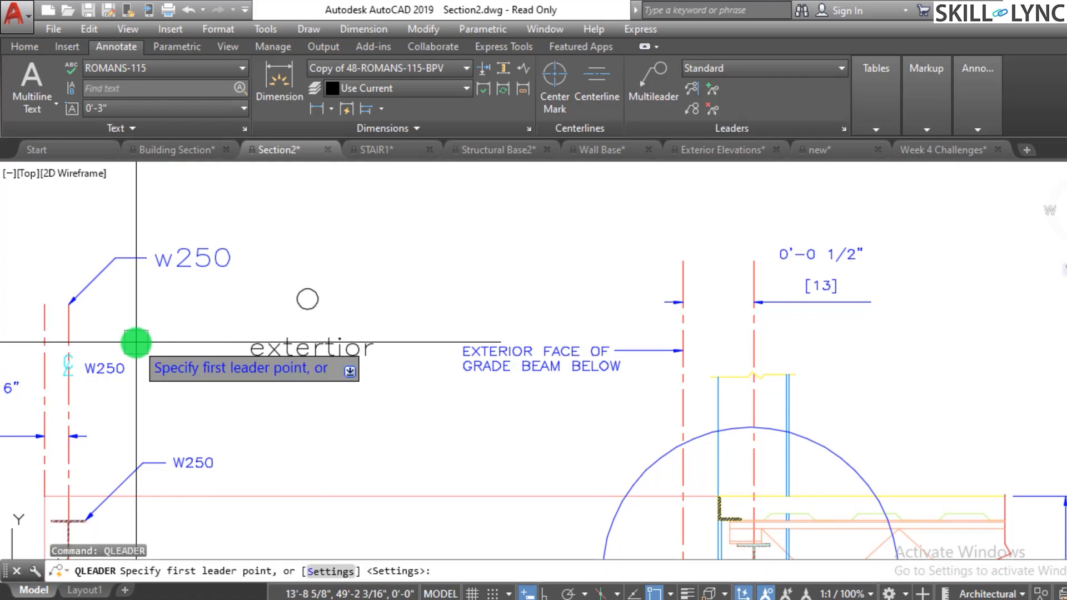
click(328, 571)
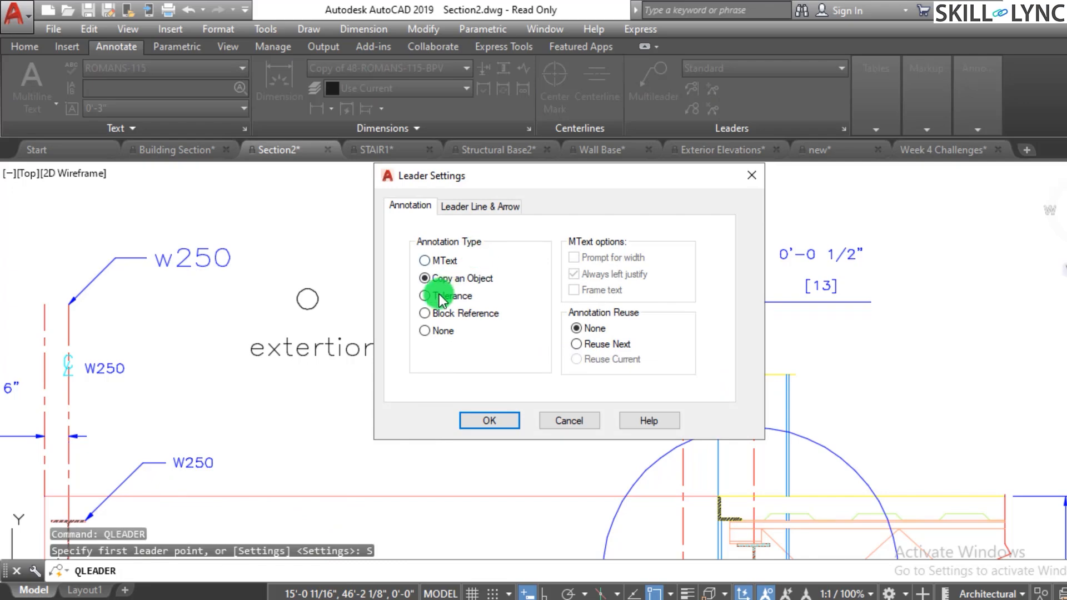
click(493, 421)
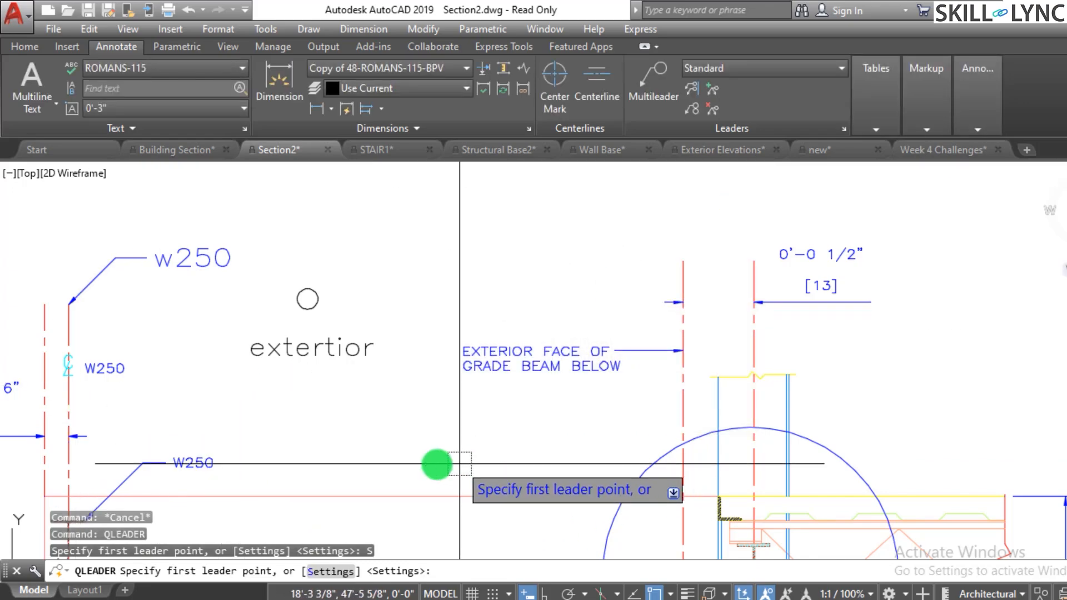
click(66, 431)
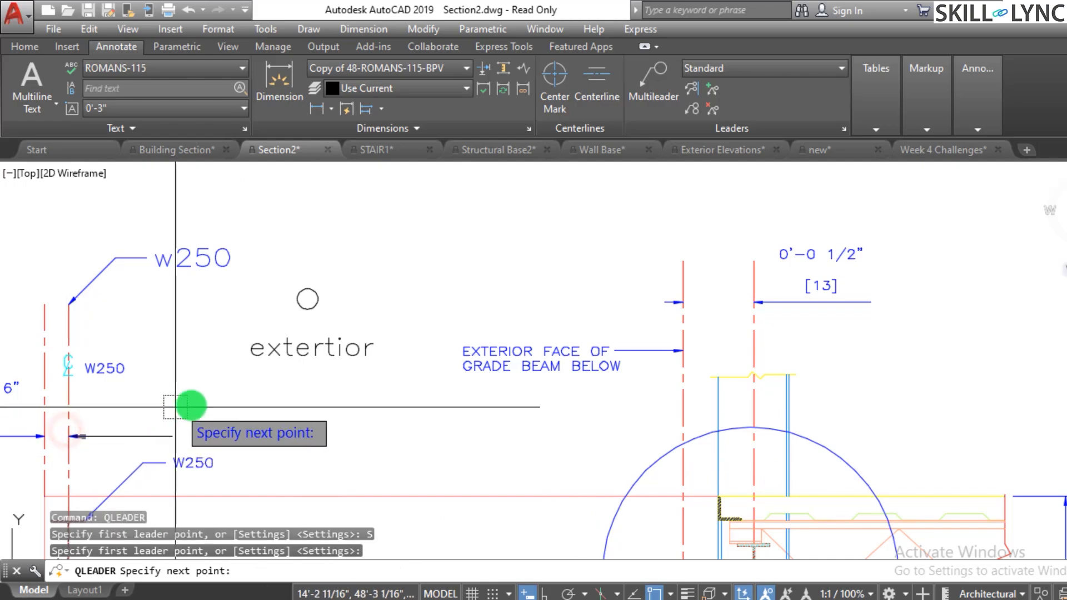
click(167, 385)
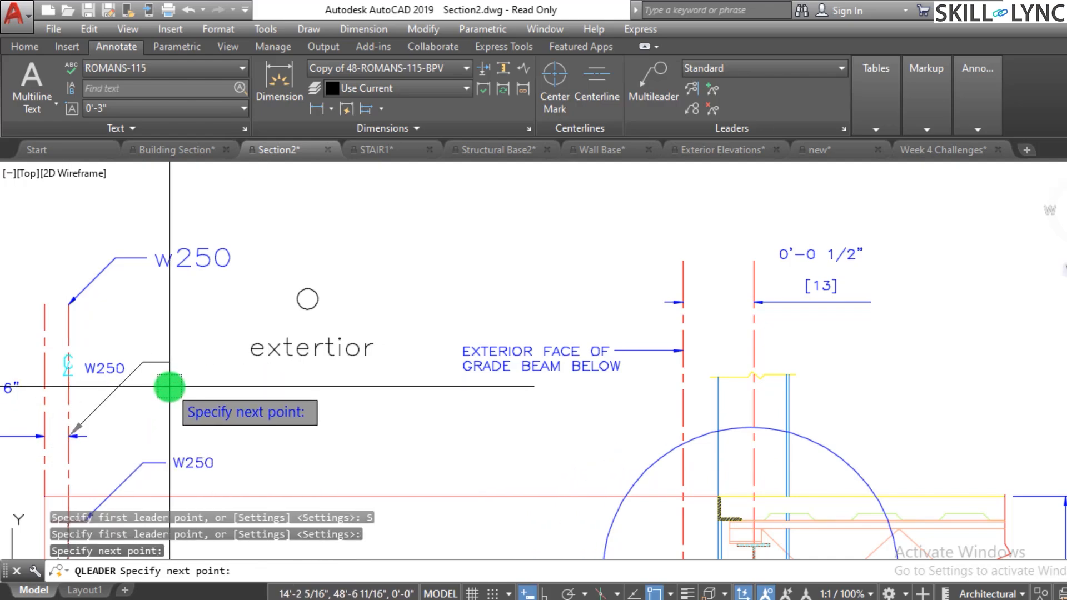
click(180, 376)
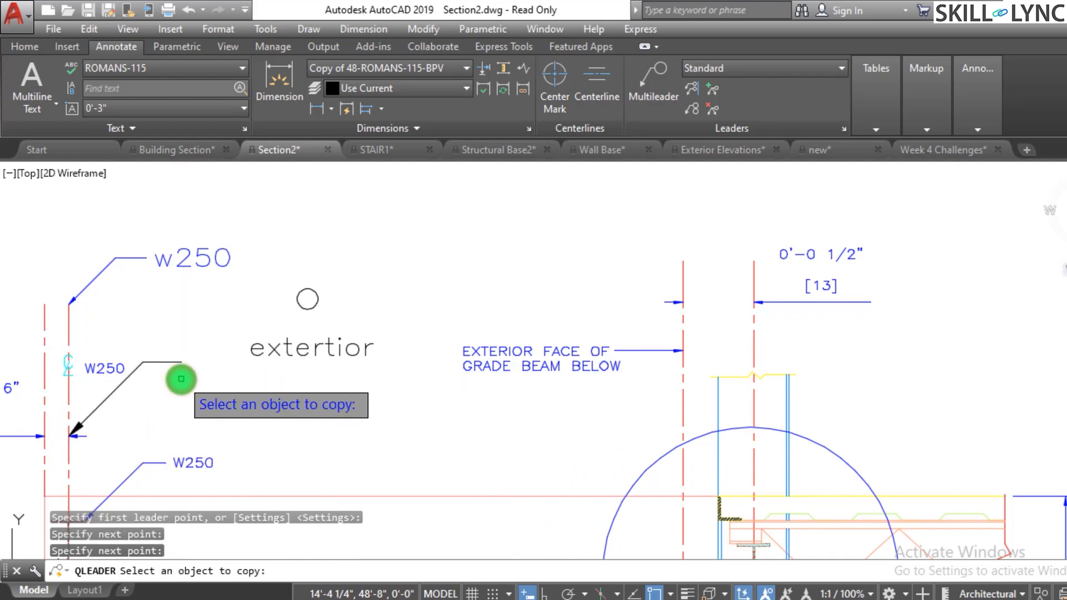
click(279, 351)
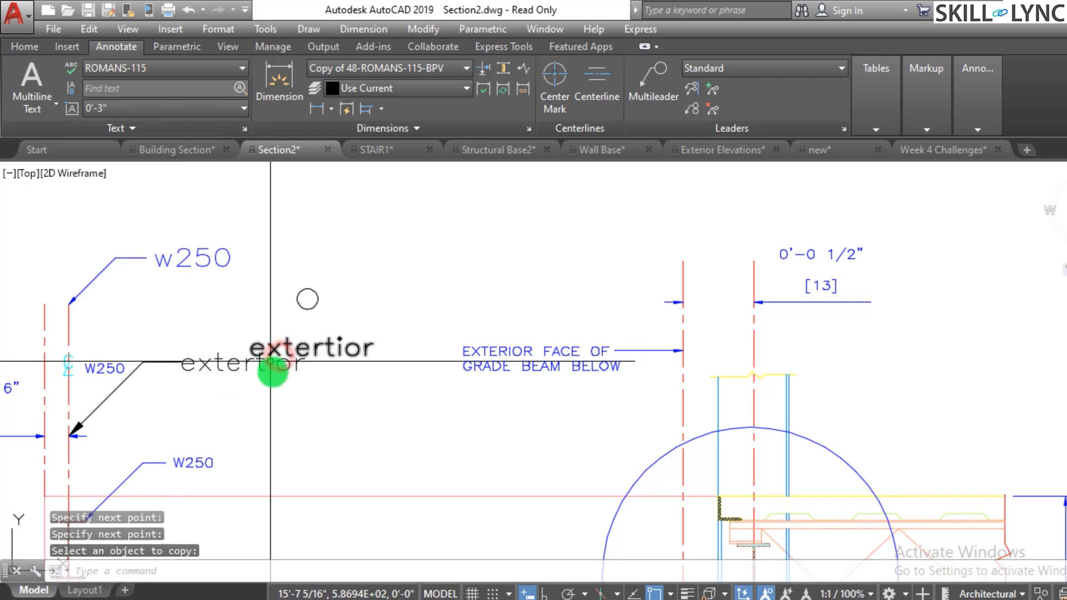
text(`)
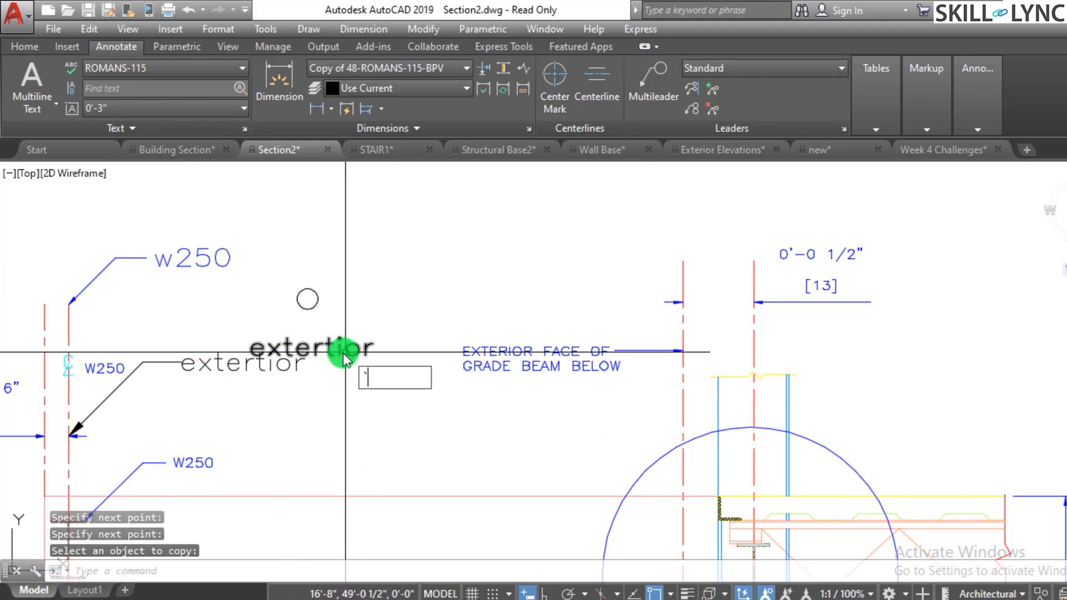
key(Escape)
- Erase the original "extertior" text, keeping the copy attached to the leader
click(345, 346)
text(E)
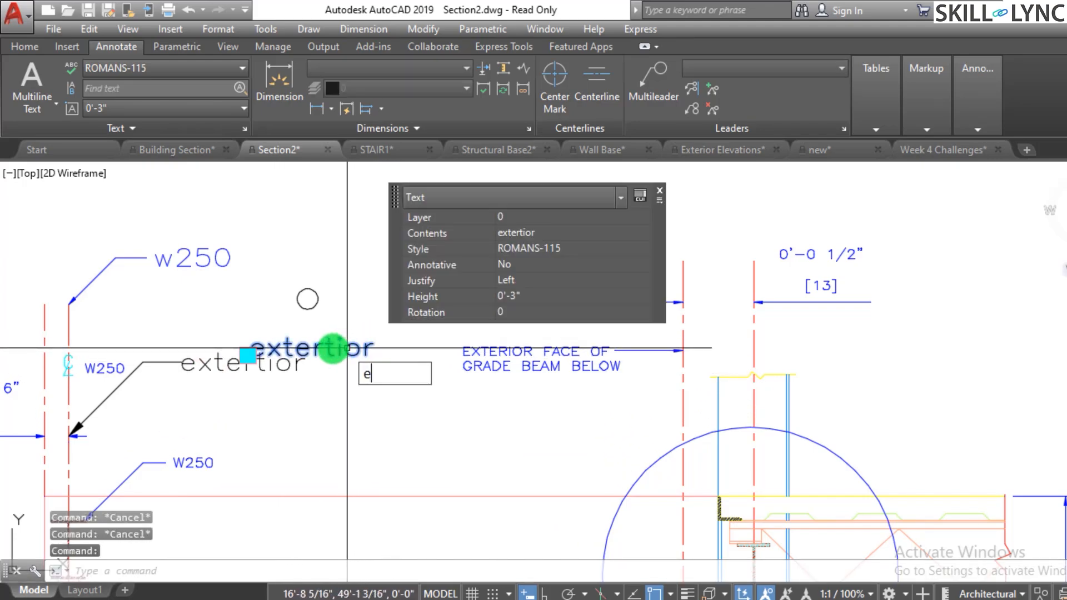
key(Return)
key(Escape)
- Edit the leader's text to read "exterior"
text(ED)
key(Return)
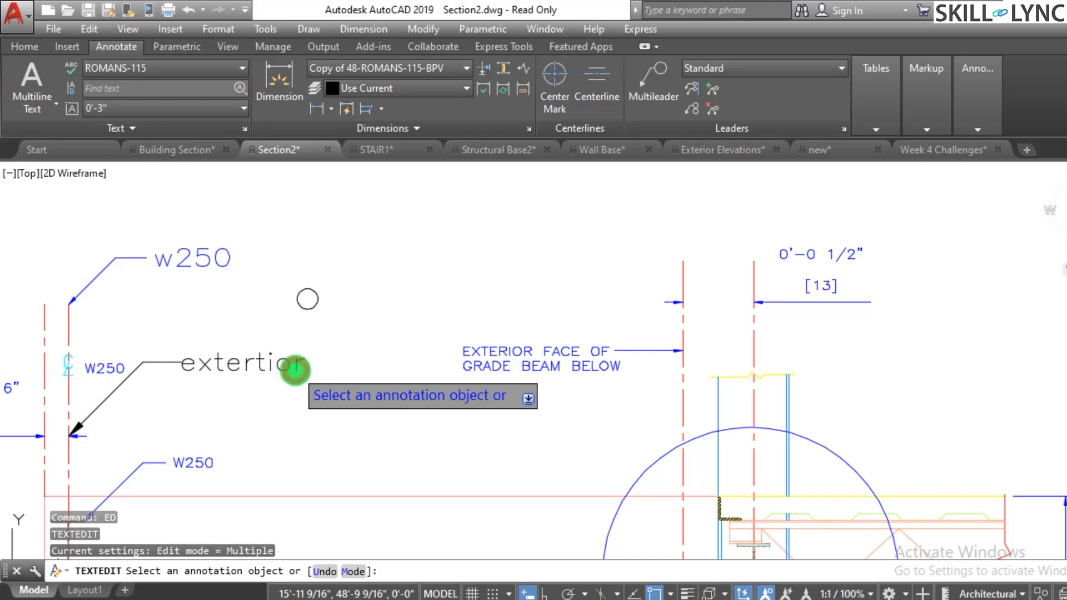
click(294, 370)
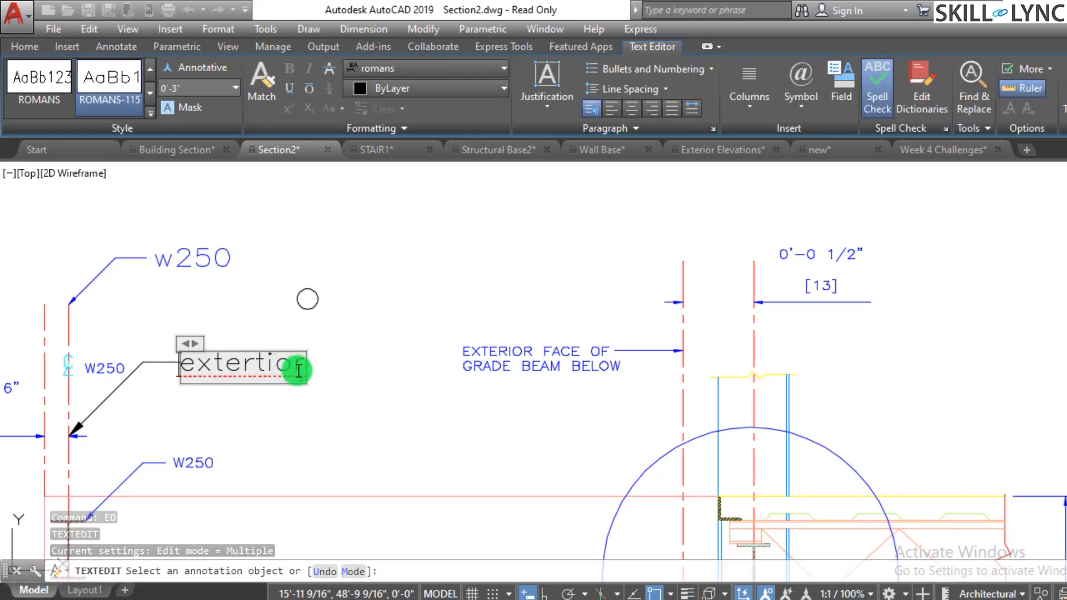
drag(296, 370, 119, 350)
key(BackSpace)
text(exte)
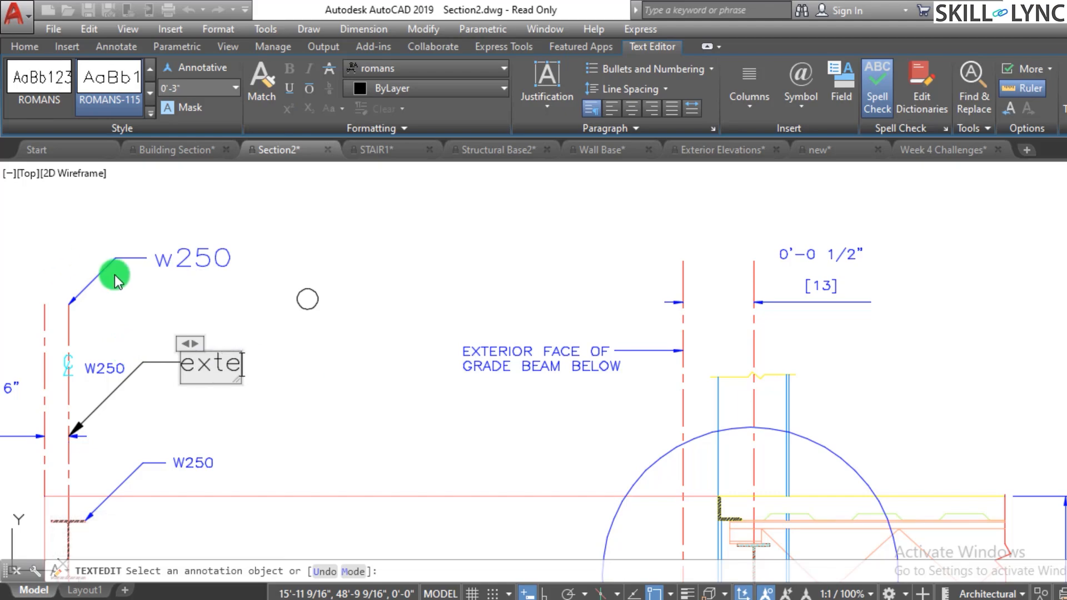
text(rior)
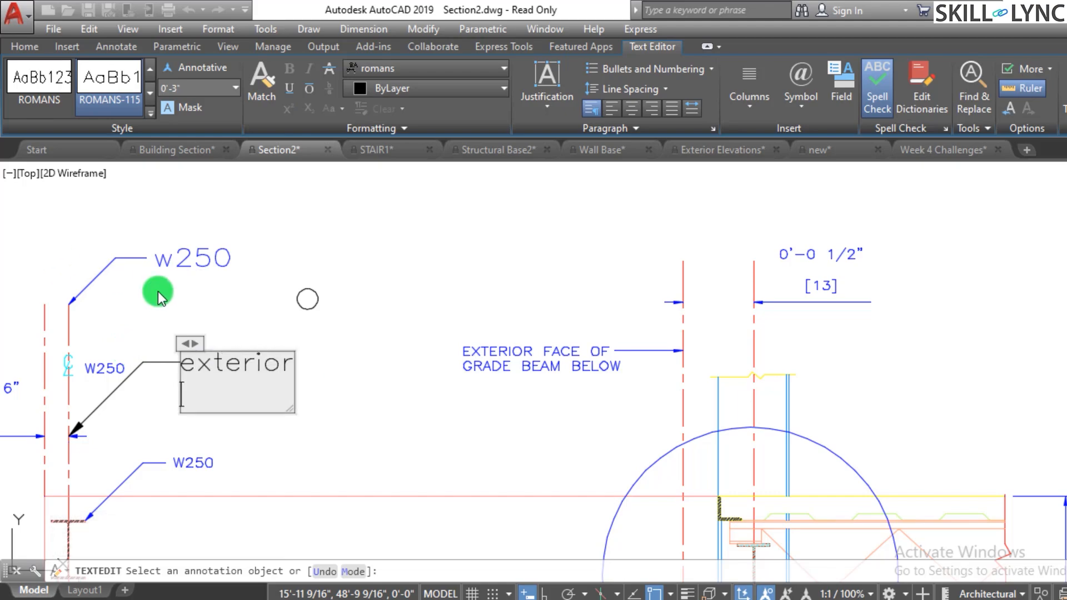
click(373, 343)
key(Escape)
key(Escape)
key(Escape)
scroll(298, 262, up, 4)
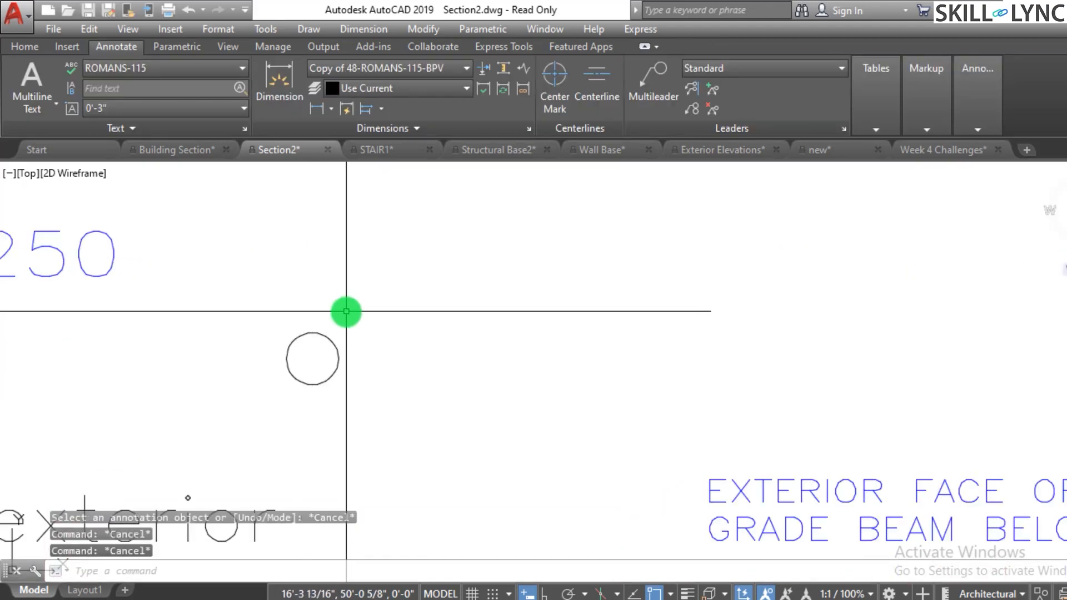
text(b)
key(Return)
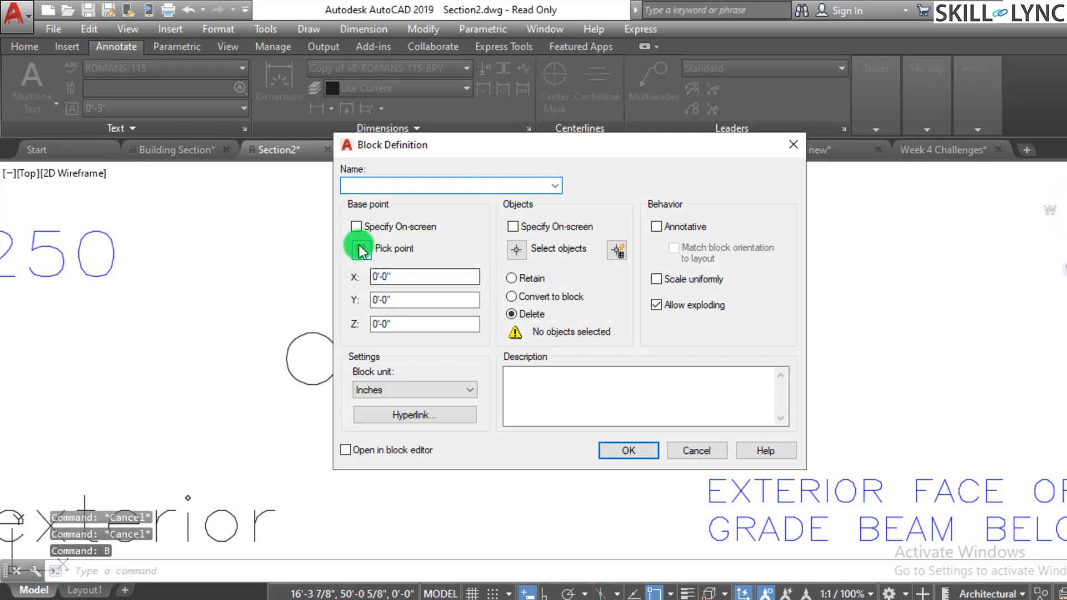
click(360, 249)
click(340, 368)
click(360, 249)
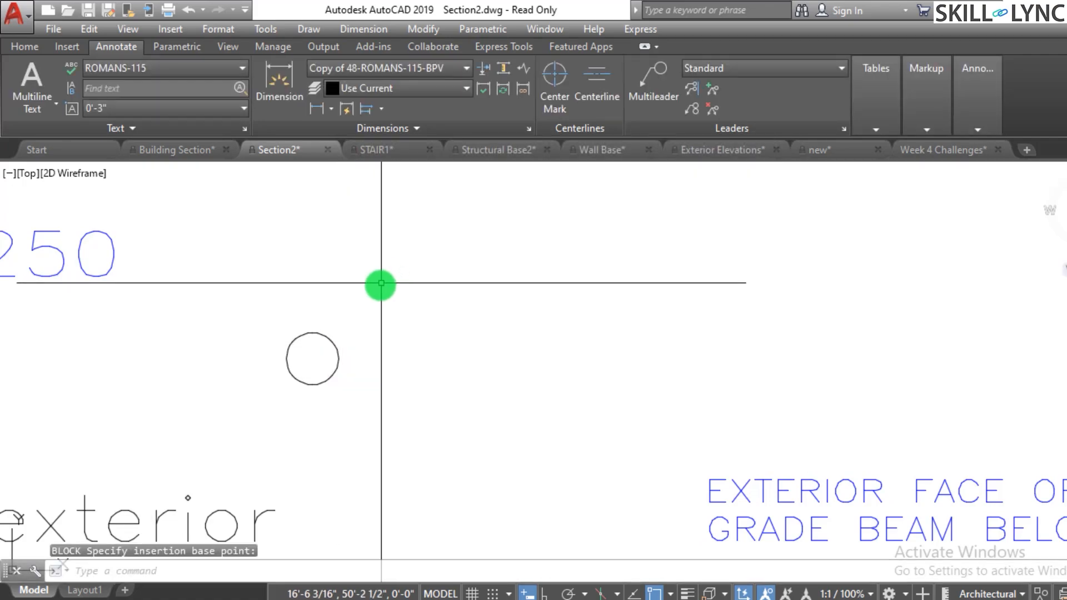
- Define the small circle as a block named 1, with its base point at the circle's center
key(Return)
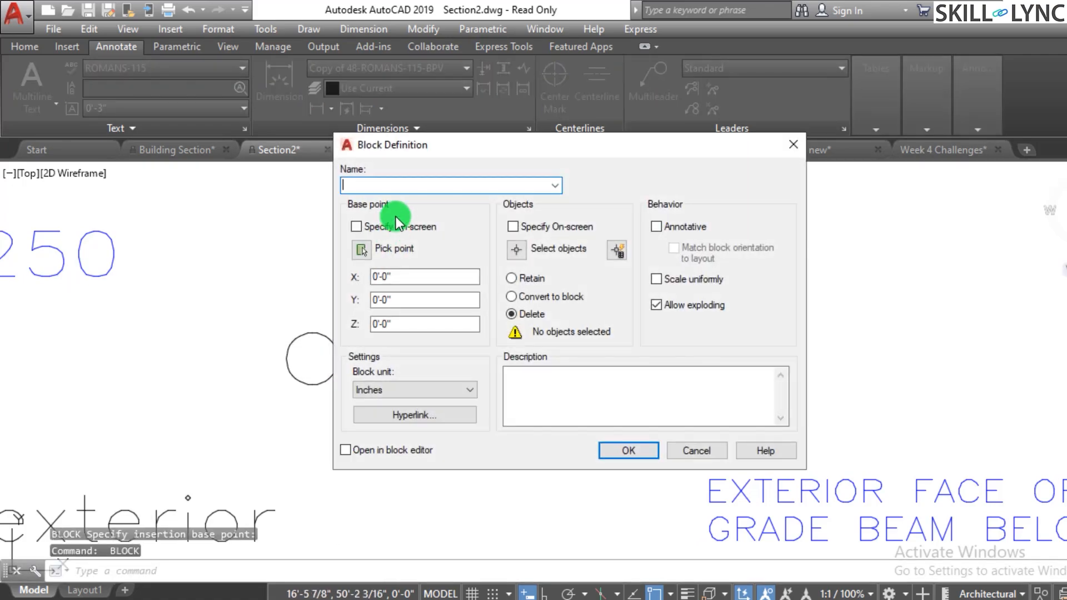
click(352, 180)
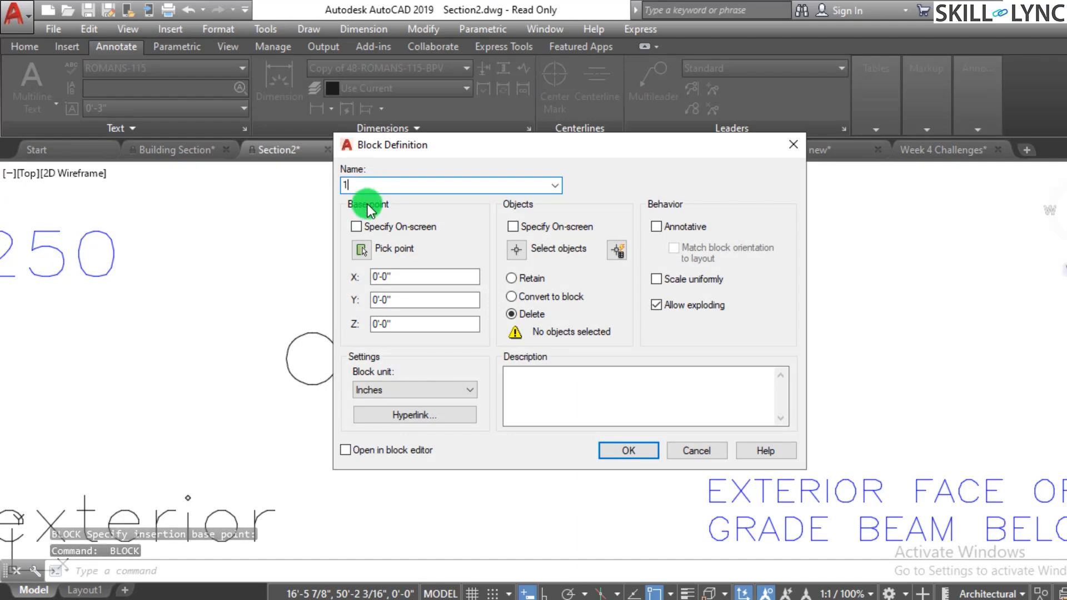
click(362, 249)
click(312, 359)
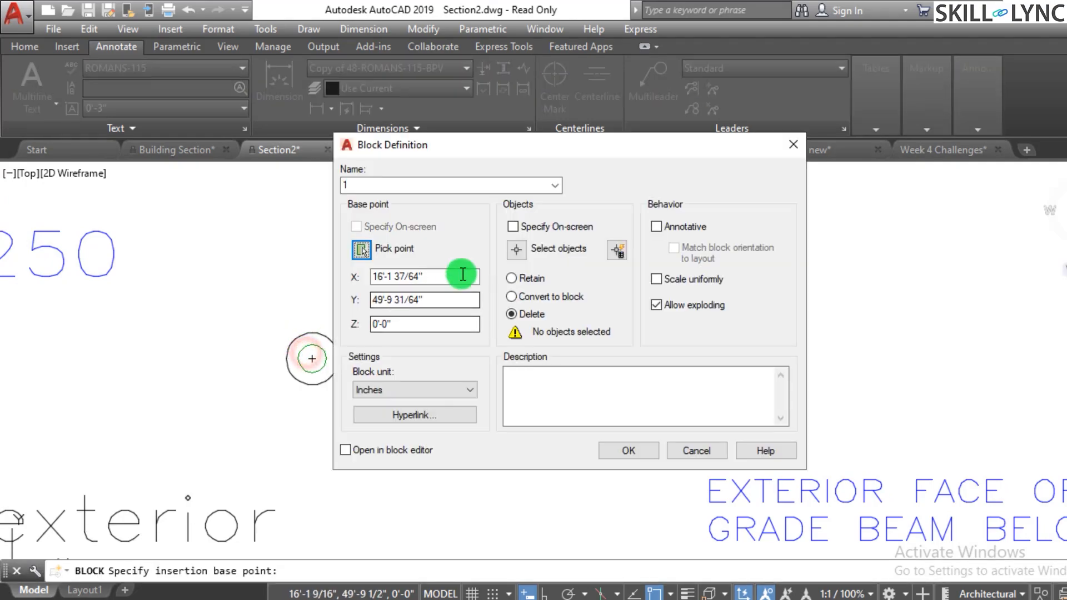
click(517, 247)
click(395, 367)
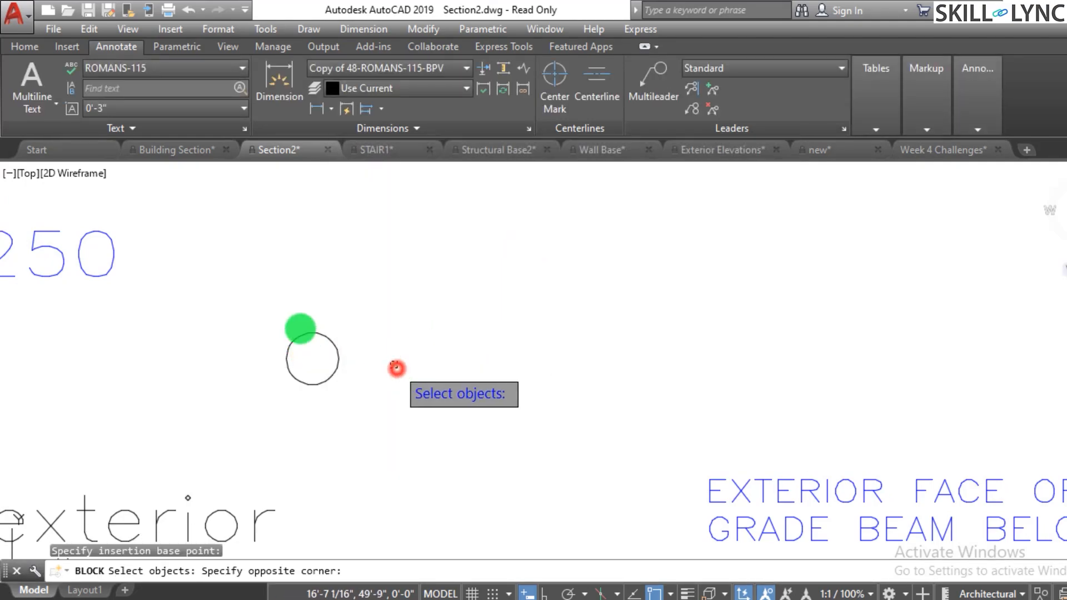
click(292, 327)
key(Return)
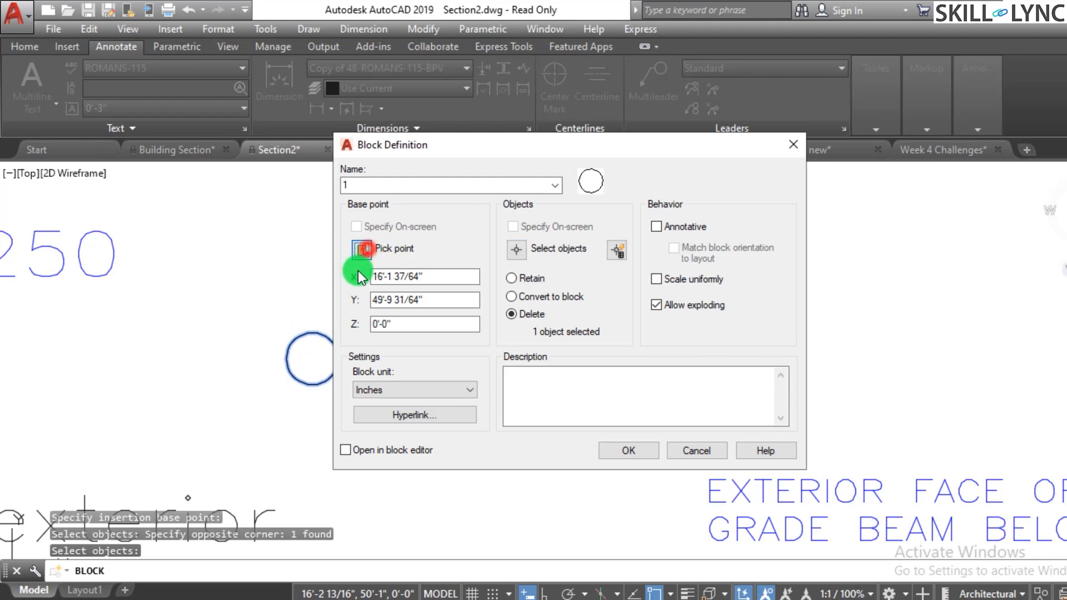
click(363, 249)
click(311, 358)
click(628, 450)
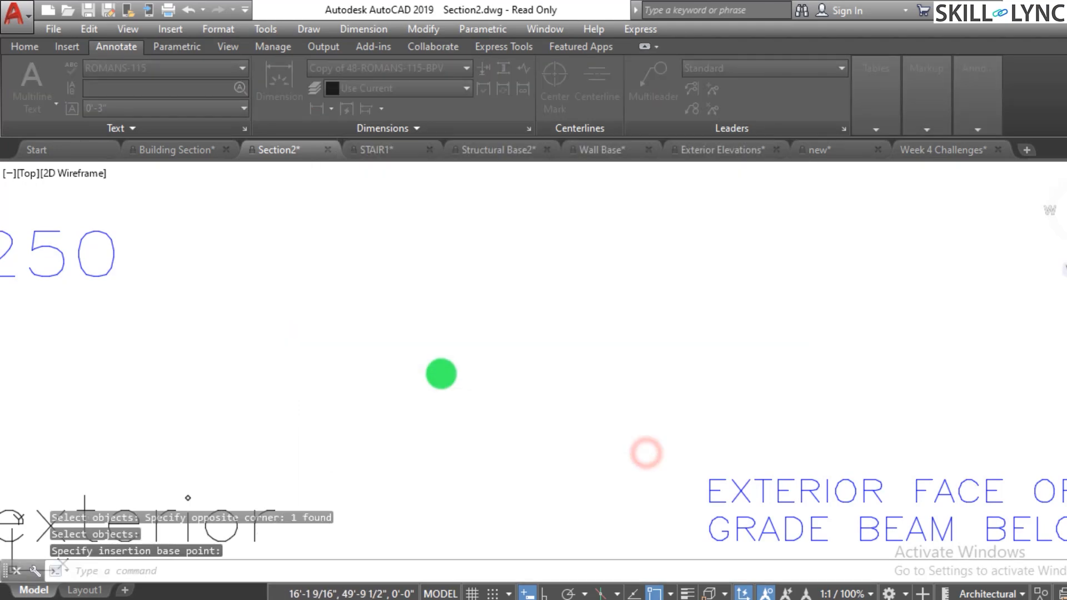
key(Escape)
key(Escape)
- Select the "exterior" text together with its leader line
scroll(441, 374, down, 5)
scroll(445, 365, up, 5)
click(470, 335)
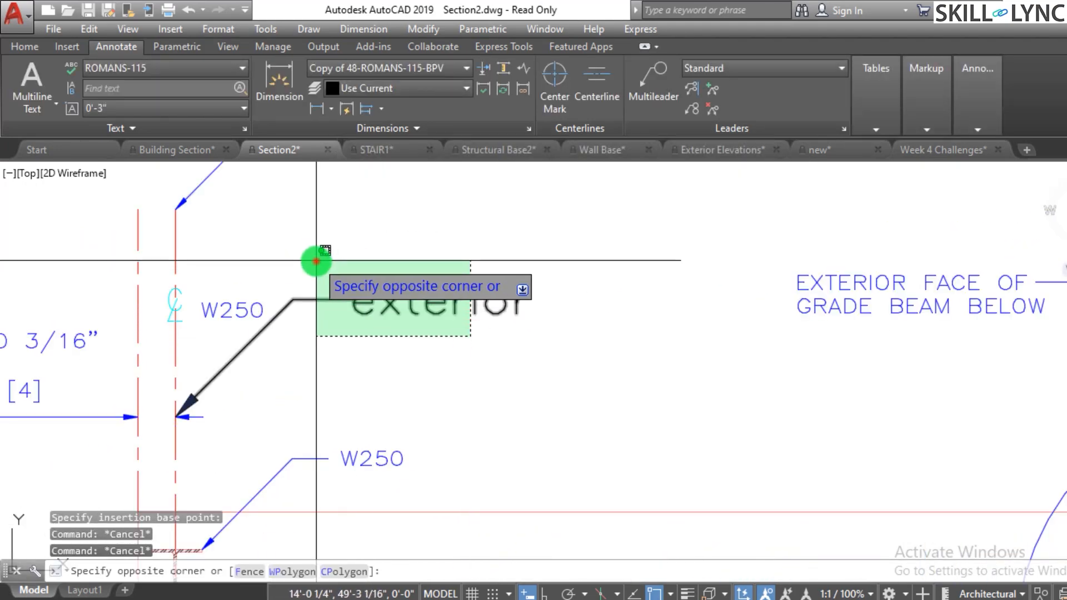
- Erase the leader labelled "exterior" and set the quick leader annotation type to Copy an Object
click(316, 260)
key(Delete)
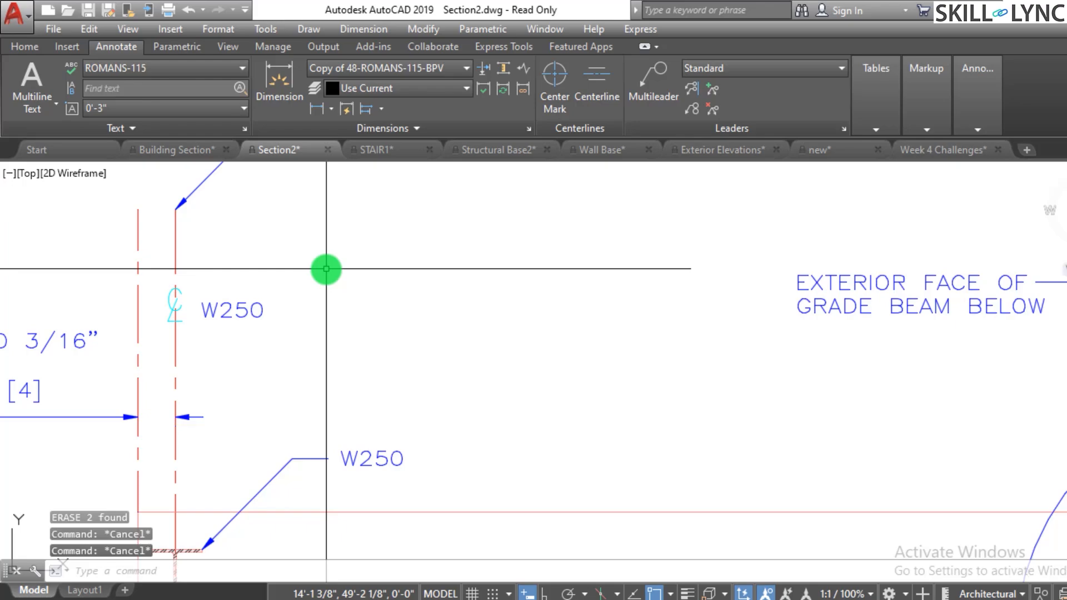
text(qleader)
key(Return)
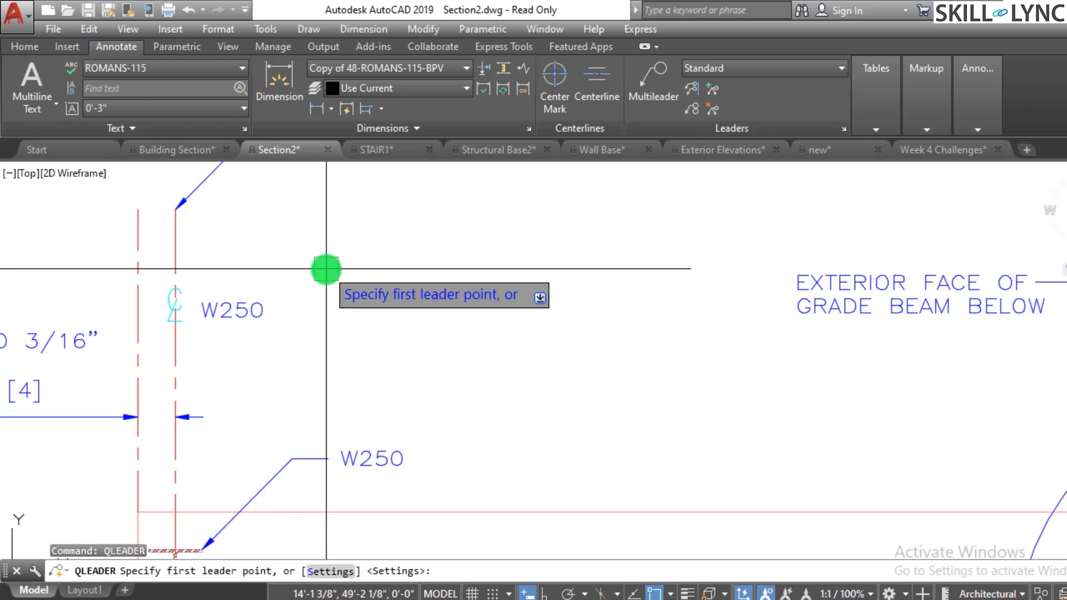
text(s)
key(Return)
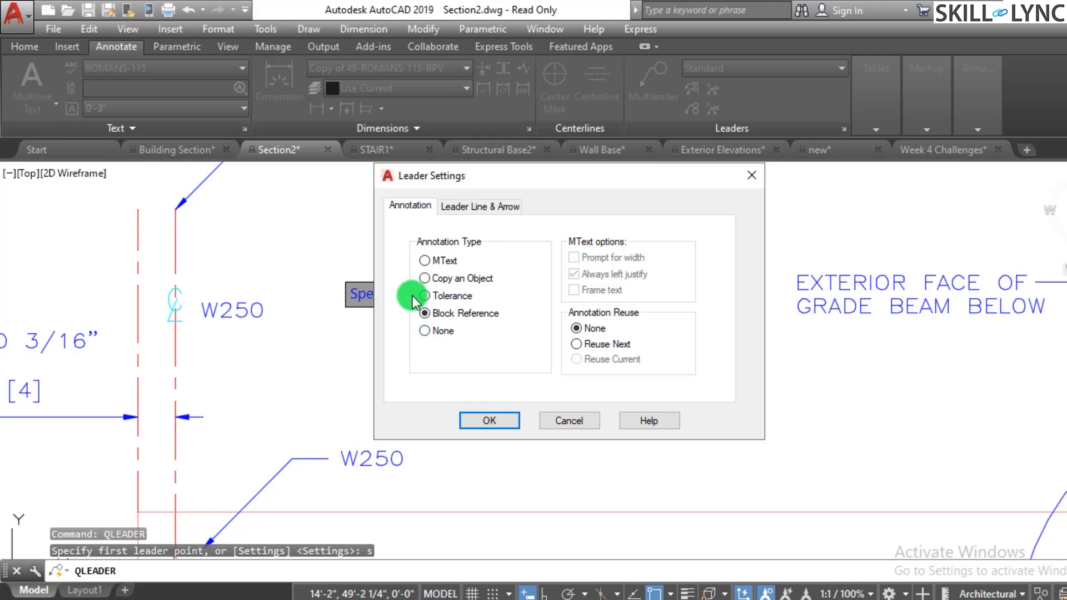
click(496, 419)
scroll(436, 325, down, 2)
scroll(439, 317, up, 2)
key(Escape)
key(Escape)
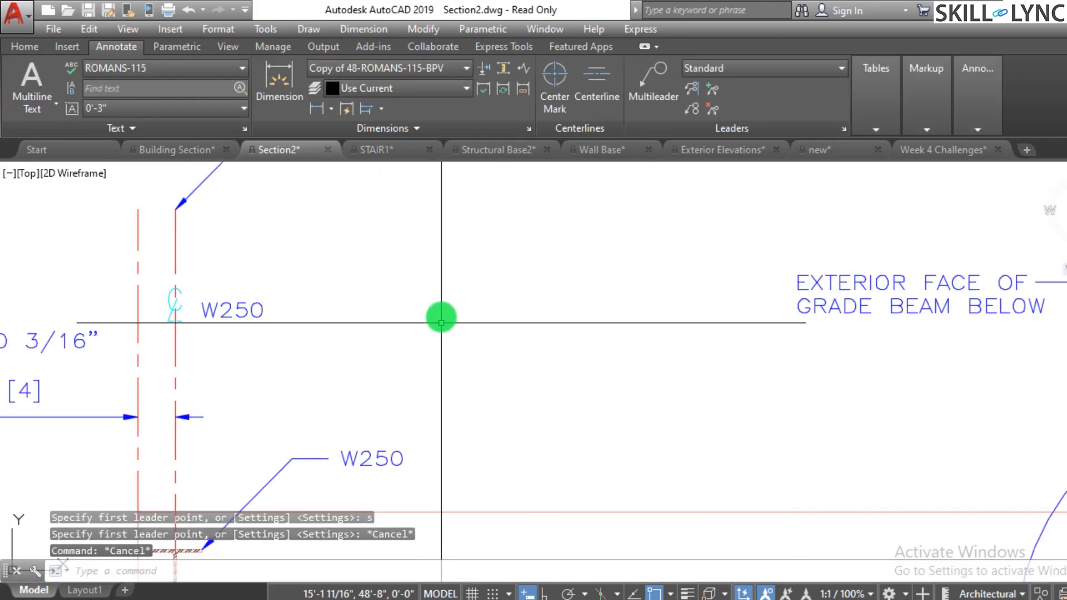
- Insert the circle block named 1 at scale 1 in the empty area beside the W250 labels
text(i)
key(Return)
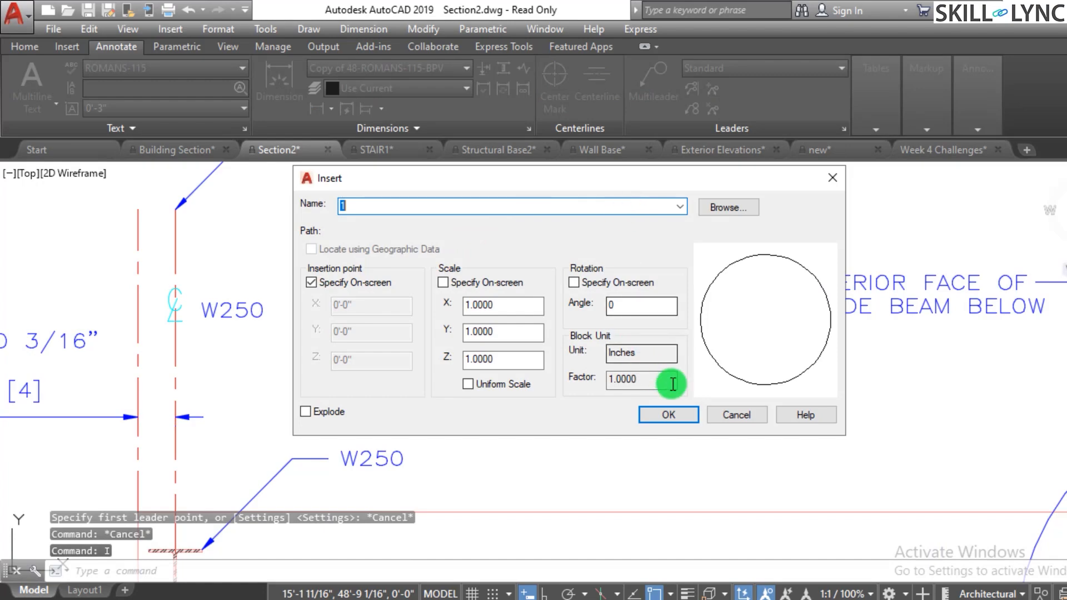
click(668, 414)
click(444, 268)
key(Escape)
key(Escape)
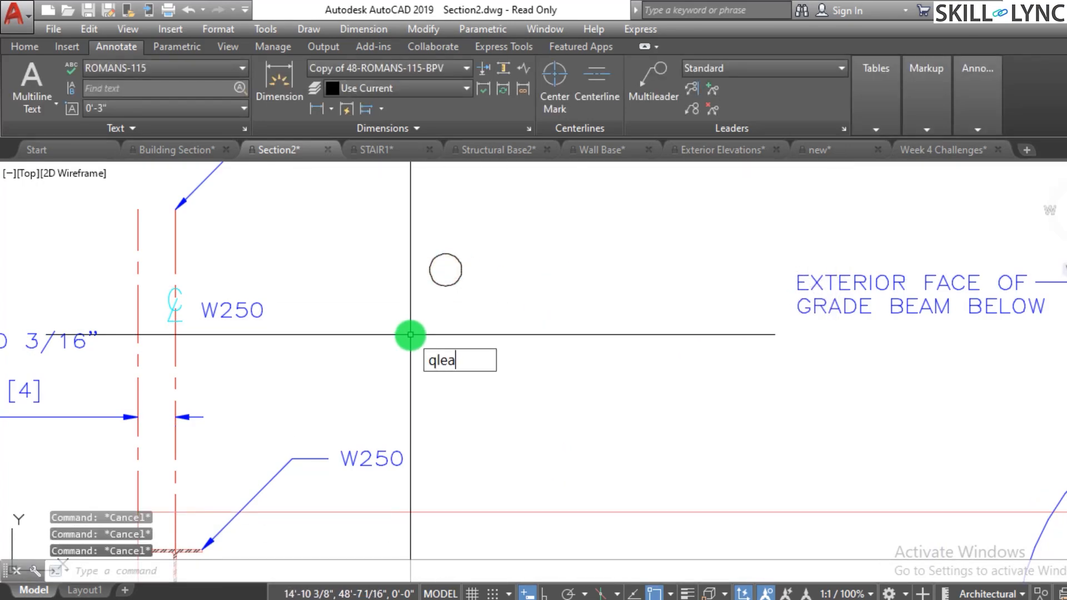
- Draw a quick leader from the dimension arrow at the W250 centerline and attach a copy of the inserted circle block
key(Return)
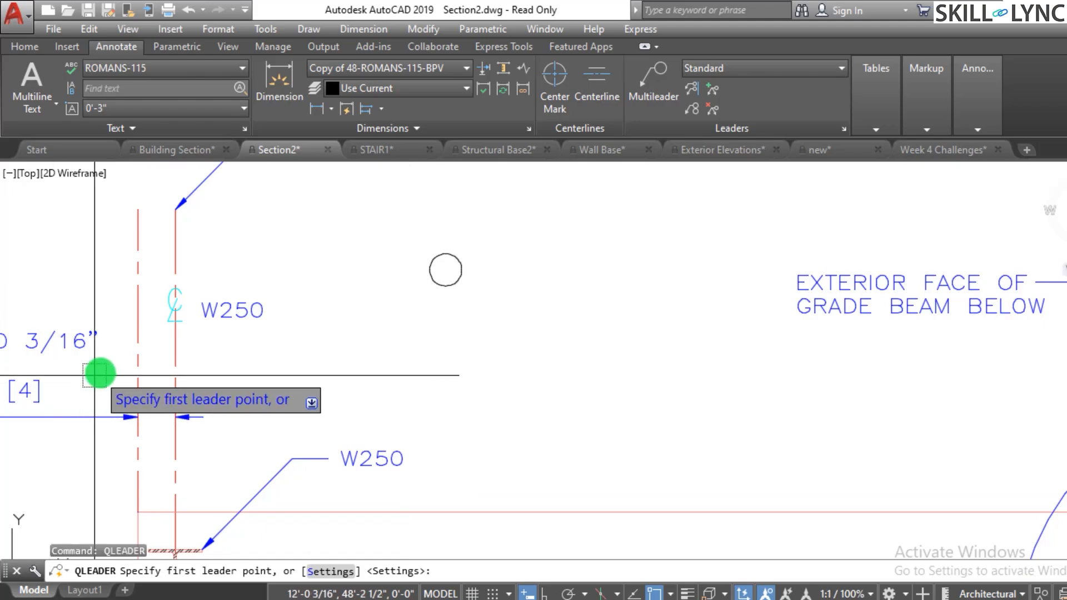
click(177, 416)
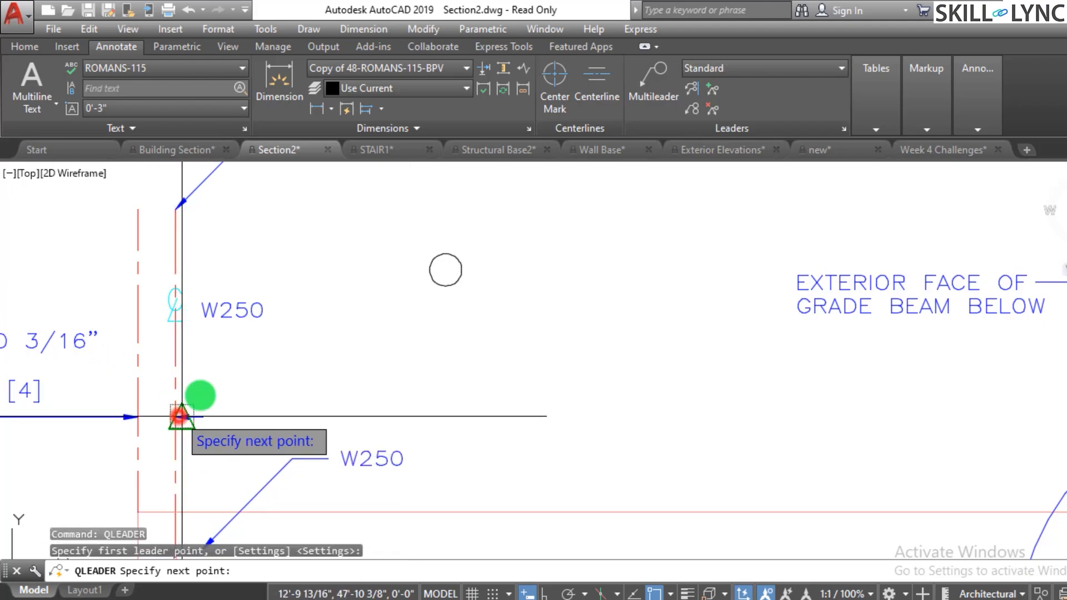
click(307, 329)
click(355, 323)
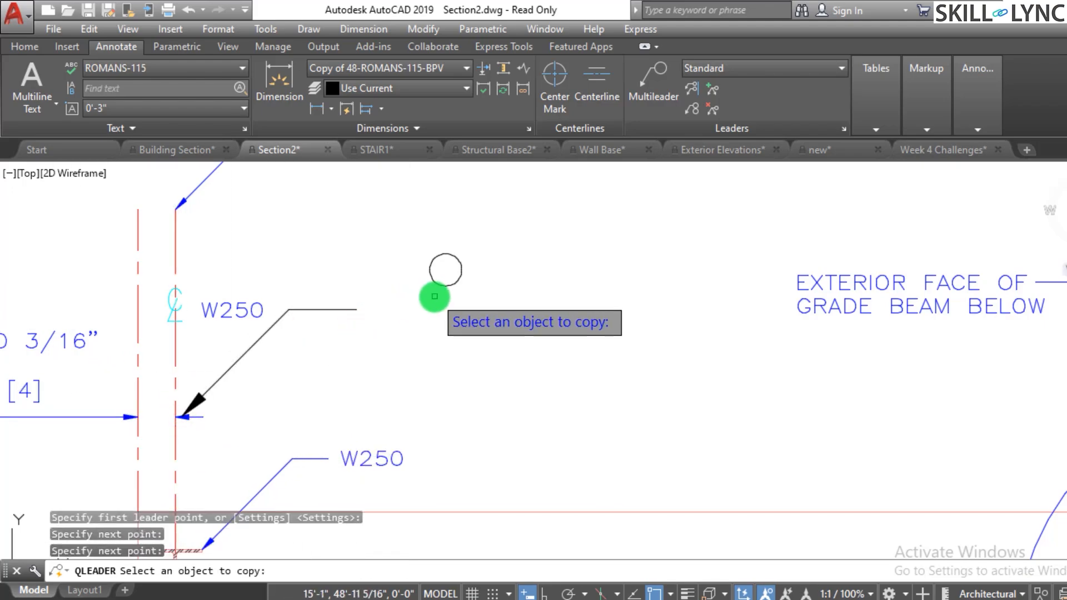
click(439, 280)
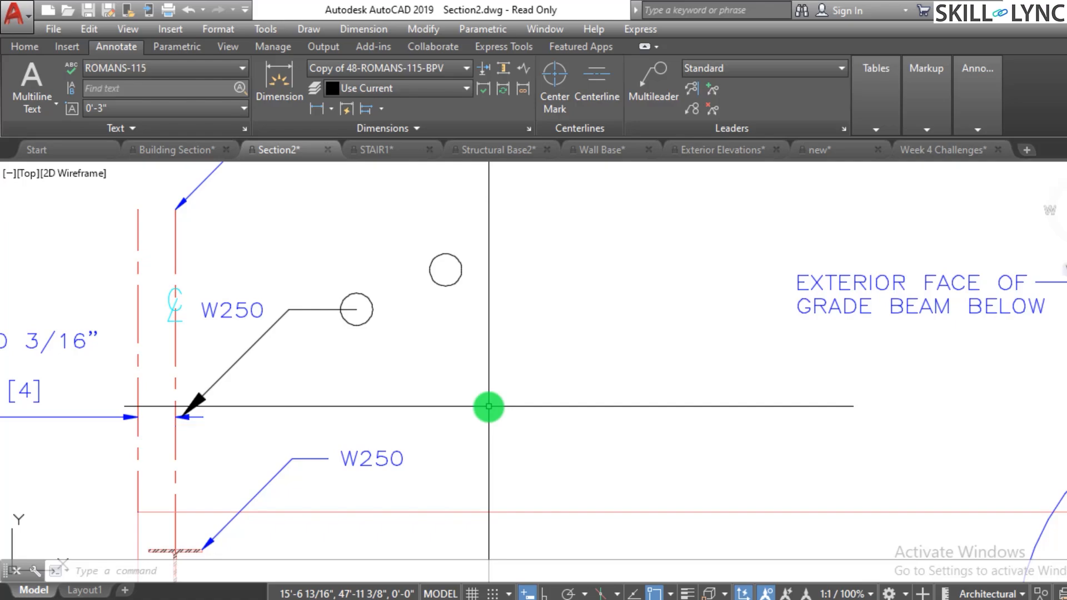
- Look over the leaders in the Section2 drawing and the stair sections in the STAIR1 drawing
scroll(428, 317, down, 3)
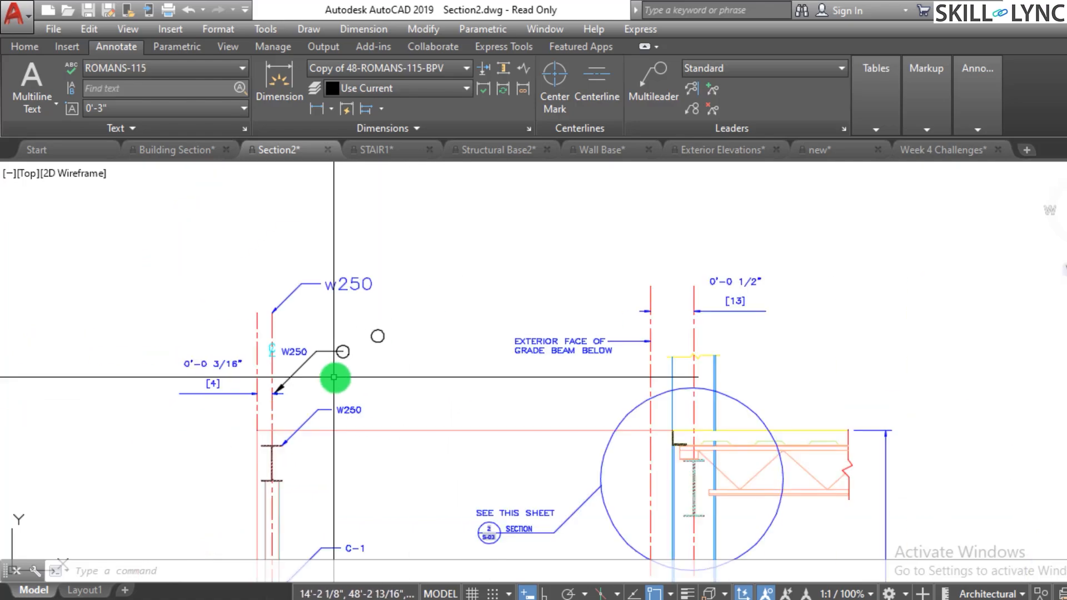
scroll(410, 255, up, 3)
scroll(340, 352, down, 8)
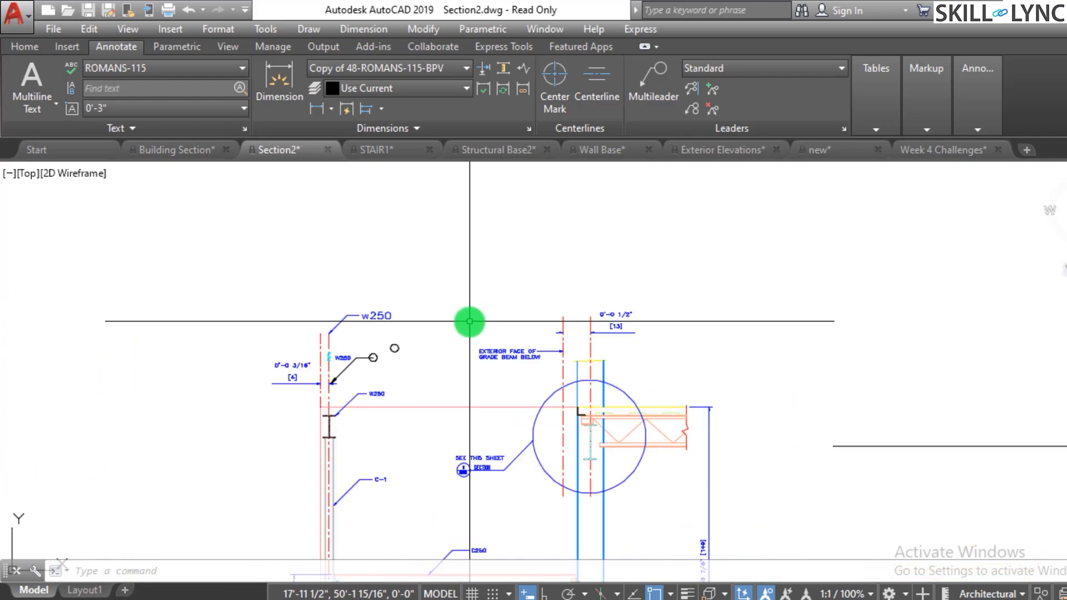
scroll(561, 345, up, 3)
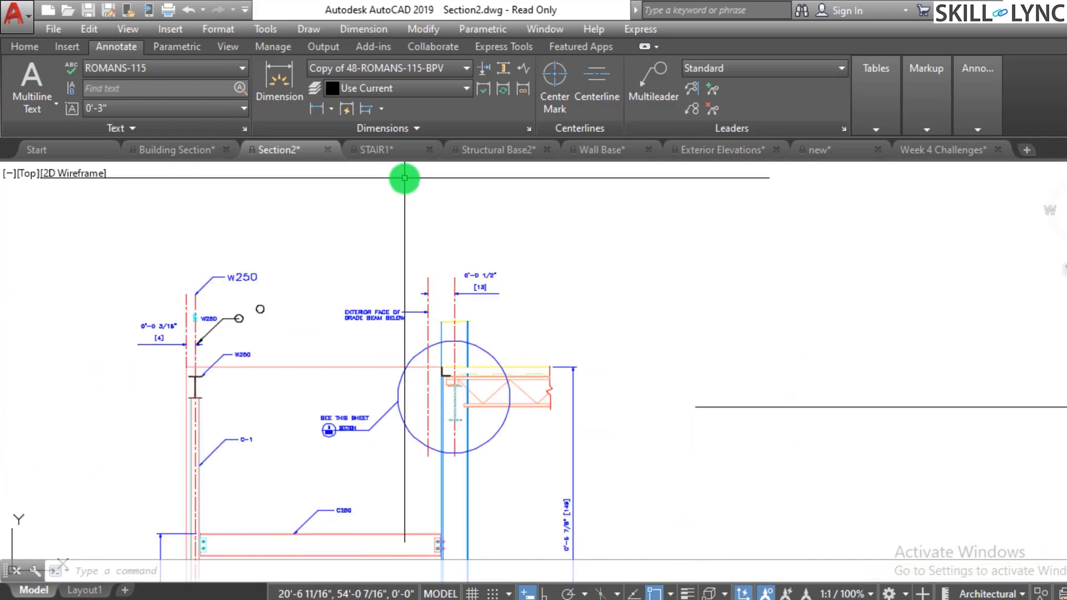
click(401, 151)
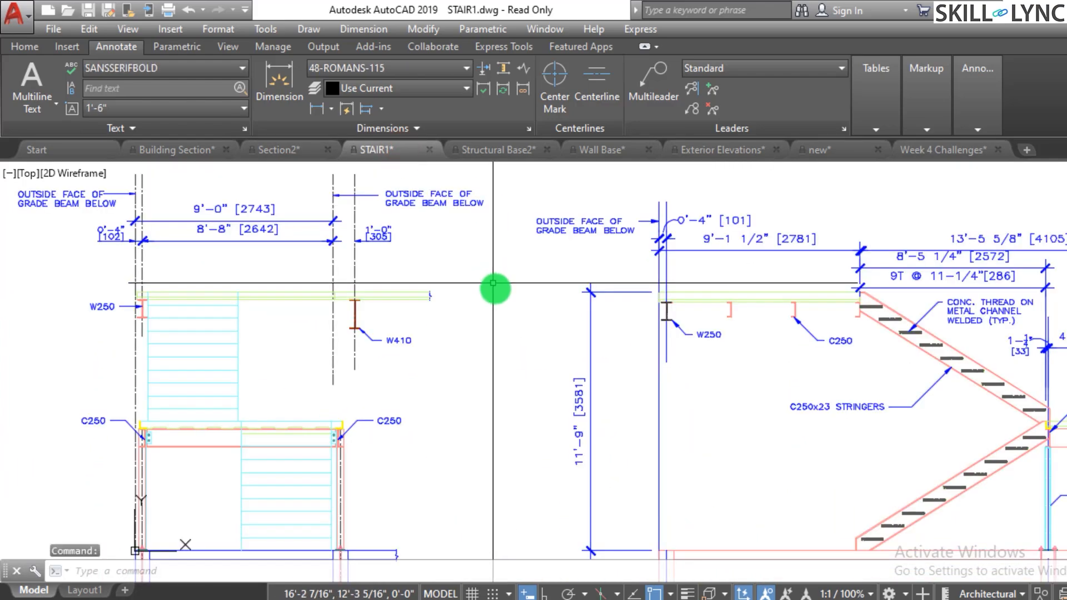
scroll(395, 289, down, 3)
scroll(558, 325, down, 5)
scroll(500, 245, up, 7)
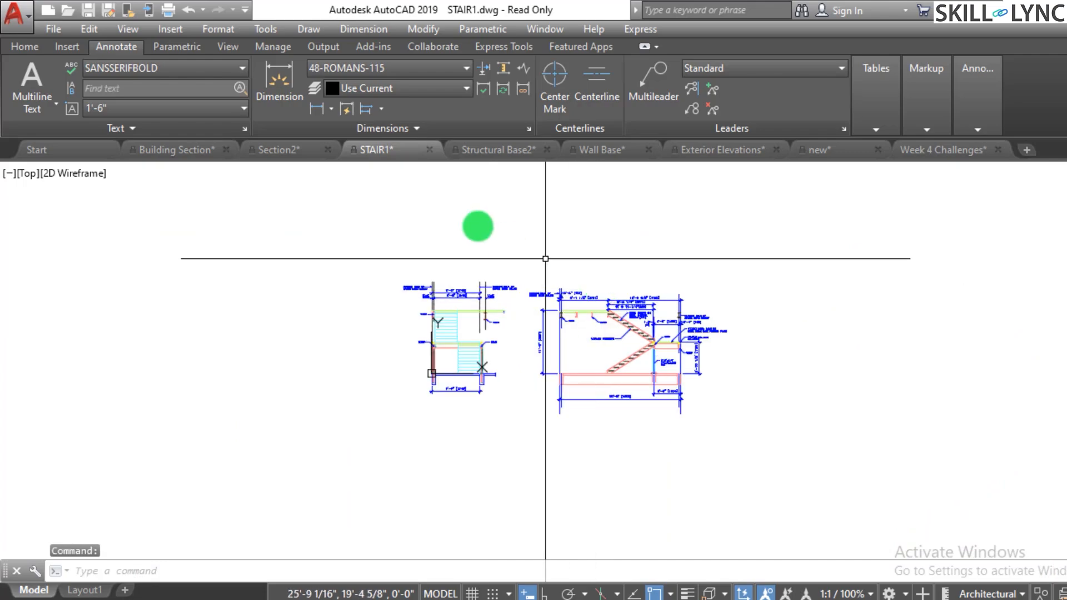
- Switch to the Week 4 Challenges drawing and erase the existing direction line on the staircase plan
click(928, 151)
scroll(448, 423, down, 3)
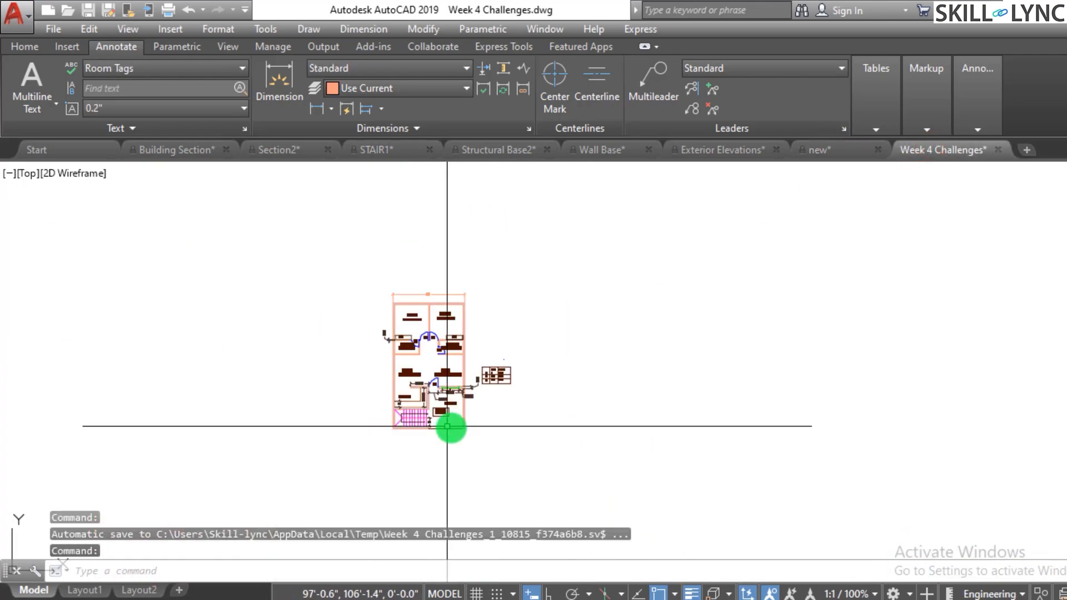
scroll(305, 448, up, 8)
click(473, 266)
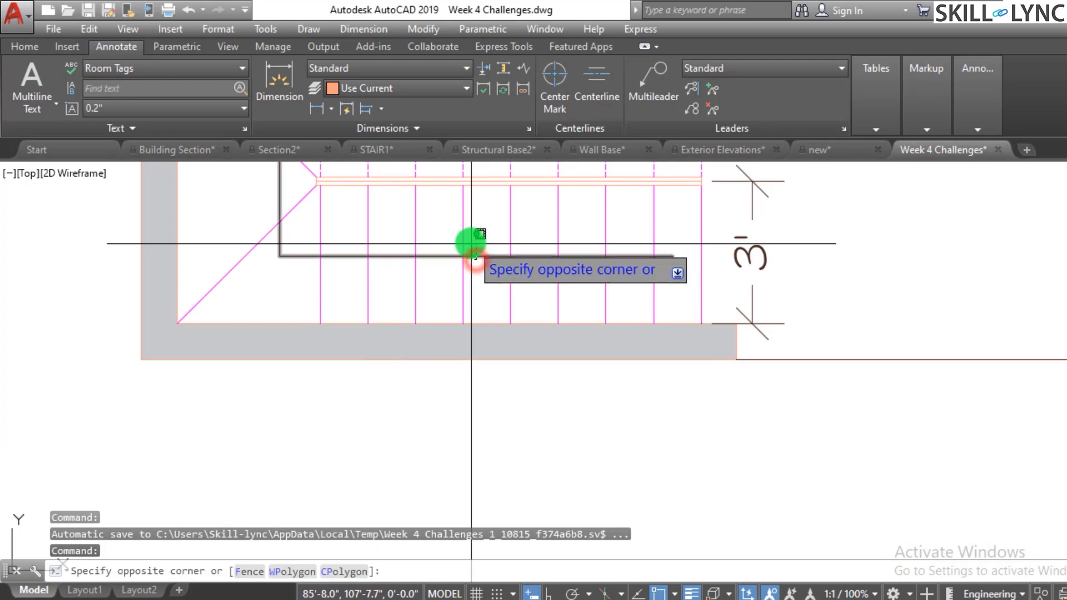
click(469, 243)
text(e)
key(Return)
scroll(572, 450, down, 3)
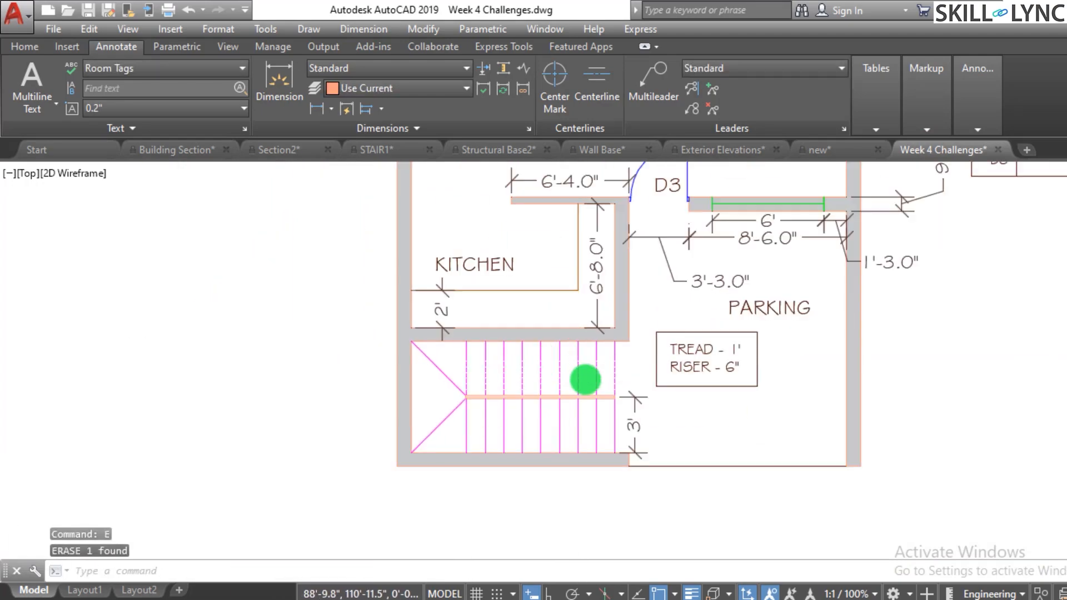
scroll(683, 467, up, 3)
key(Escape)
key(Escape)
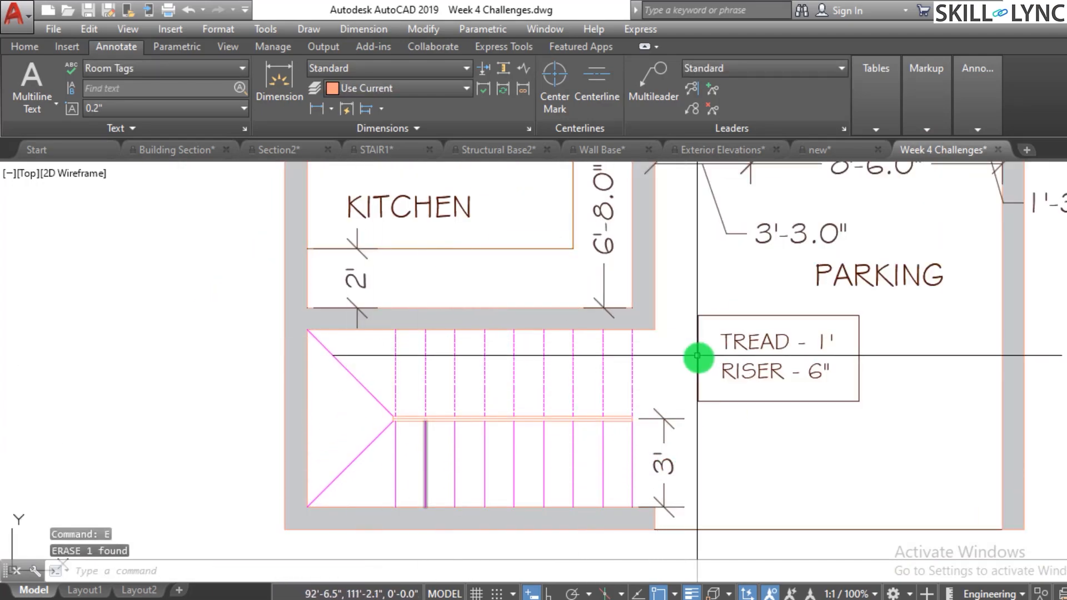
key(Escape)
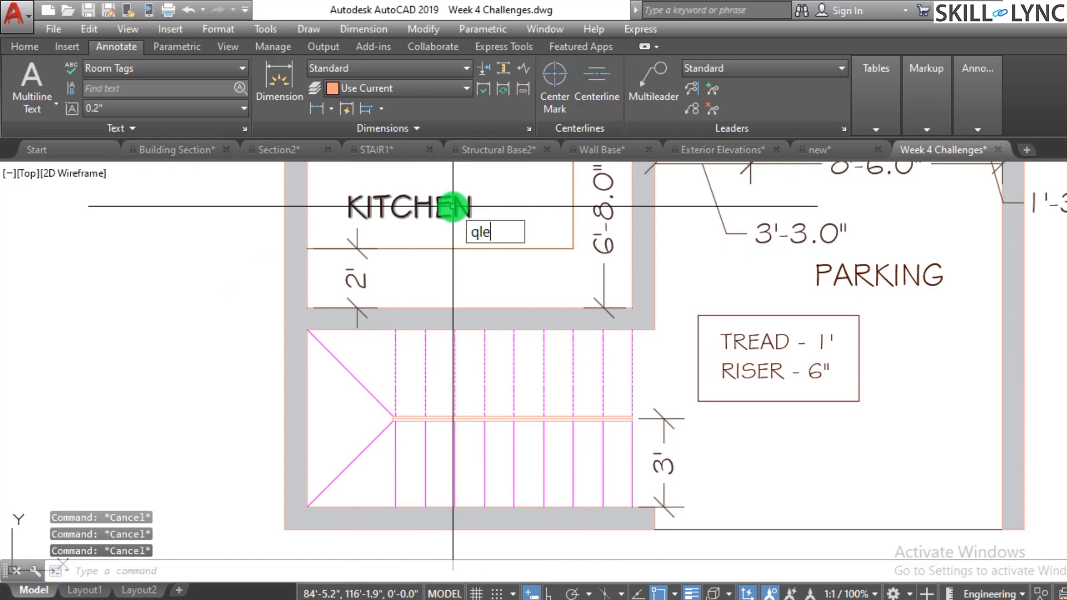
- Set the quick leader arrowhead to Closed blank, keeping a straight line with a maximum of 3 points
text(qleader)
key(Return)
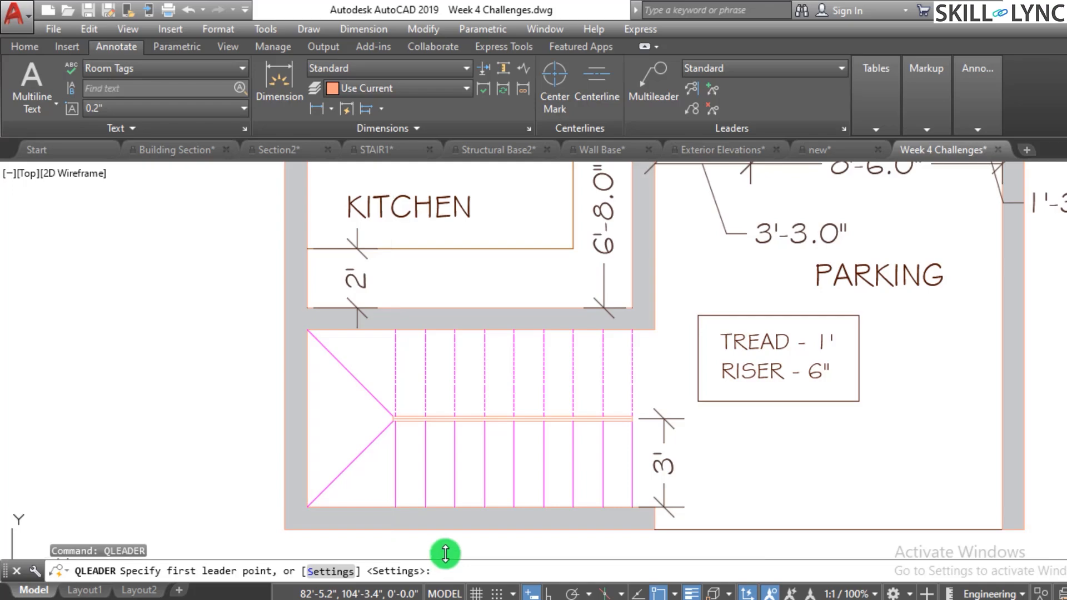
key(Return)
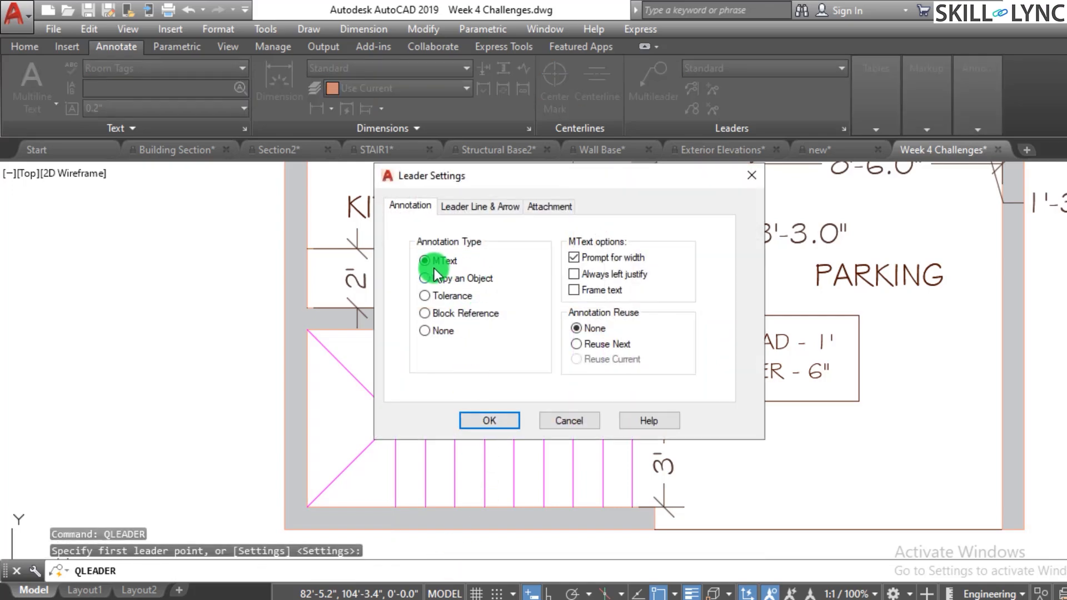
click(509, 209)
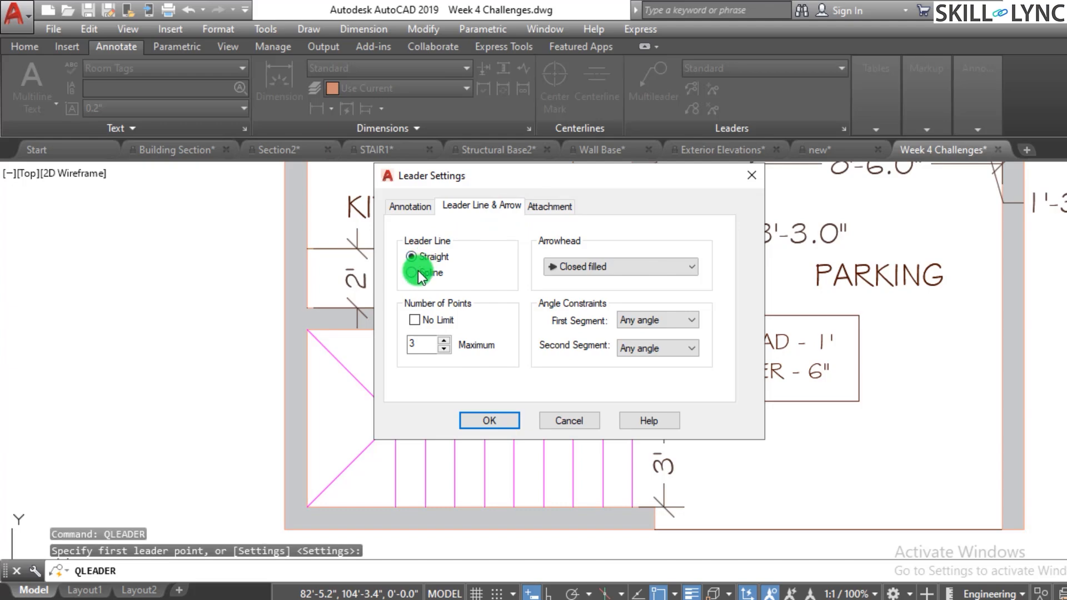
click(585, 267)
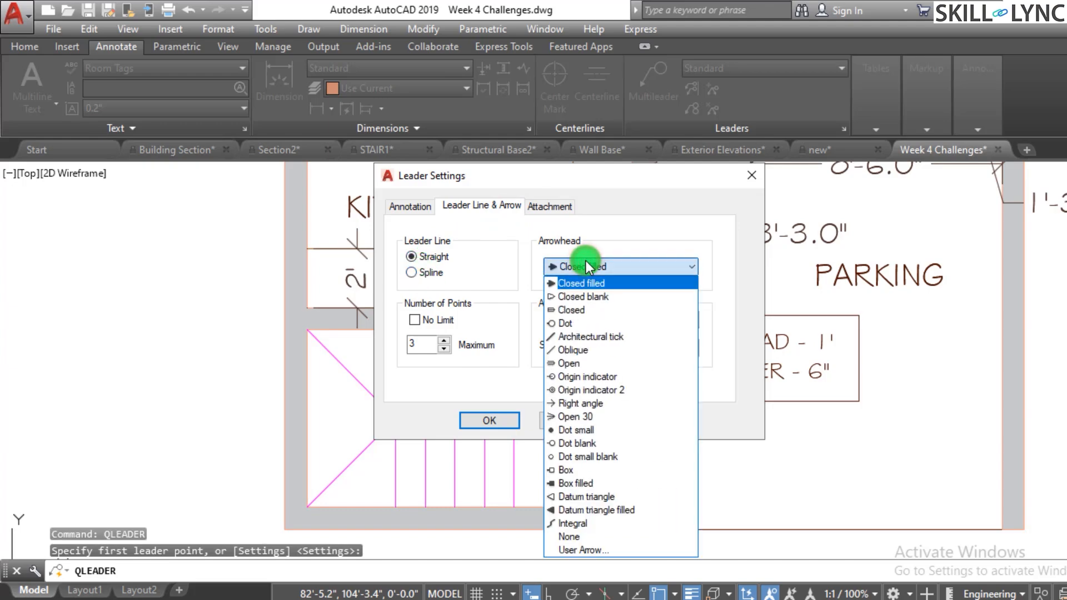
click(595, 297)
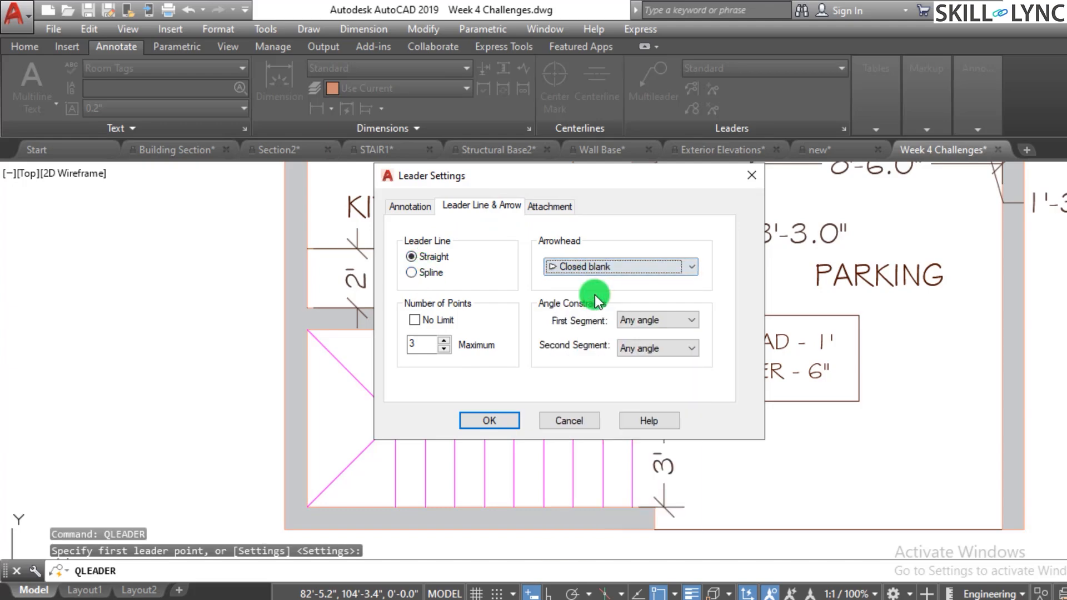
click(667, 325)
click(667, 324)
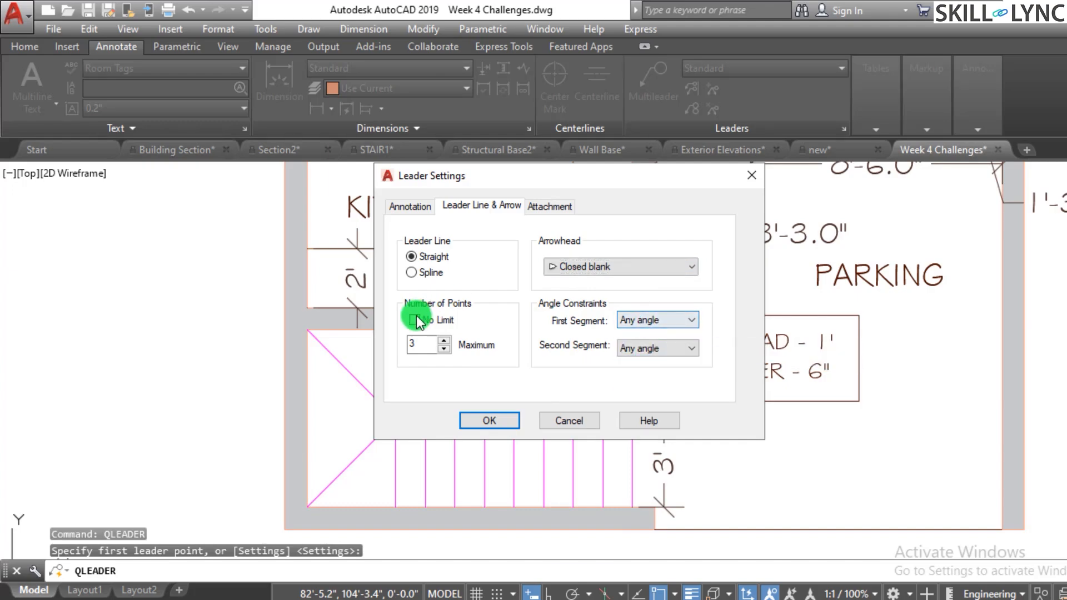
drag(430, 345, 379, 345)
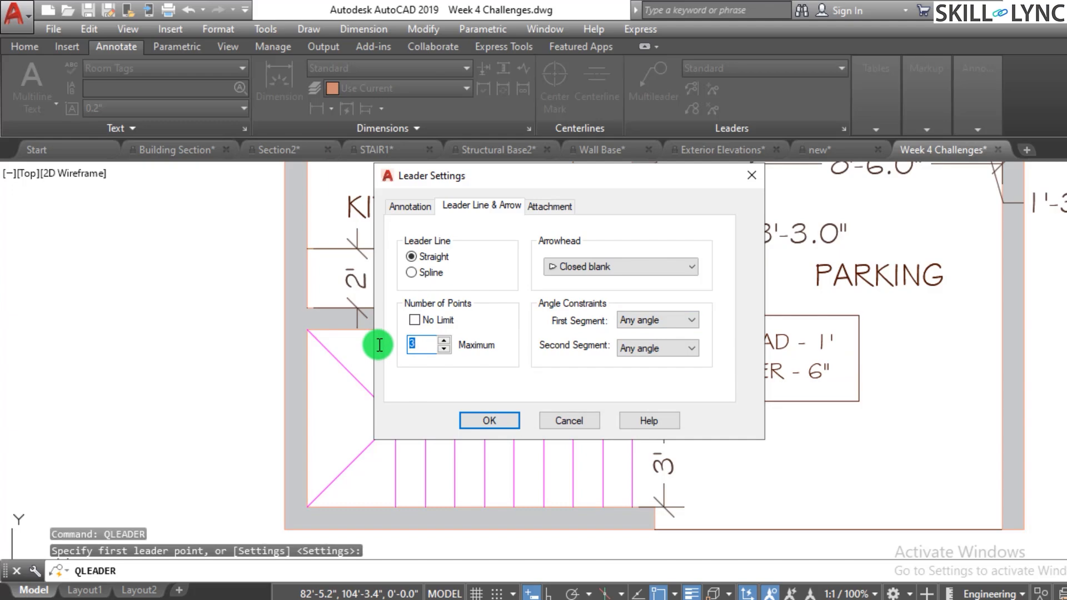
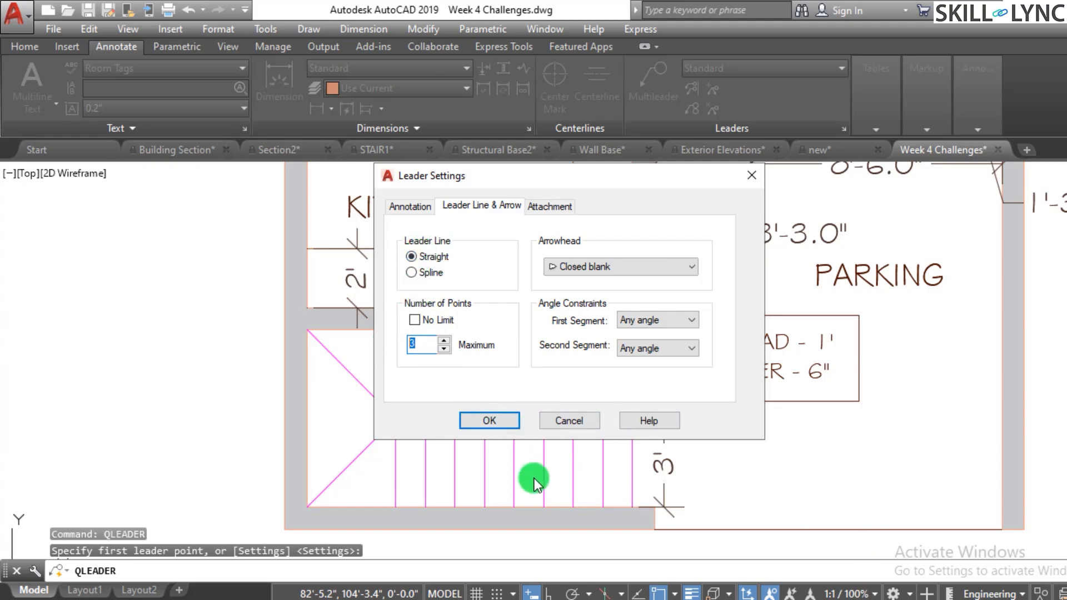
click(491, 418)
- Draw a quick leader with ortho on from just outside the upper flight, about 9'-9" across to the landing, then down toward the lower flight
scroll(642, 464, up, 4)
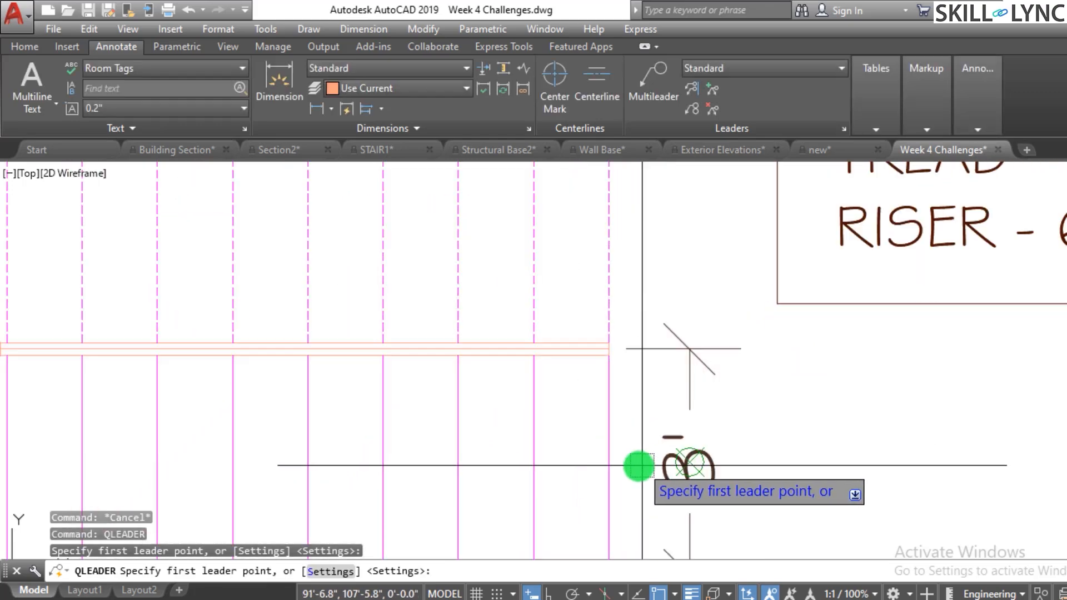
scroll(596, 370, down, 2)
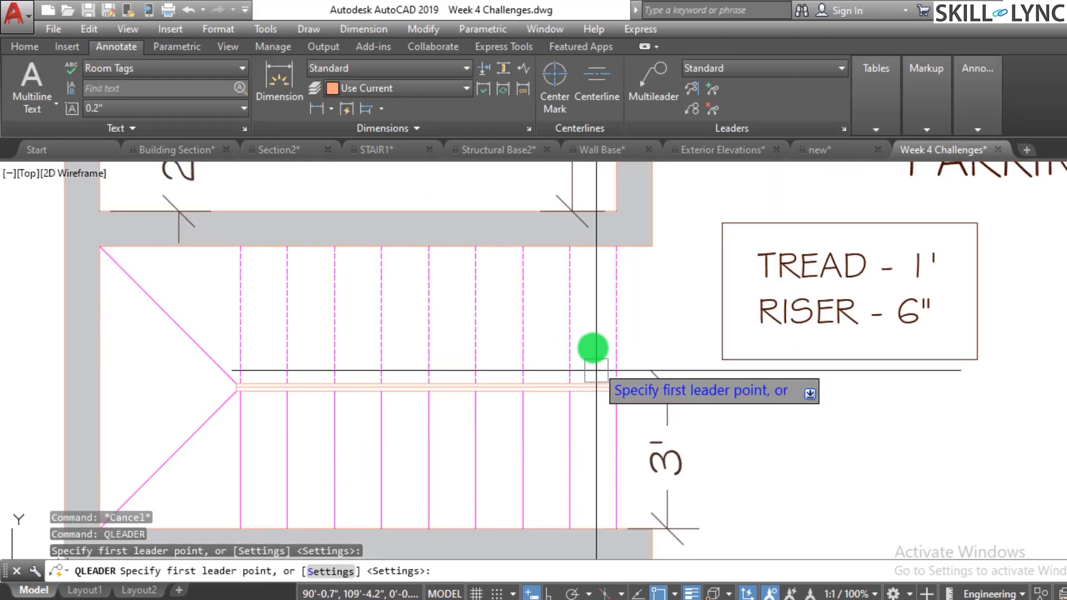
scroll(596, 370, up, 2)
click(654, 298)
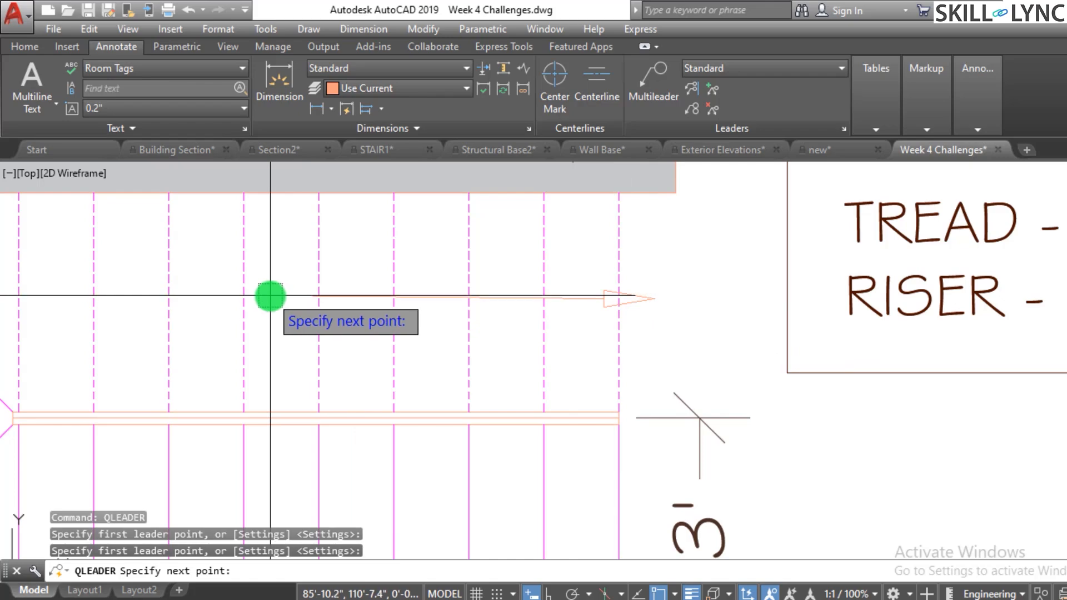
scroll(271, 296, down, 1)
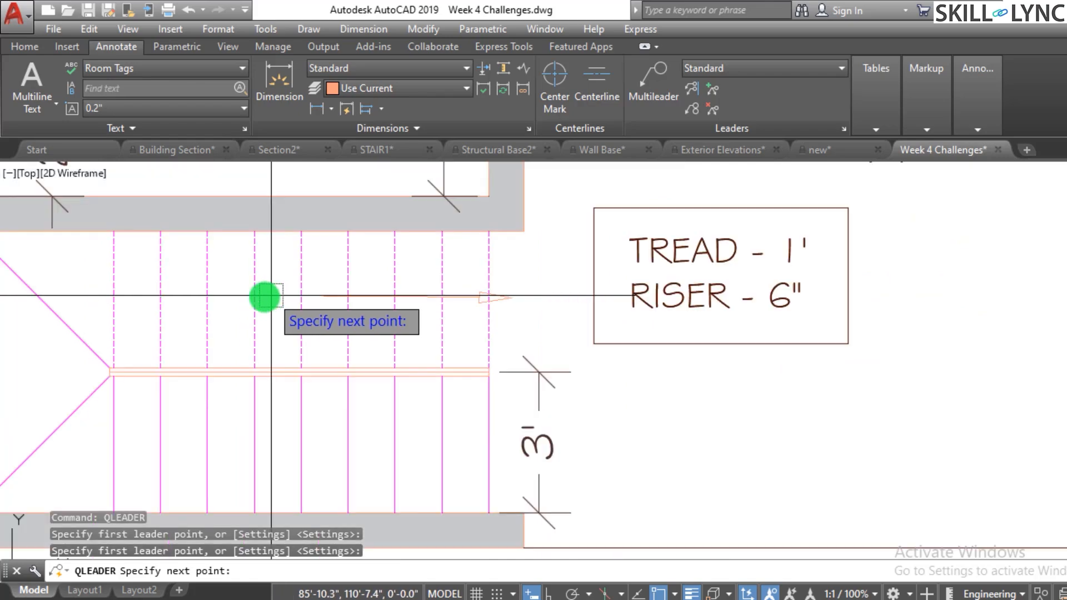
click(549, 594)
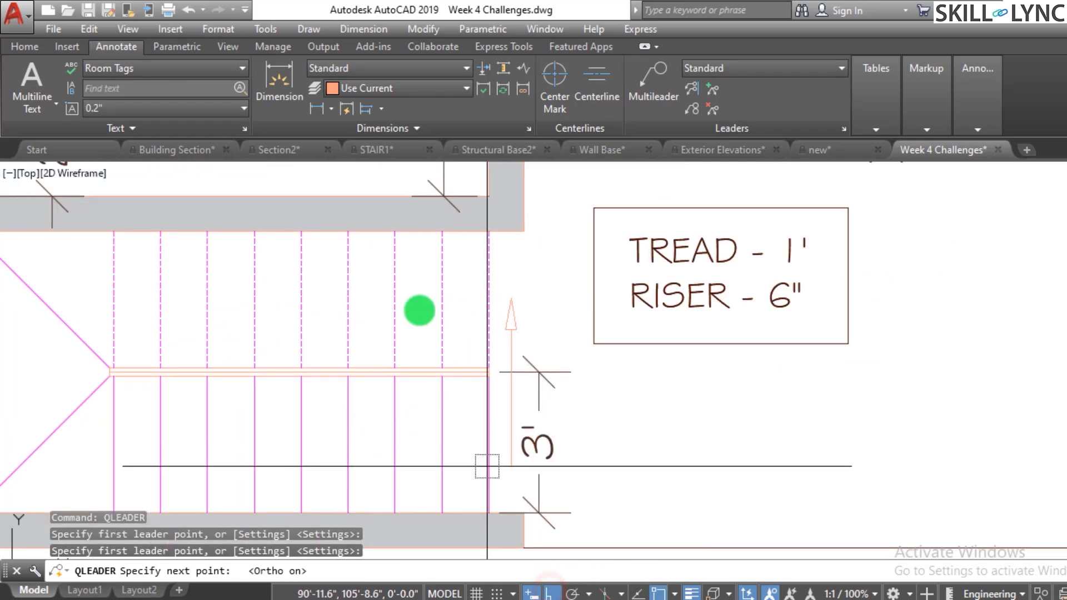
scroll(419, 294, down, 2)
scroll(238, 298, down, 3)
scroll(310, 281, up, 5)
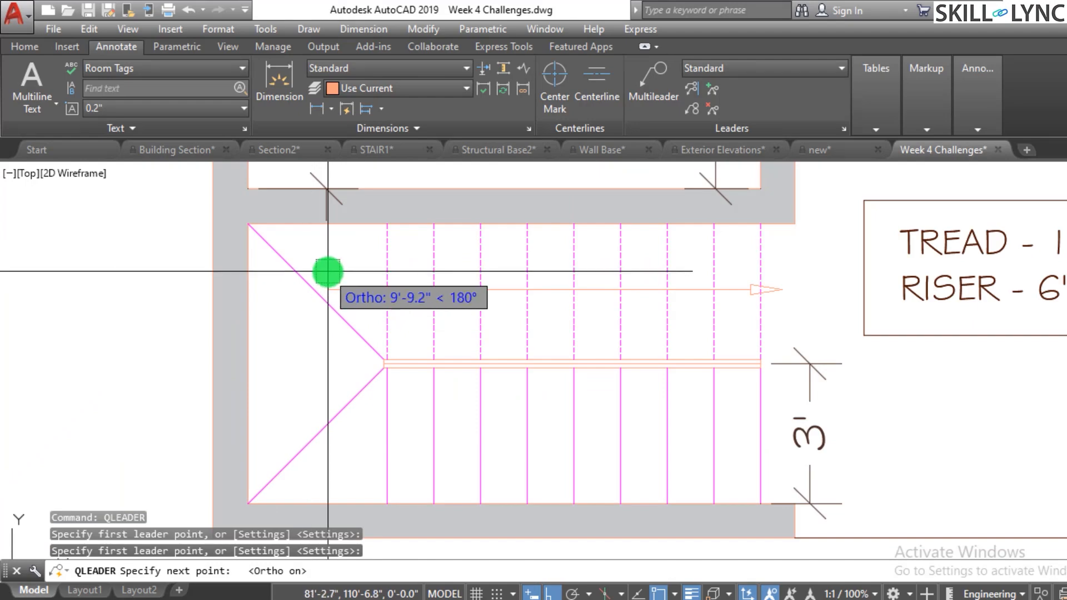
click(328, 273)
scroll(341, 421, down, 2)
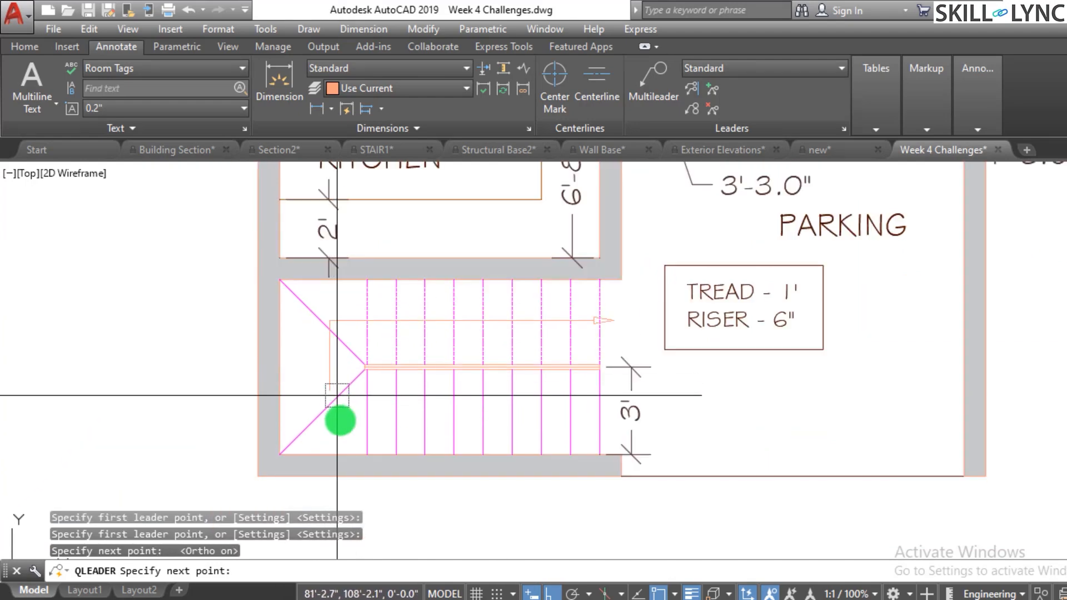
click(343, 434)
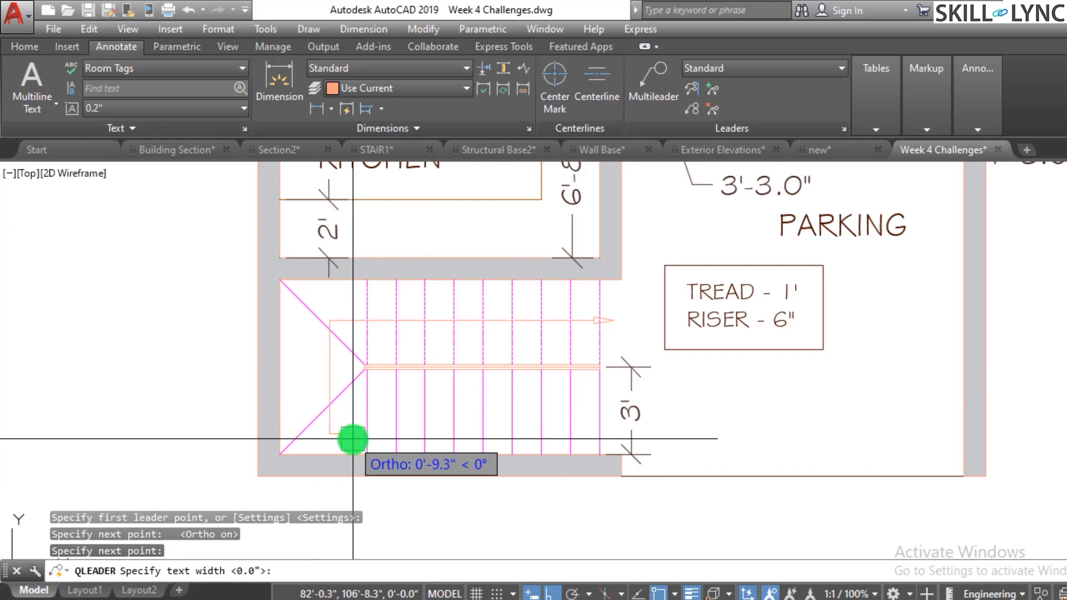
- Keep the default text width and annotate the staircase leader with the text "up"
key(Return)
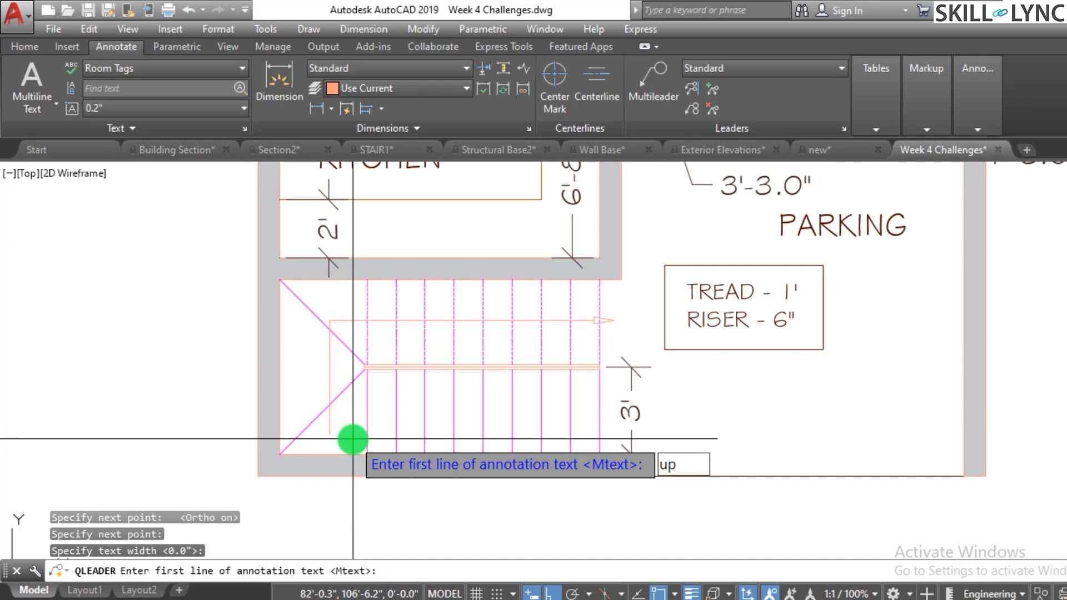
key(Return)
key(Return)
key(Escape)
key(Escape)
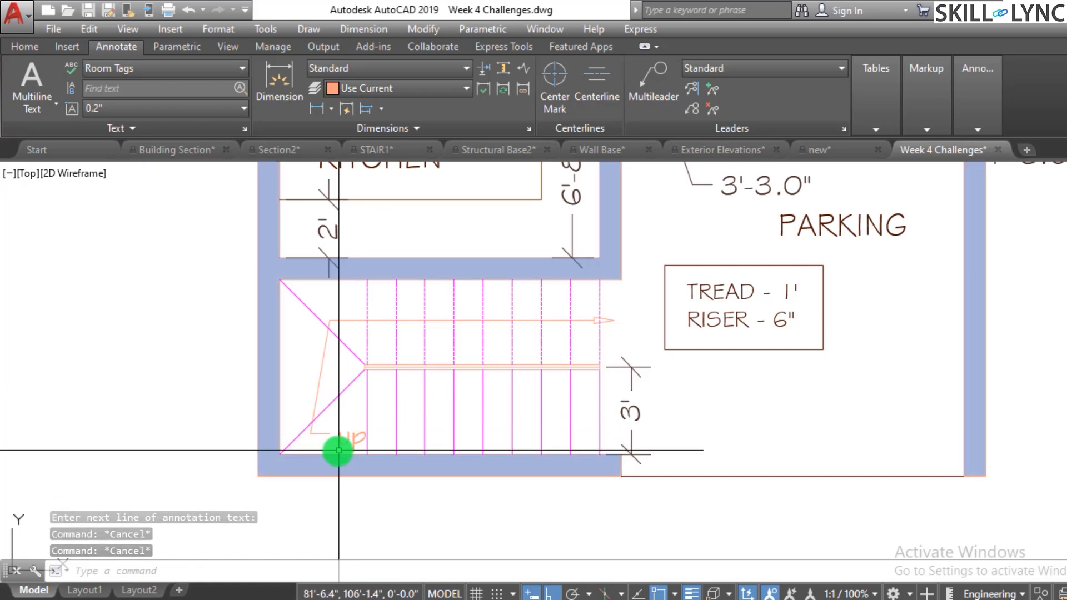
- Move the leader's "up" text slightly toward the first tread of the lower flight
click(360, 432)
click(340, 424)
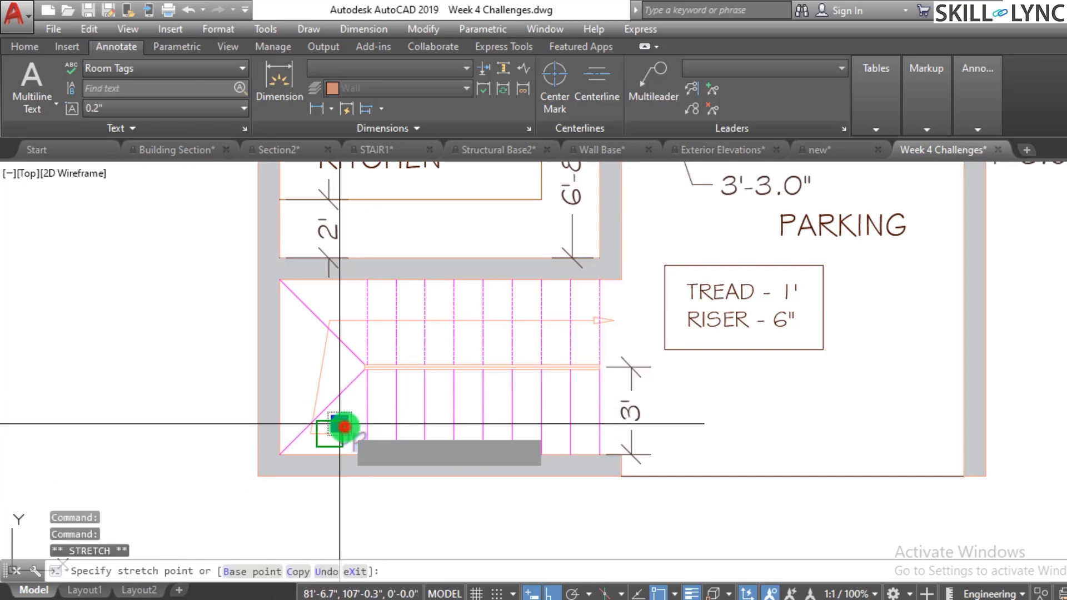
text(`)
key(Escape)
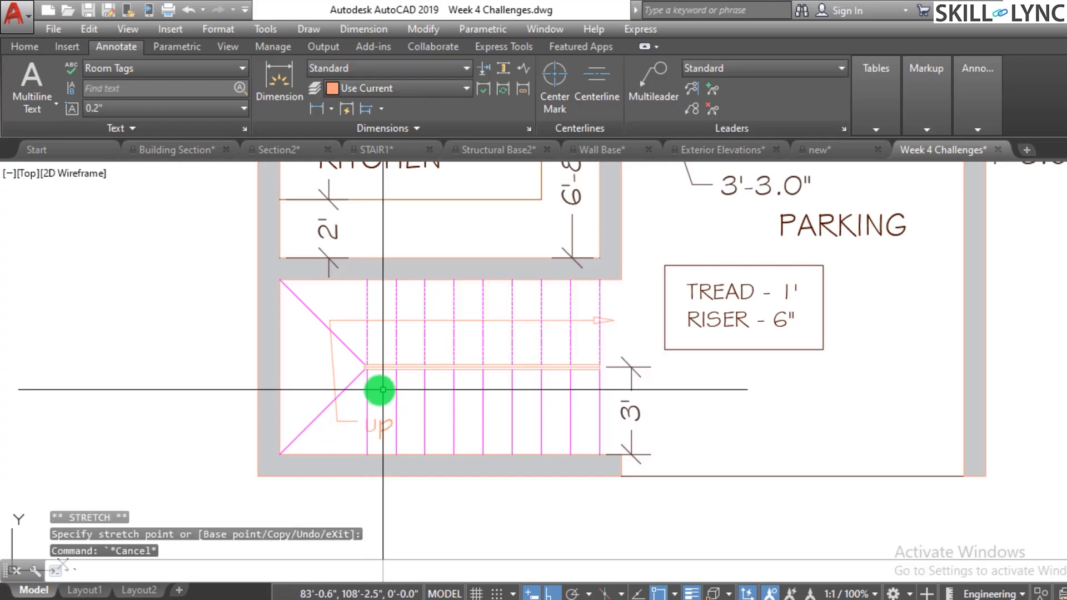
text(`u)
key(Return)
key(Escape)
key(Escape)
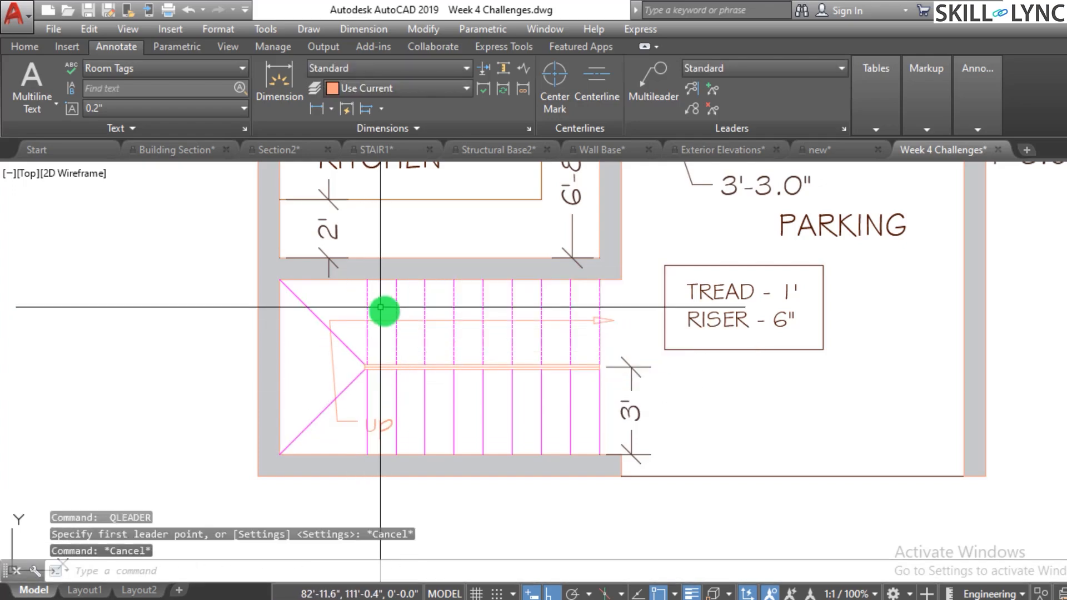
- Erase the staircase leader and its "up" text
click(391, 319)
key(Delete)
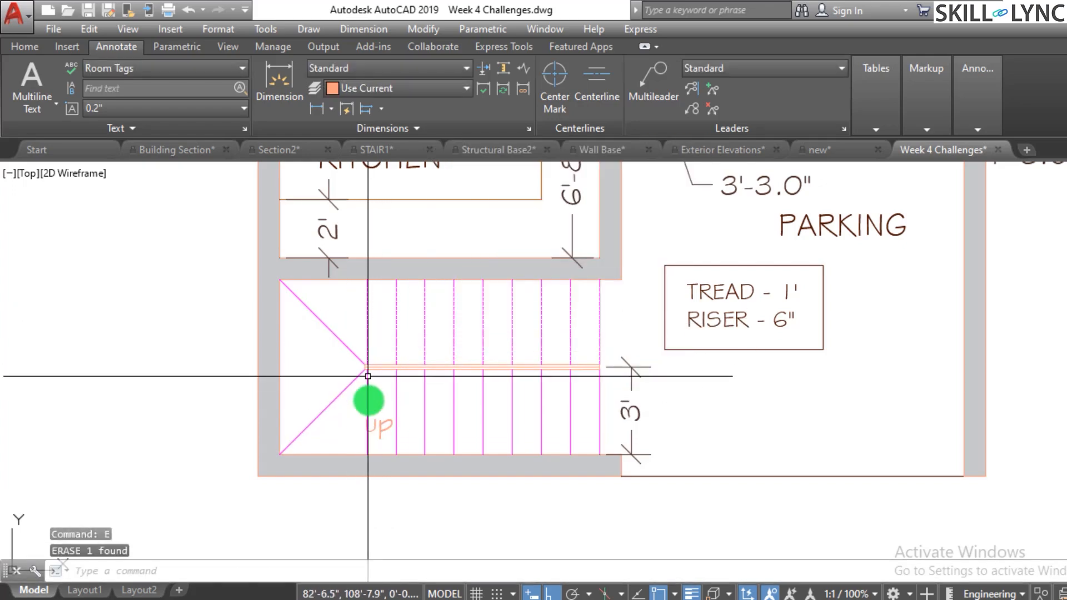
click(381, 429)
key(Delete)
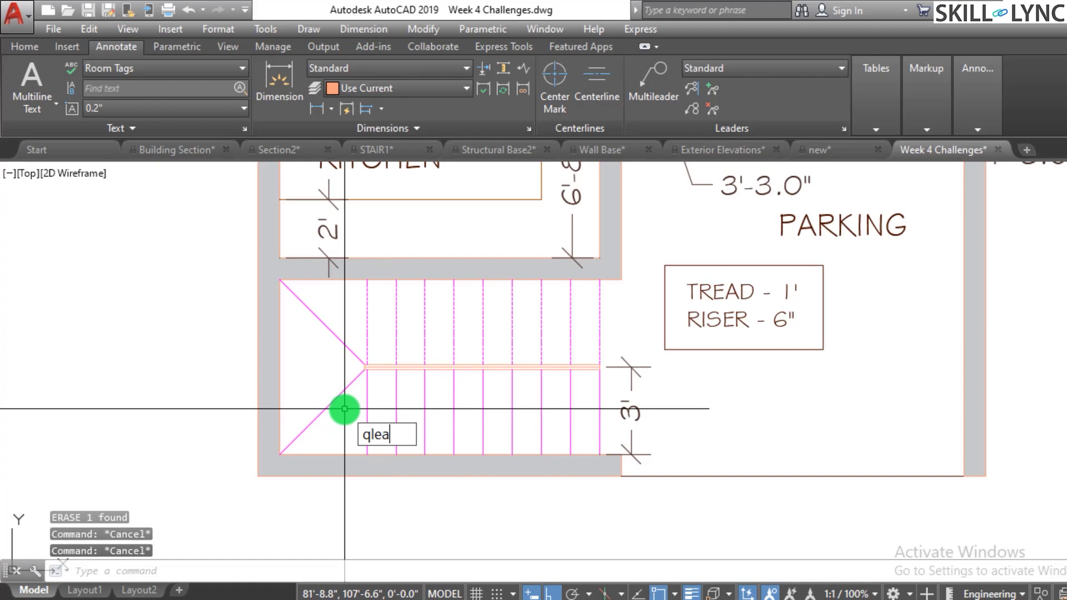
- Set the quick leader to a maximum of 4 points with the first segment constrained to 90°
text(qleader)
key(Return)
text(s)
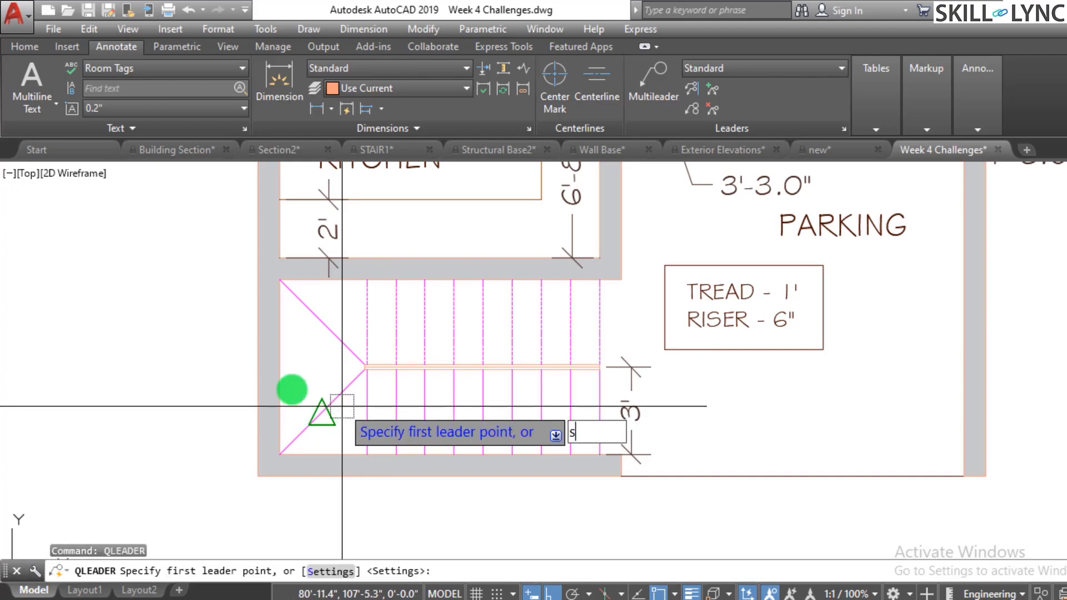
key(Return)
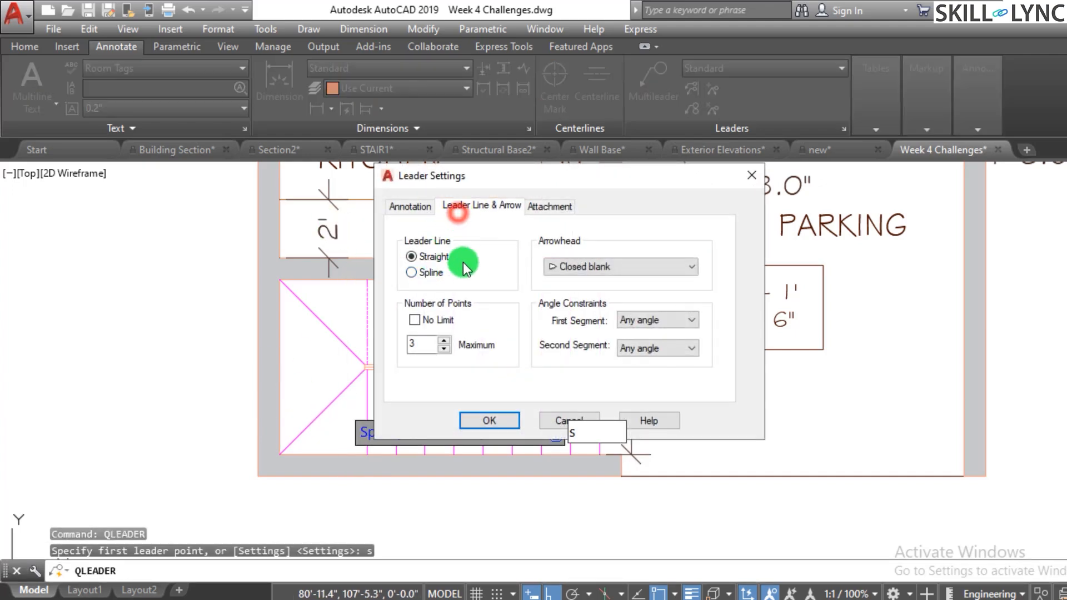
click(431, 345)
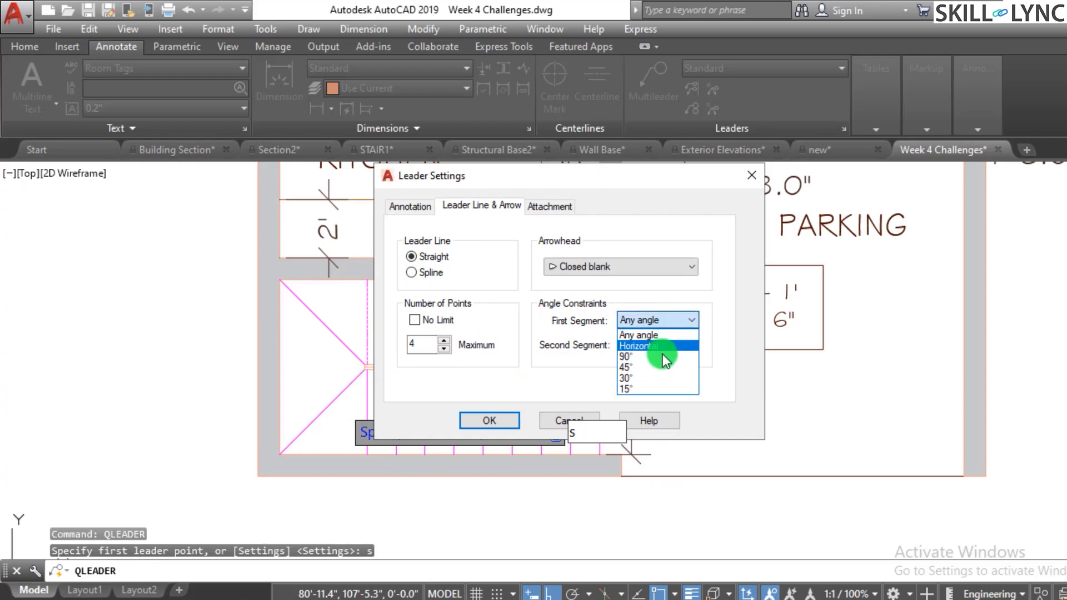
click(658, 358)
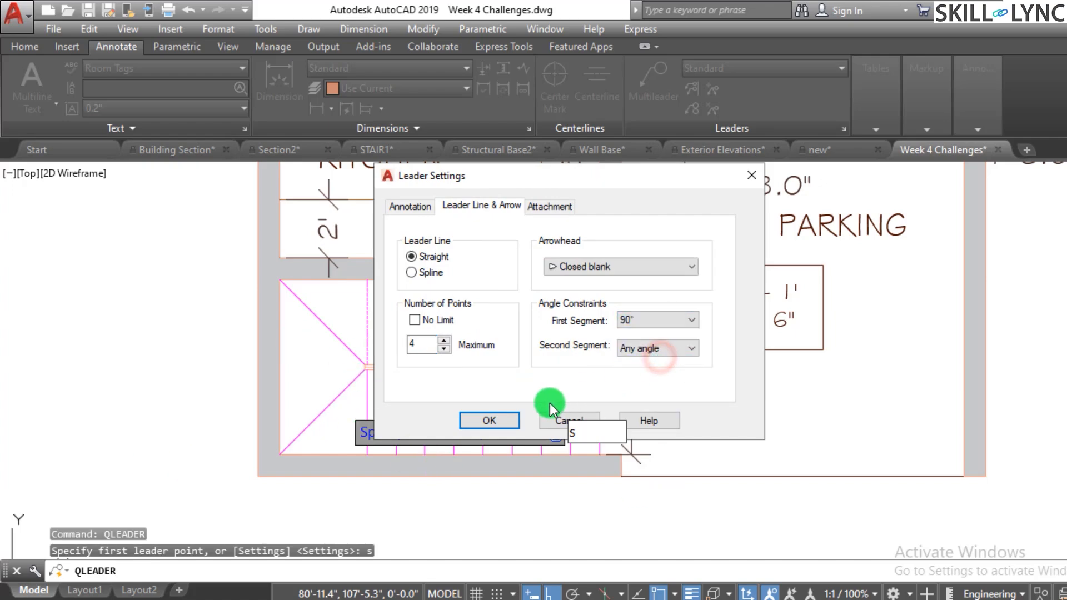
click(482, 421)
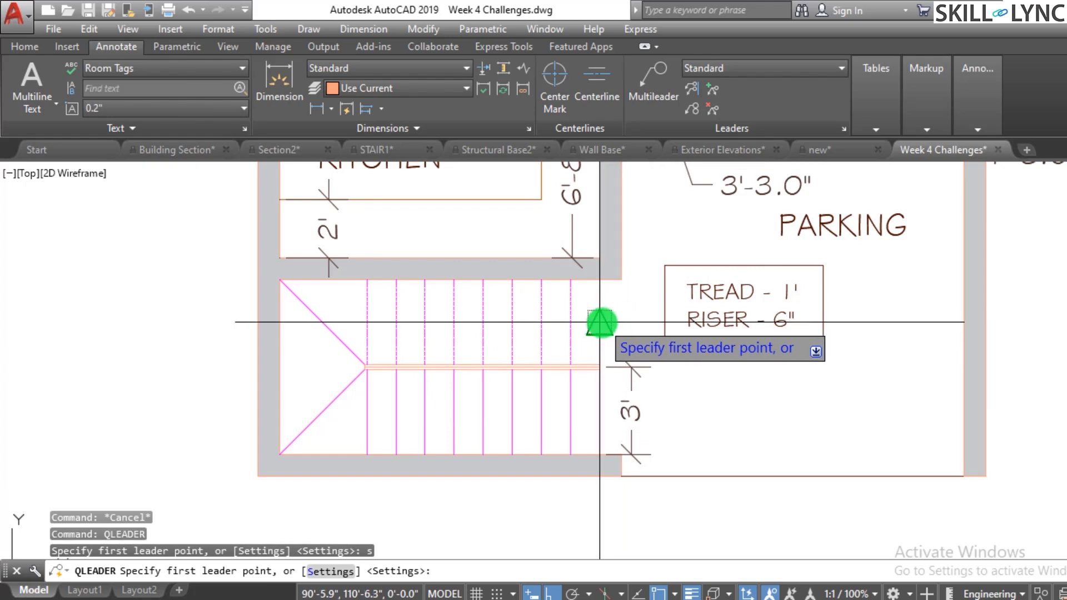
- Draw a four-point quick leader with ortho off from the upper flight's end, around the landing, to the 3' dimension, and annotate it "up"
click(600, 321)
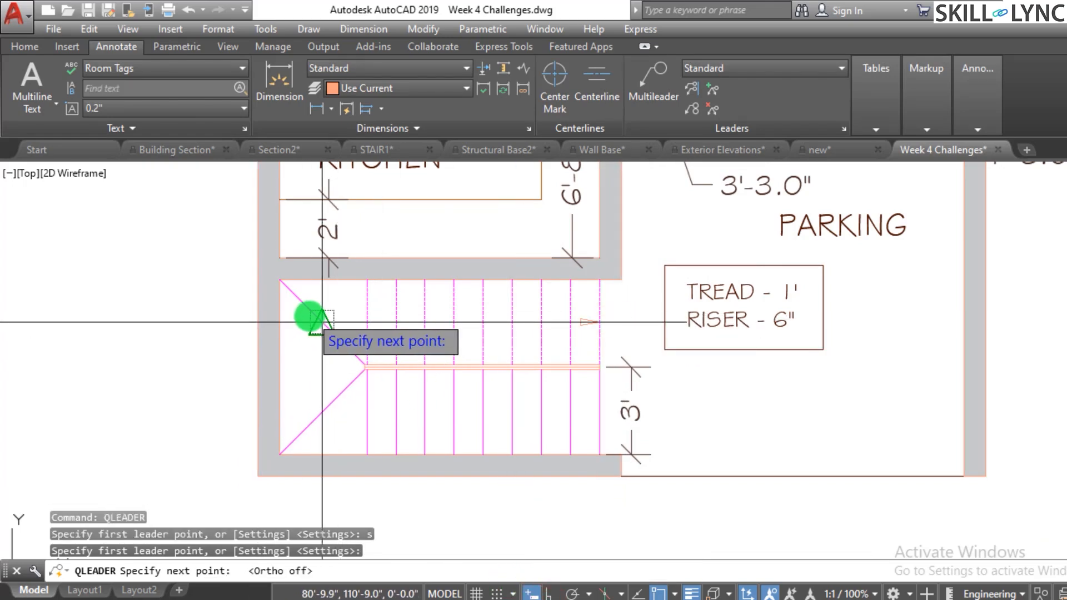
click(347, 315)
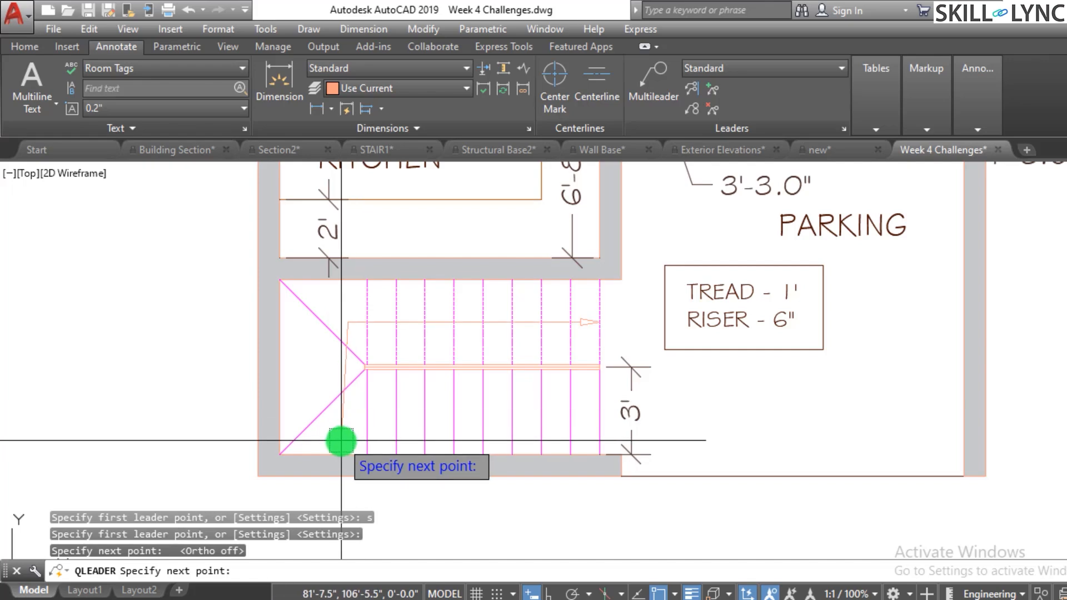
click(366, 411)
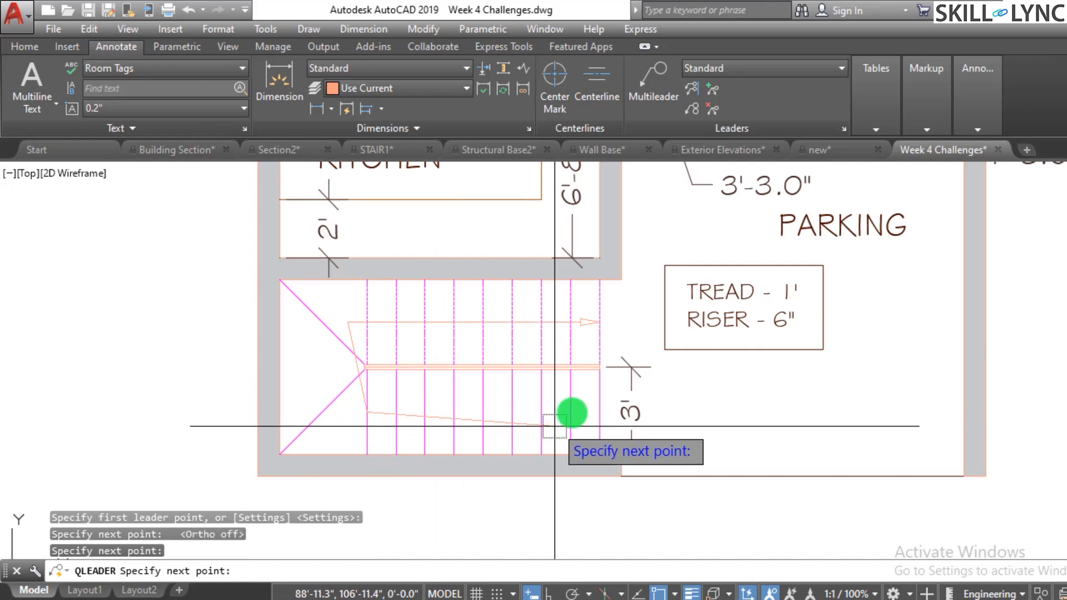
scroll(600, 411, up, 2)
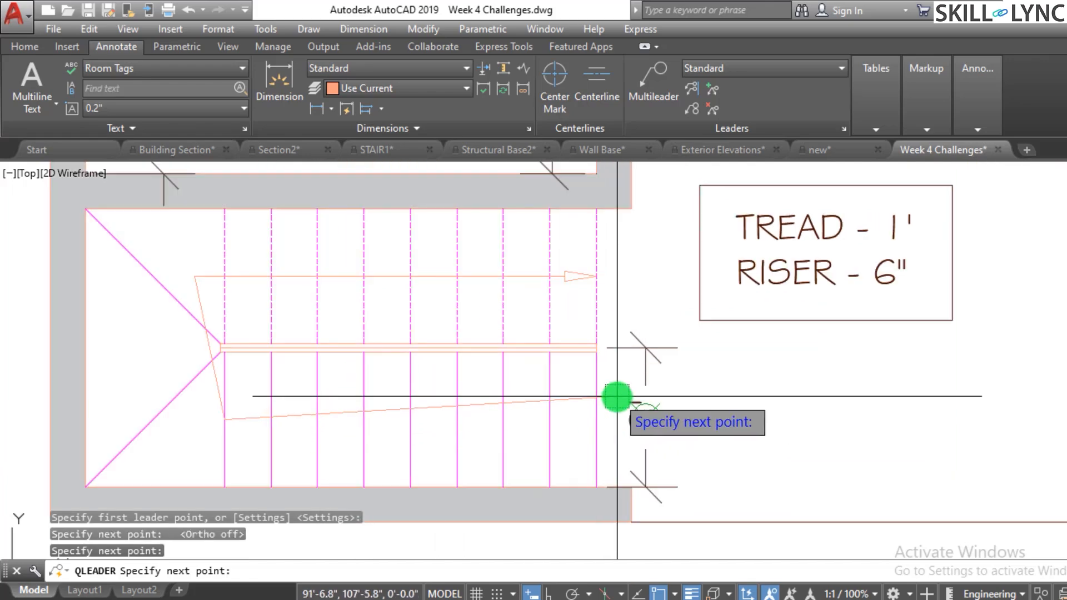
click(616, 396)
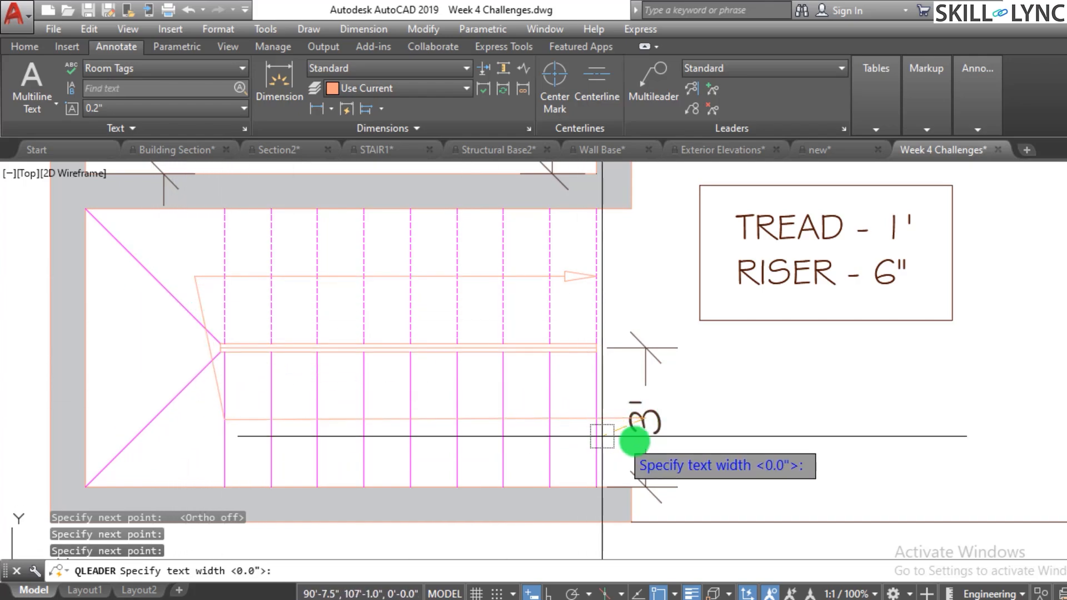
click(621, 364)
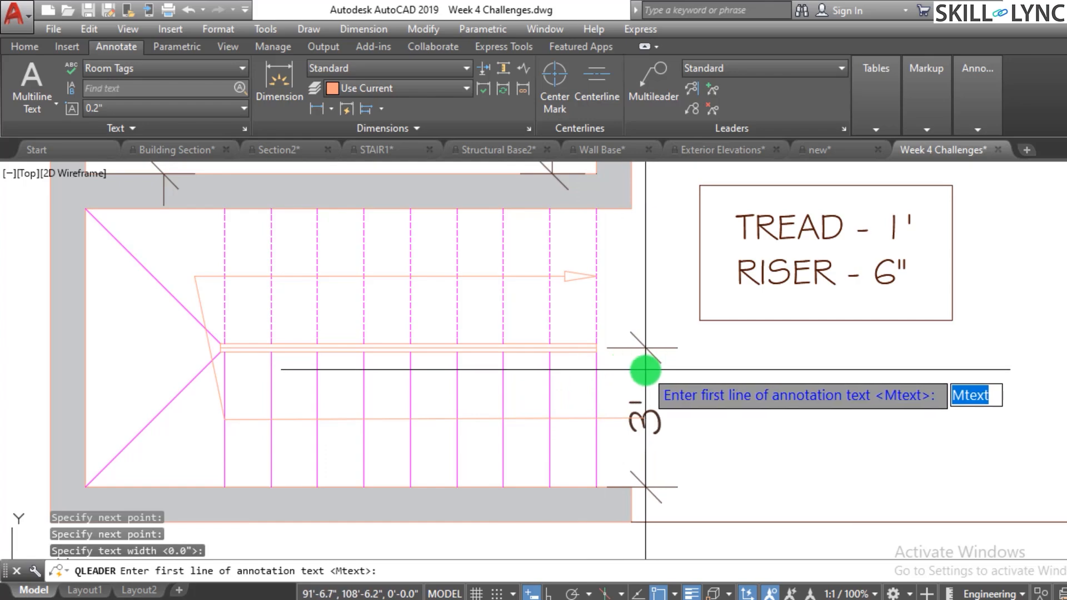
key(Return)
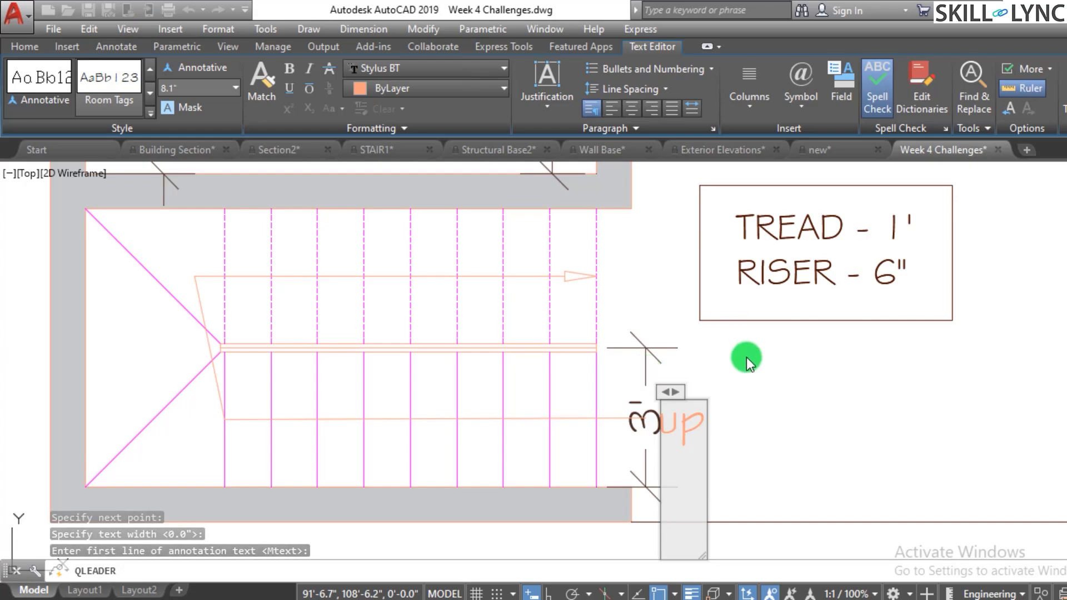
key(Escape)
key(Escape)
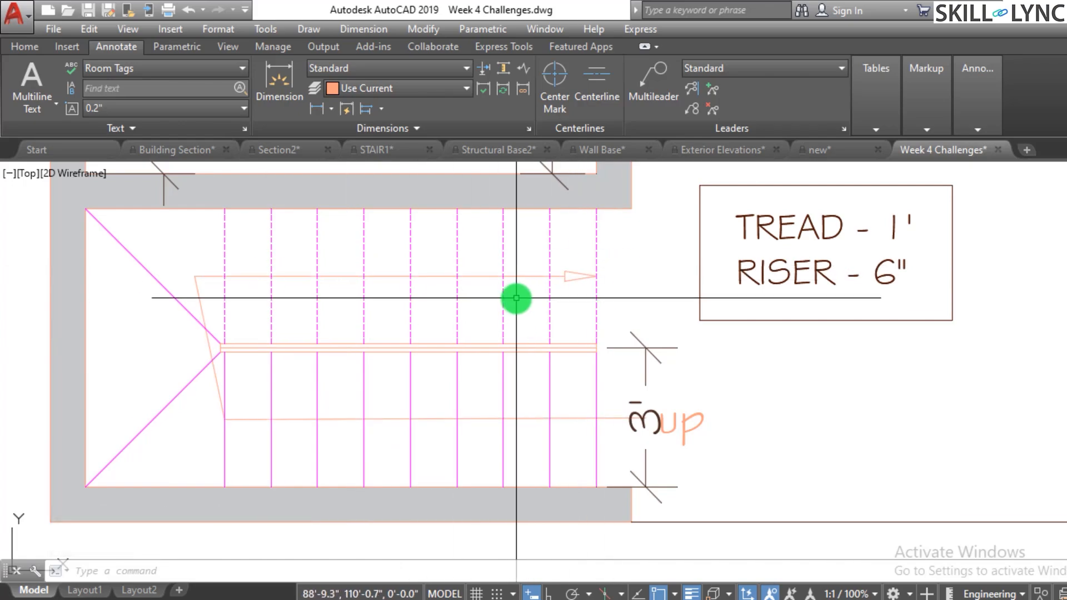
- Erase the direction leader line from the staircase, without its "up" text
click(484, 307)
click(469, 251)
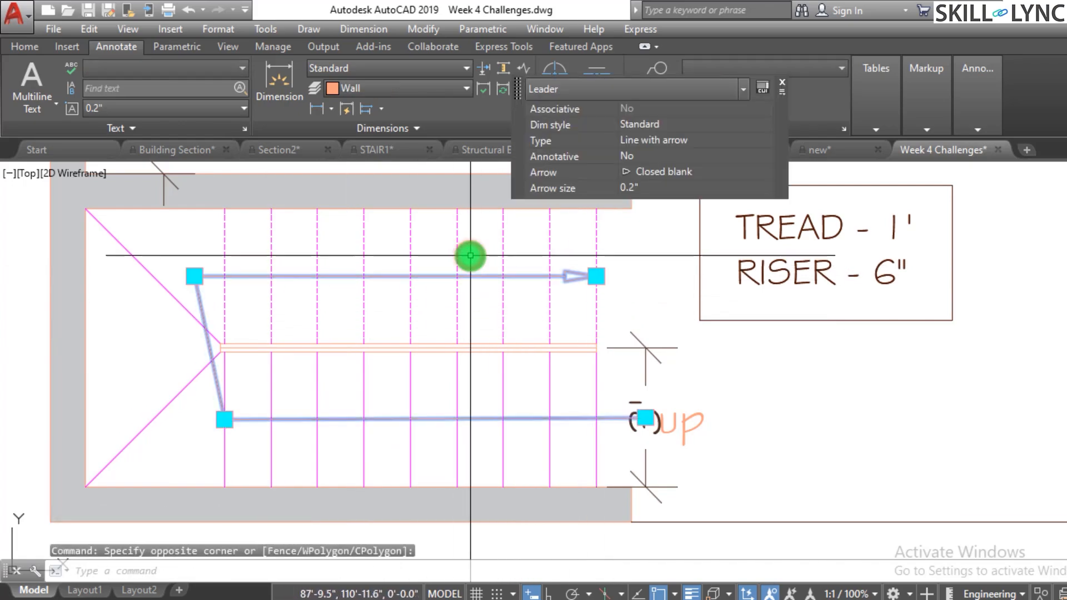
text(e)
key(Return)
scroll(486, 374, down, 5)
scroll(553, 305, up, 3)
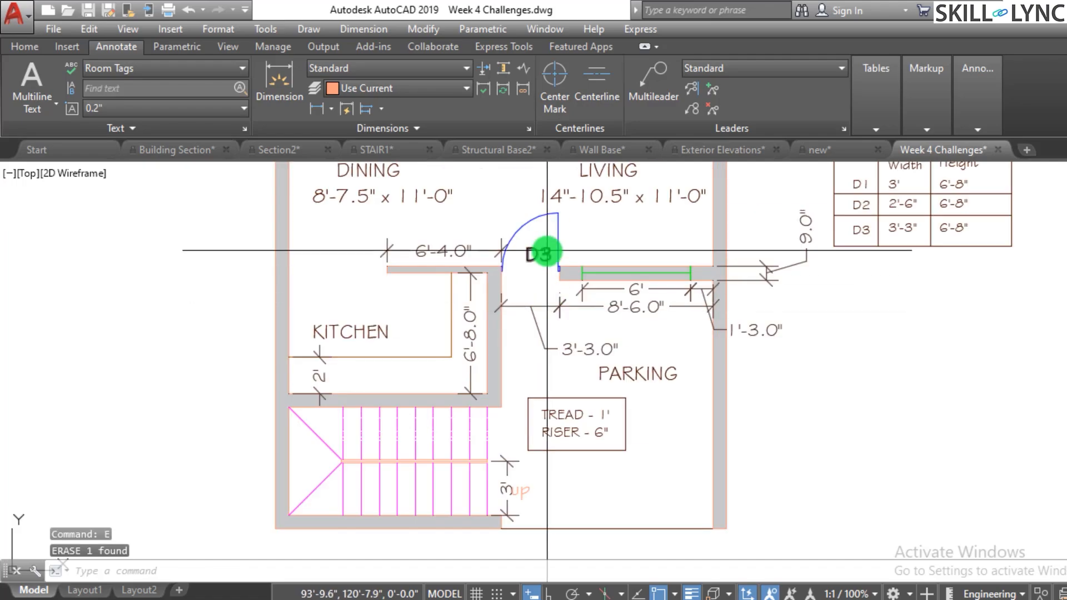
- Switch to the model space of the Building Section drawing and examine the roof slope and eave at the right end
click(289, 151)
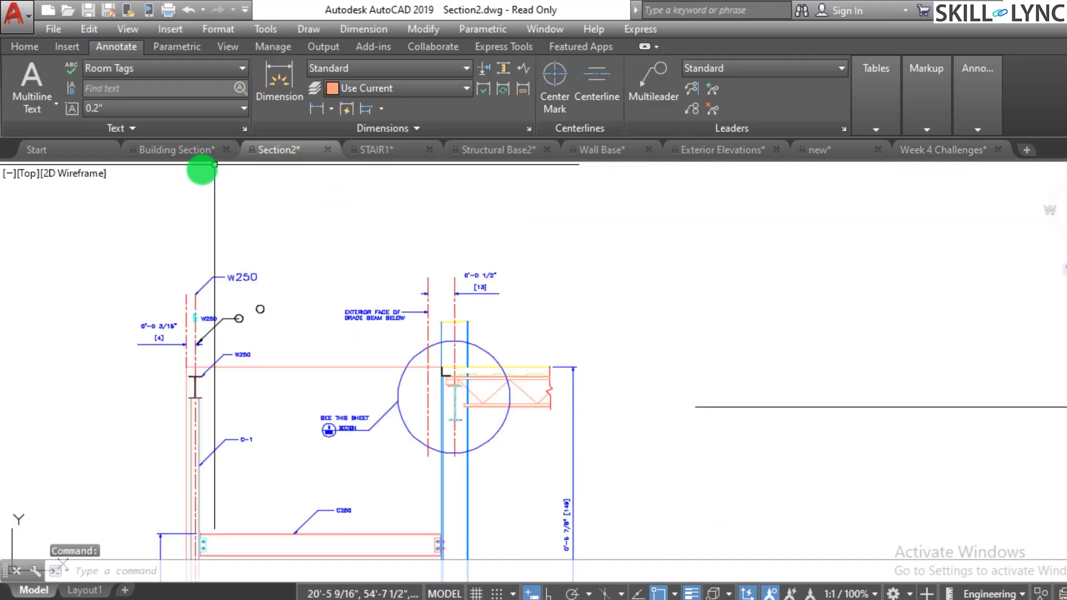
click(154, 150)
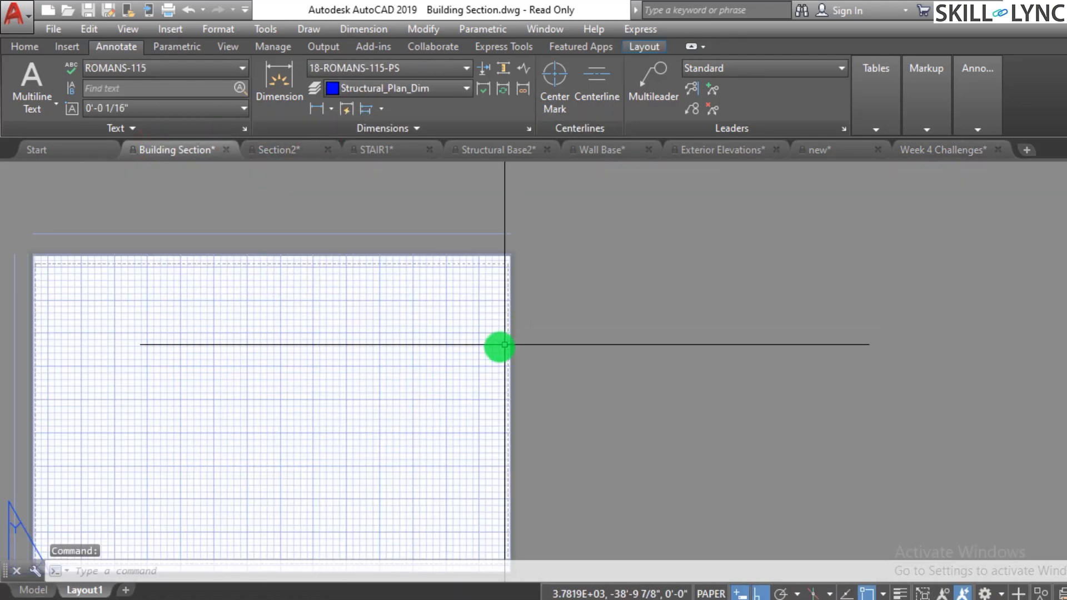
click(36, 590)
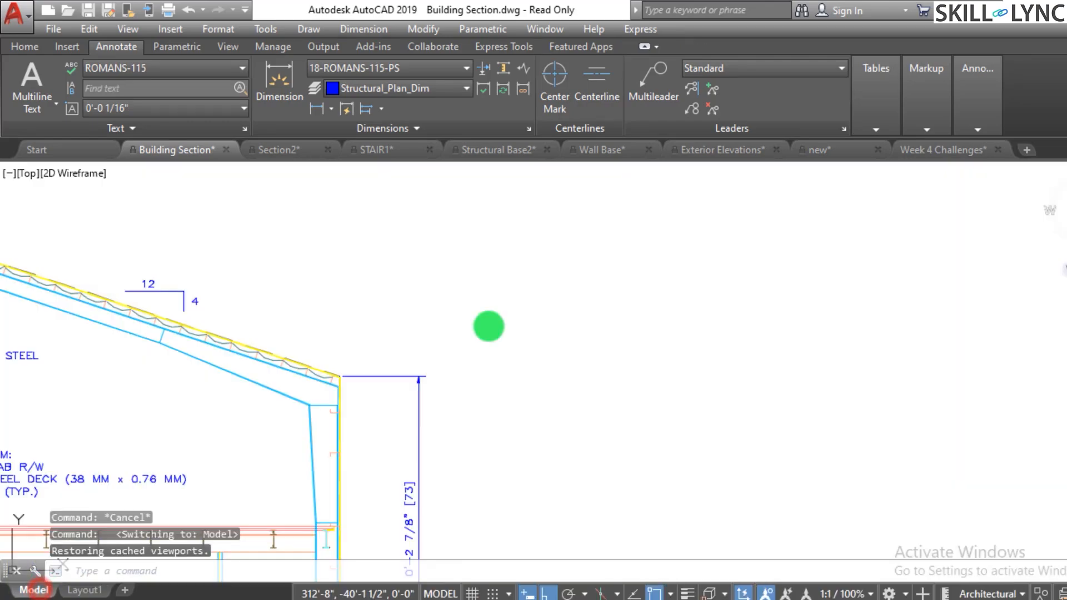
scroll(547, 329, down, 3)
scroll(537, 336, down, 2)
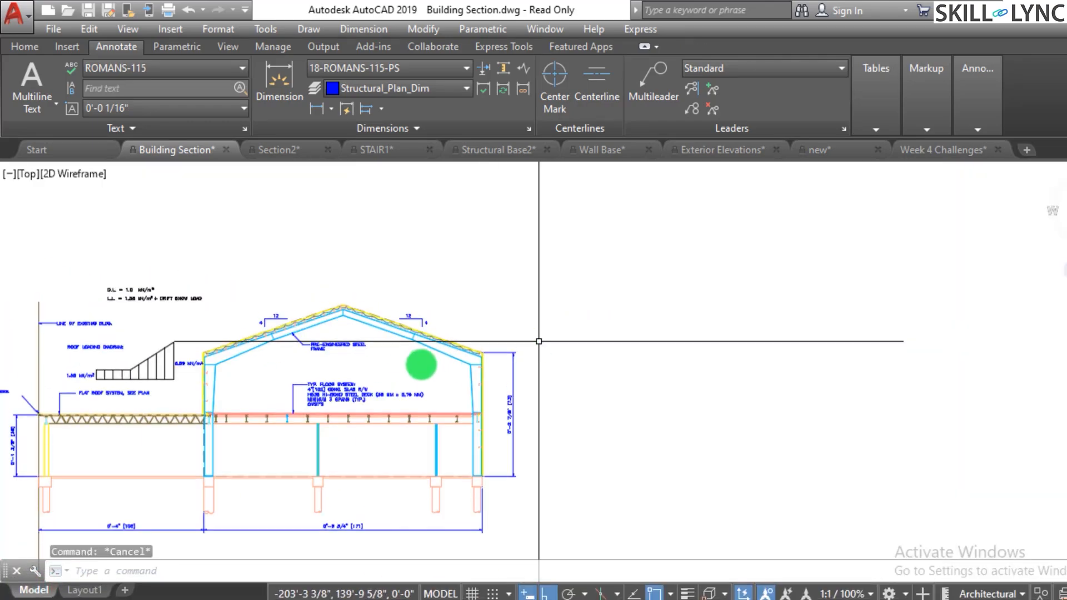
scroll(578, 302, up, 6)
key(Escape)
key(Escape)
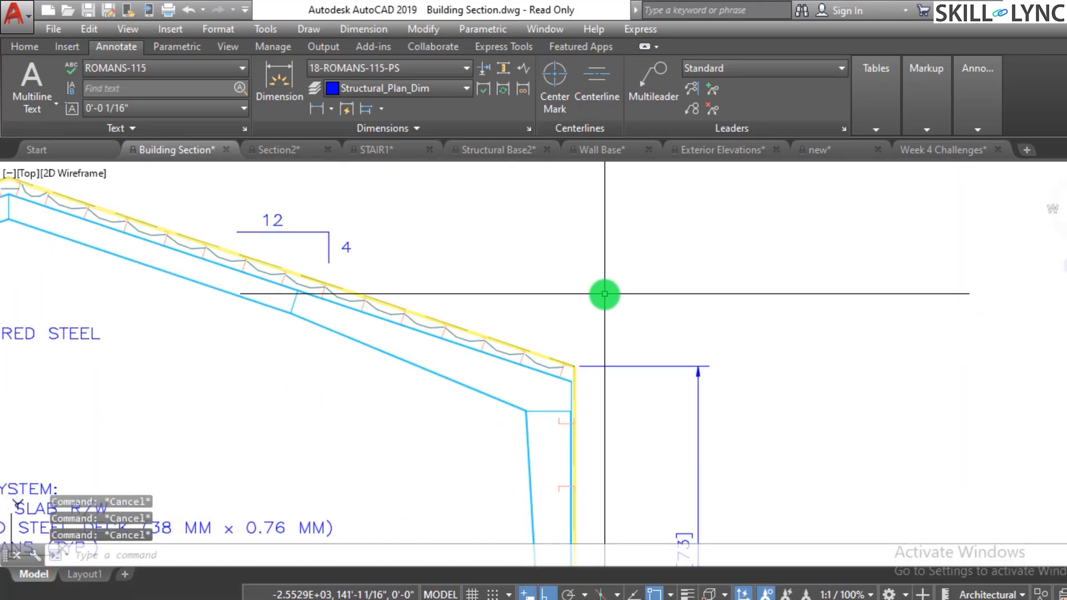
- Set the quick leader to a spline leader line with its first segment constrained to any angle
text(qleader)
key(Return)
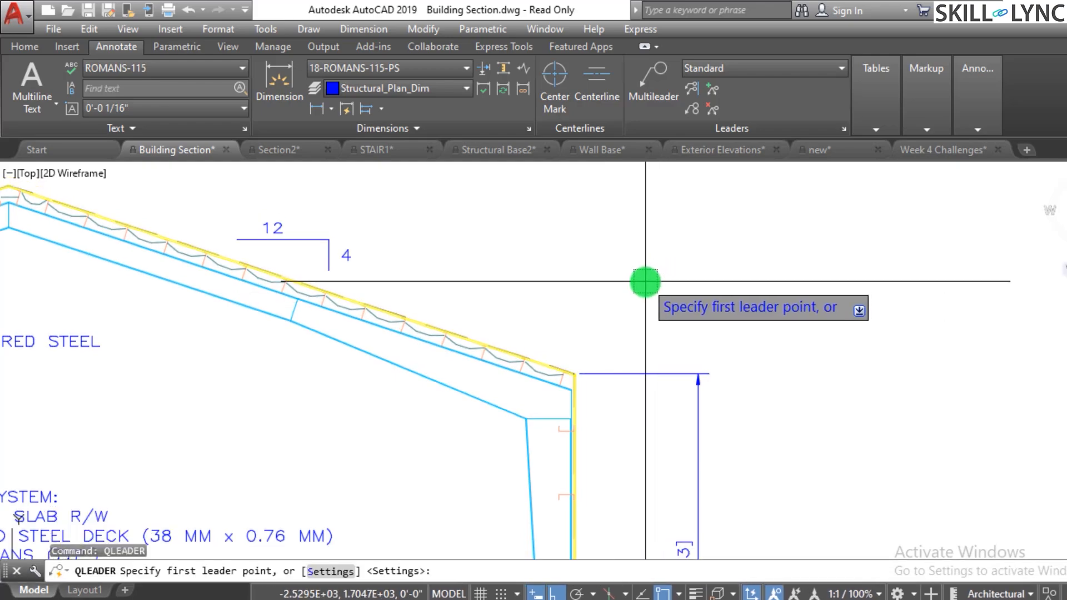
text(s)
key(Return)
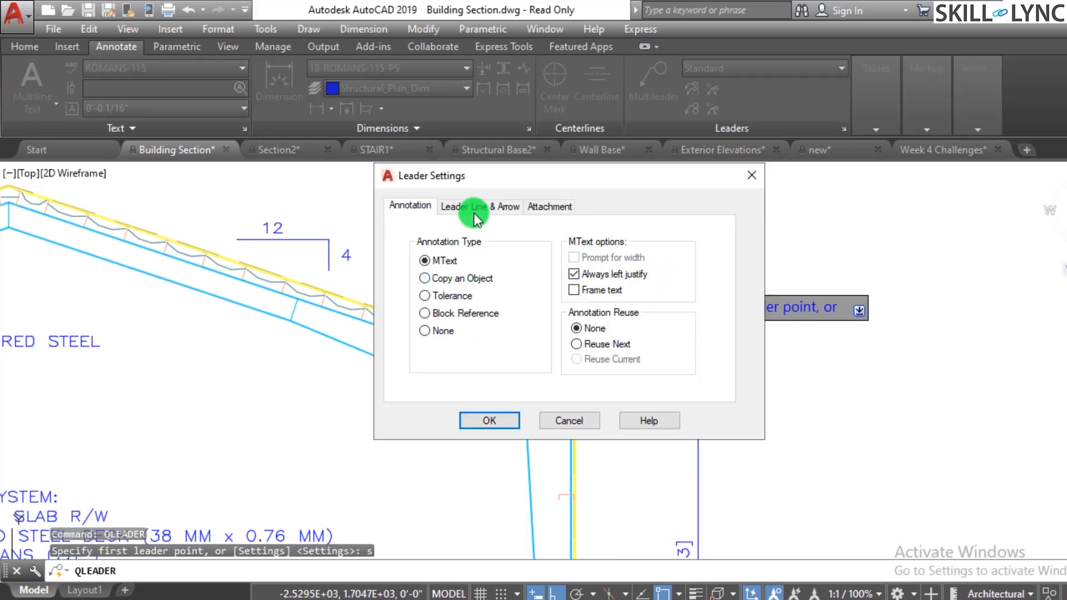
click(475, 212)
click(423, 260)
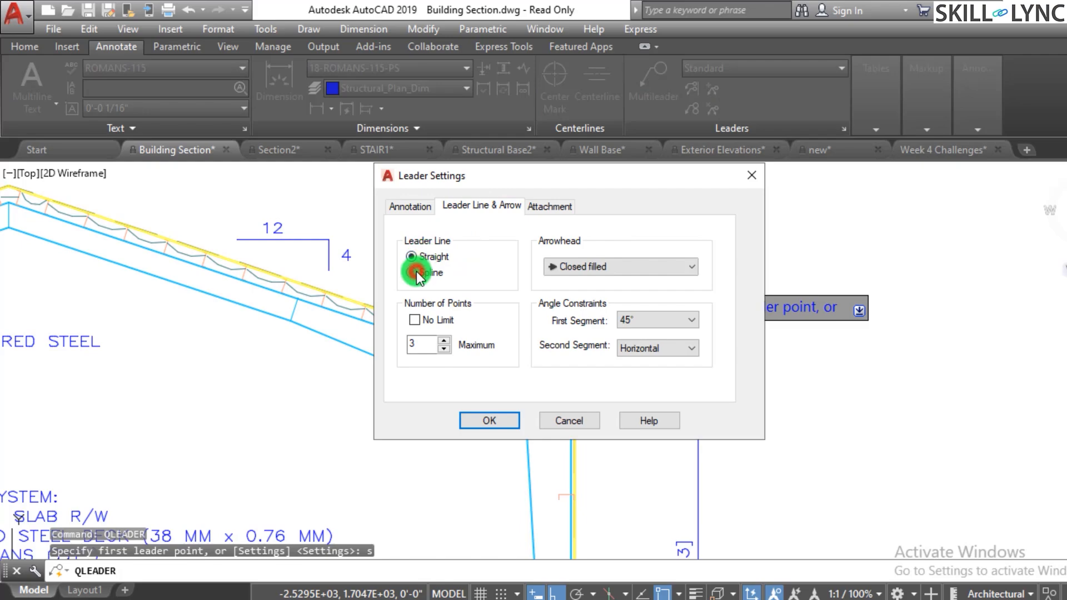
click(669, 347)
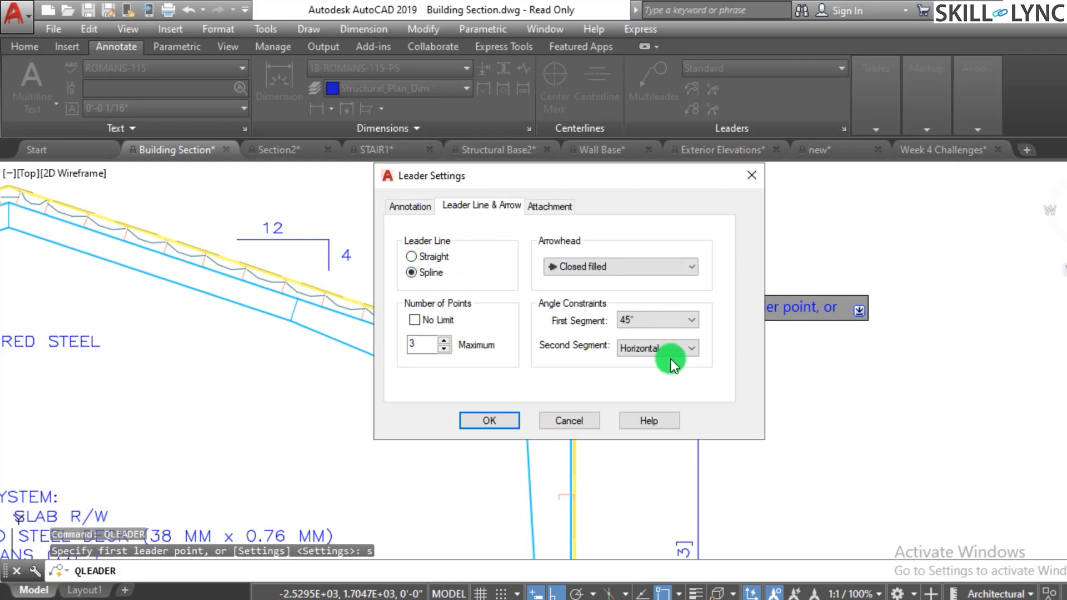
click(658, 320)
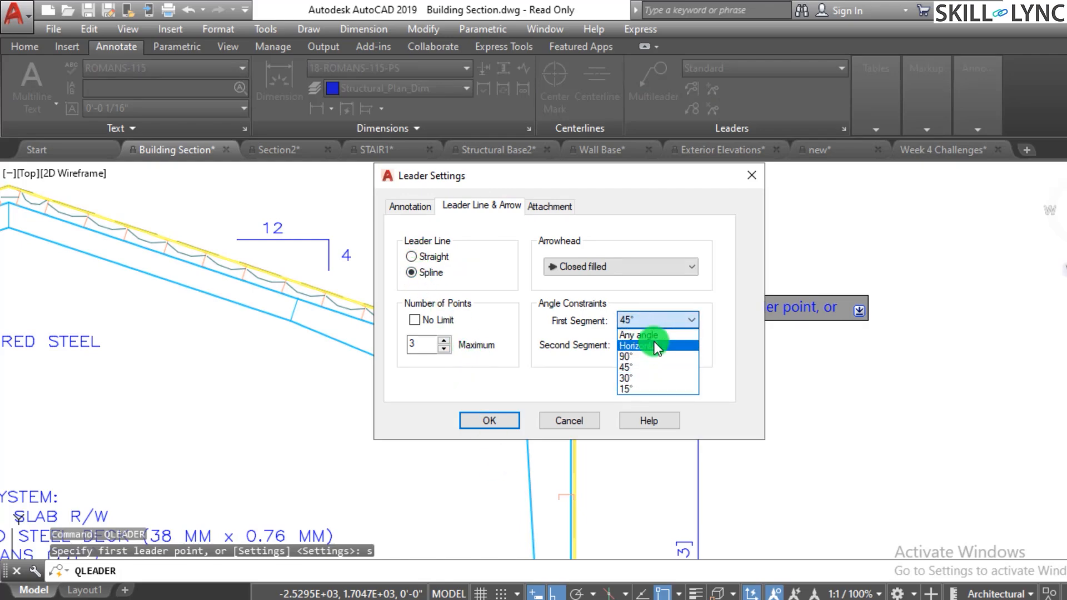
click(661, 334)
click(491, 420)
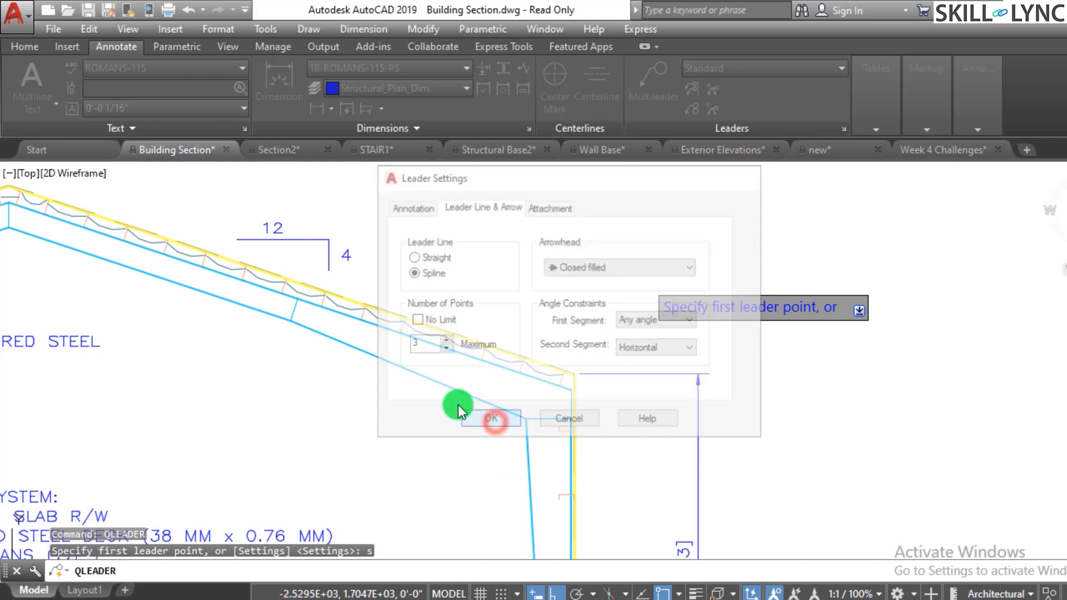
- Draw a three-point spline leader with ortho off from the right roof slope, curving up and across above the eave
click(407, 314)
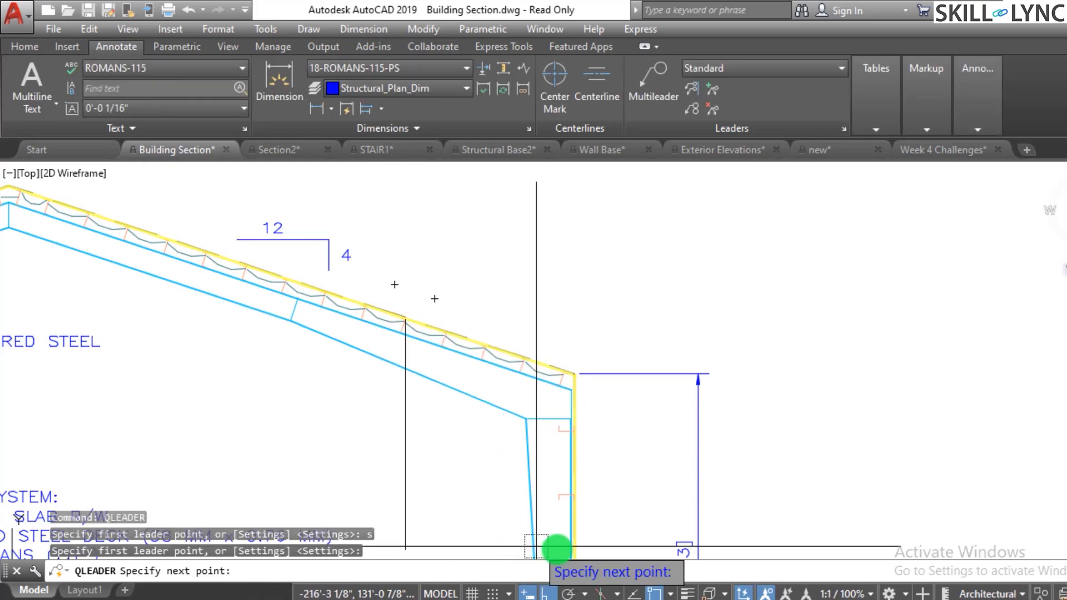
click(481, 236)
click(629, 248)
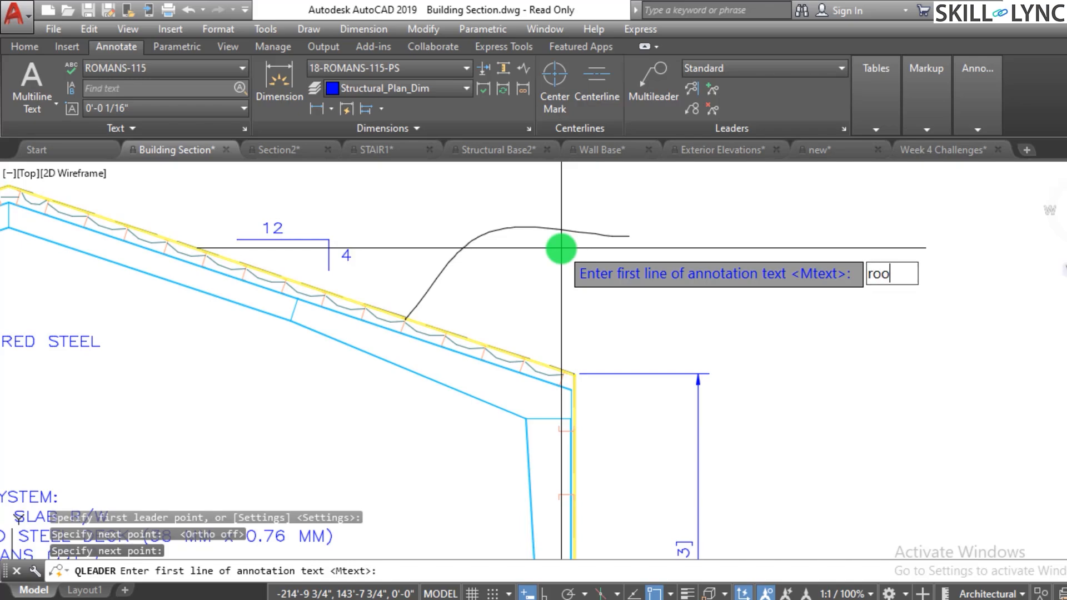
key(Return)
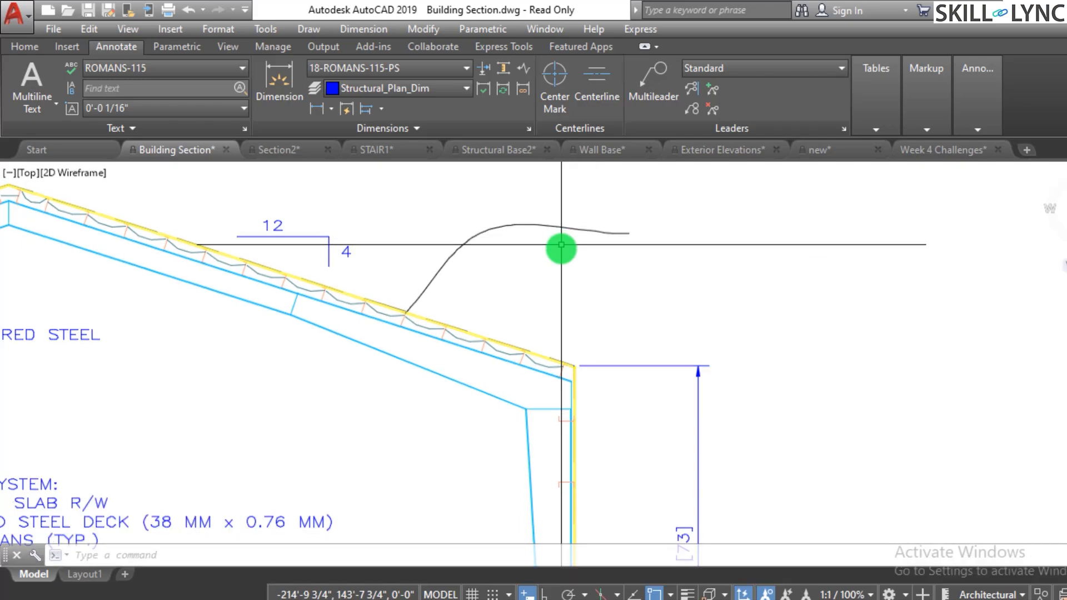
key(Escape)
key(Escape)
- Examine the spline leader and its closed filled arrowhead where it touches the roof edge
click(587, 246)
click(459, 193)
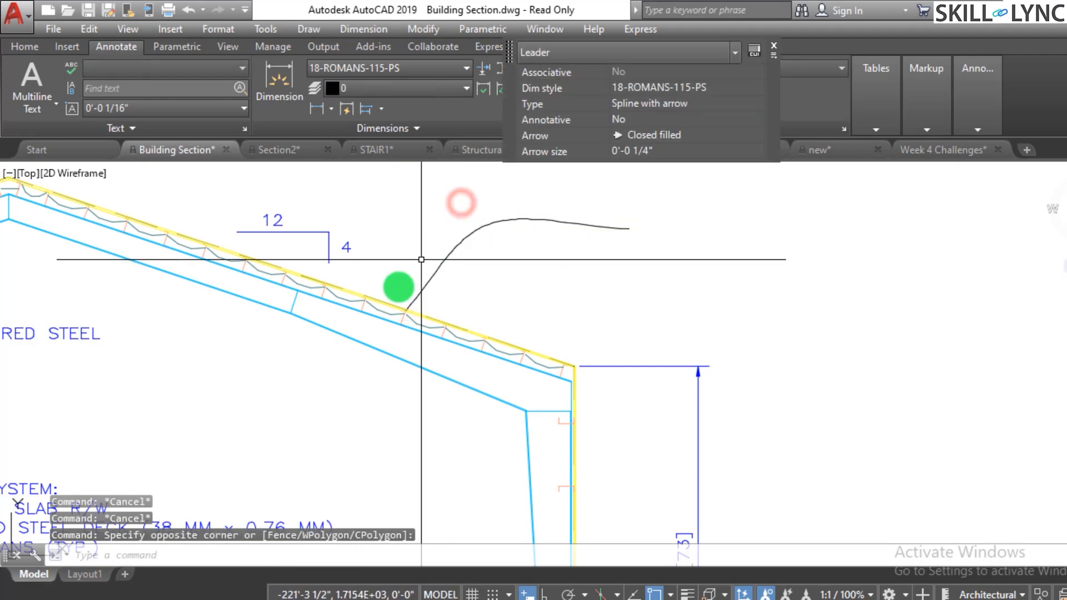
key(Escape)
scroll(424, 326, up, 6)
scroll(405, 435, up, 6)
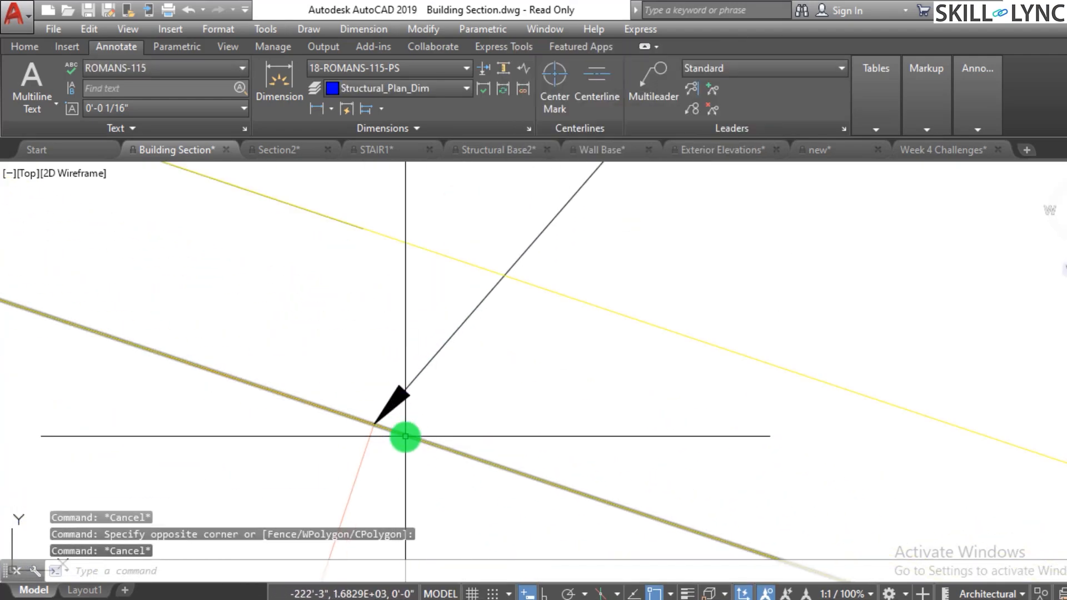
click(405, 383)
click(343, 353)
key(Escape)
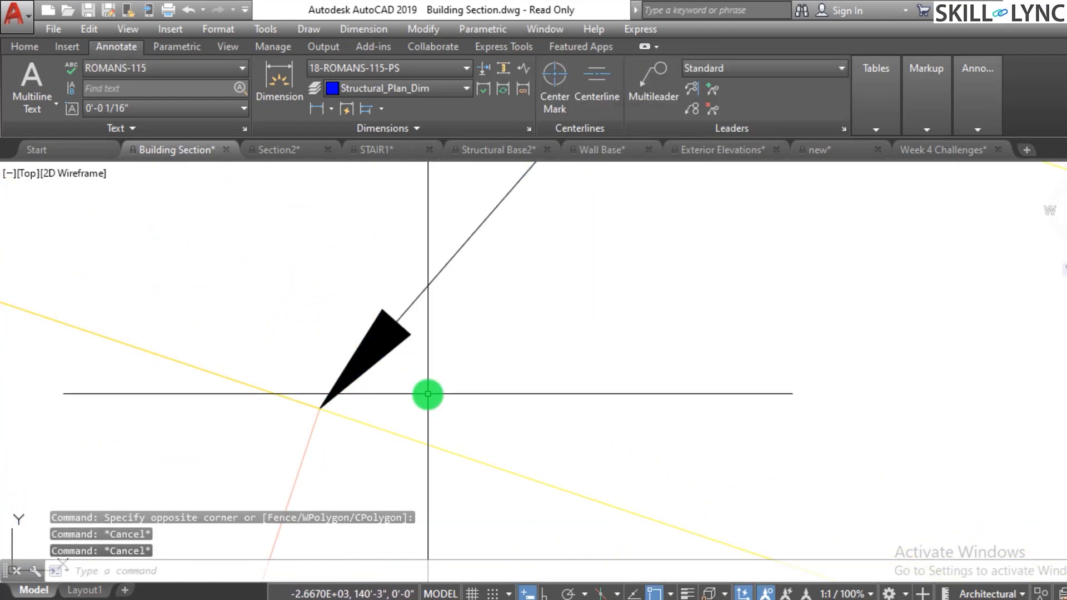
- Erase the spline leader from the roof slope
click(428, 393)
click(314, 327)
text(e)
key(Return)
scroll(411, 346, down, 8)
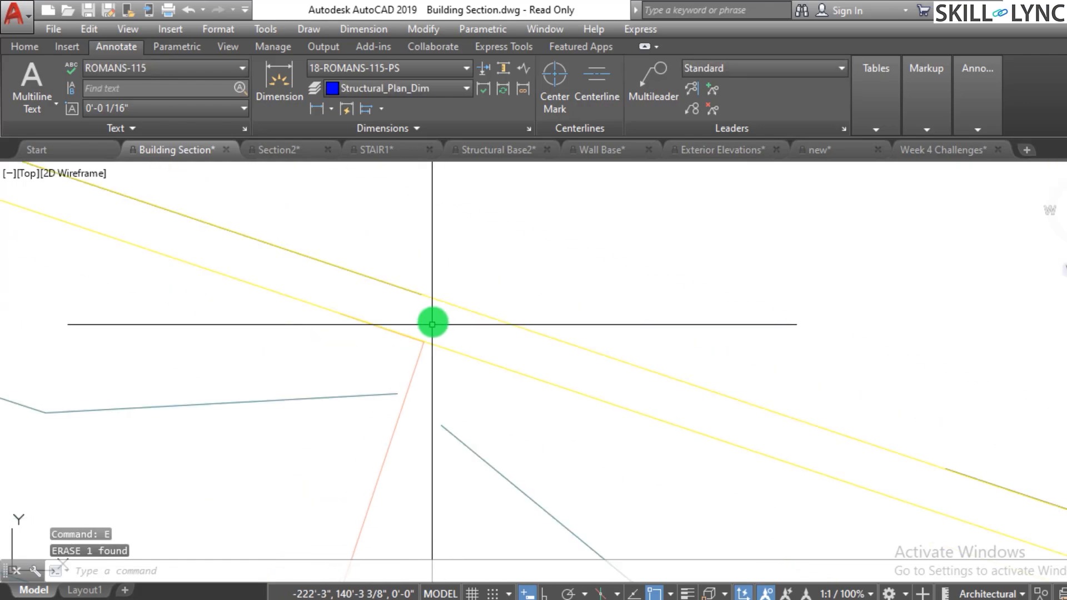
key(Escape)
key(Escape)
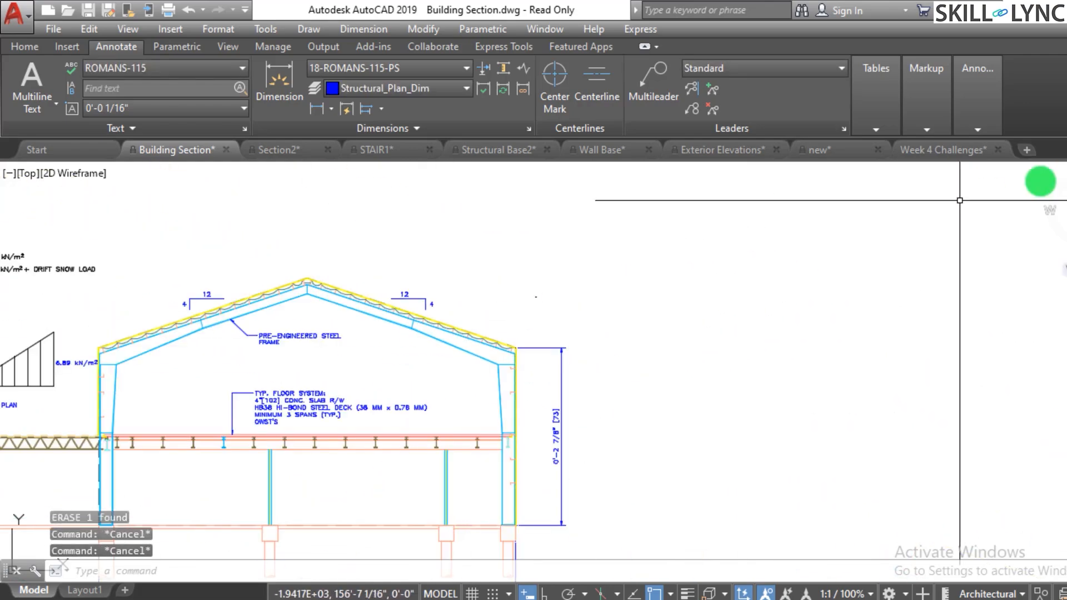
- Switch to the Week 4 Challenges drawing and look over the floor plan and the empty space left of it
click(984, 150)
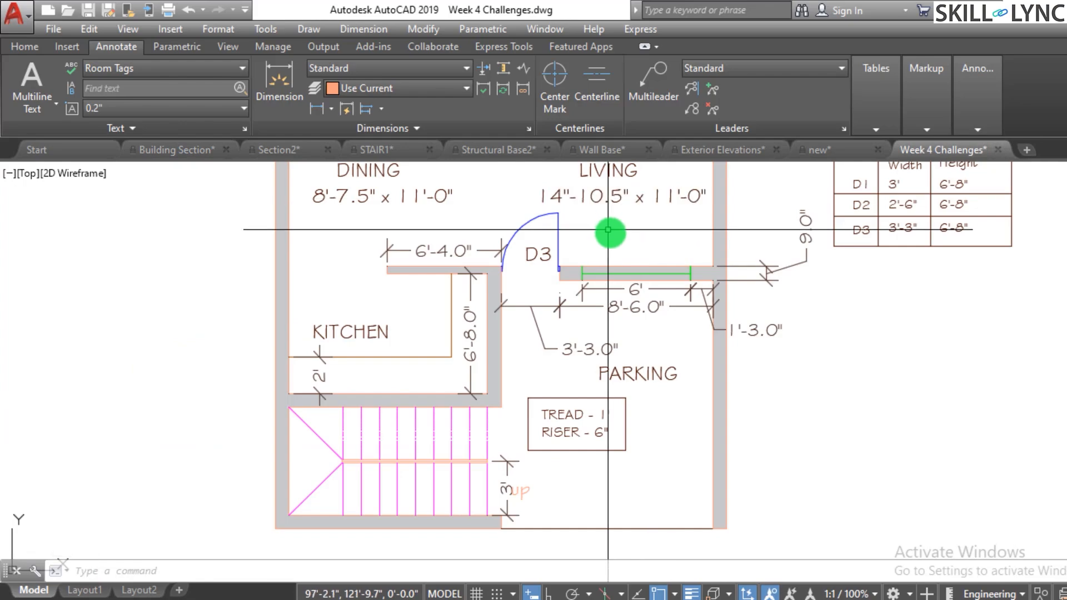
scroll(614, 233, down, 2)
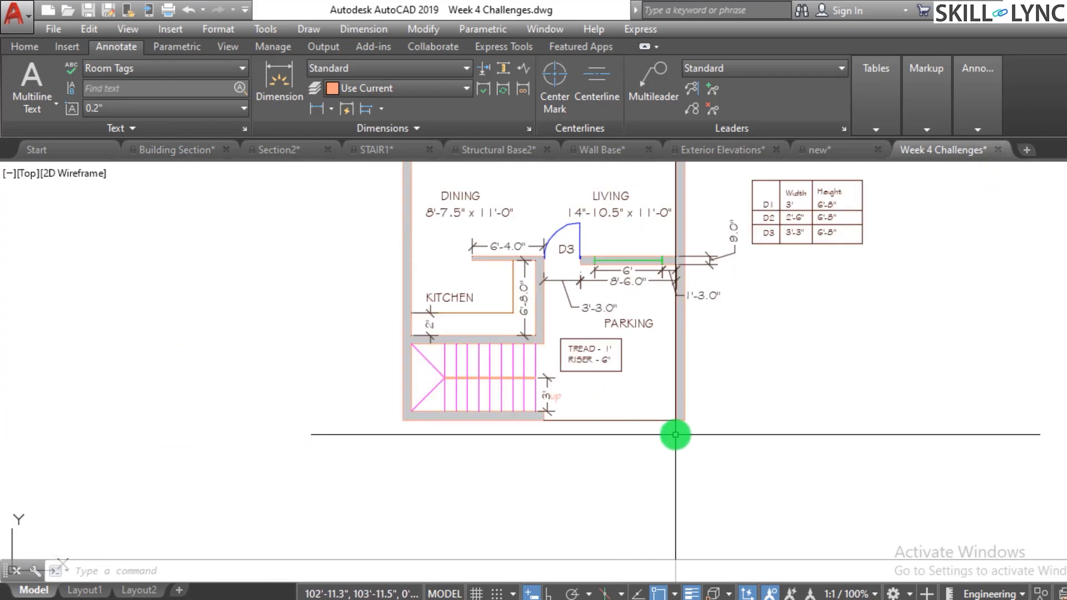
scroll(574, 390, down, 2)
scroll(610, 247, up, 2)
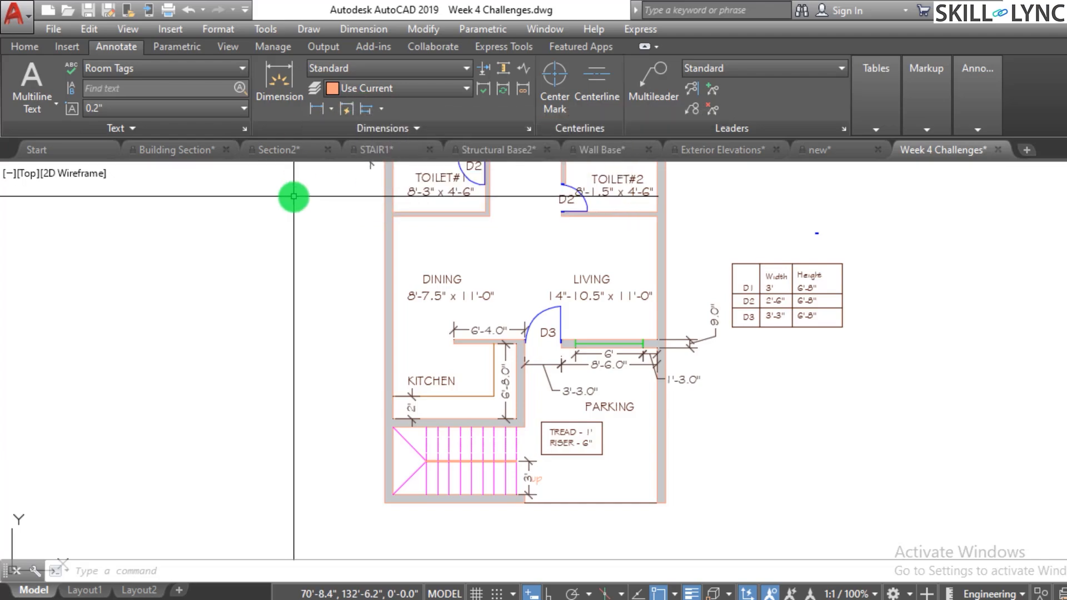
scroll(694, 207, down, 2)
key(Escape)
key(Escape)
scroll(281, 328, up, 5)
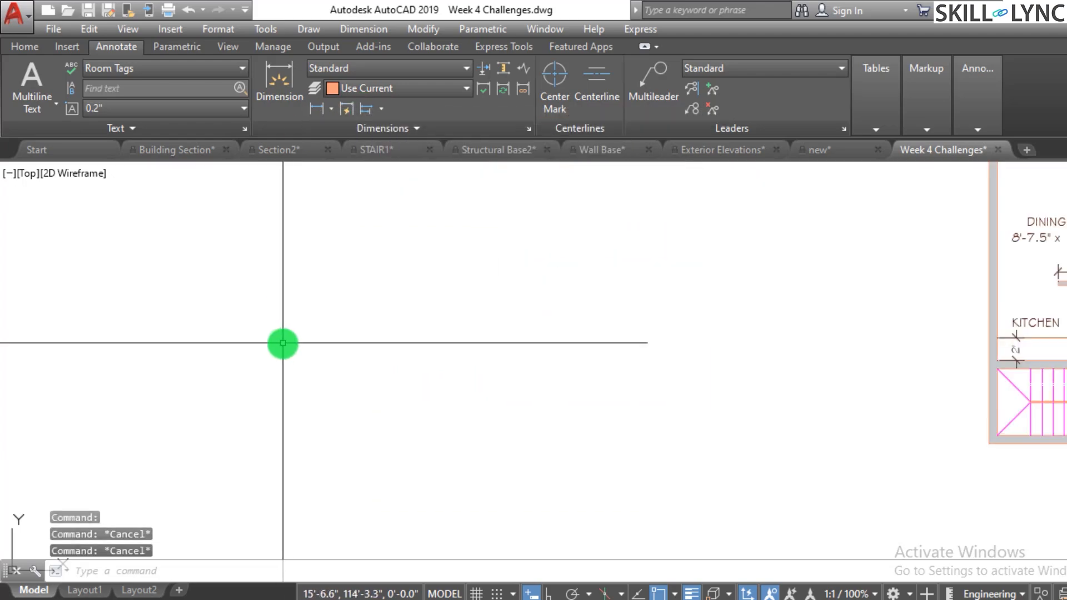
- Draw a stepped five-segment polyline with ortho on left of the floor plan, with horizontal runs about 8'-11", 23'-8" and 22'-5" long
key(Return)
key(Escape)
text(p)
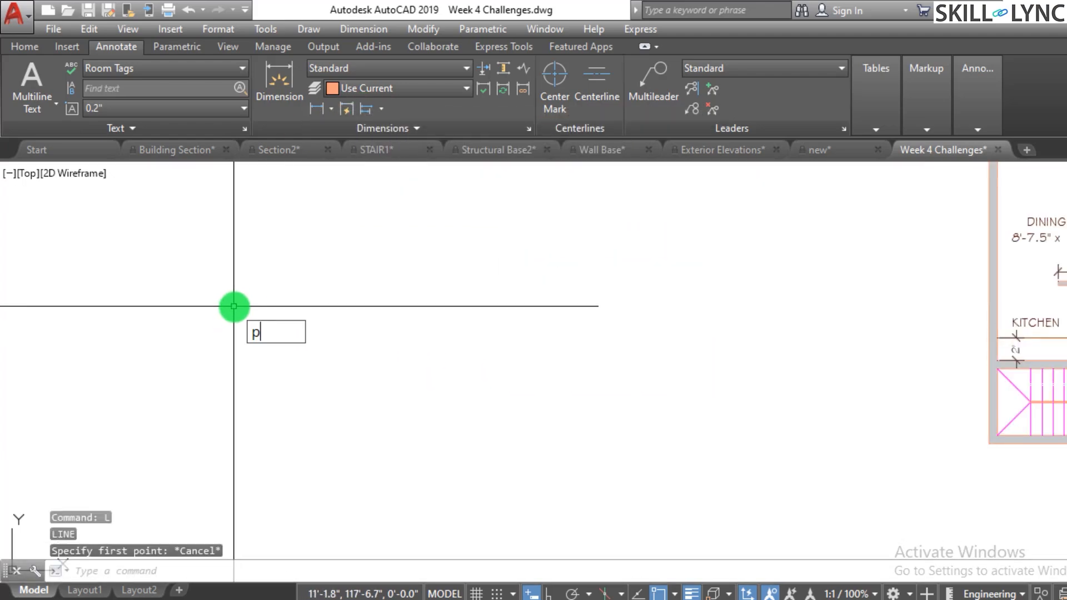
text(l)
key(Return)
click(221, 306)
click(323, 310)
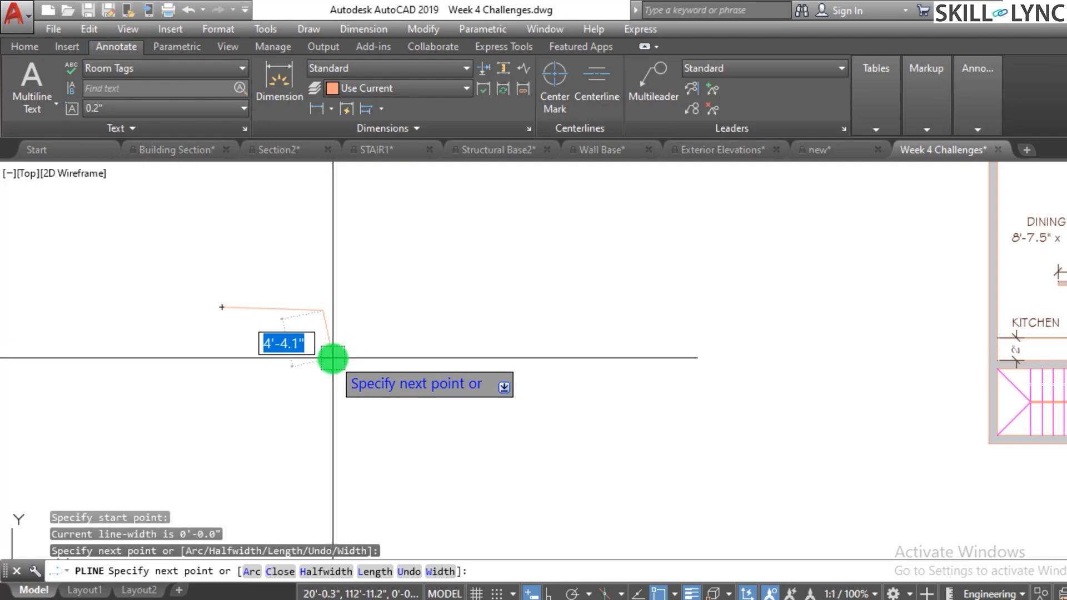
text(u)
key(Return)
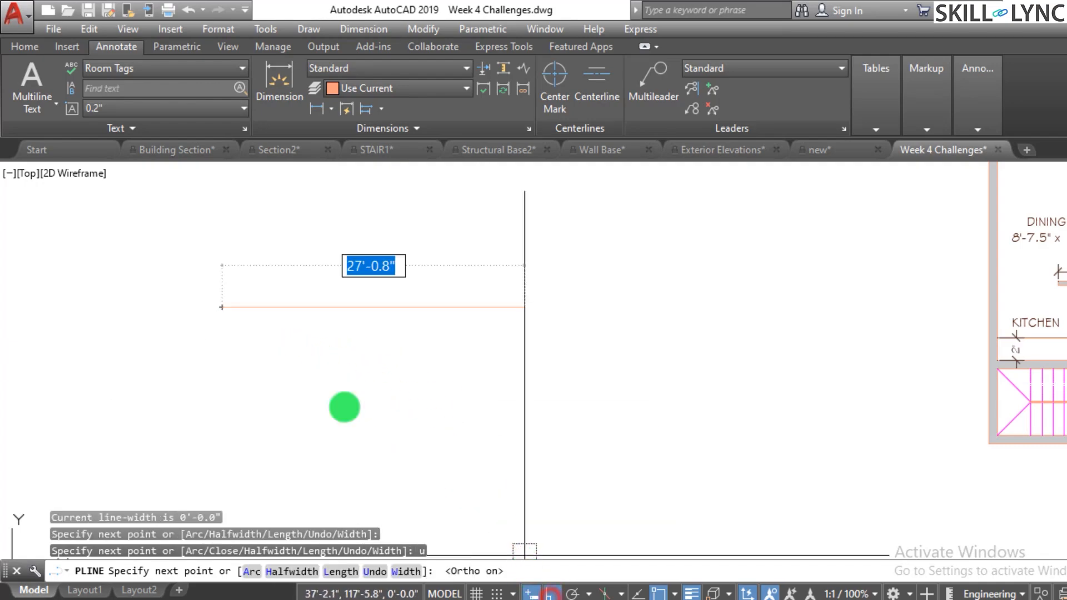
click(321, 327)
click(322, 377)
click(586, 369)
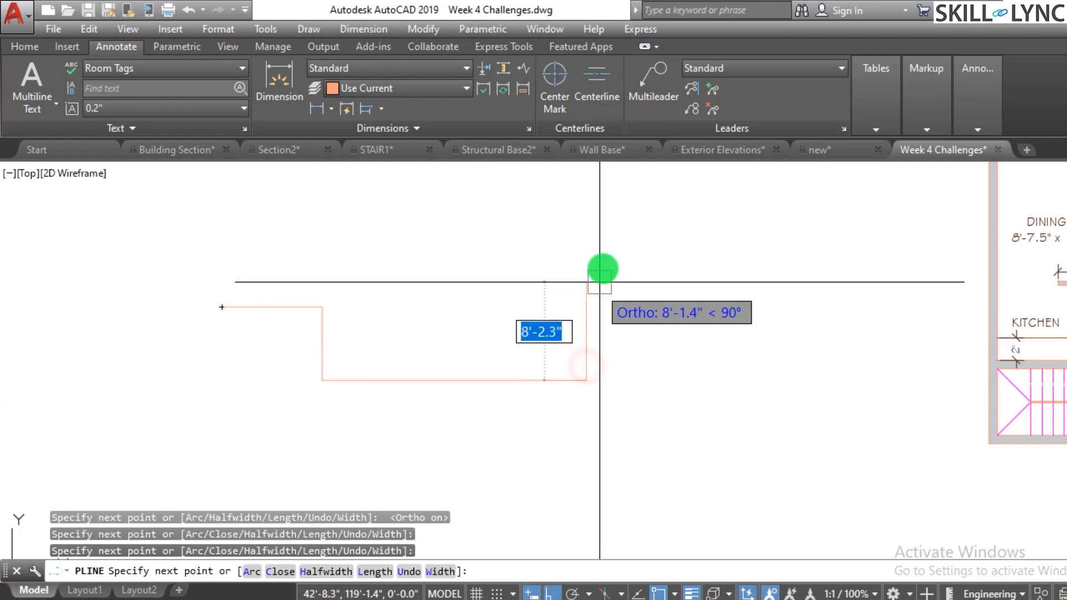
click(602, 247)
click(834, 231)
key(Escape)
key(Escape)
key(Escape)
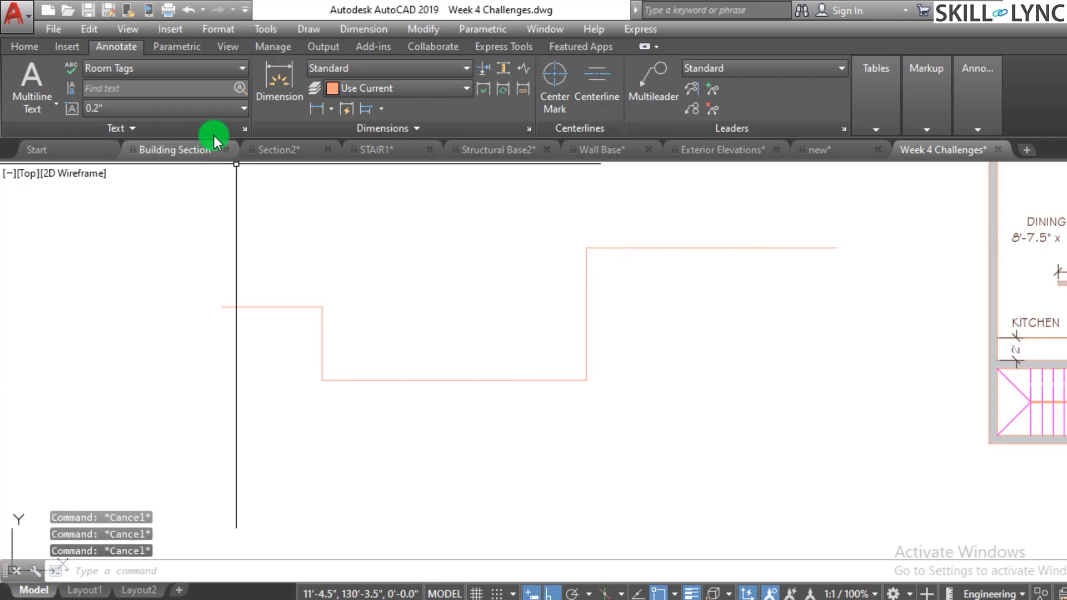
- Add continuous quick dimensions for the stepped polyline's horizontal runs, placed just above its highest segment
click(342, 109)
click(408, 378)
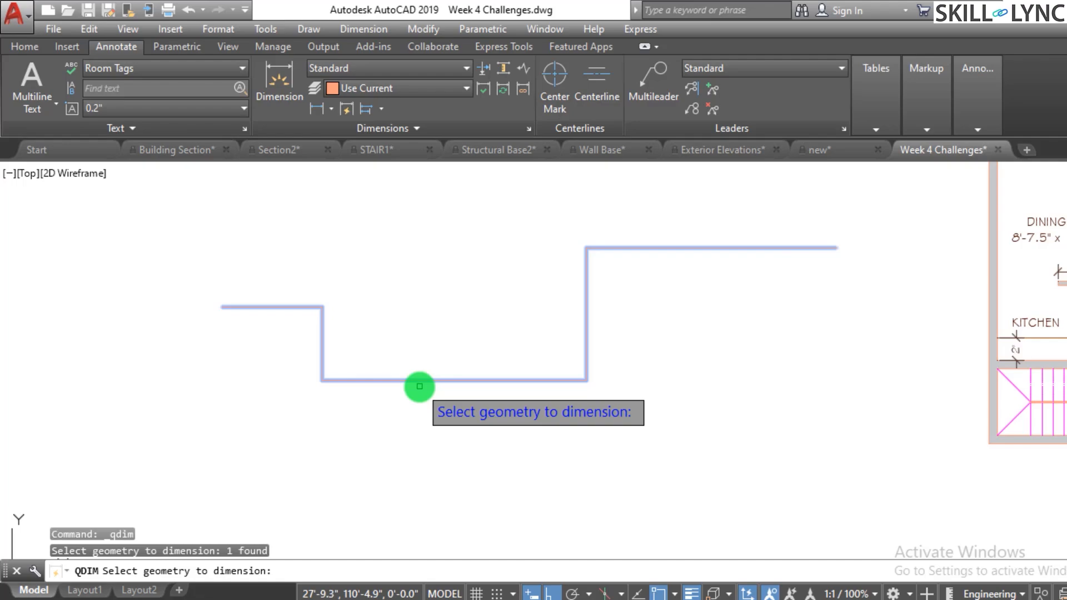
key(Return)
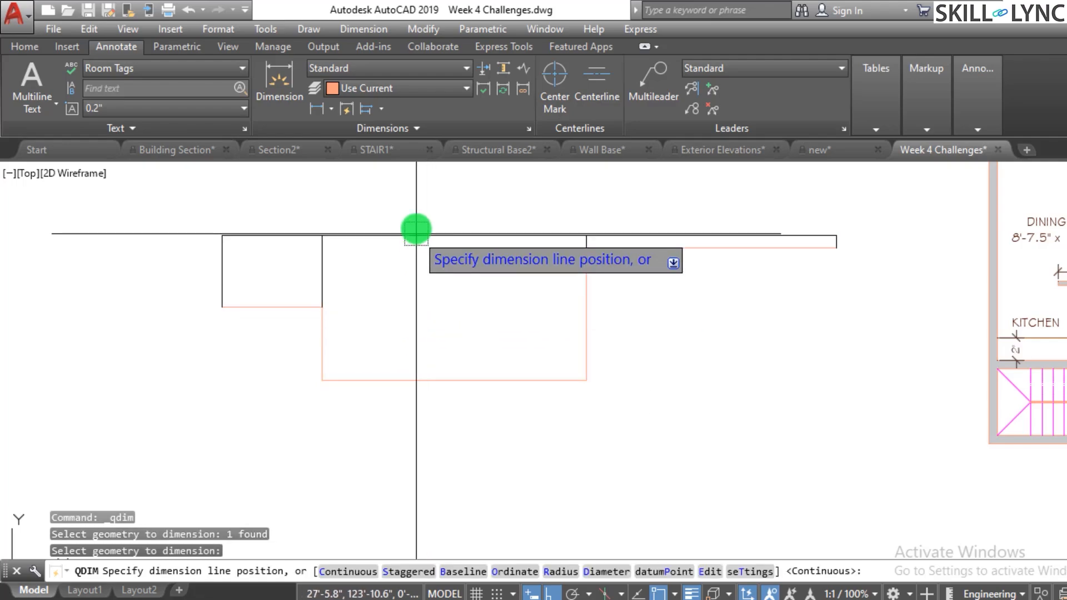
click(413, 232)
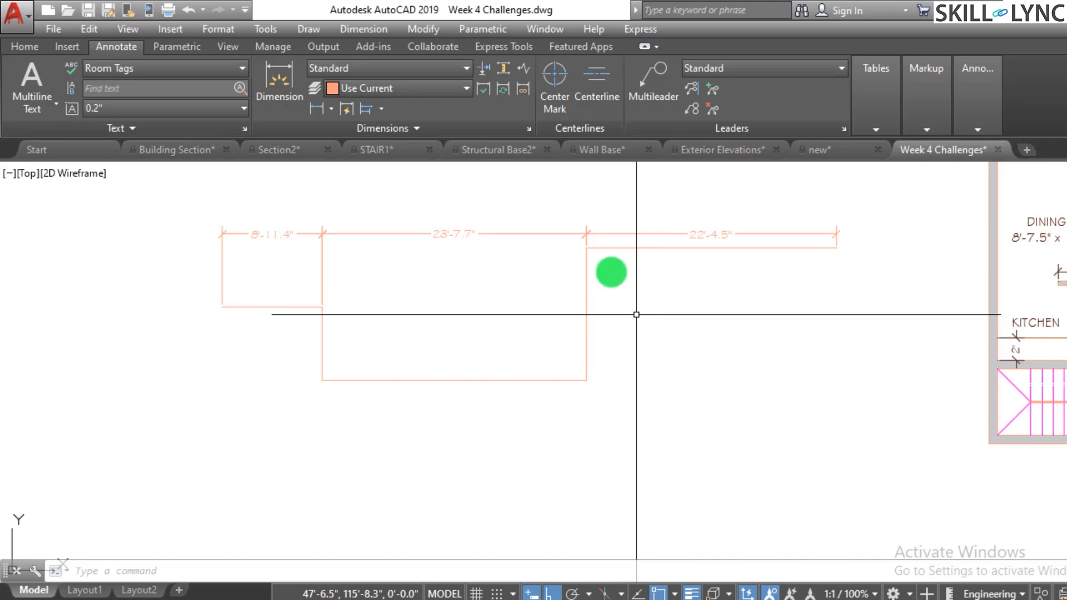
click(350, 127)
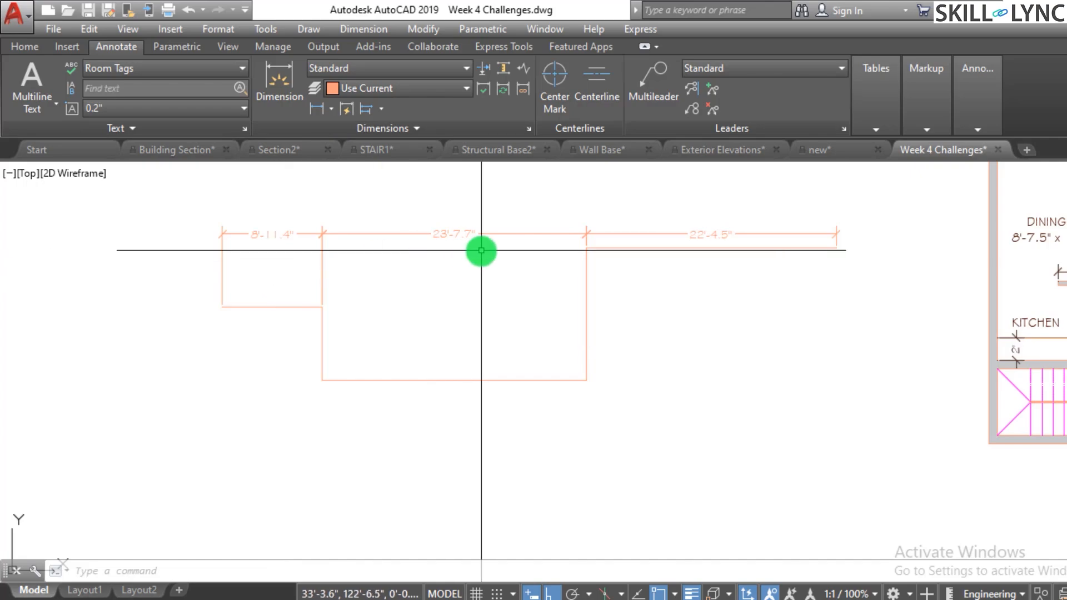
- Shift the middle dimension's text toward its left extension line with the Move with Dim Line grip option
scroll(472, 233, up, 4)
click(444, 295)
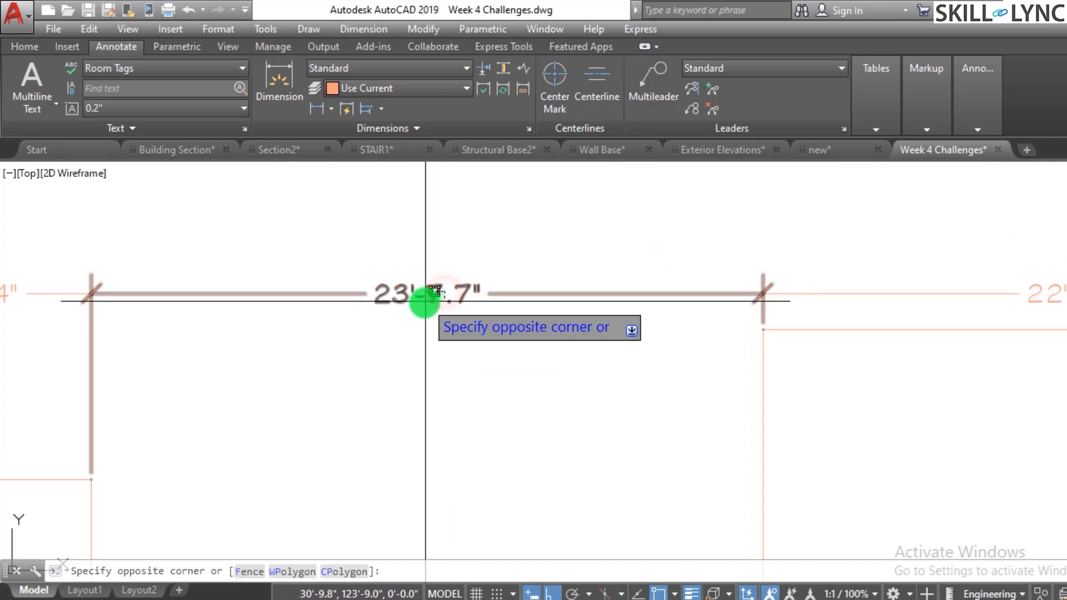
click(422, 295)
scroll(427, 293, down, 2)
scroll(405, 302, up, 2)
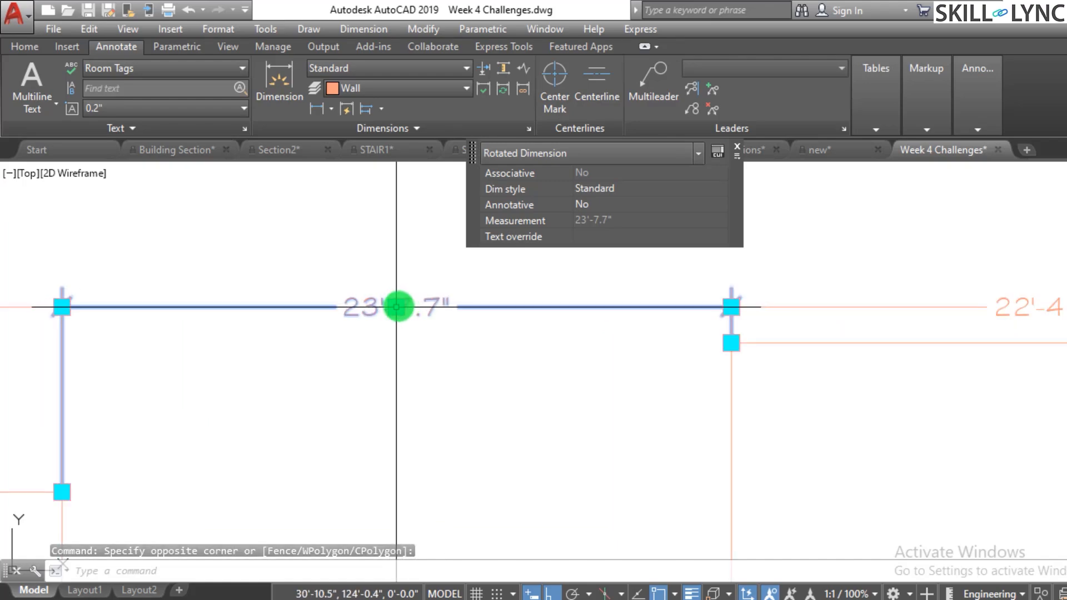
mouse_move(397, 307)
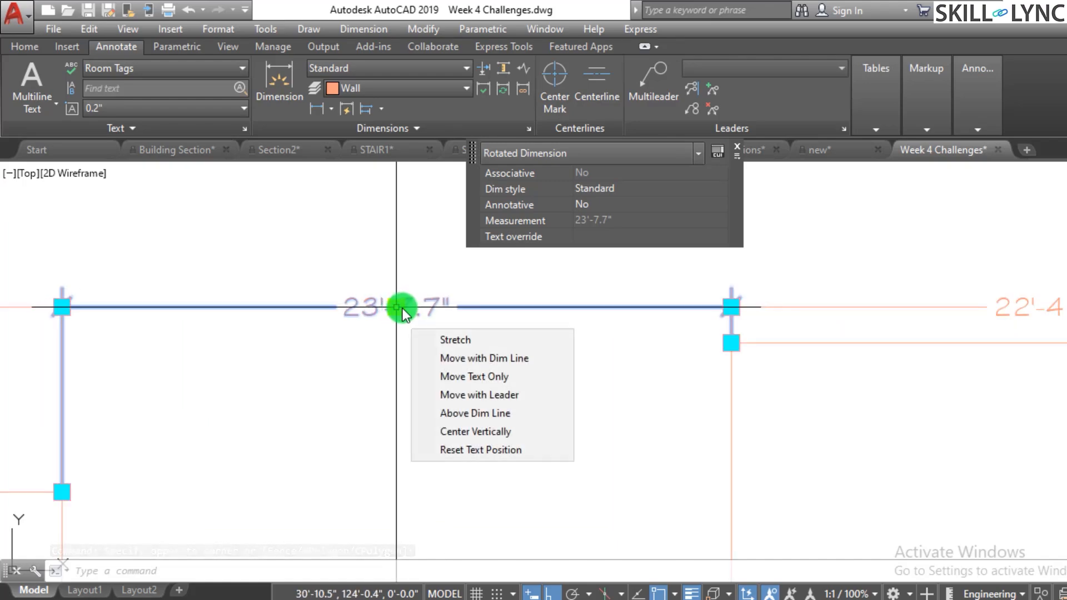
click(455, 359)
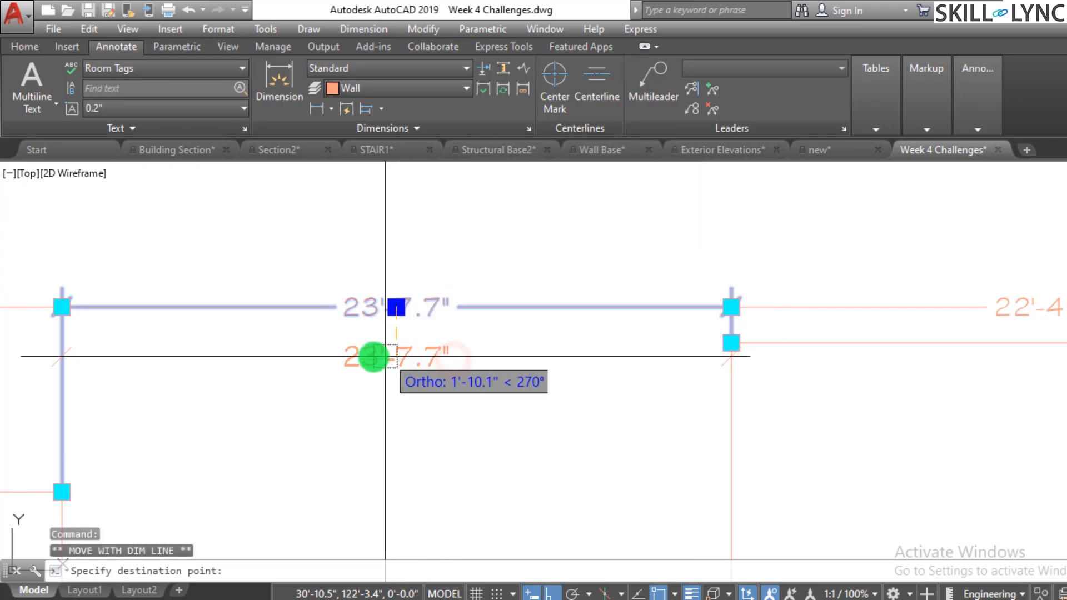
click(231, 332)
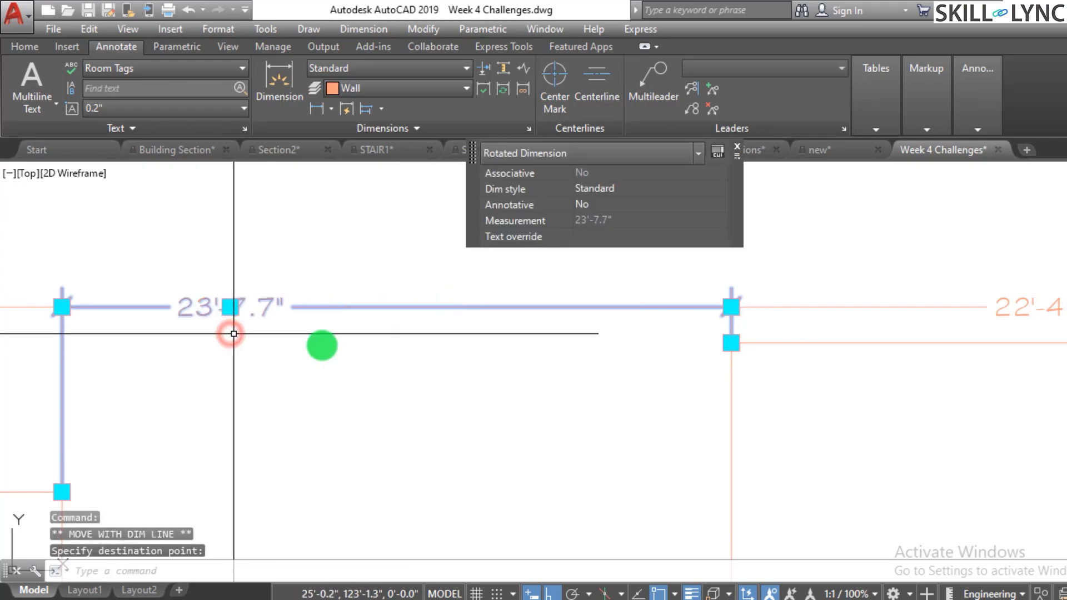
- Move only the middle dimension's text straight up, about 1'-8" above its dimension line
scroll(305, 346, down, 4)
scroll(311, 338, up, 2)
scroll(314, 336, up, 5)
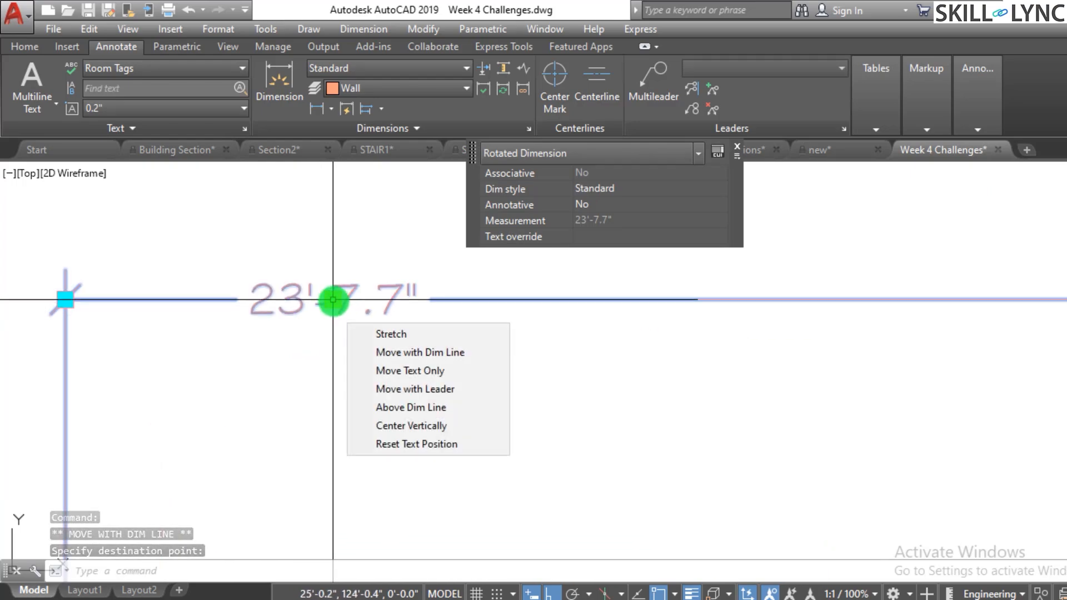
click(411, 370)
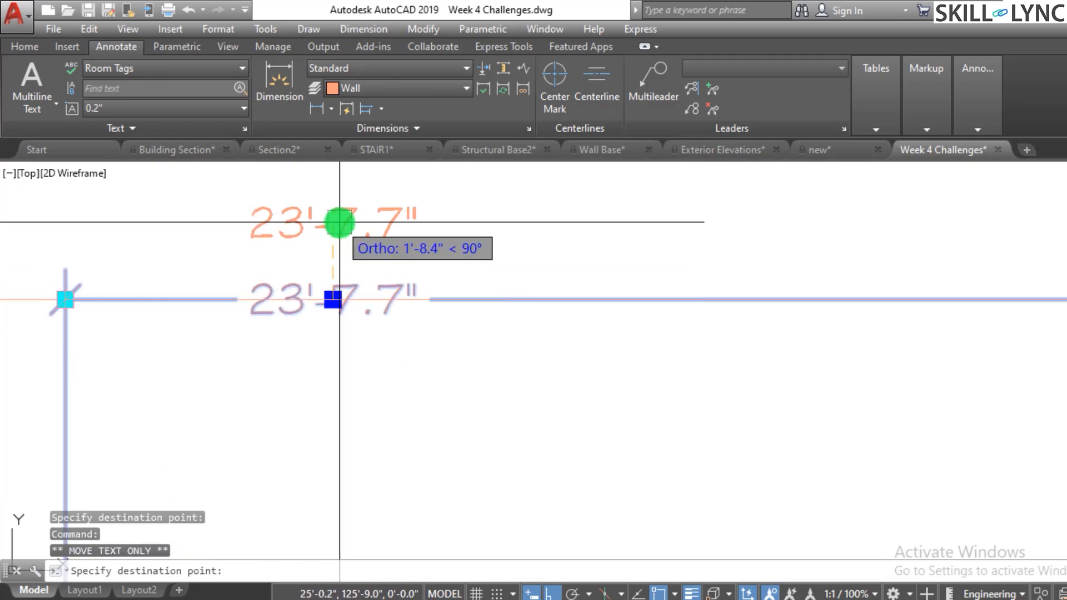
click(339, 223)
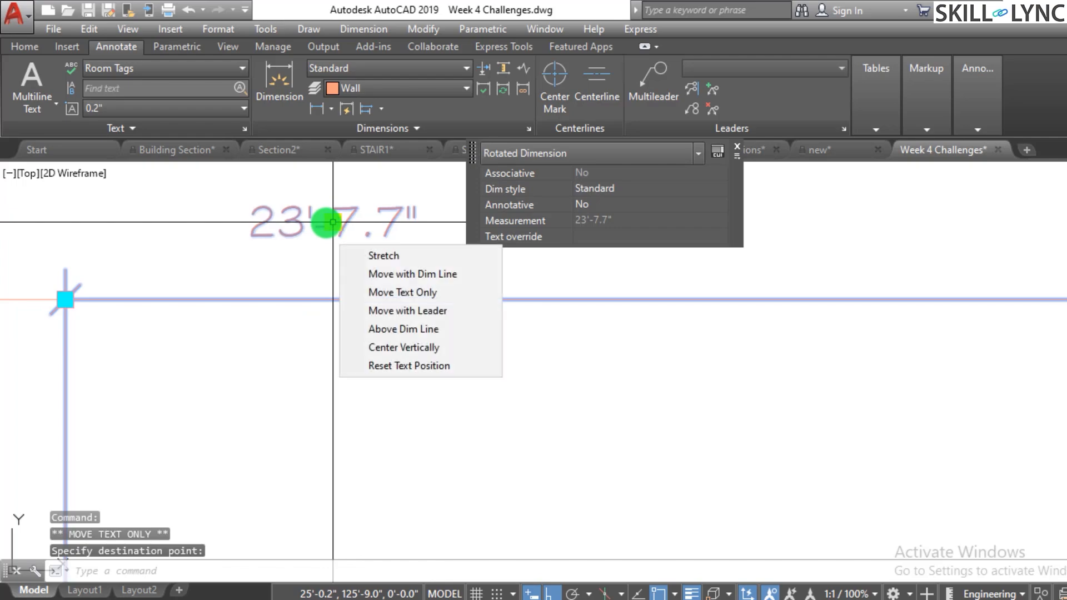
- Move the middle dimension's text horizontally toward its right extension line with the Move with Leader grip option
mouse_move(335, 222)
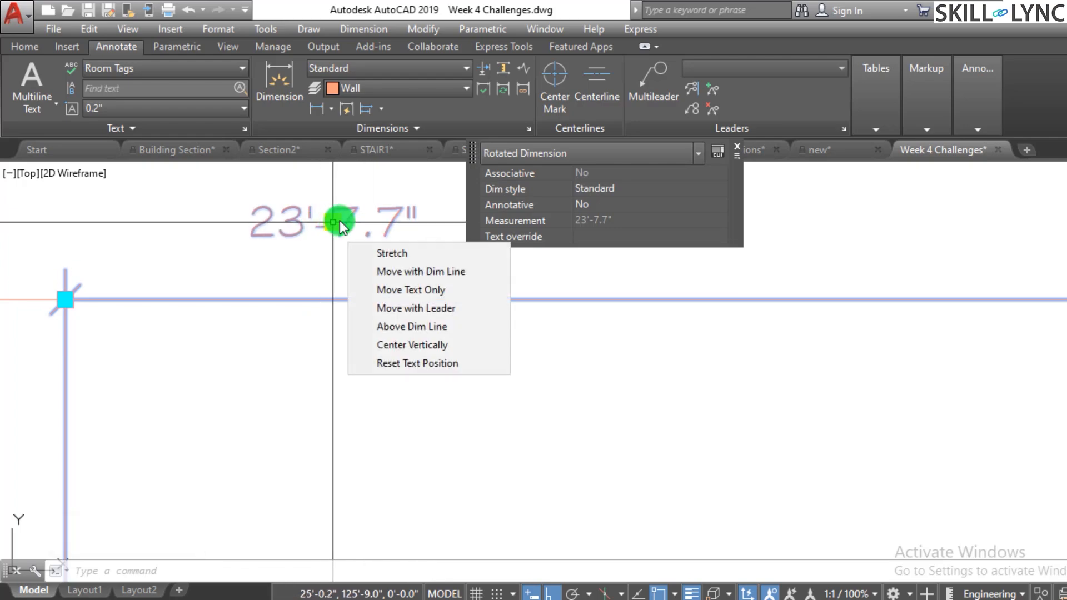
click(438, 308)
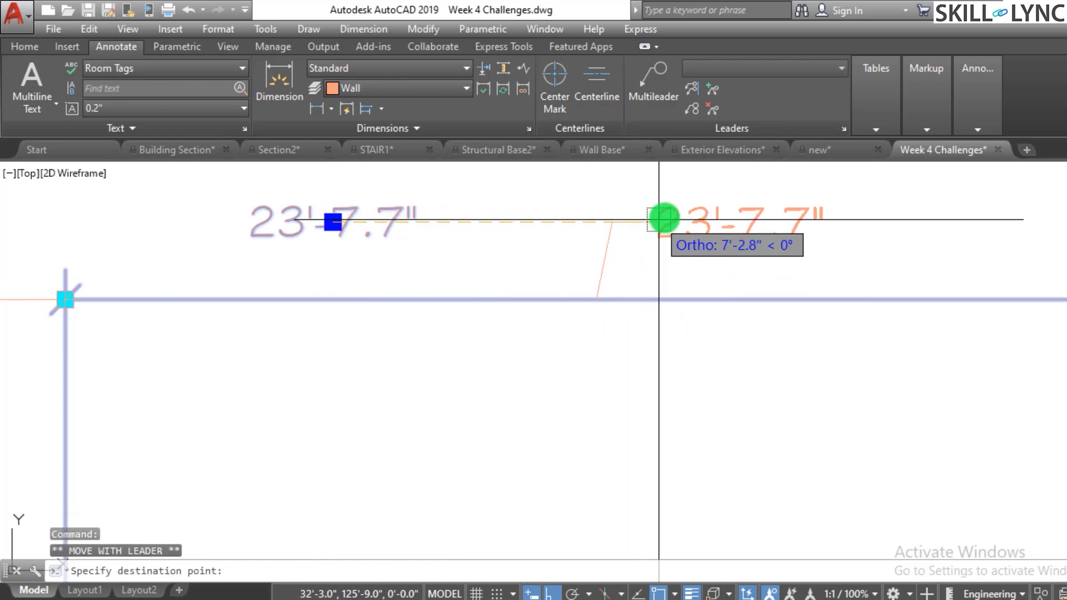
click(777, 208)
scroll(607, 393, down, 3)
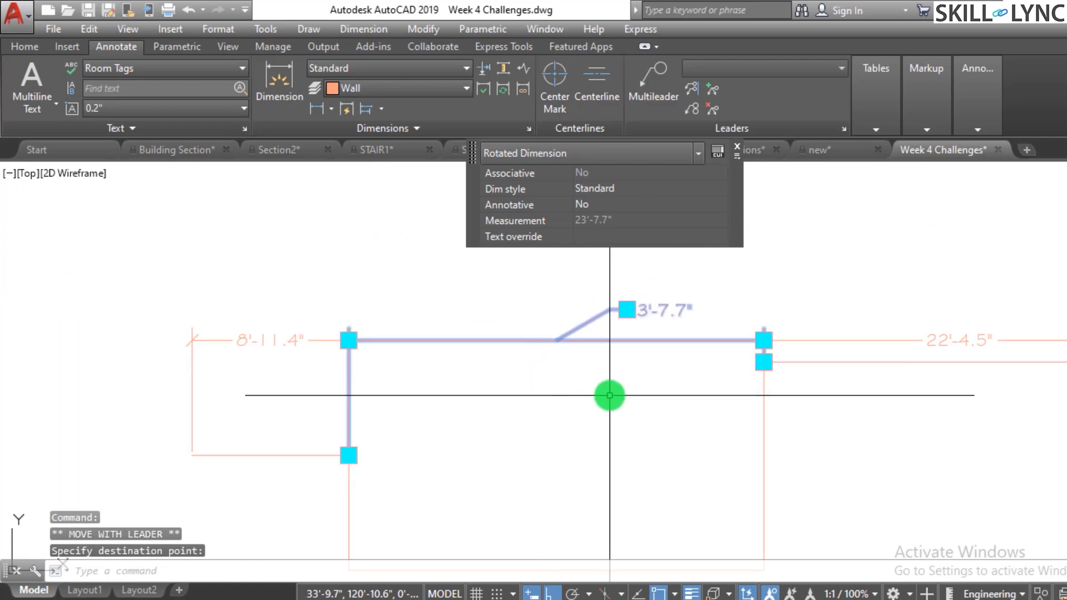
scroll(651, 352, up, 3)
key(Escape)
key(Escape)
scroll(416, 352, down, 3)
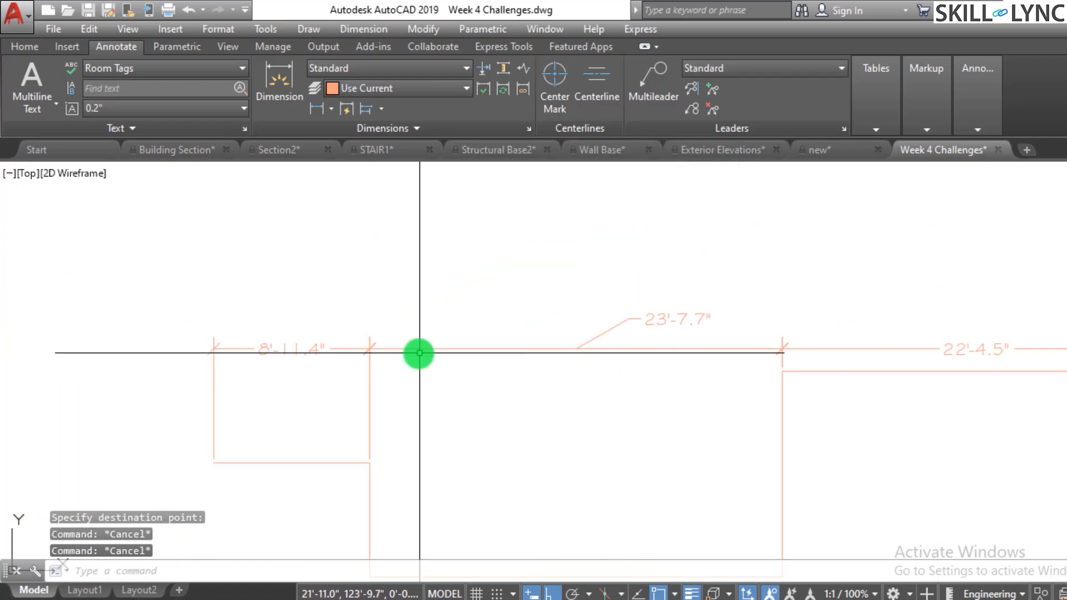
- Place the leftmost dimension's text above its dimension line with the Above Dim Line grip option
scroll(131, 350, up, 4)
click(108, 351)
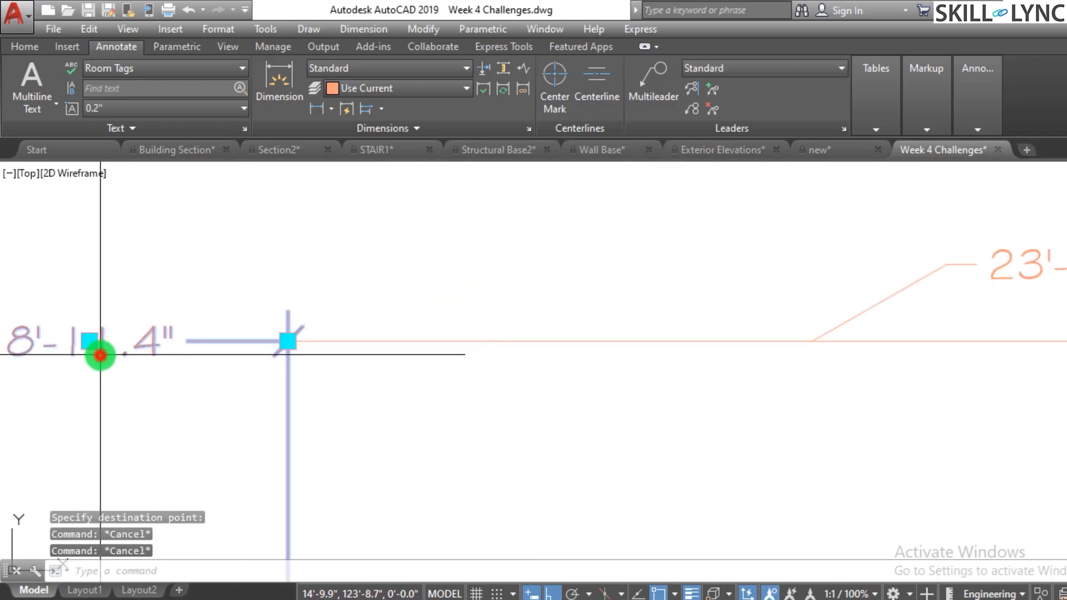
scroll(205, 374, down, 2)
scroll(443, 433, down, 2)
scroll(414, 421, up, 4)
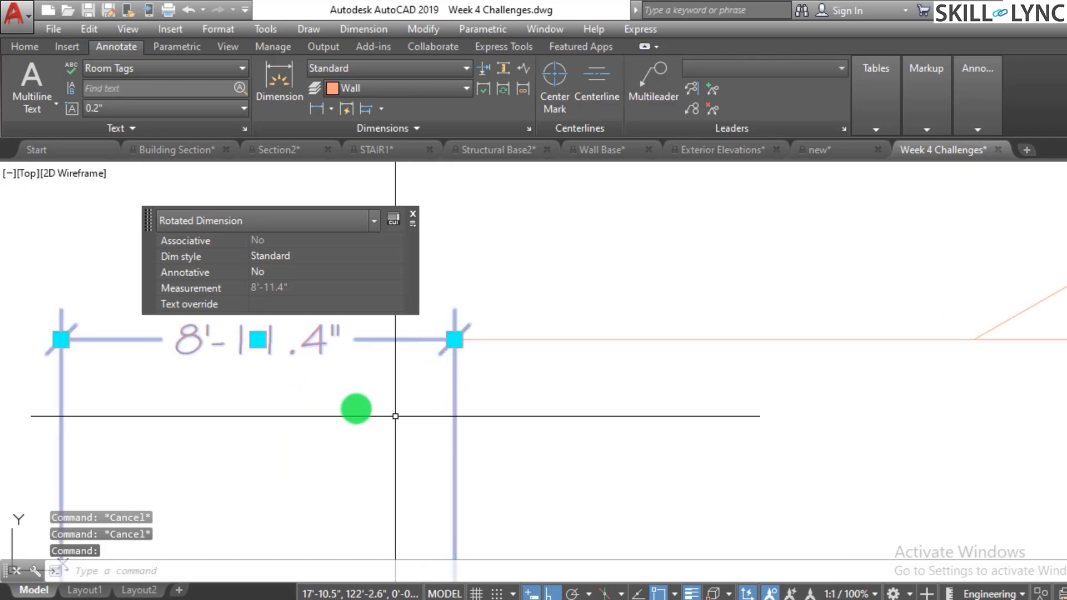
scroll(484, 459, down, 2)
scroll(350, 398, up, 2)
mouse_move(398, 390)
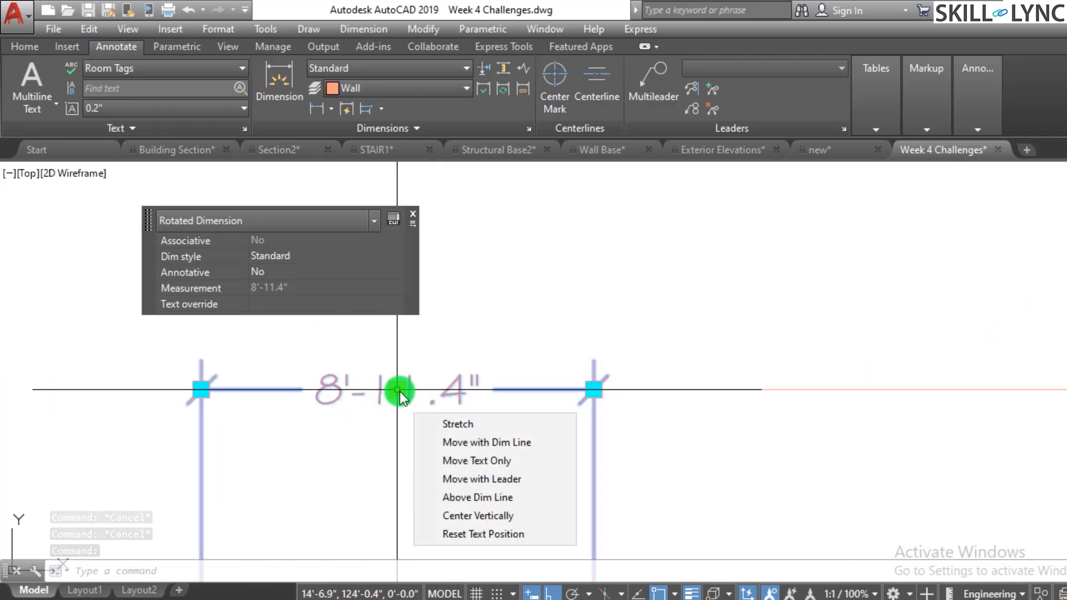
click(476, 496)
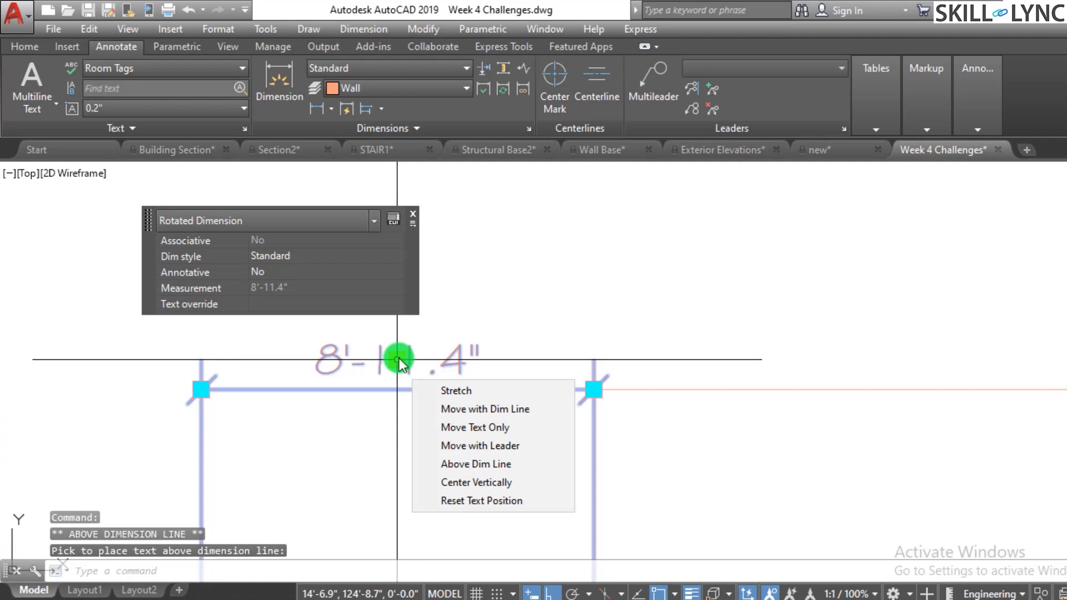
- Center the leftmost dimension's text vertically on its dimension line and reset the text position to default
click(509, 483)
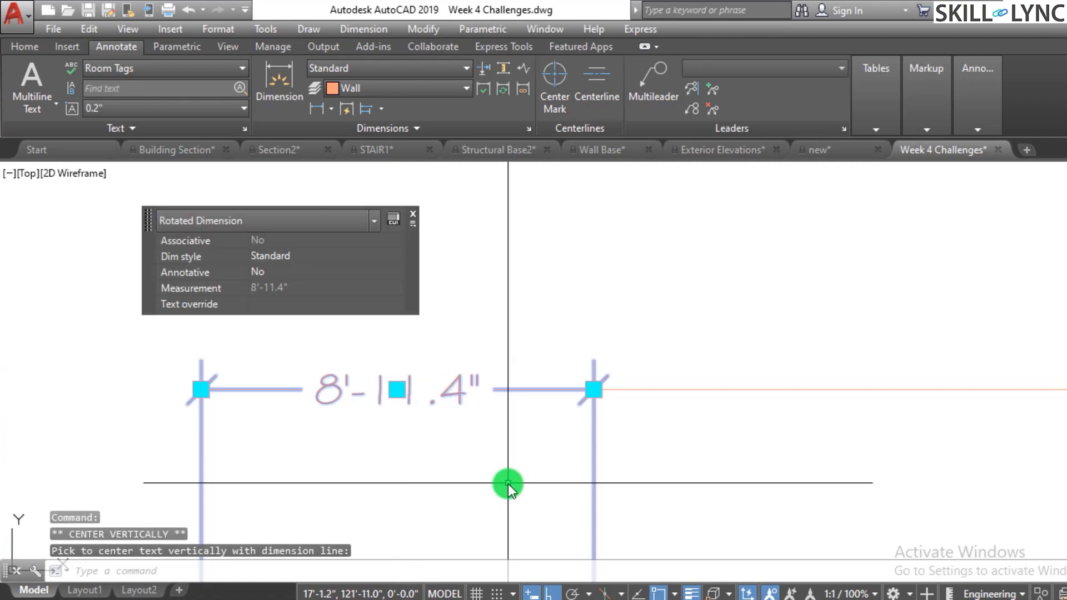
mouse_move(397, 390)
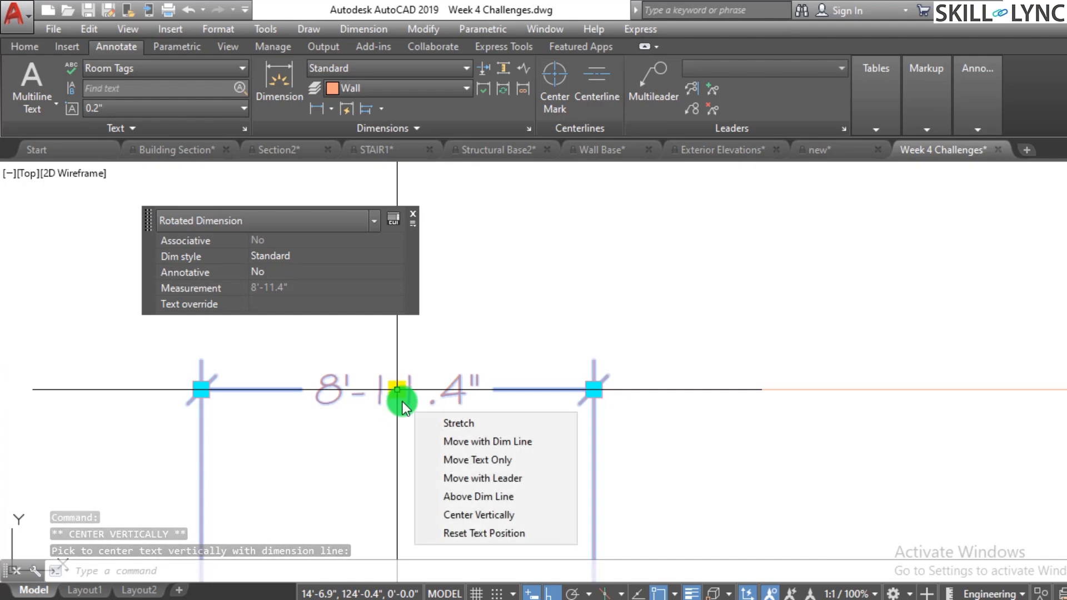
click(484, 532)
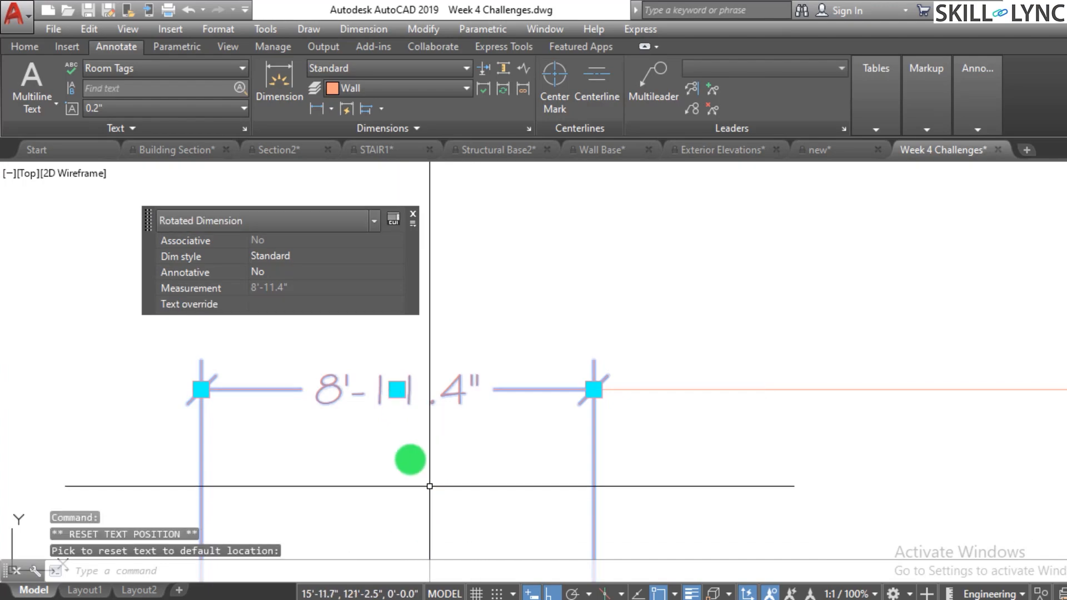
scroll(389, 434, down, 5)
scroll(631, 423, up, 5)
key(Escape)
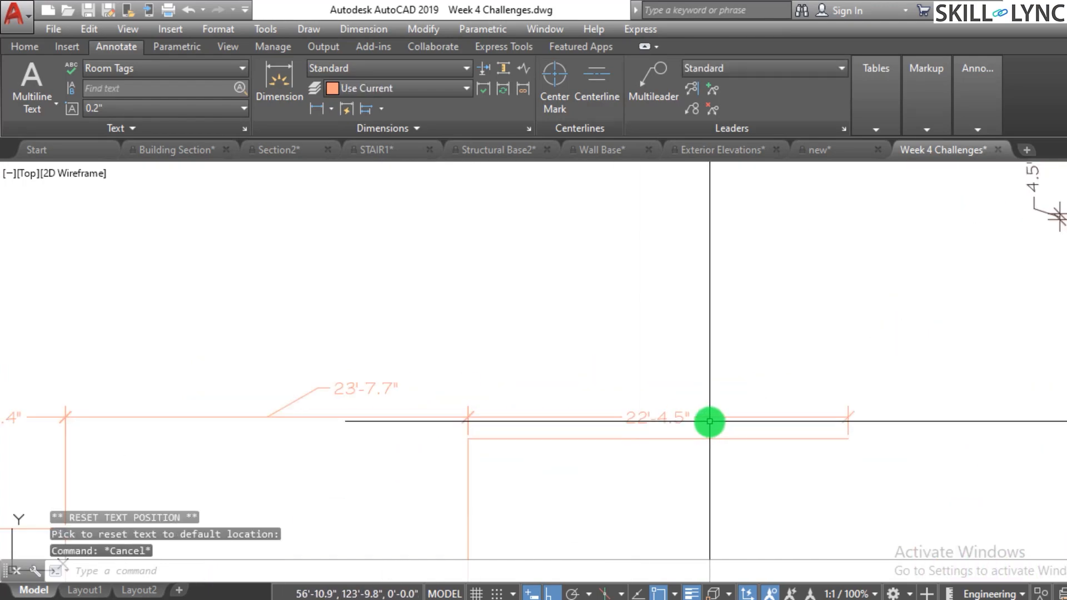
key(Escape)
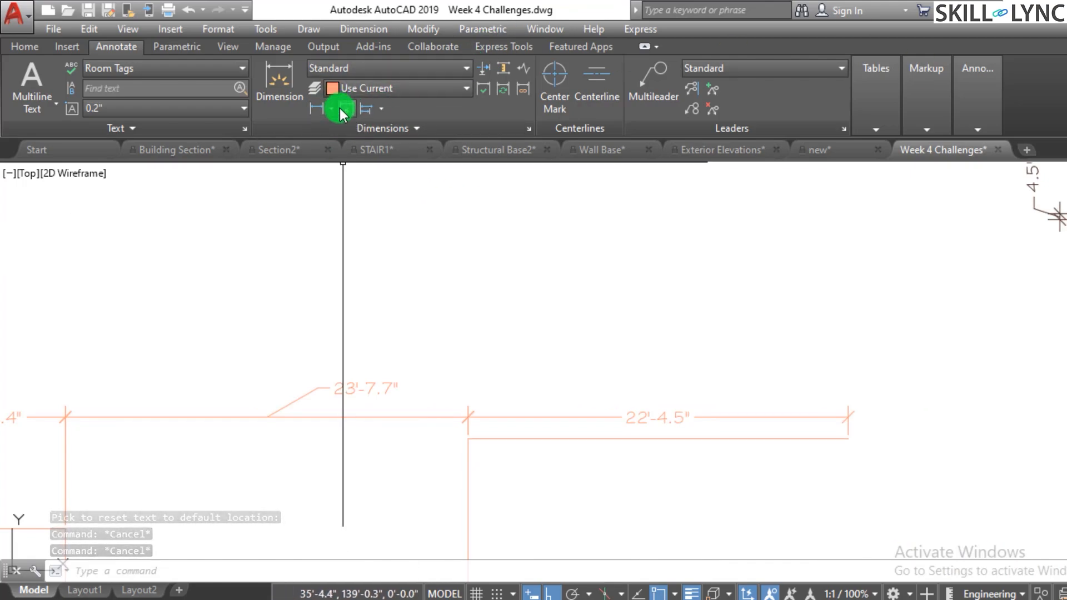
- Rotate the rightmost dimension's text to a 90-degree text angle
click(373, 127)
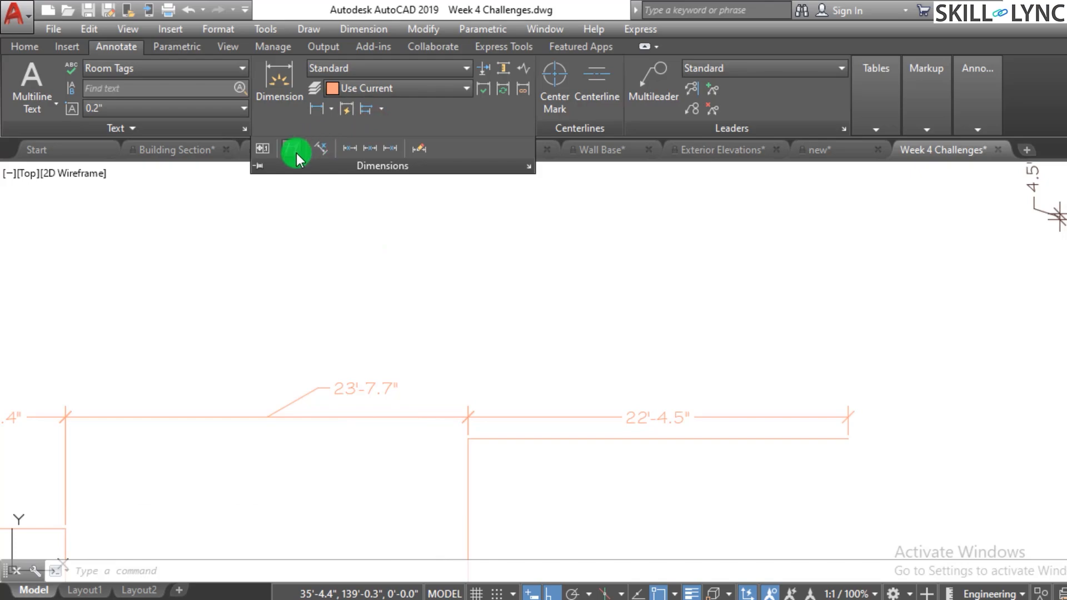
click(327, 156)
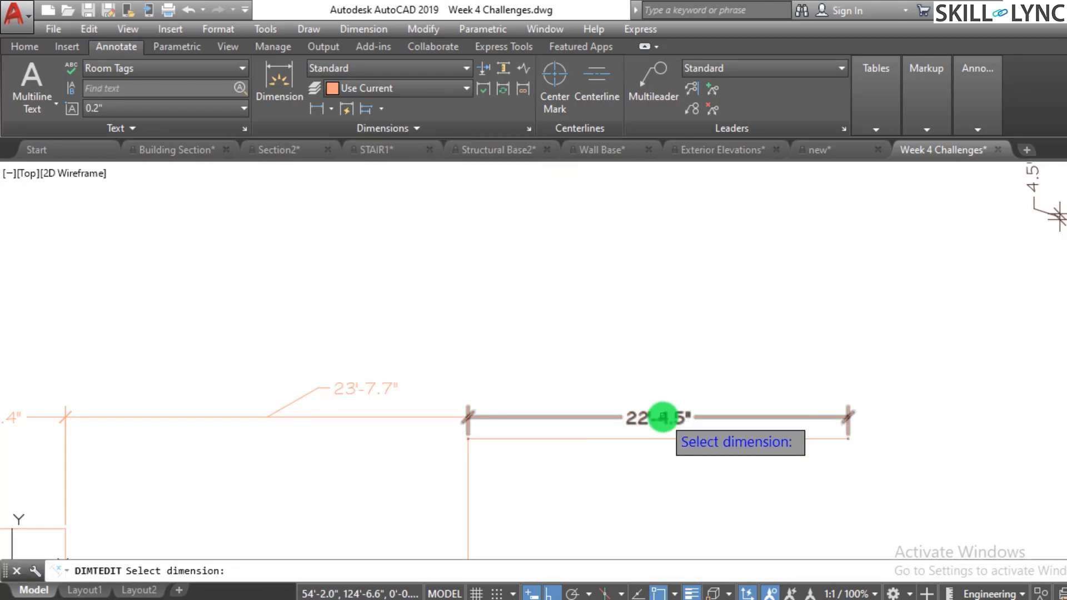
click(661, 416)
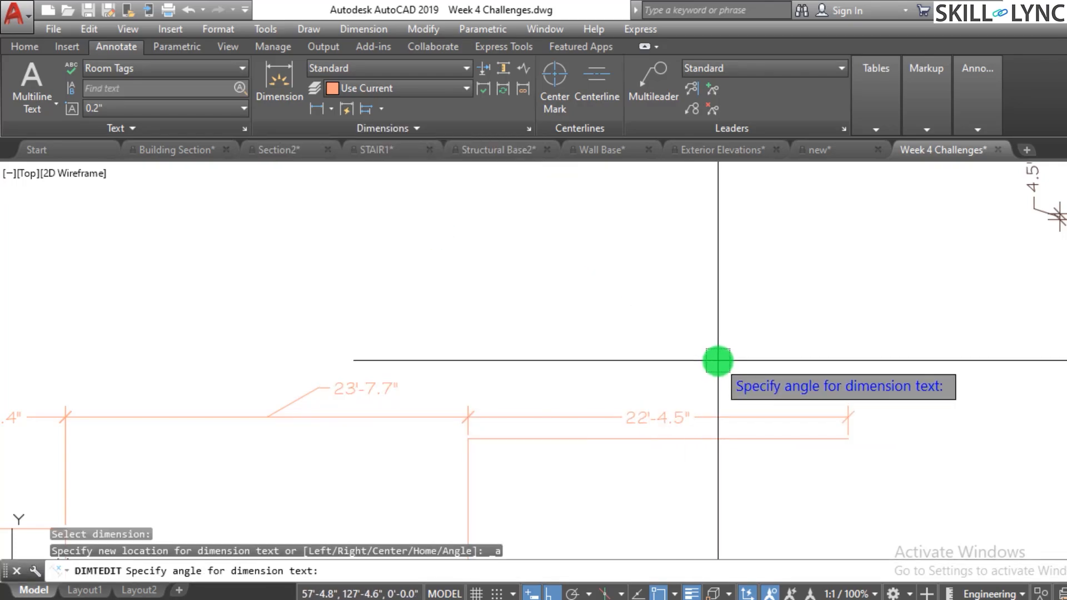
text(90)
key(Return)
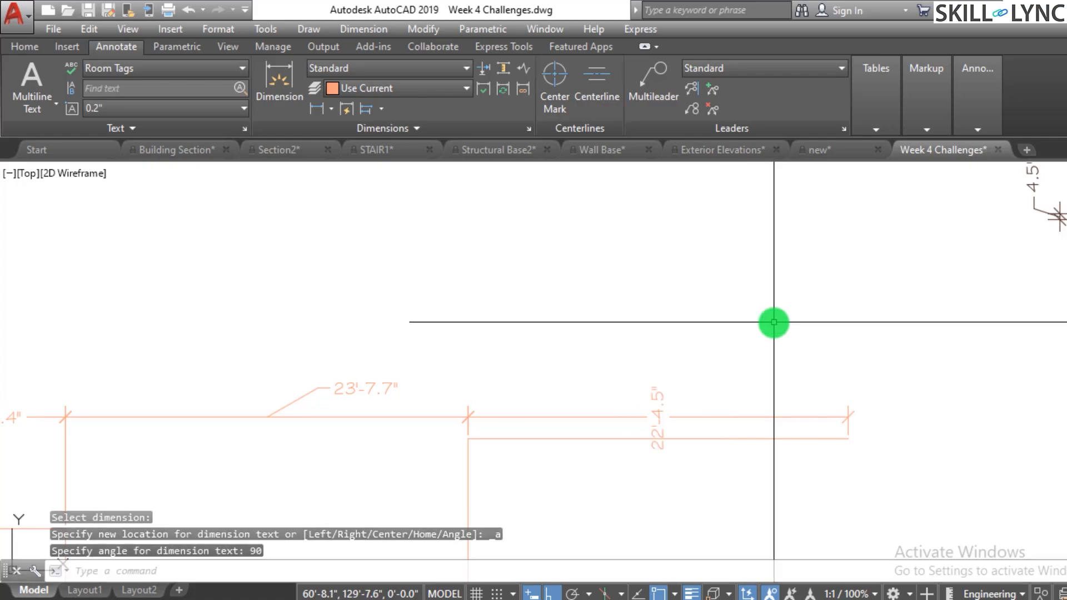
key(Escape)
key(Escape)
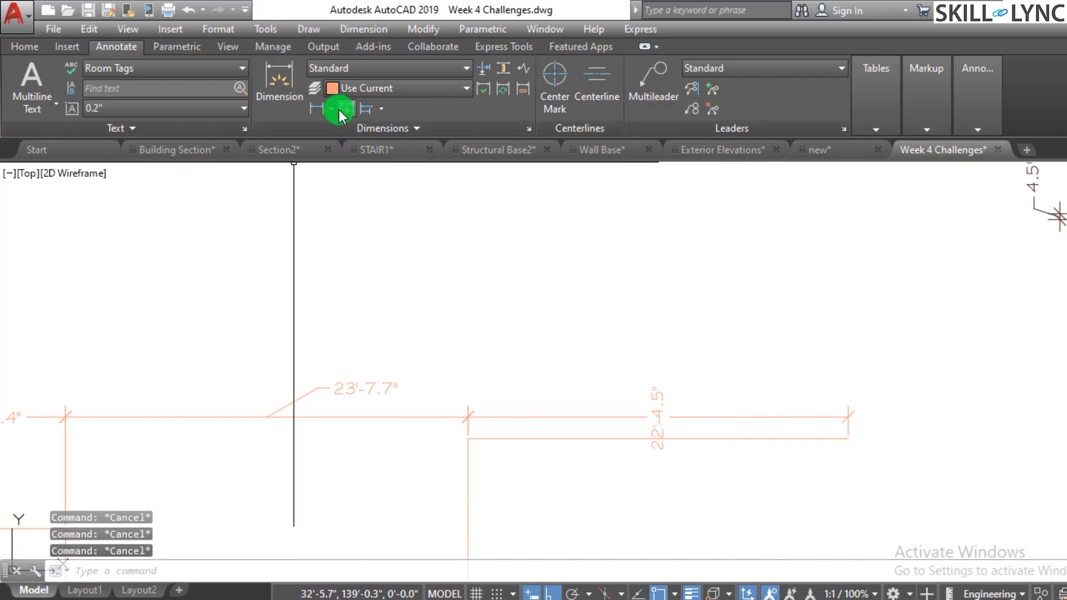
- Set the rightmost dimension's text angle to 0
click(356, 131)
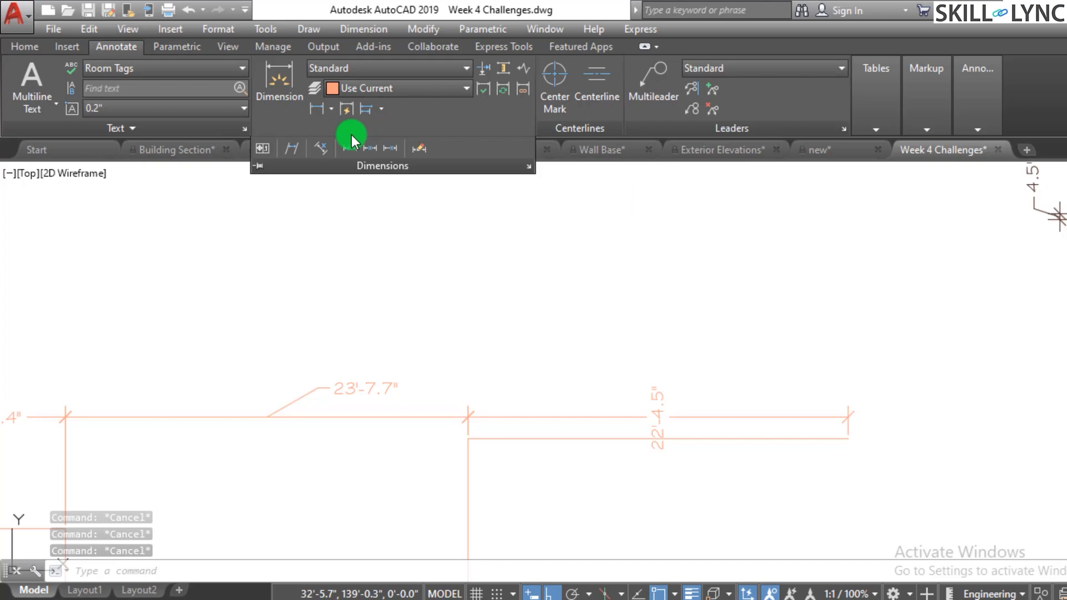
click(317, 148)
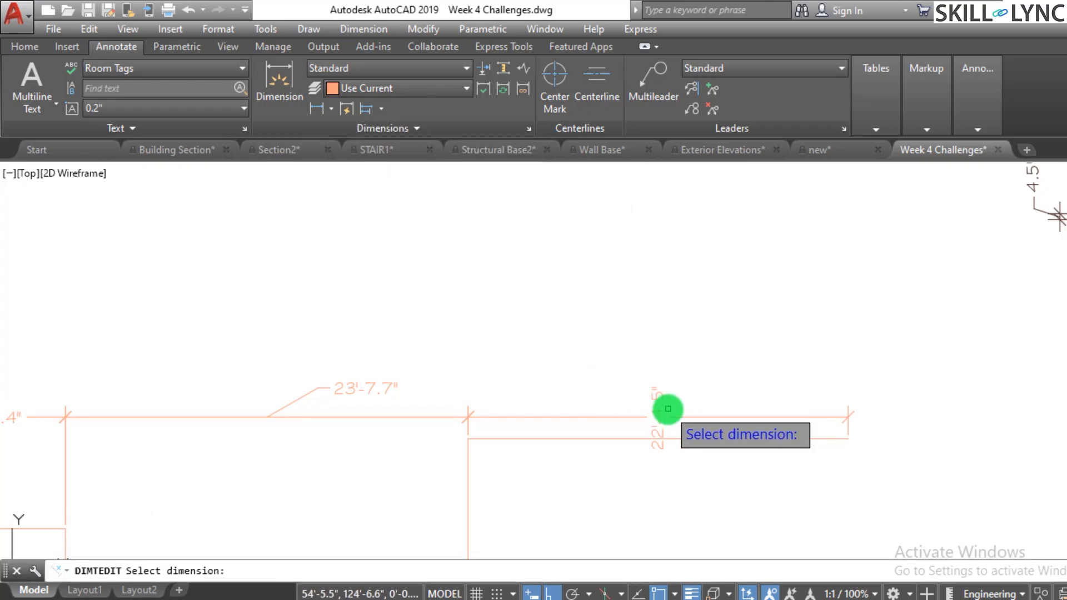
click(661, 409)
text(a)
key(Return)
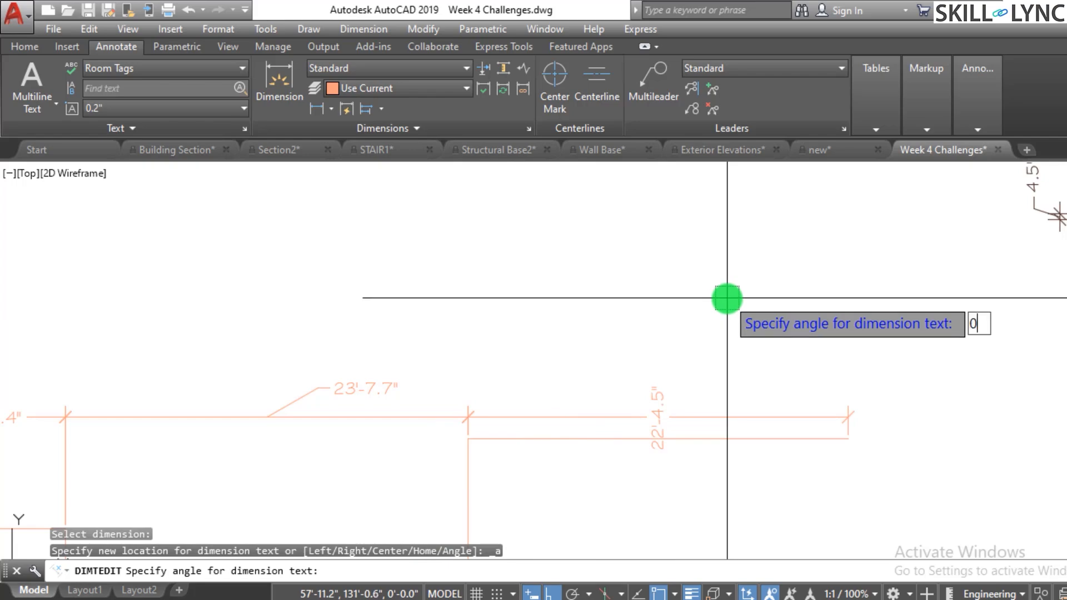
key(Return)
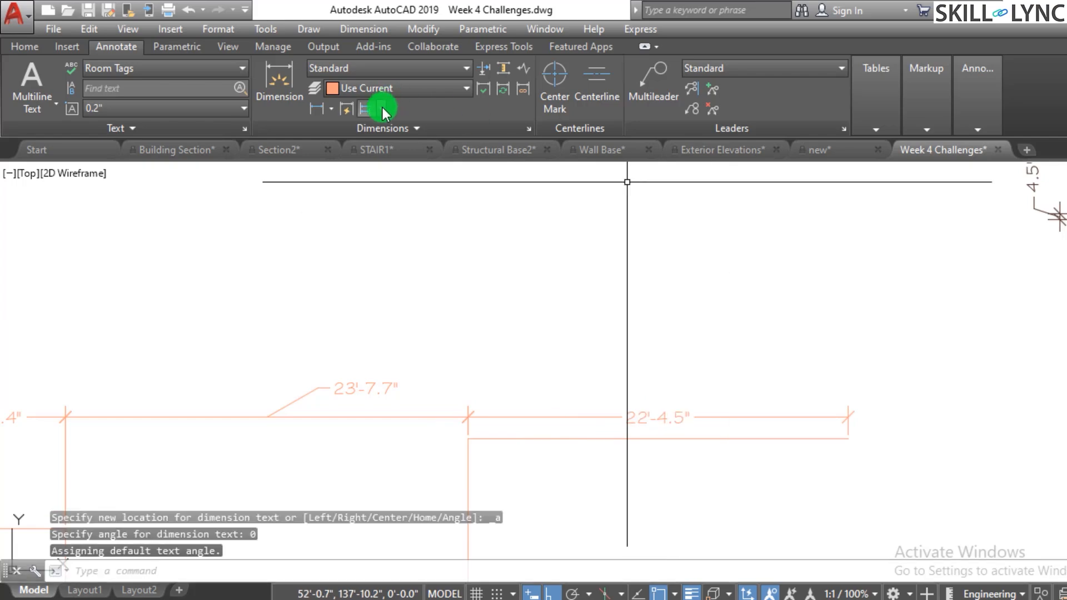
- Left-justify the rightmost dimension's text on its dimension line and center-justify it again
click(389, 129)
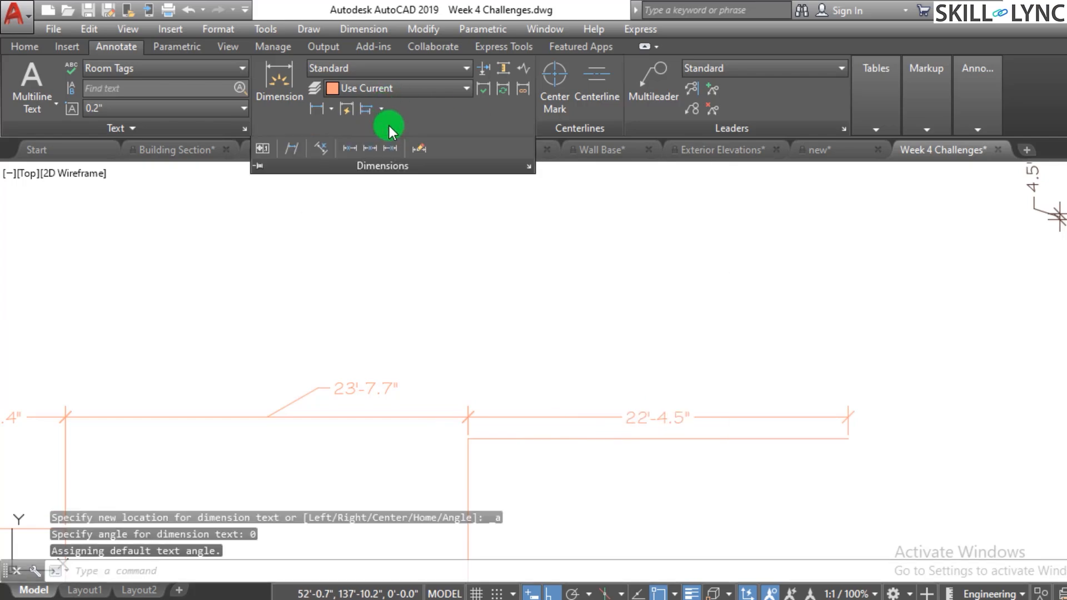
click(346, 151)
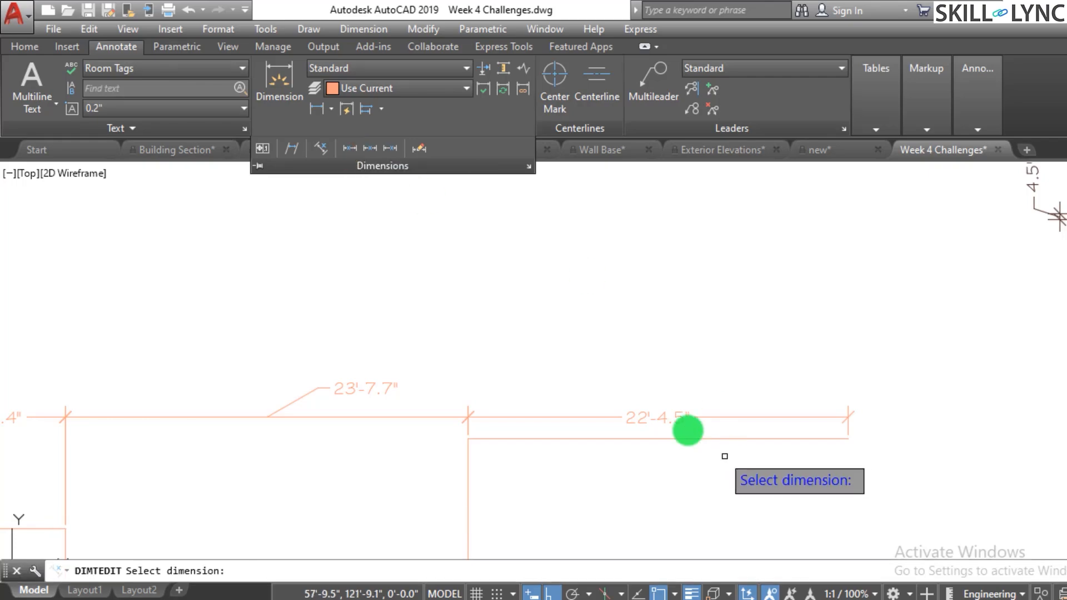
click(654, 415)
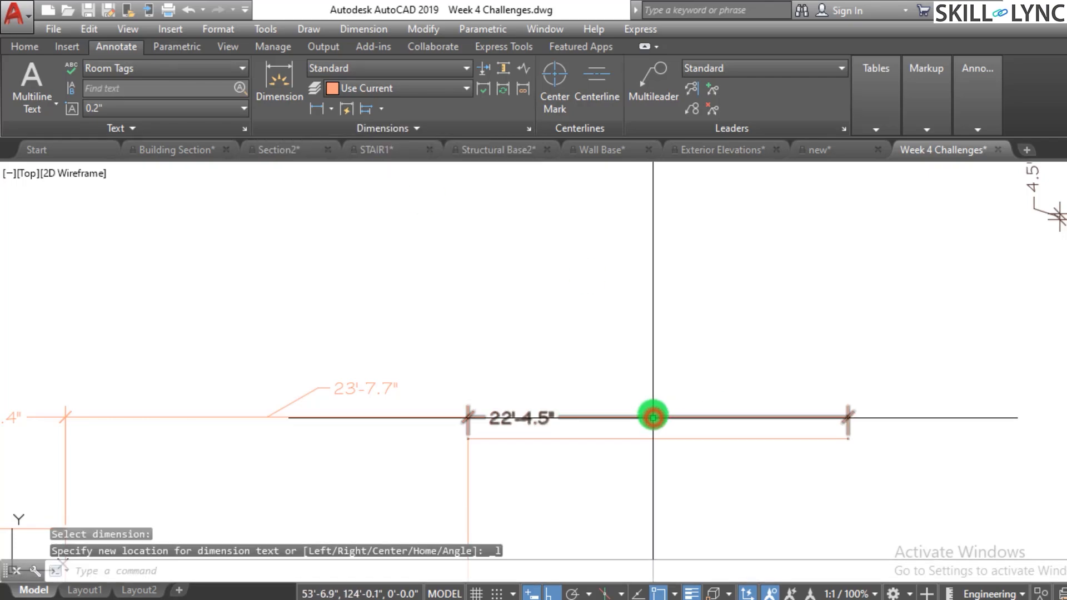
click(453, 131)
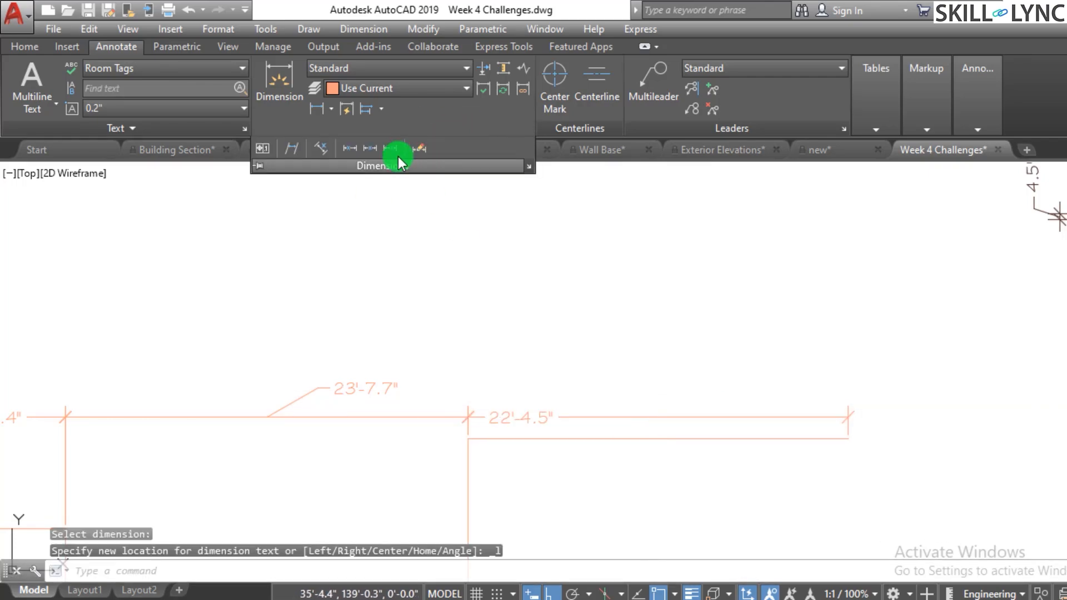
click(368, 149)
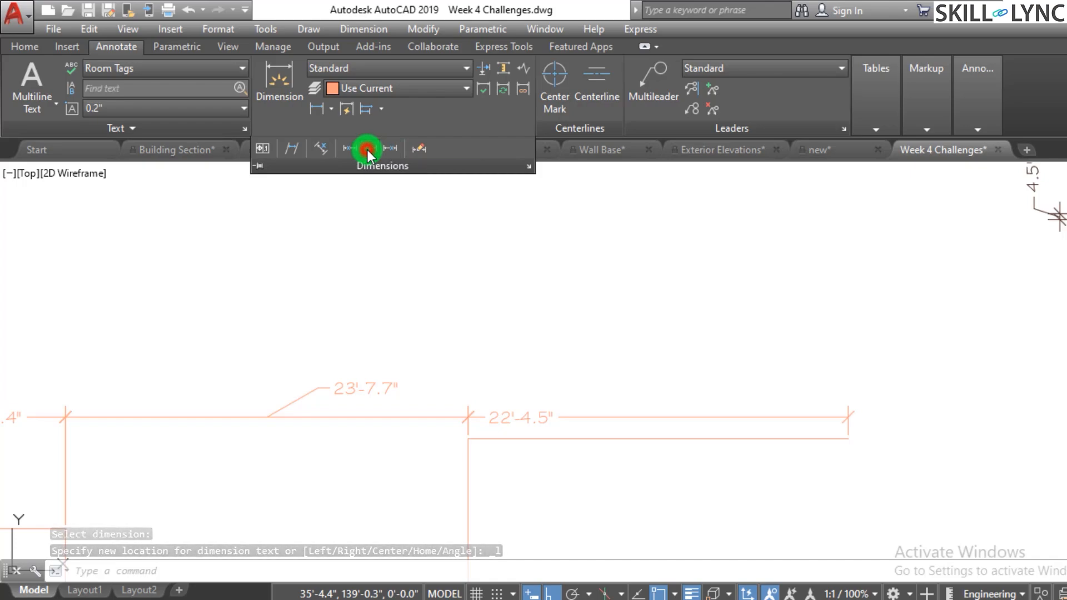
click(538, 416)
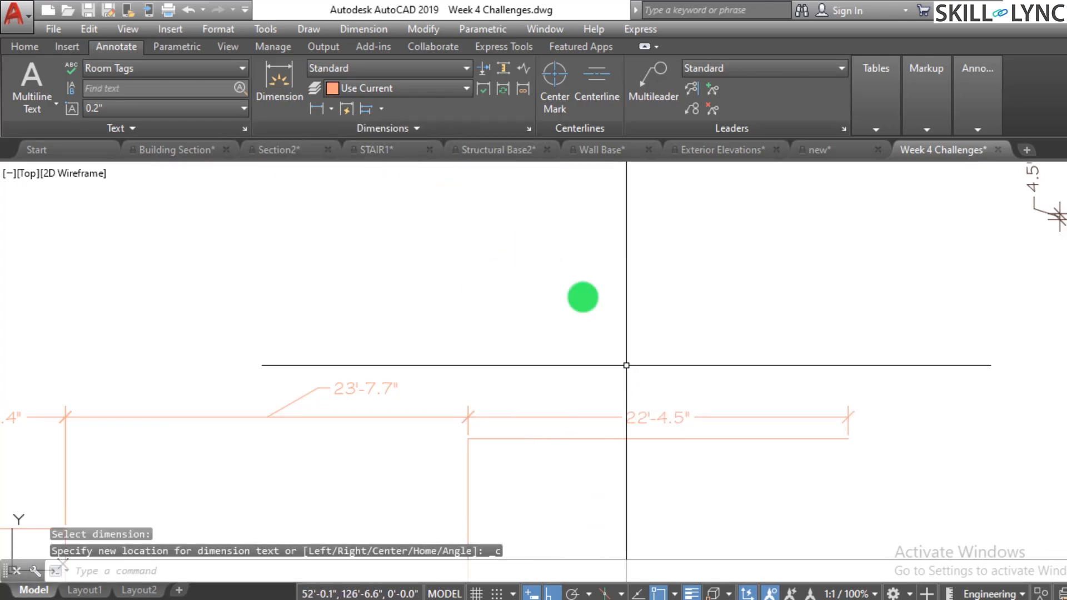
- Right-justify the rightmost dimension's text along its dimension line
click(366, 138)
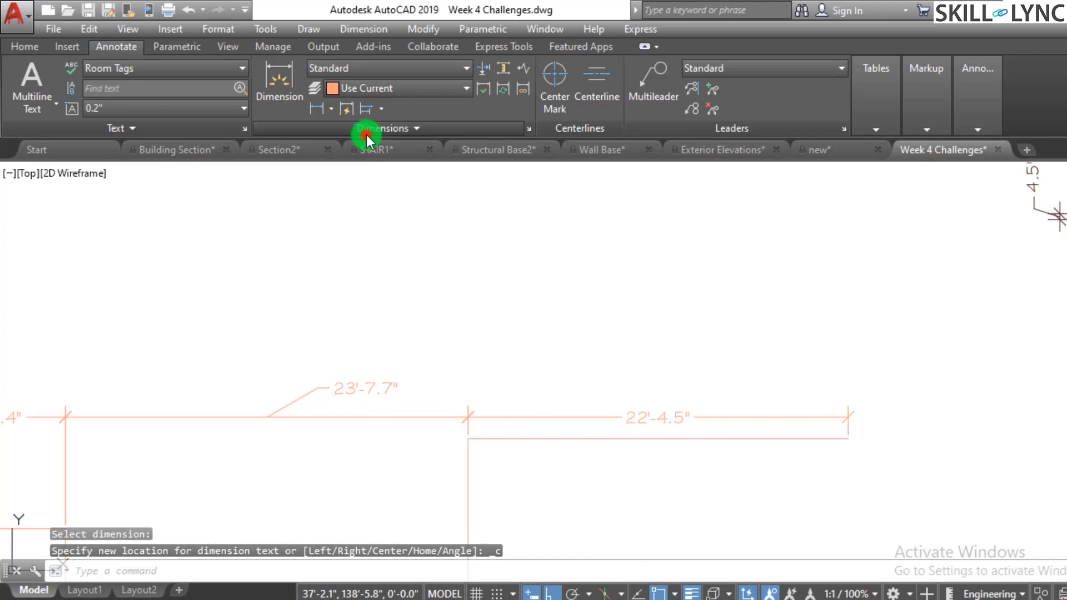
click(392, 157)
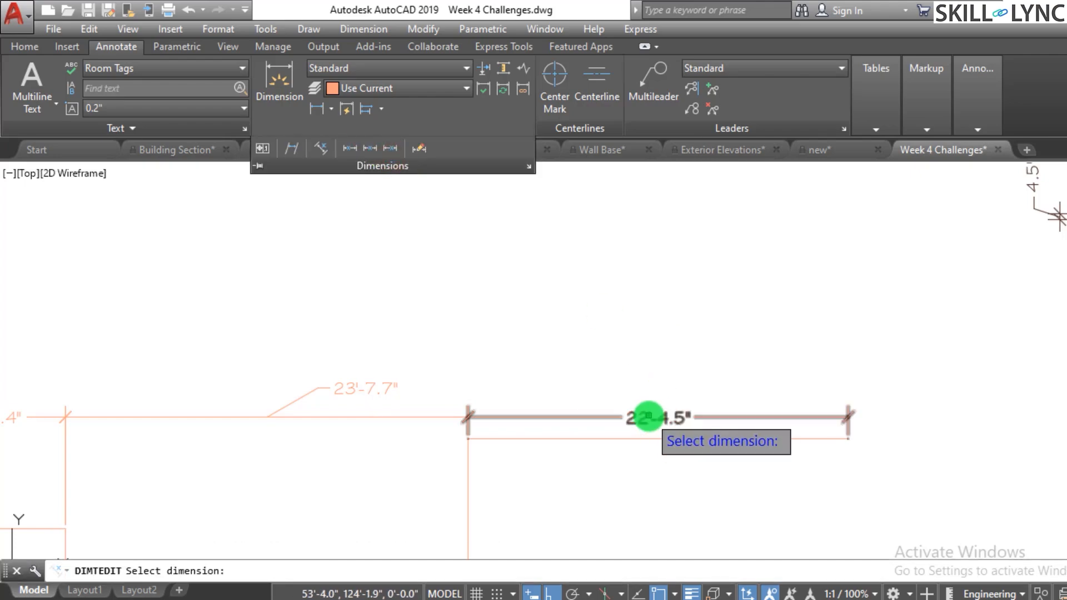
click(643, 418)
click(392, 128)
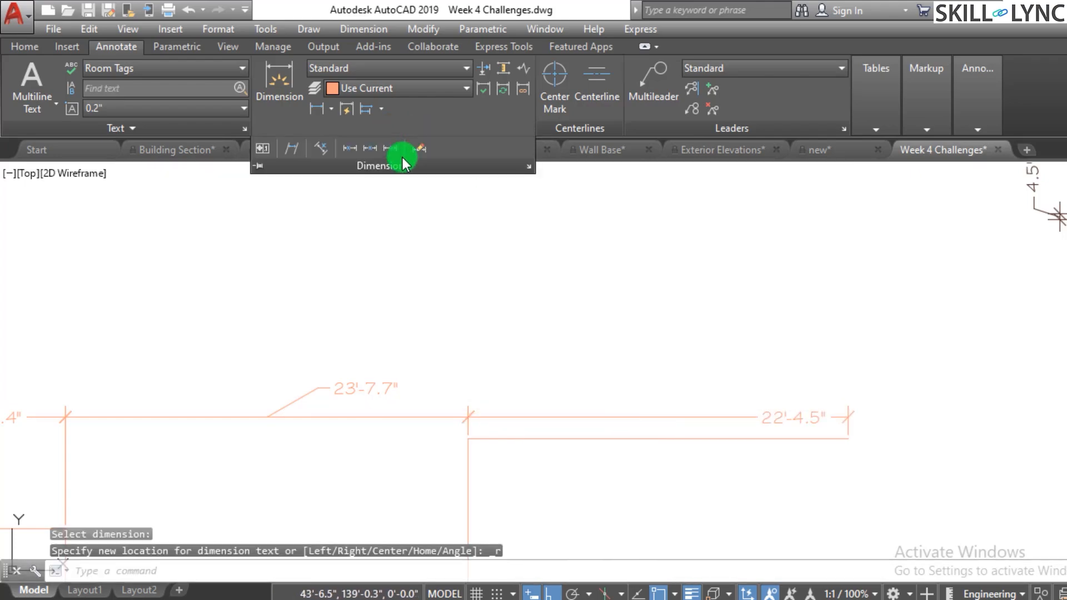
click(419, 152)
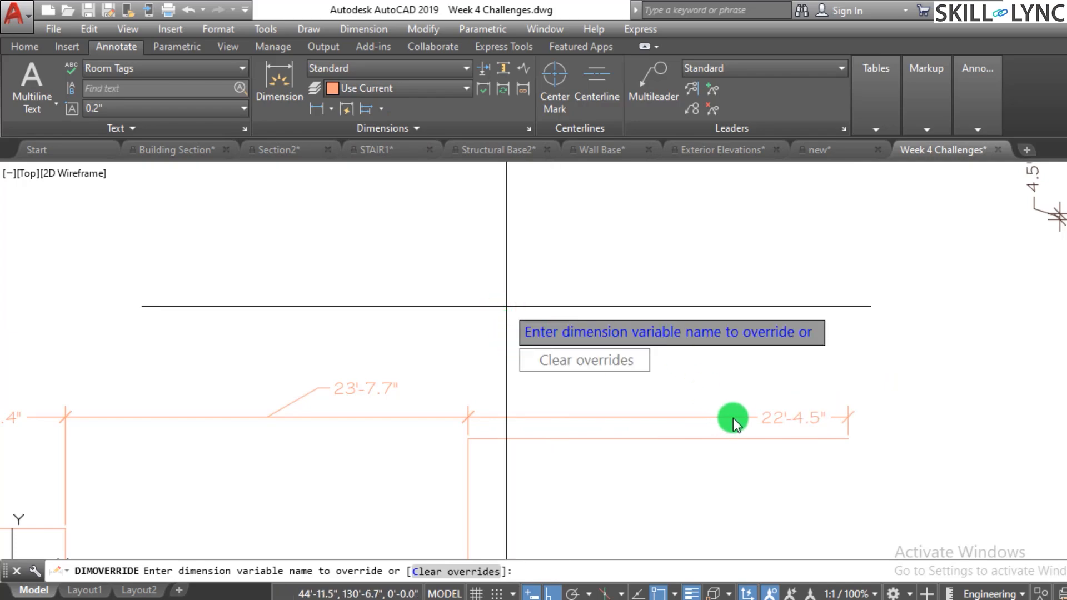
key(Escape)
key(Escape)
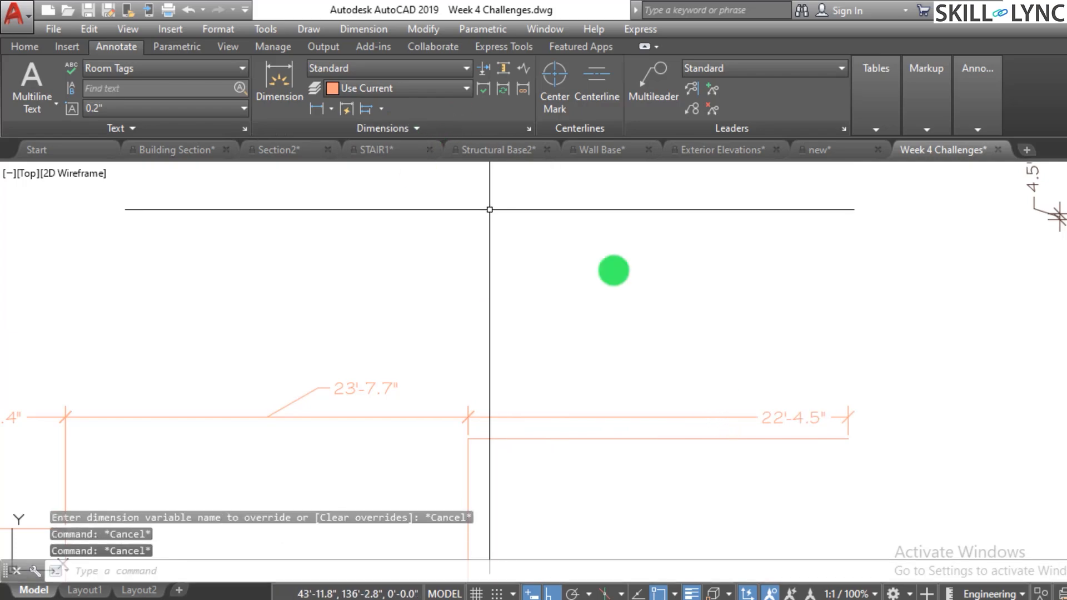
click(782, 420)
key(Escape)
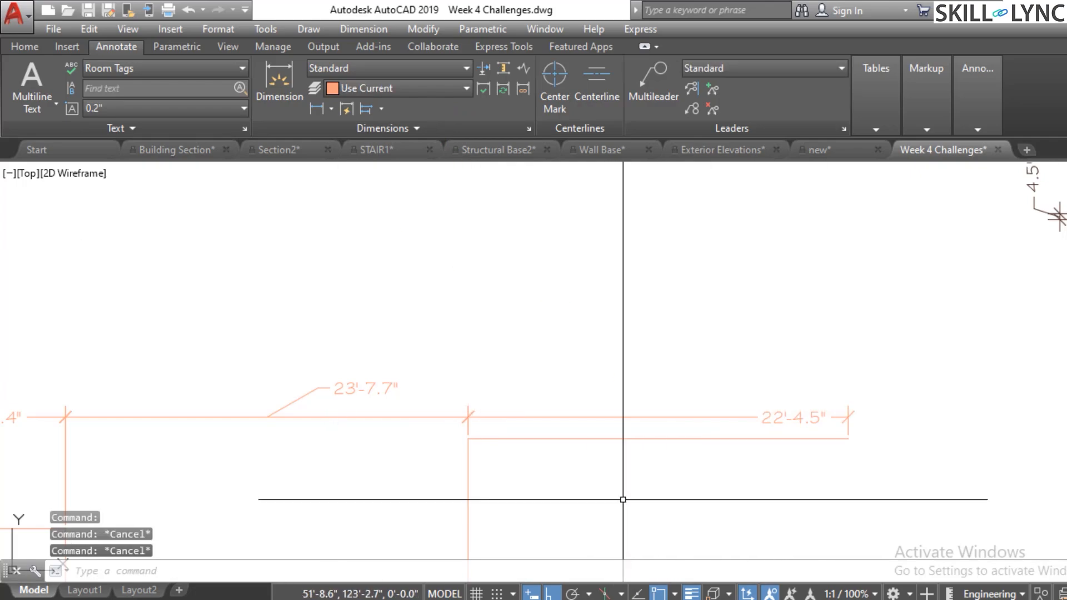
click(381, 109)
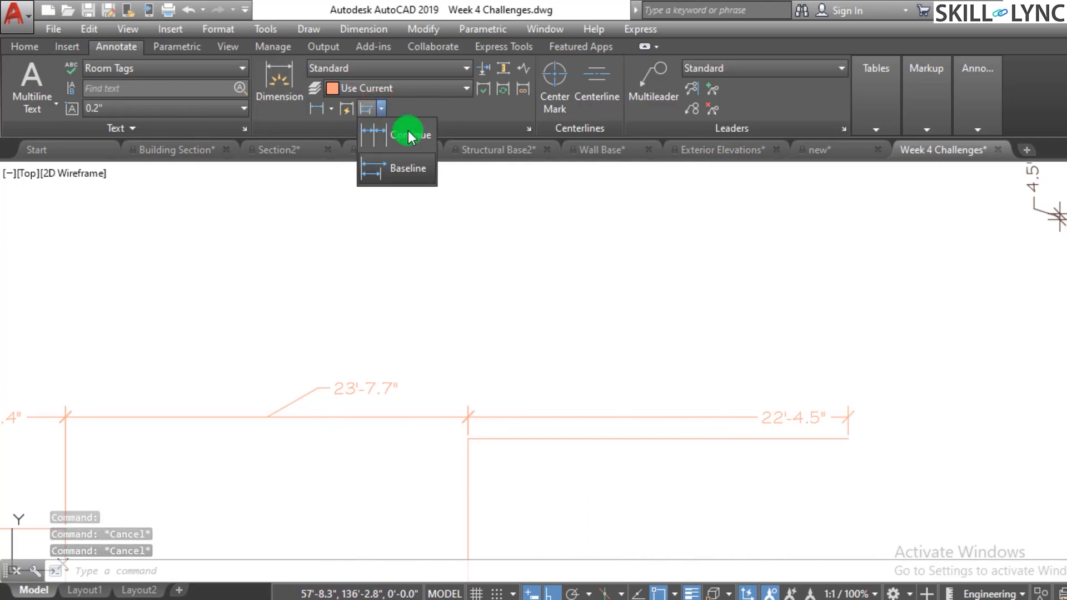
click(816, 328)
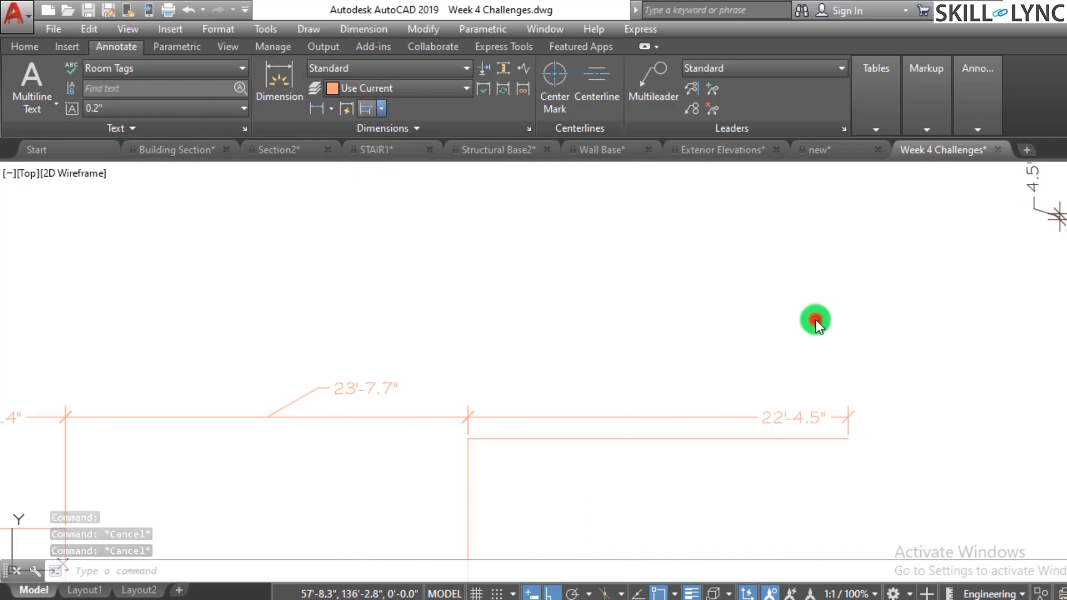
- Reset the rightmost dimension's text to its default position on the dimension line
click(798, 416)
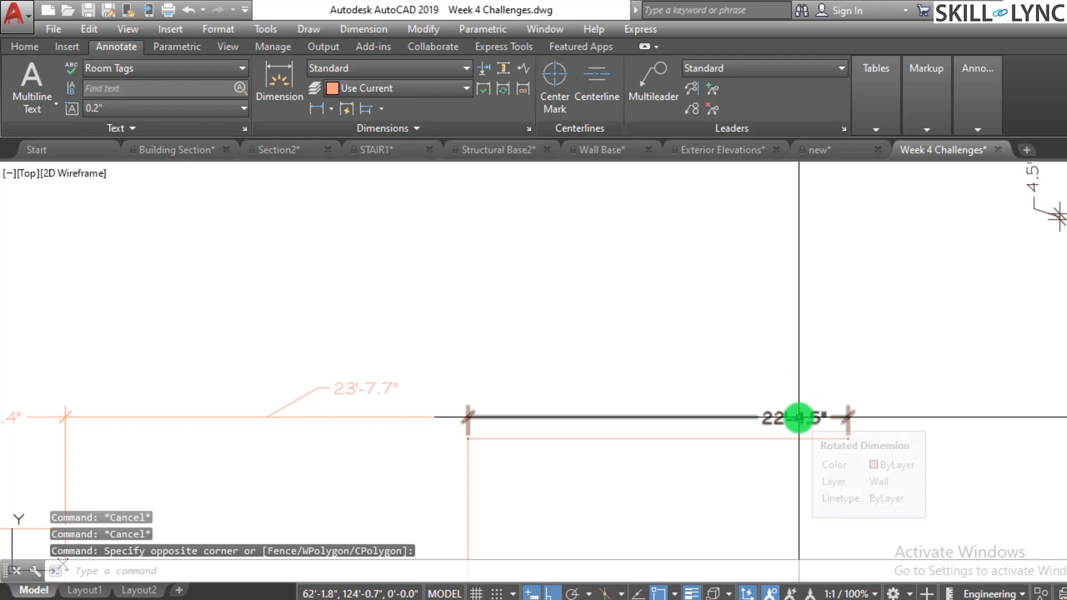
mouse_move(797, 418)
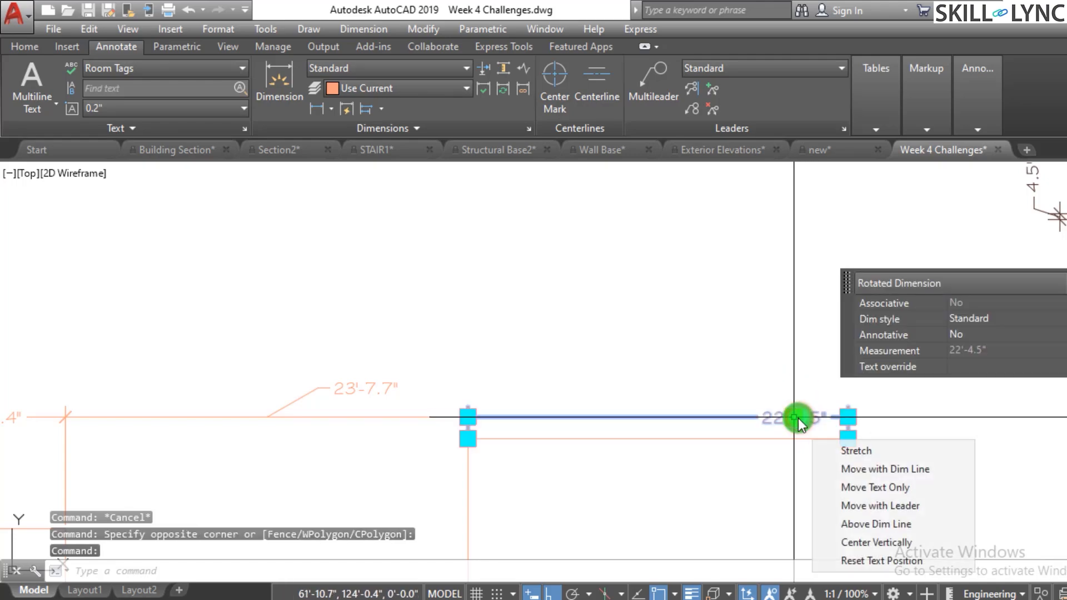
click(899, 487)
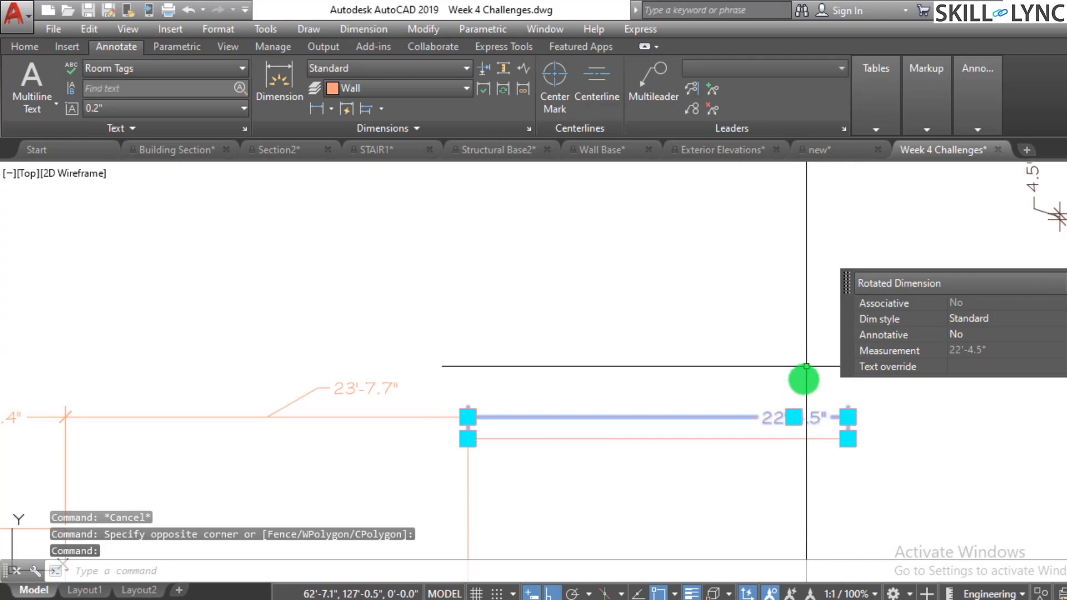
mouse_move(793, 417)
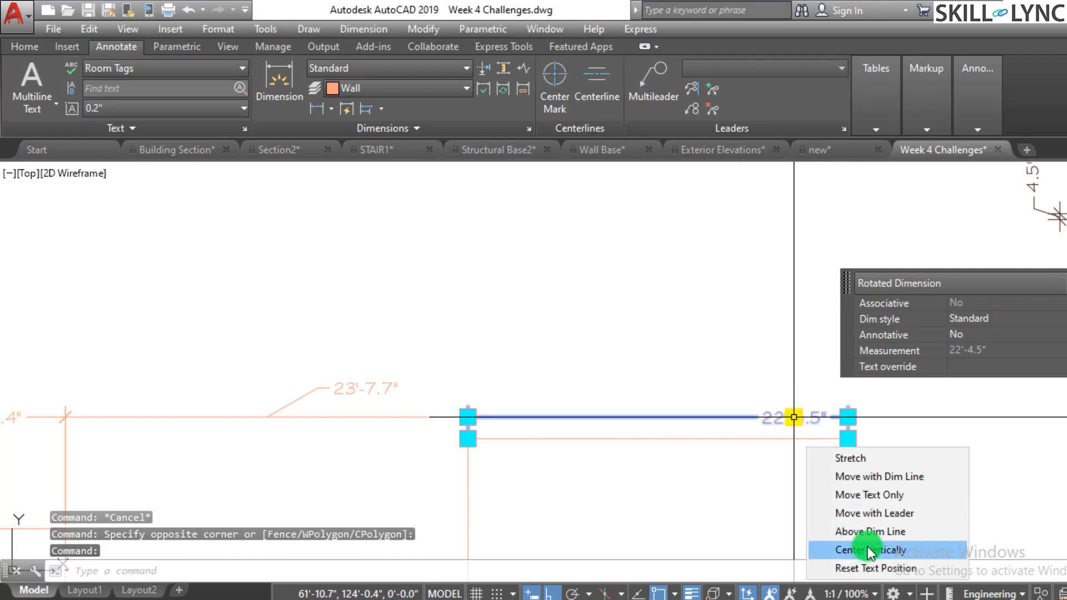
click(882, 569)
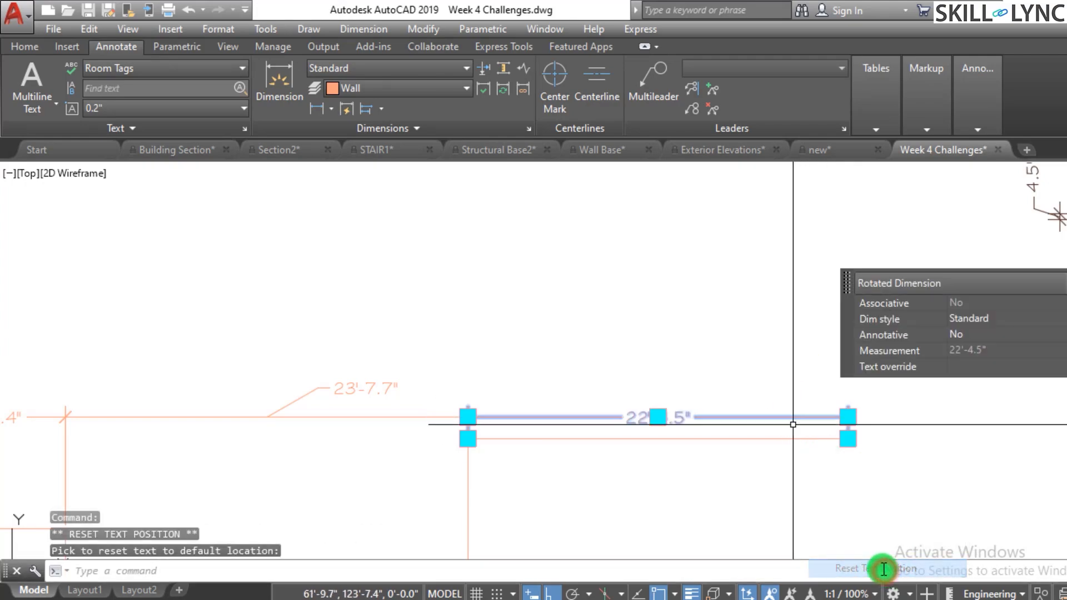
key(Escape)
key(Escape)
key(Escape)
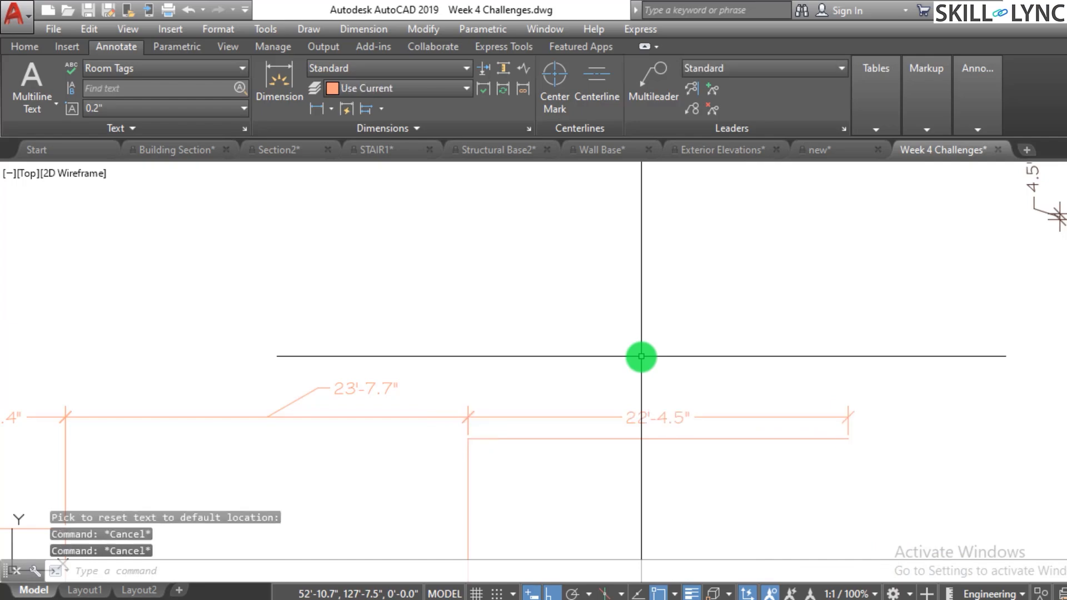
- Stretch the rightmost dimension's outer extension line origin to the midpoint of the polyline segment it measures
scroll(658, 400, up, 3)
click(657, 436)
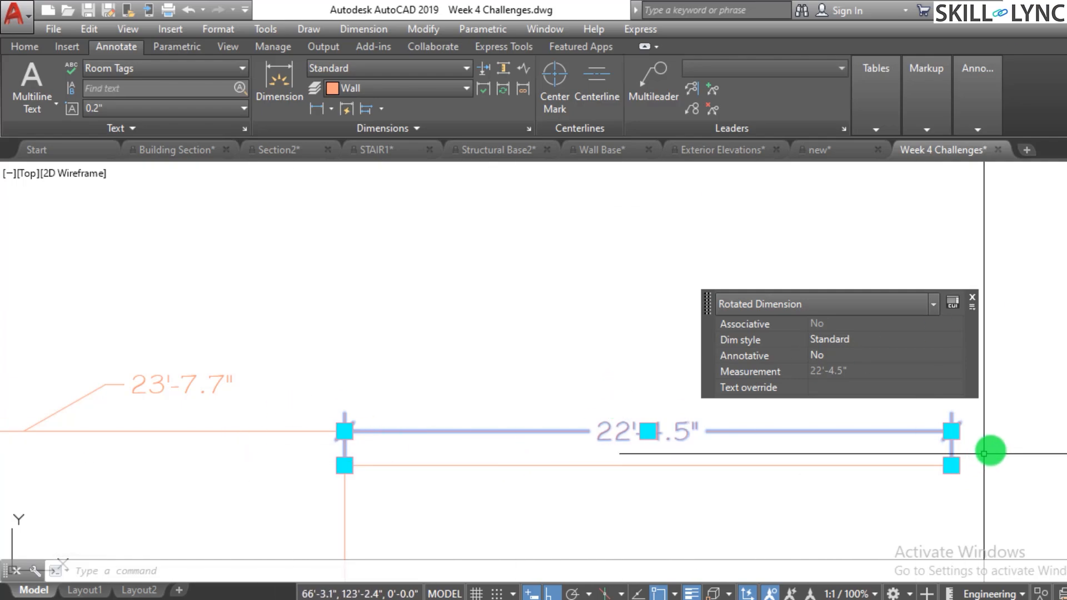
click(951, 466)
click(644, 467)
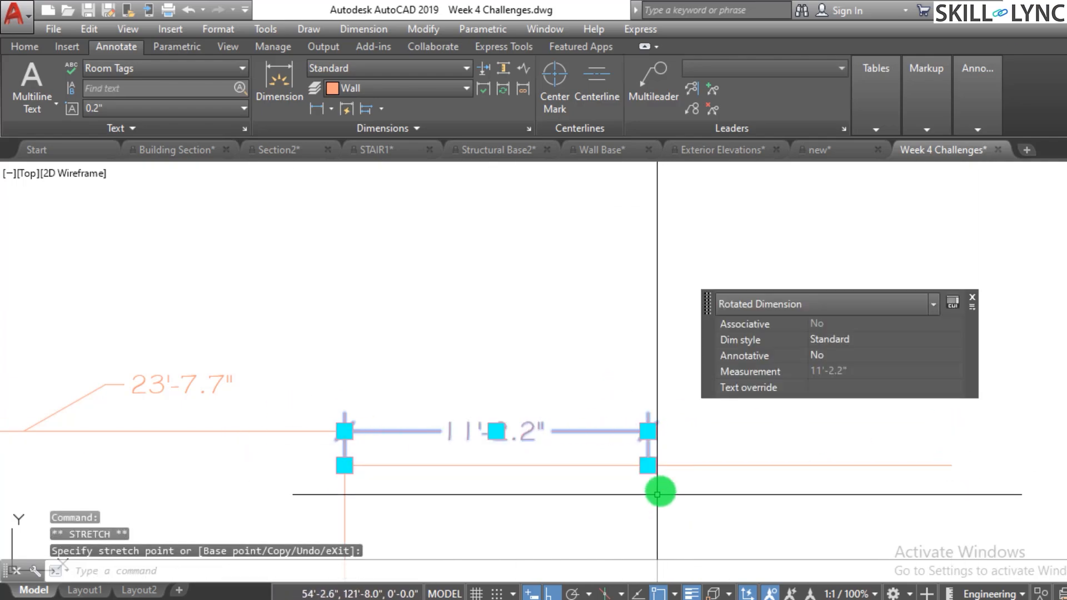
scroll(698, 482, down, 2)
scroll(823, 470, up, 2)
key(Escape)
key(Escape)
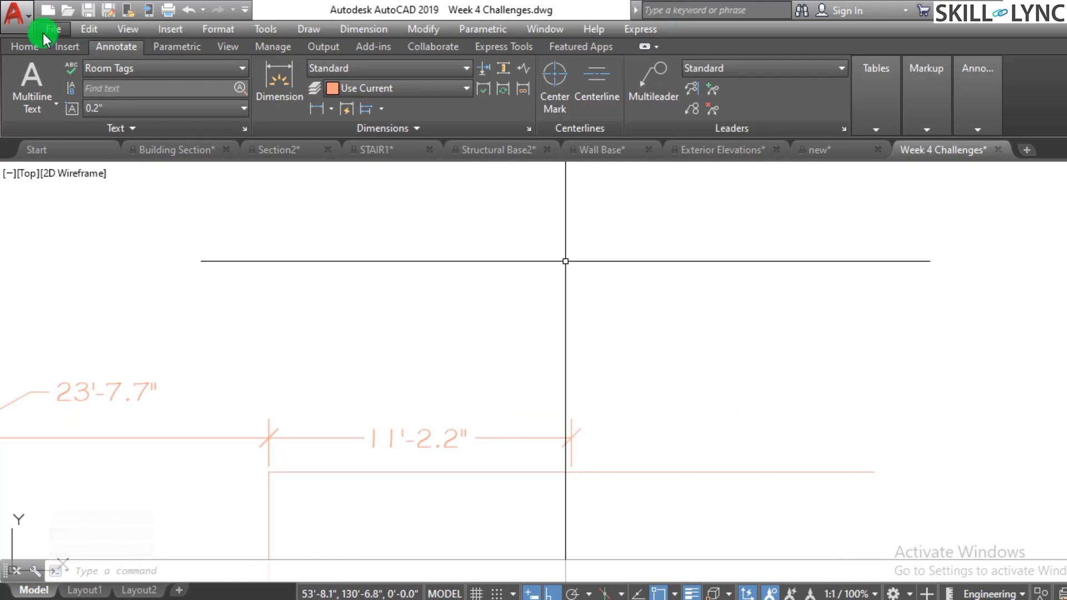
click(404, 128)
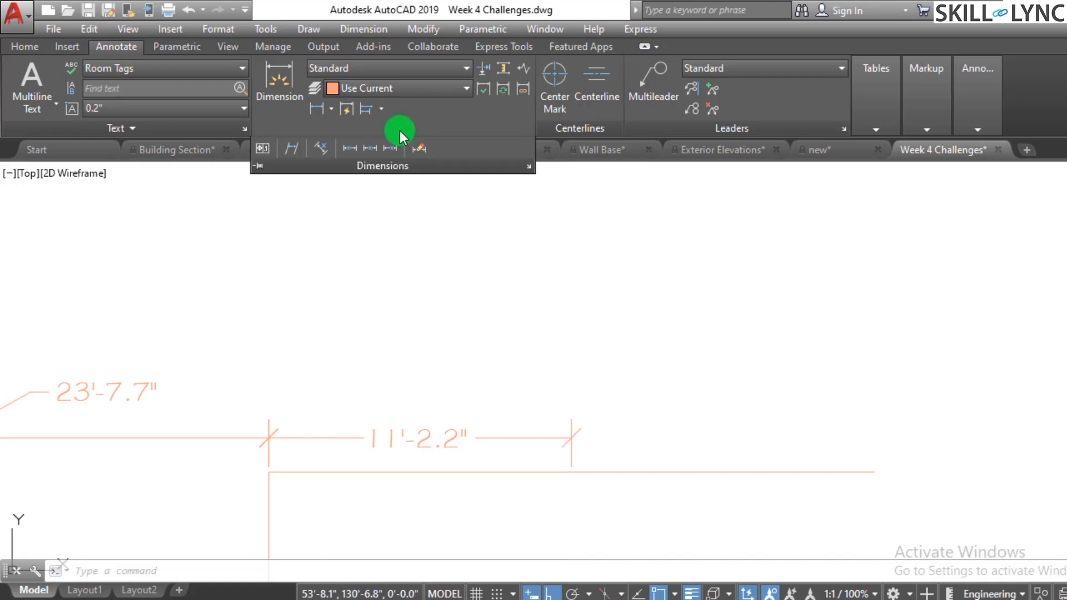
click(476, 376)
- Erase the overall width dimension above the floor plan's bedrooms
scroll(476, 376, down, 2)
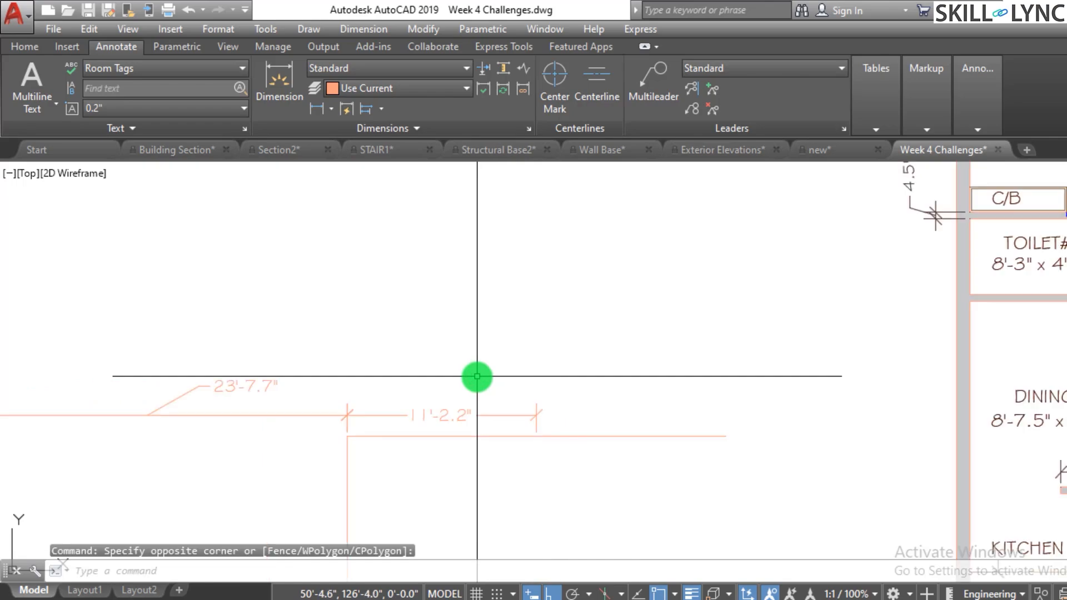
scroll(476, 376, down, 2)
scroll(881, 302, down, 2)
scroll(826, 200, up, 2)
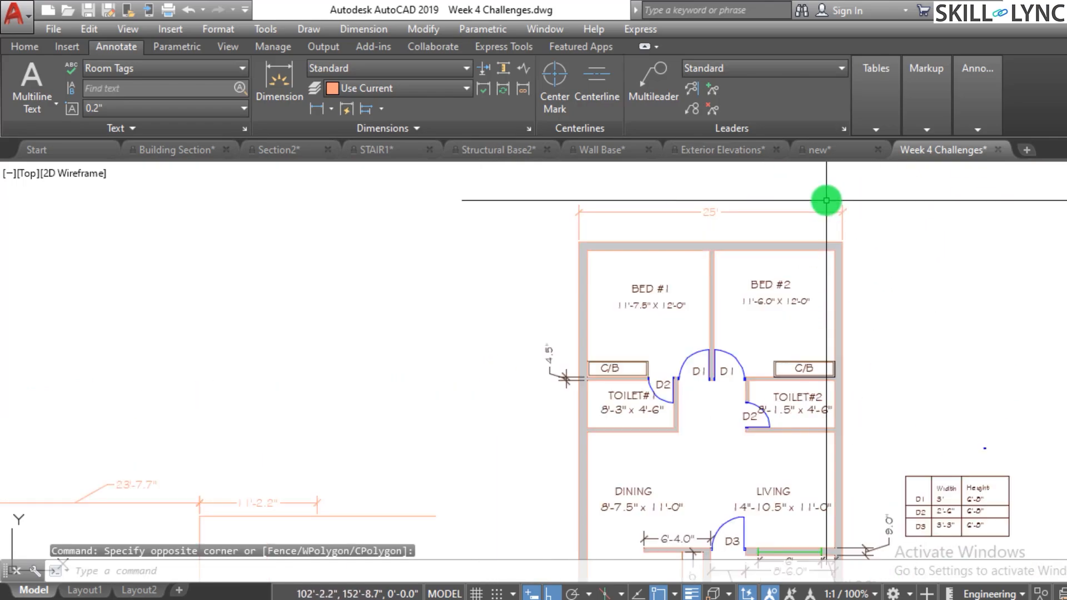
scroll(826, 200, up, 2)
click(906, 231)
click(598, 233)
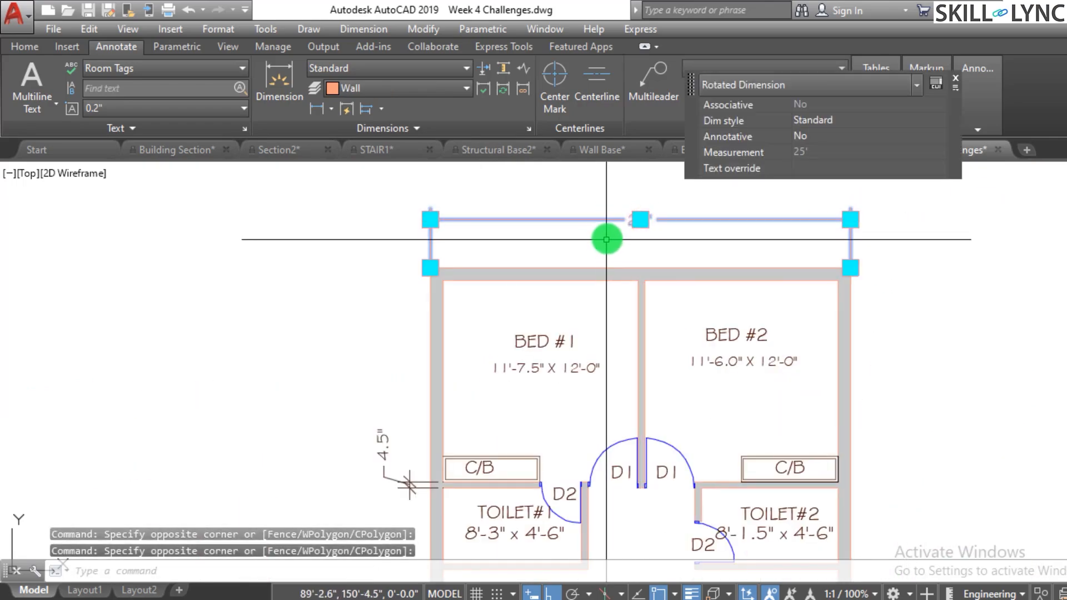
text(E)
key(Return)
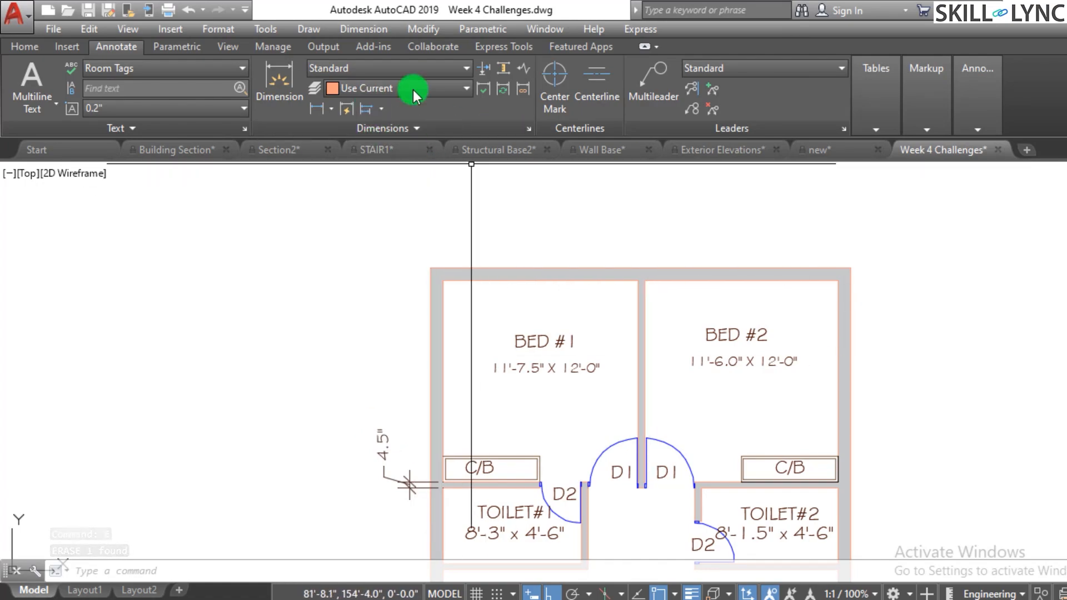
- Choose the Standard dimension style and assign new dimensions to the Dimensions layer
click(398, 68)
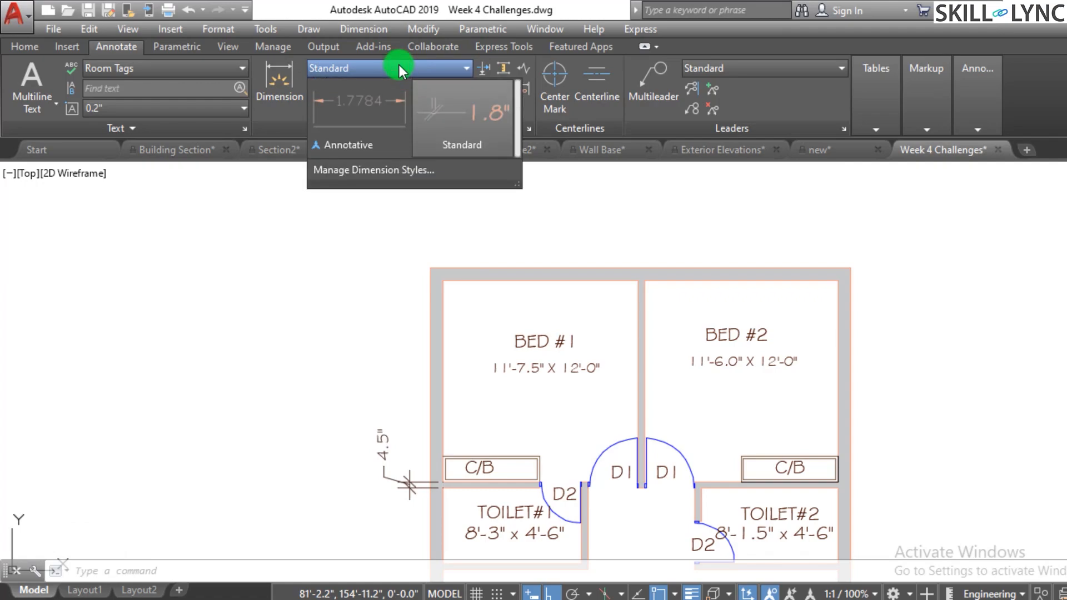
click(491, 121)
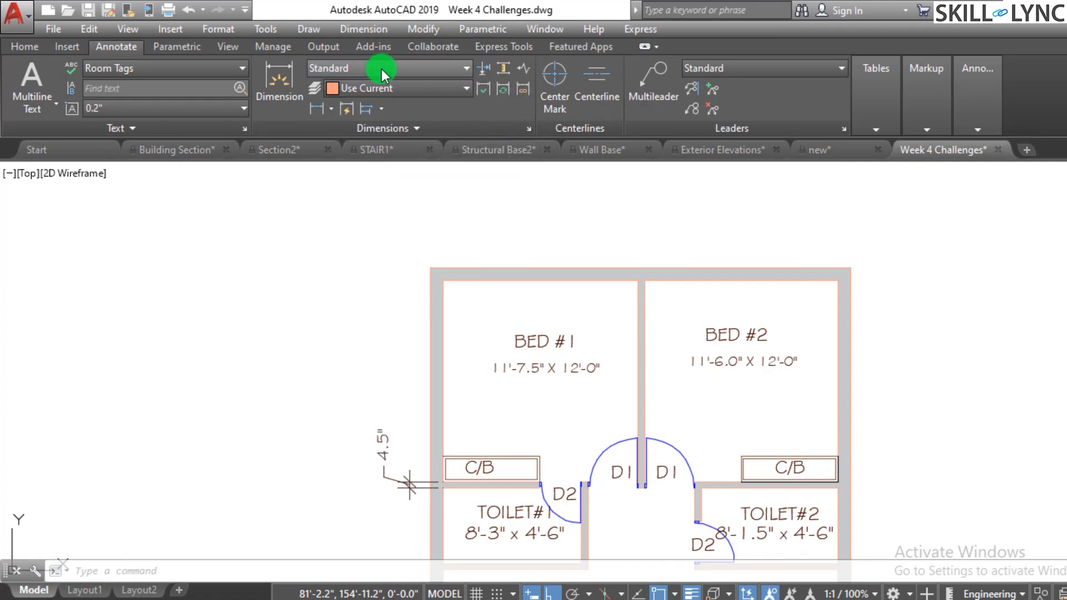
click(395, 88)
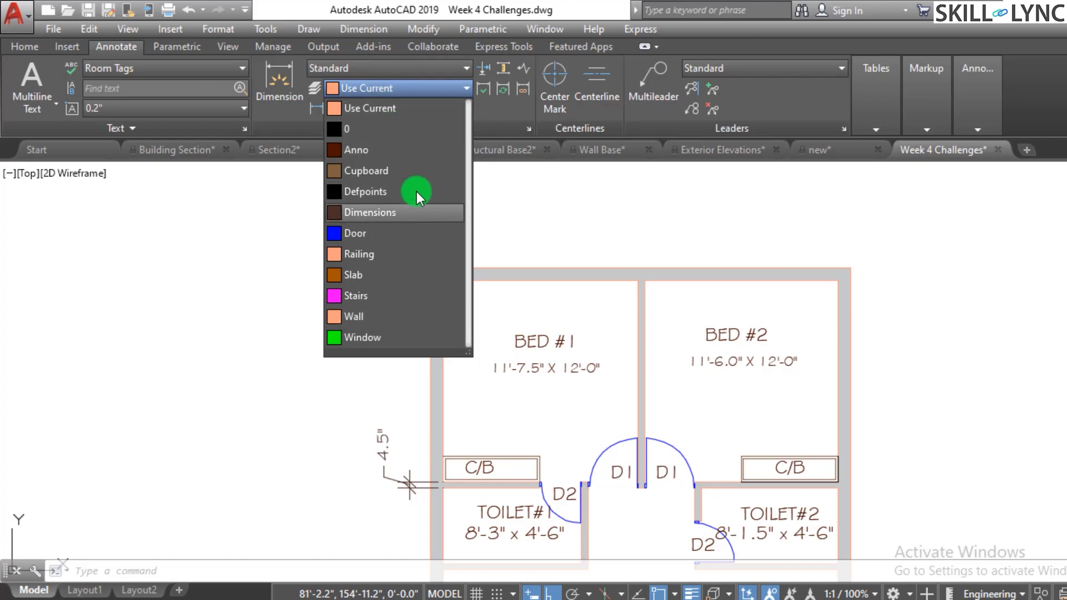
click(370, 213)
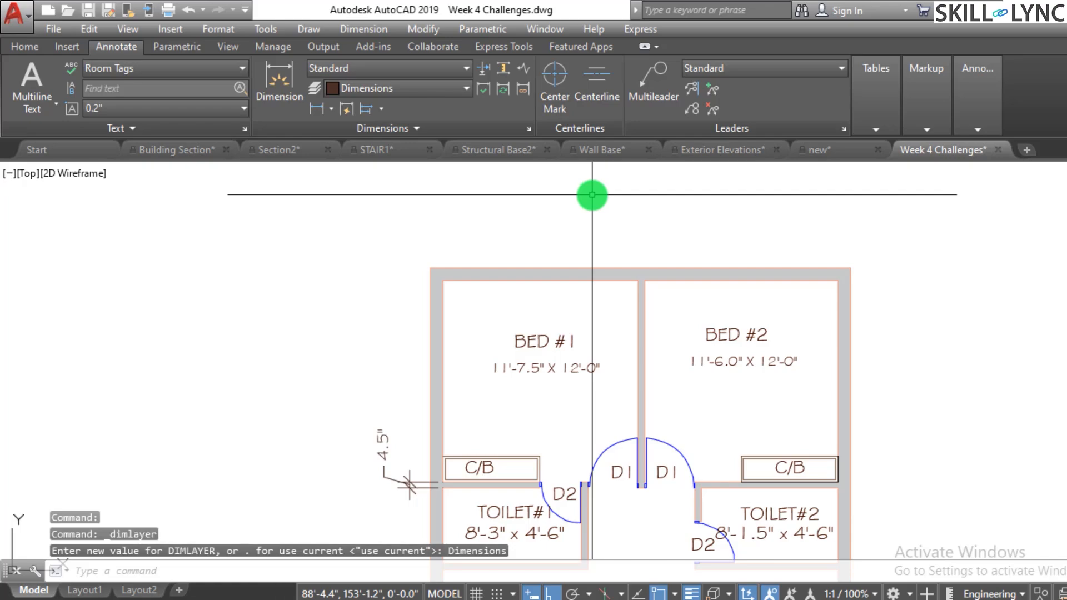
- Add a linear dimension between the floor plan's two outer top corners, placed above the top wall
text(di)
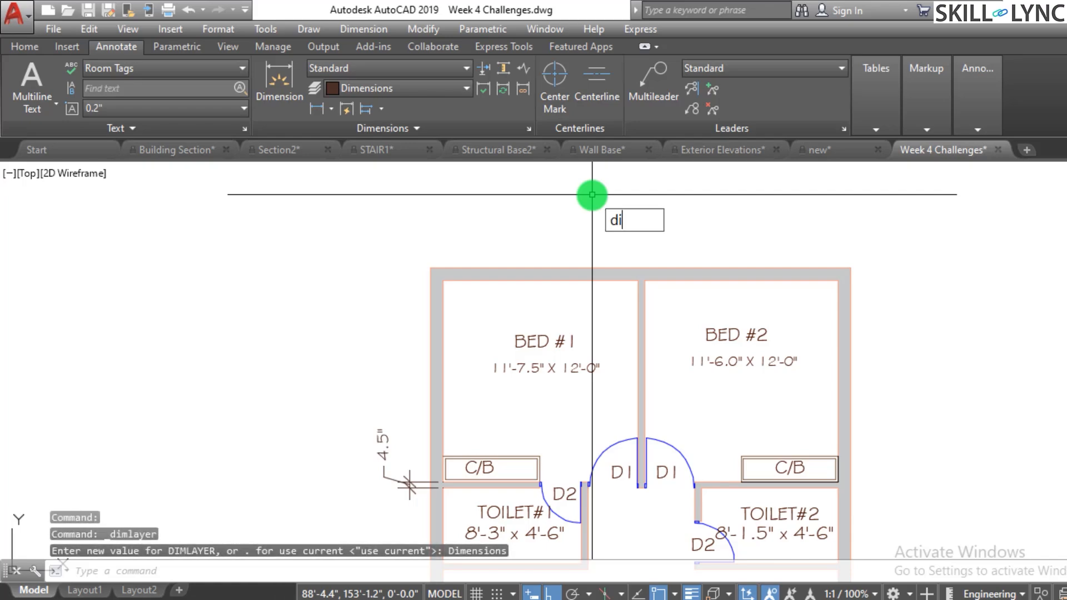
text(mlin)
key(Return)
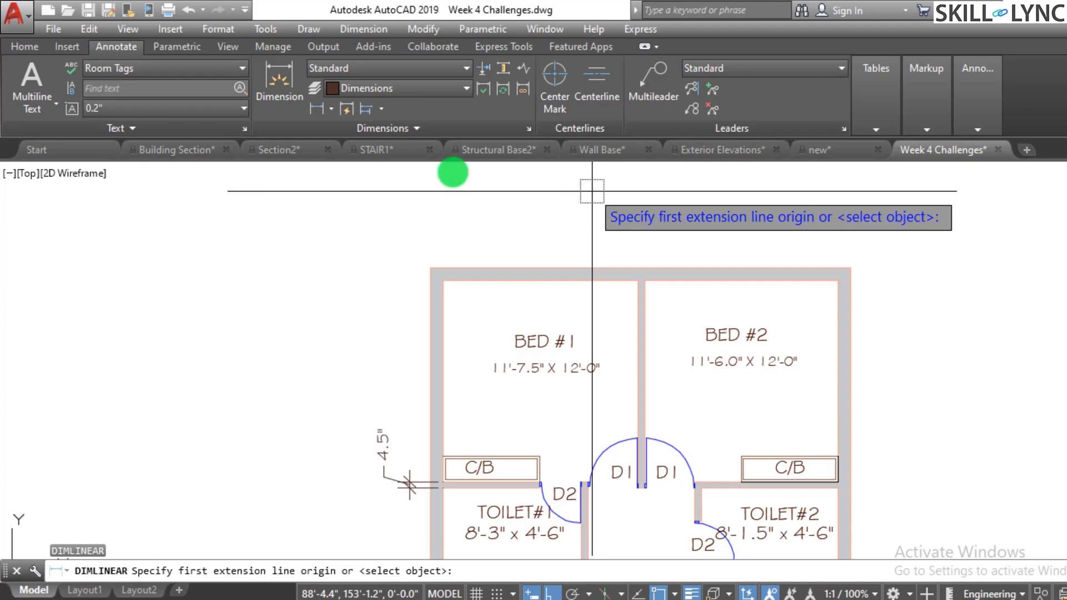
click(430, 268)
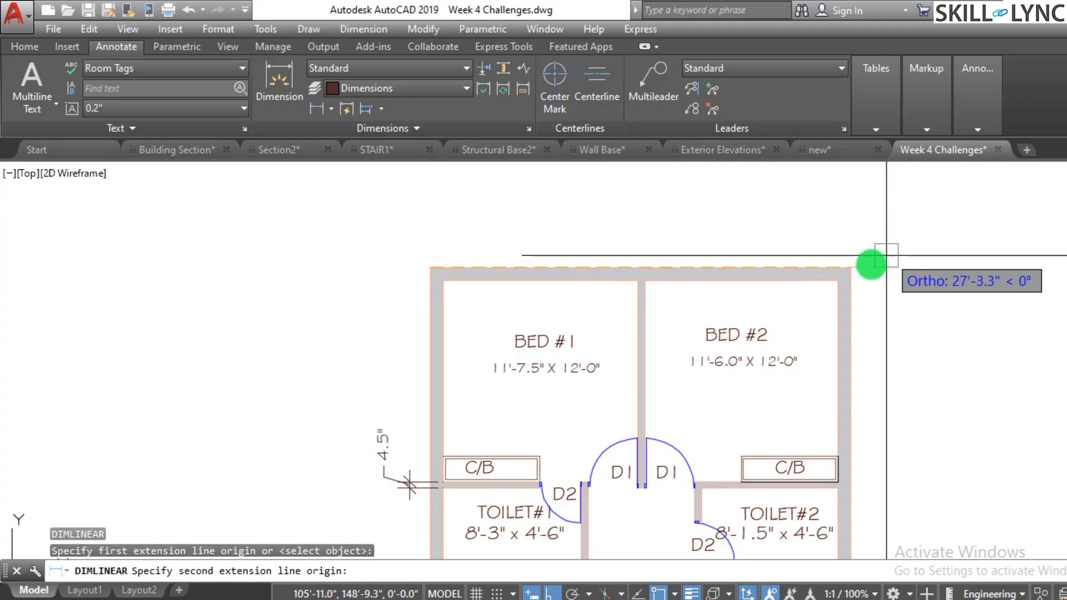
click(850, 267)
click(665, 208)
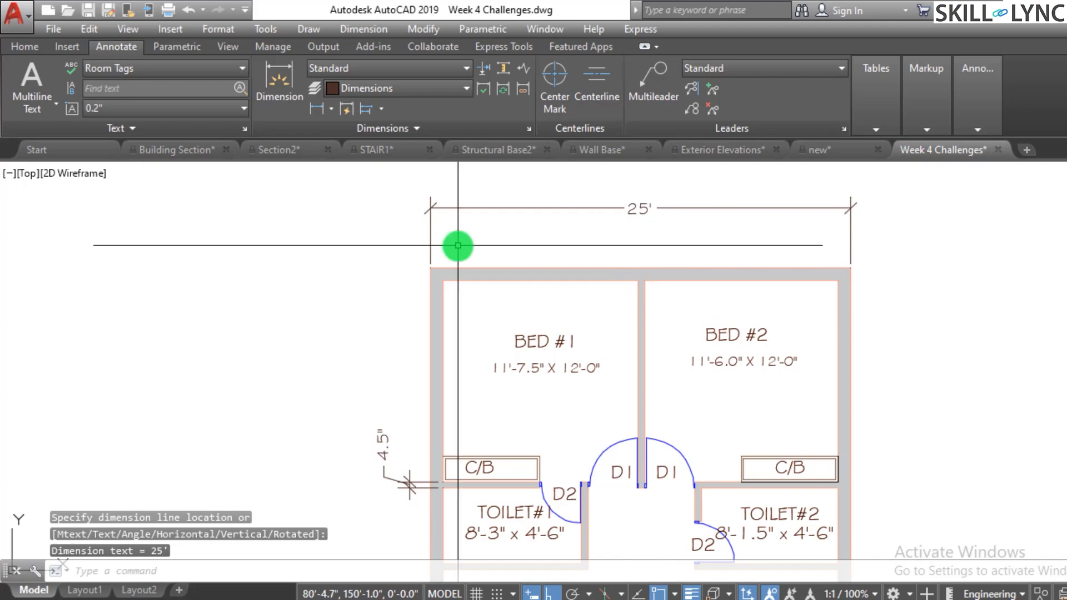
- Create a centerline between the two faces of the partition wall separating BED #1 and BED #2
scroll(728, 245, down, 2)
scroll(600, 231, up, 2)
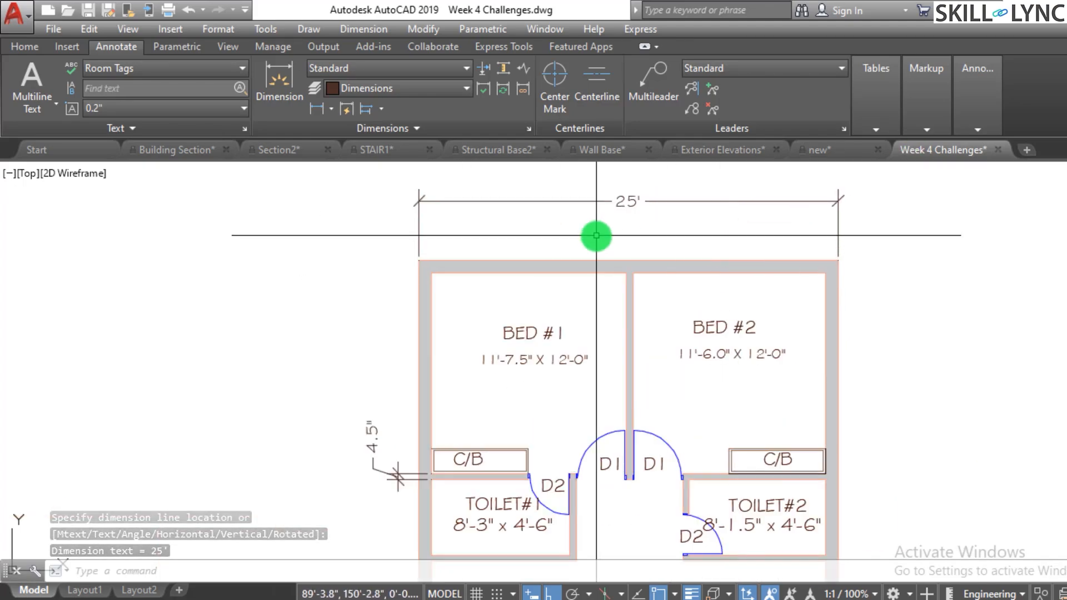
scroll(655, 269, up, 2)
key(Escape)
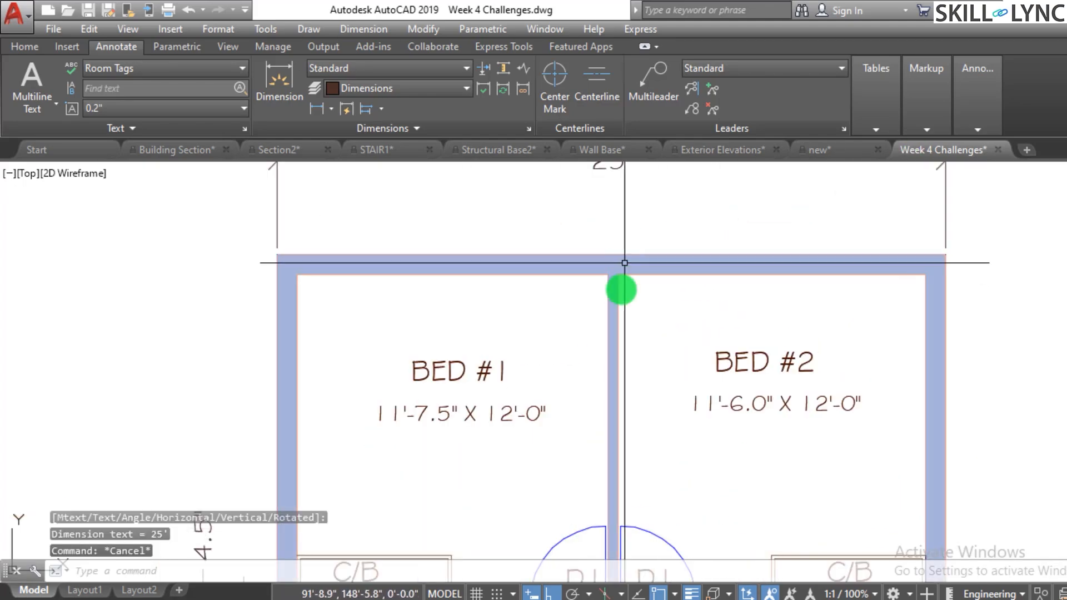
click(587, 103)
scroll(614, 305, up, 3)
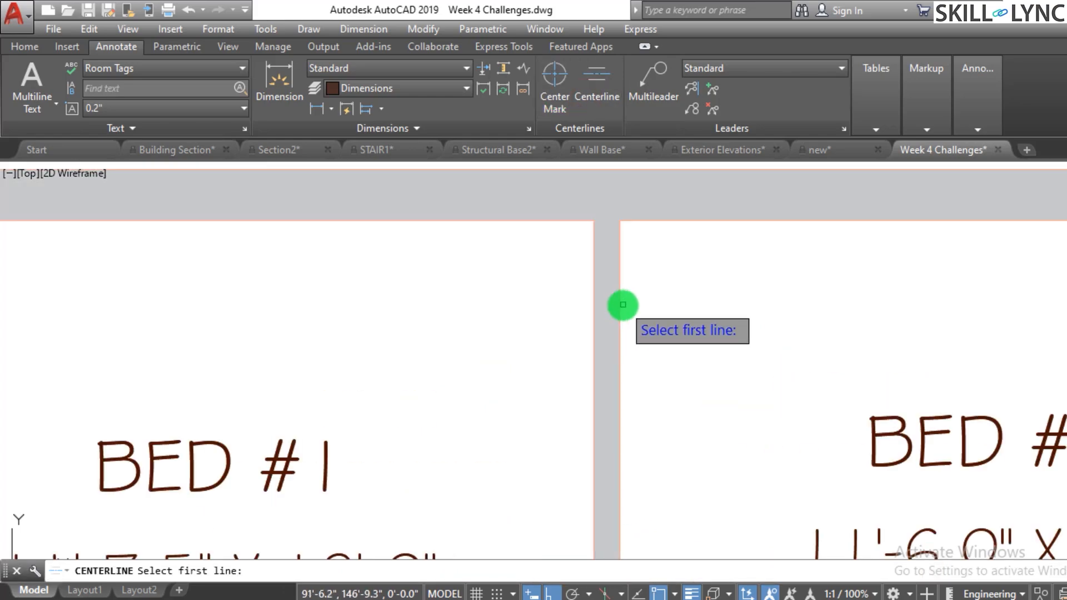
click(619, 310)
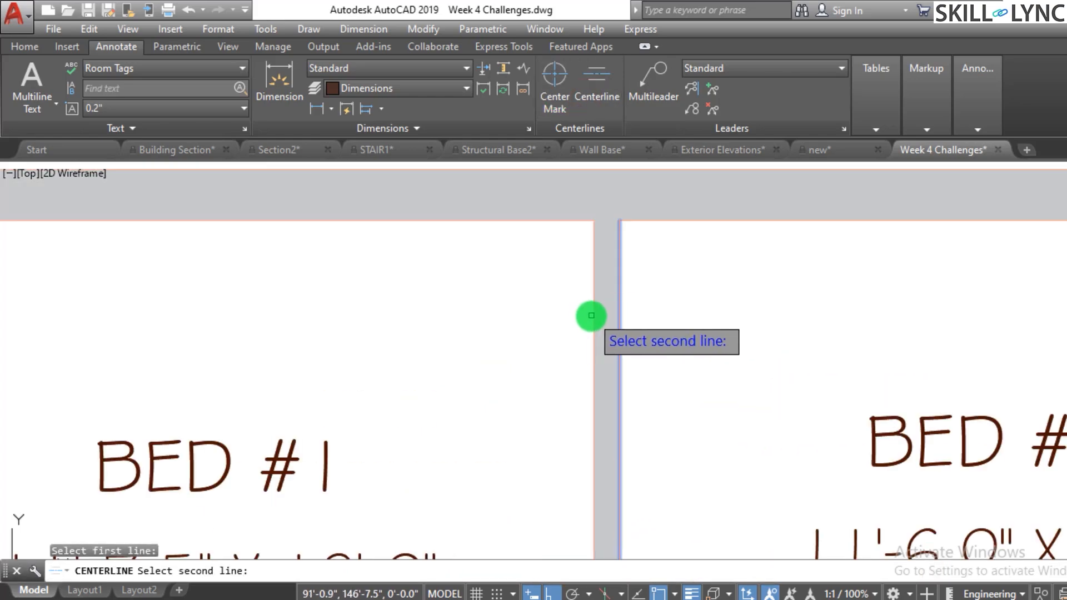
click(594, 312)
scroll(603, 302, down, 2)
click(606, 303)
key(Escape)
key(Escape)
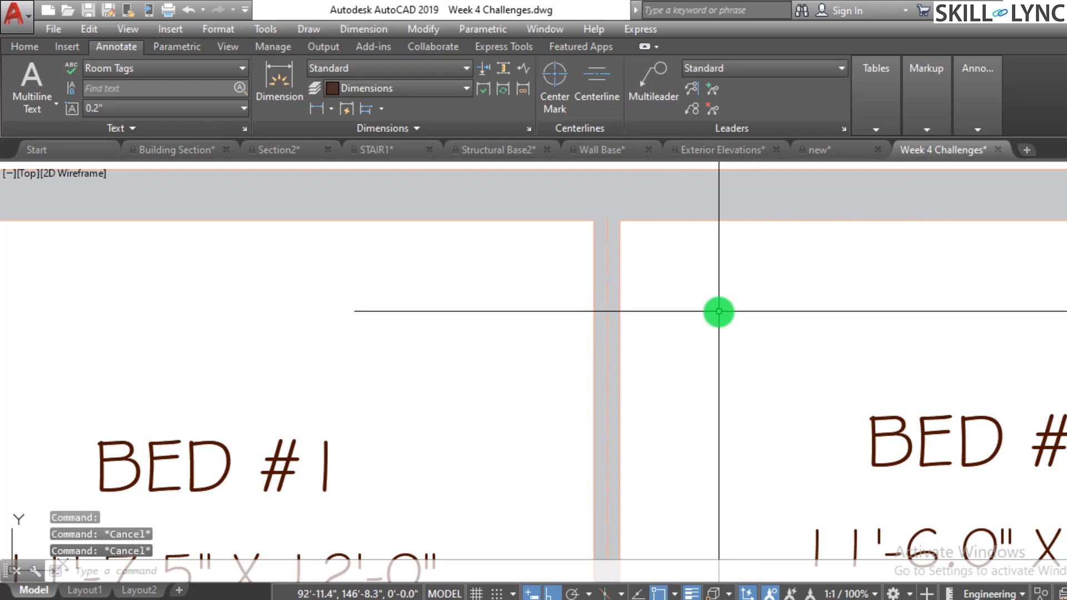
- Add a linear dimension from the plan's outer top-left corner to the partition centerline's upper end, placed below the overall width dimension
scroll(751, 288, down, 2)
scroll(700, 196, up, 2)
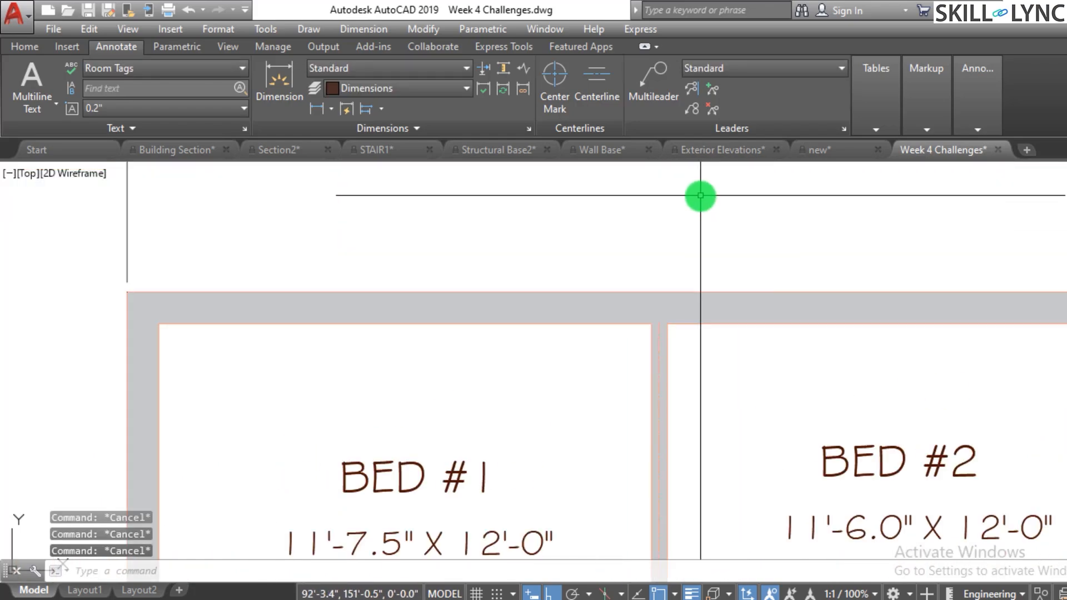
key(Return)
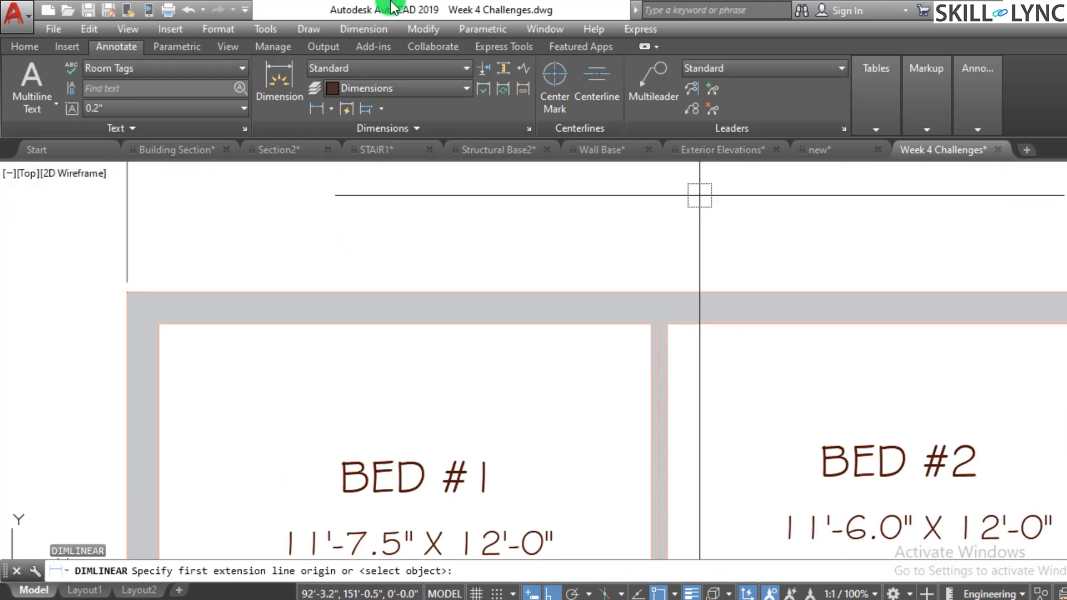
click(128, 290)
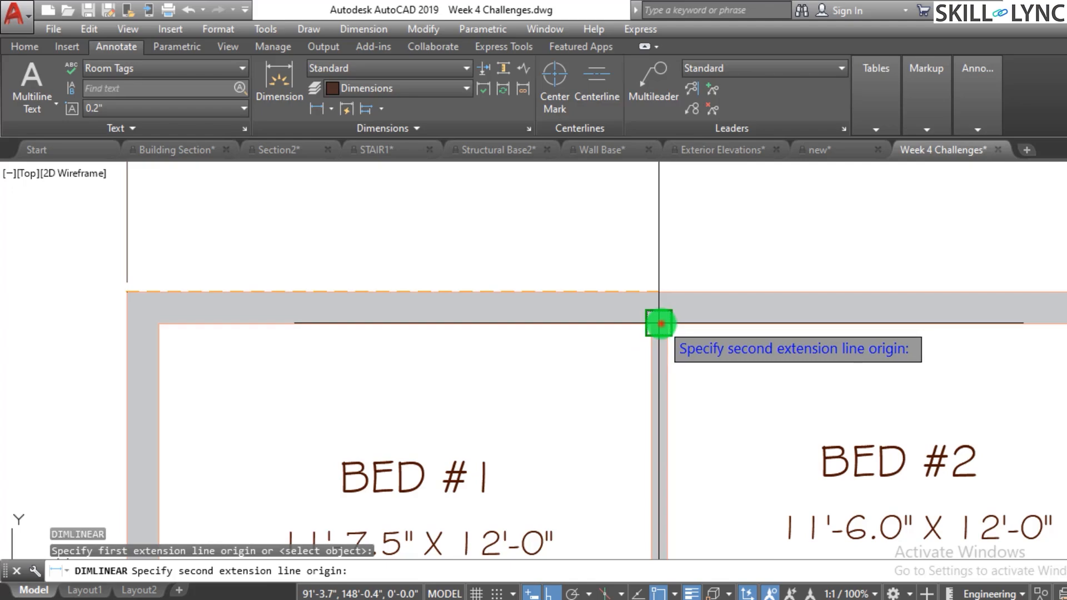
click(659, 322)
click(482, 194)
scroll(422, 322, down, 2)
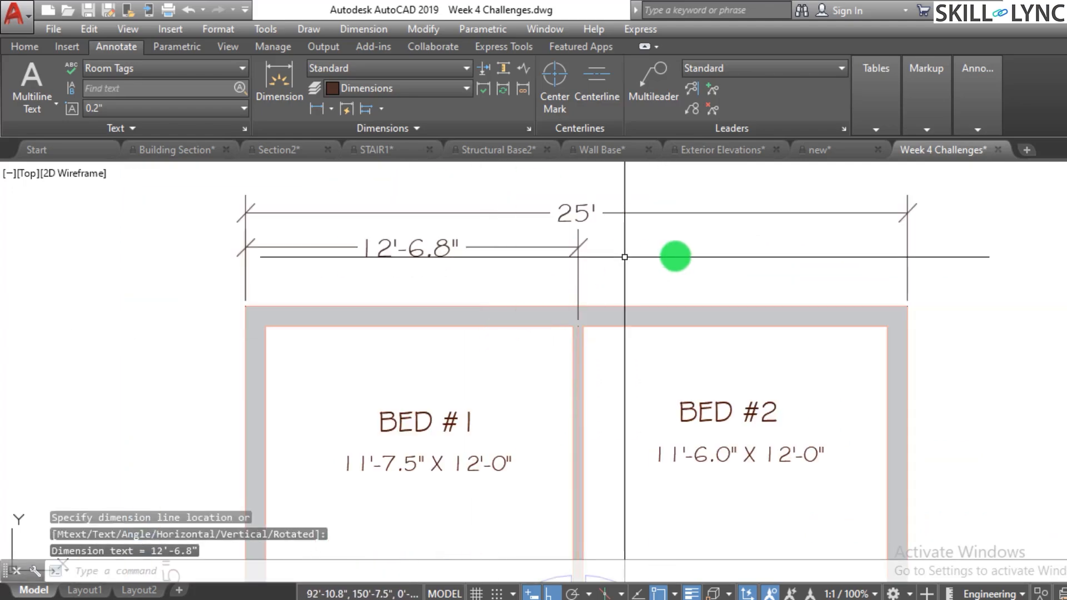
key(Escape)
key(Escape)
key(Escape)
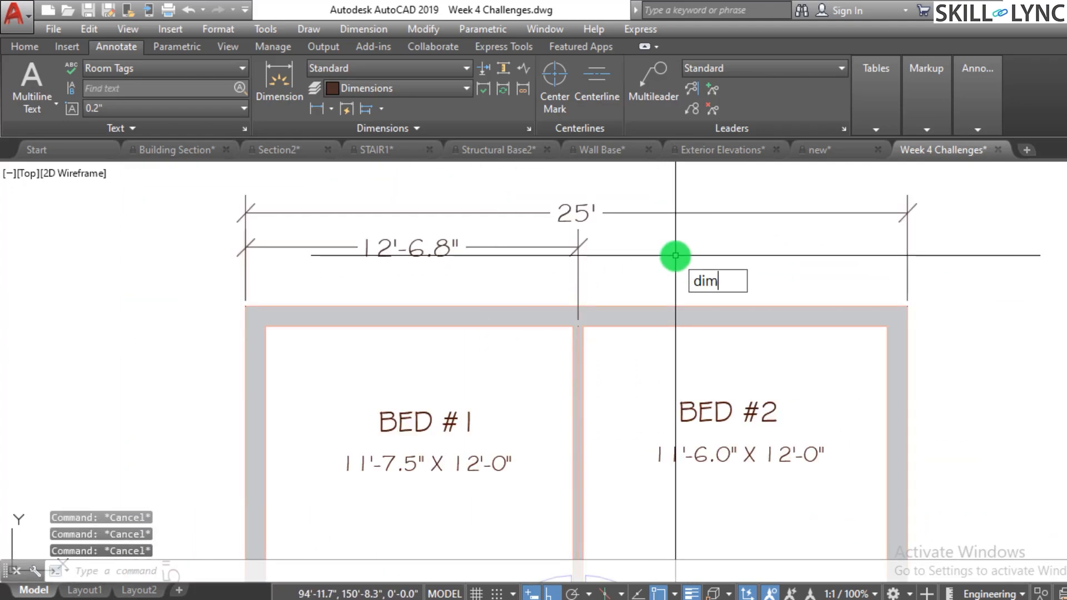
- Continue the dimension from the partition centerline to the plan's outer top-right corner
text(dimcon)
key(Return)
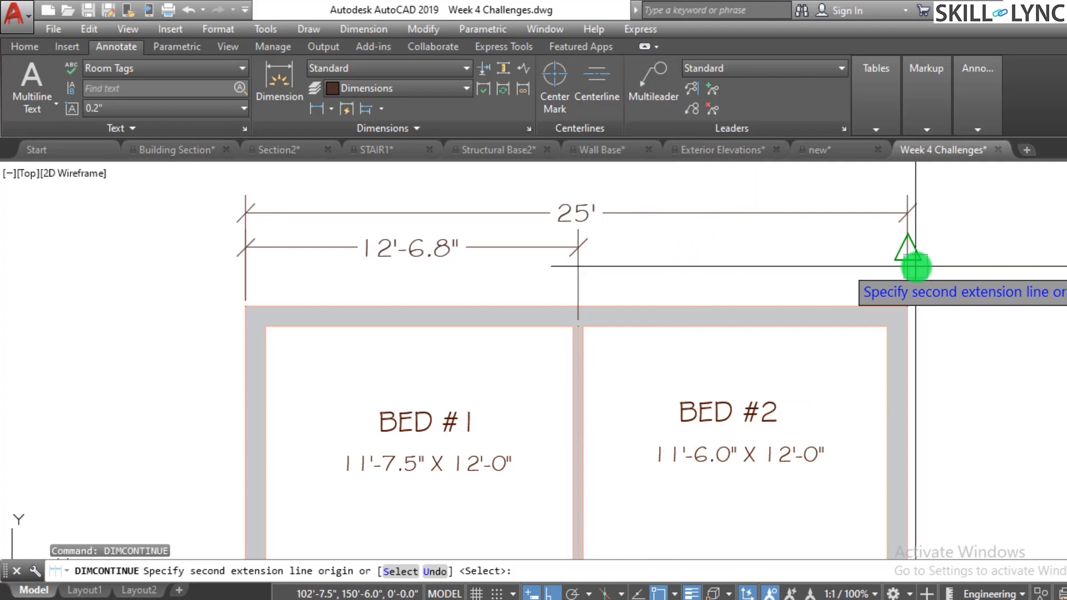
click(908, 300)
key(Escape)
key(Escape)
scroll(790, 291, down, 3)
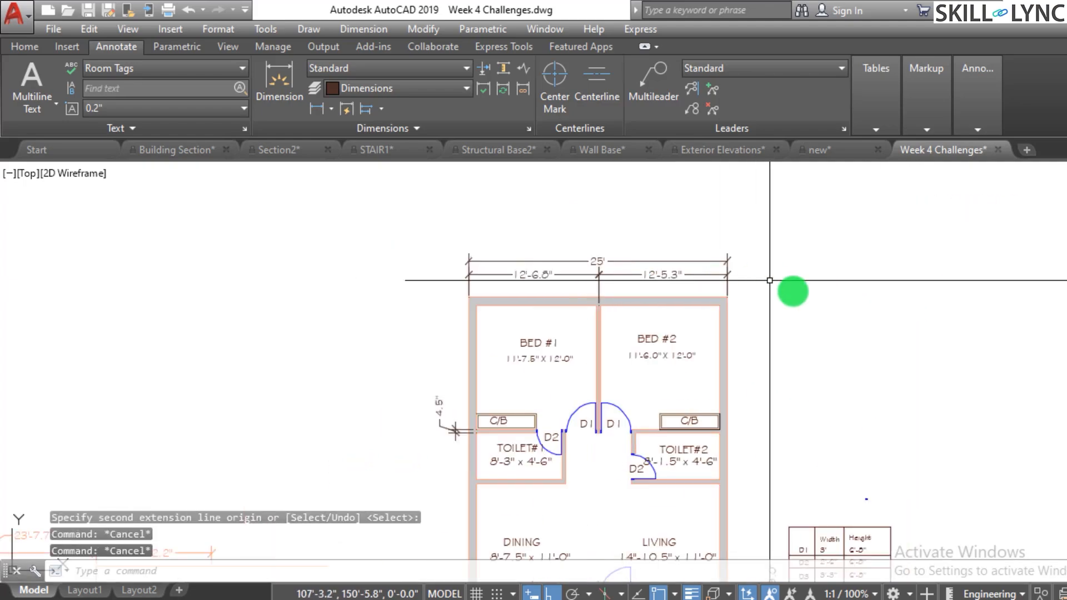
- Examine the width dimensions above the bedrooms and the existing dimensions around the rest of the floor plan
scroll(394, 263, up, 2)
scroll(462, 262, up, 2)
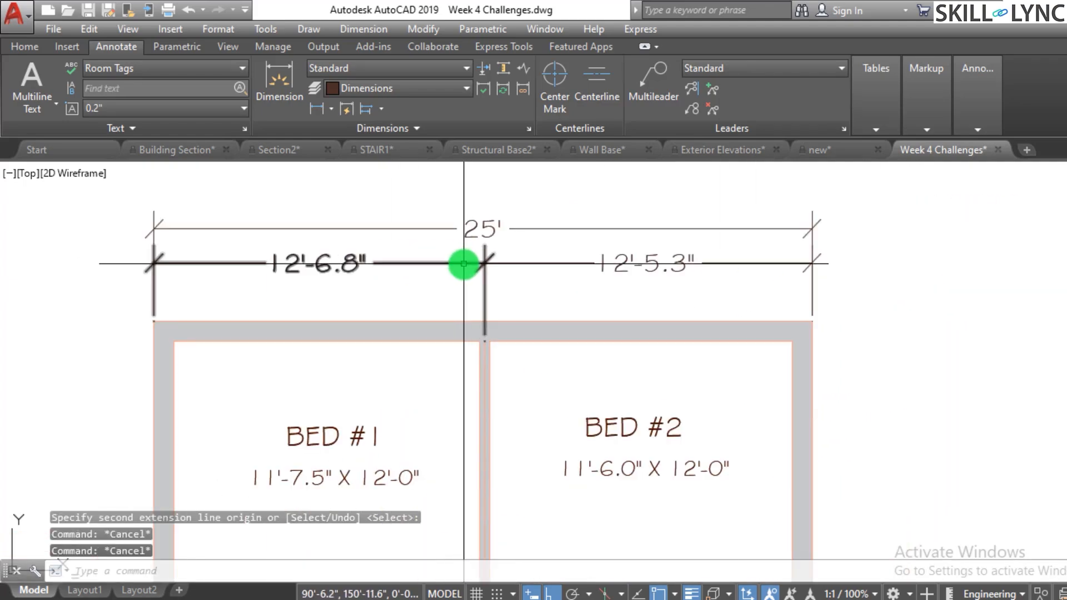
scroll(463, 263, down, 2)
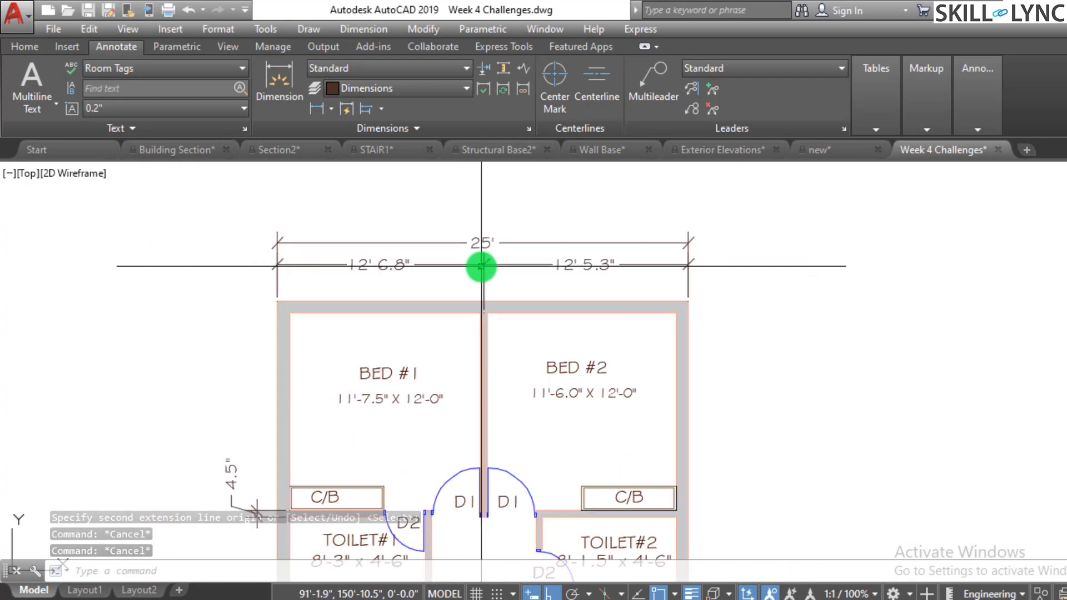
scroll(336, 283, up, 2)
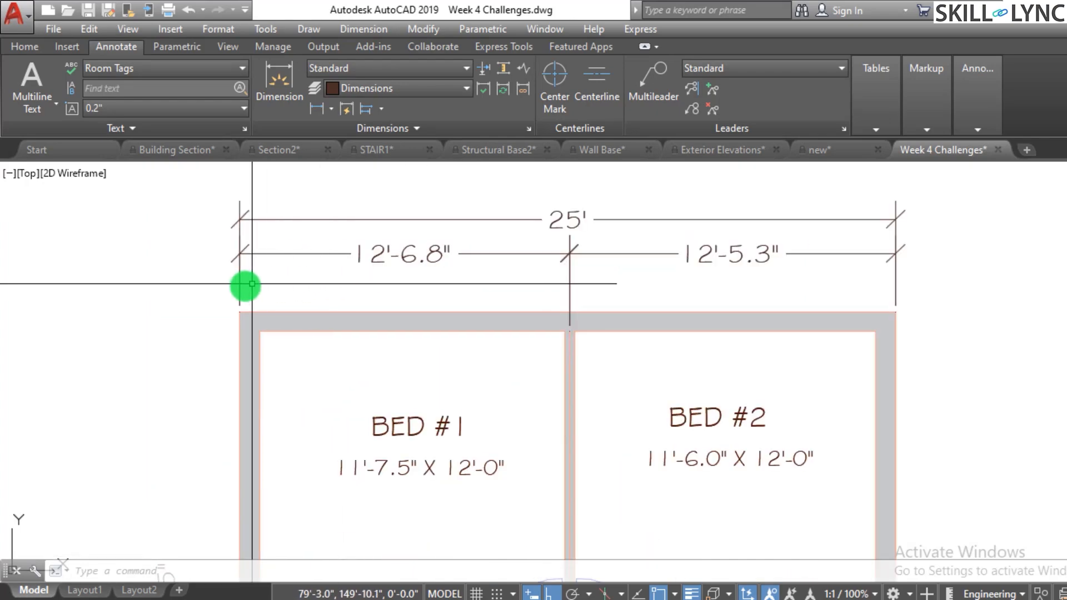
scroll(245, 285, down, 4)
scroll(427, 493, up, 1)
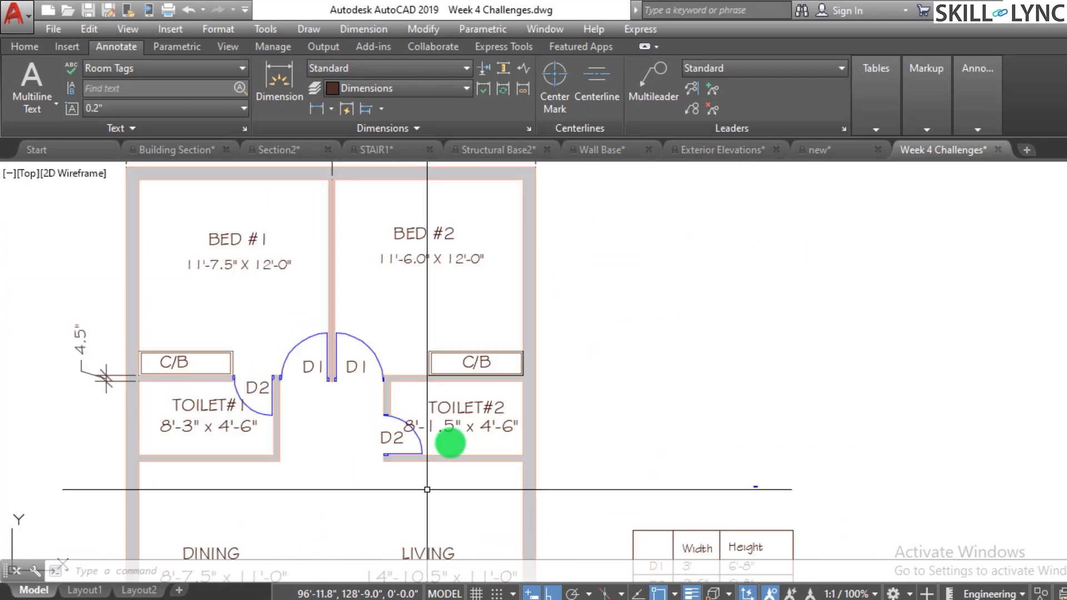
scroll(555, 443, down, 2)
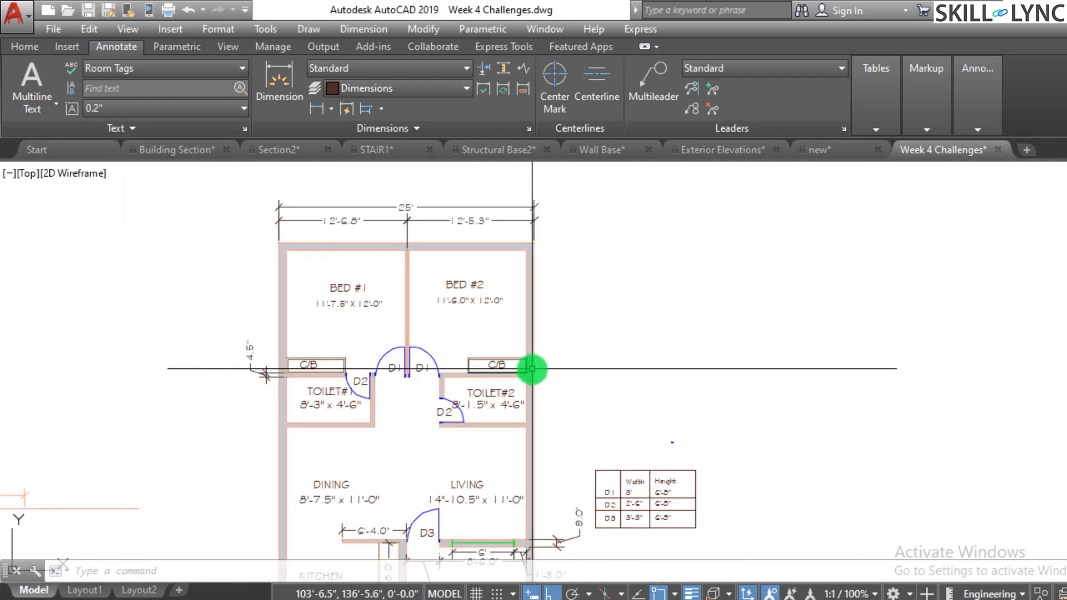
scroll(543, 333, down, 2)
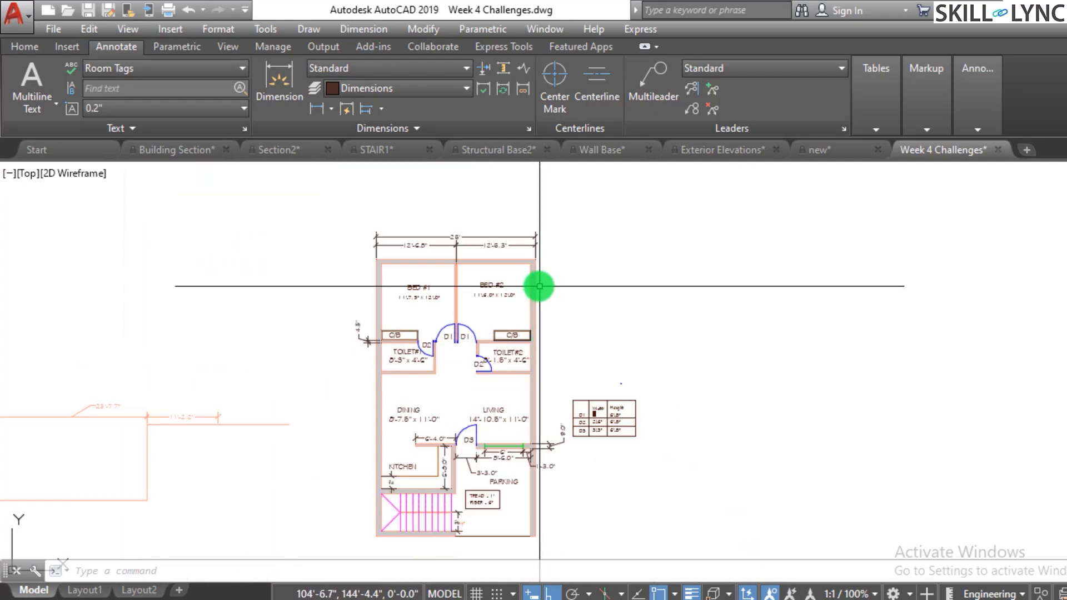
- Erase the 9.0" and 1'-3.0" dimensions beside the plan's right wall, near the LIVING and PARKING areas
scroll(576, 505, up, 2)
click(577, 461)
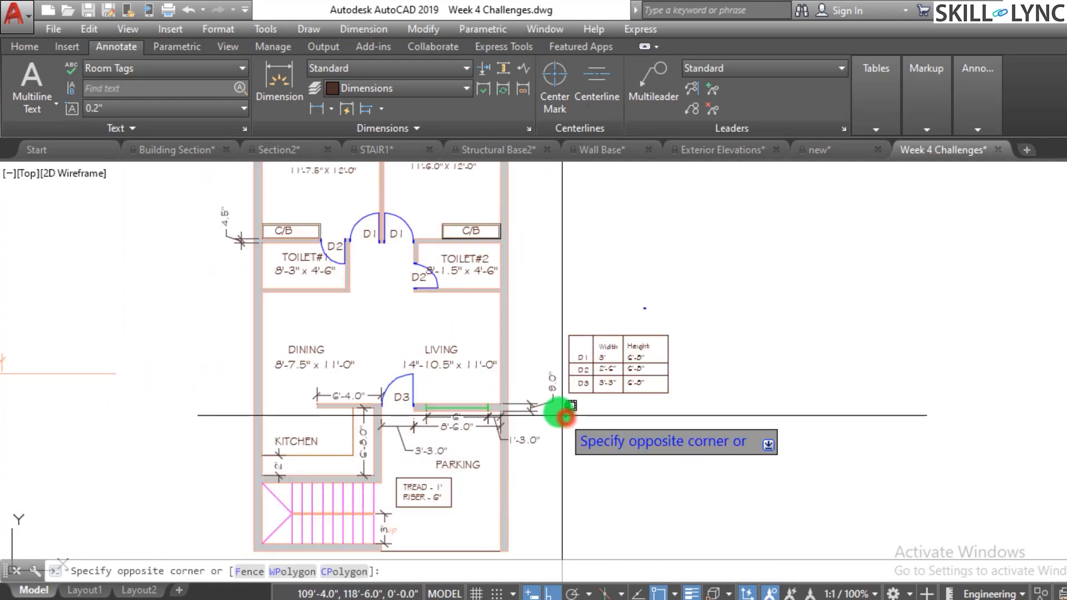
click(543, 388)
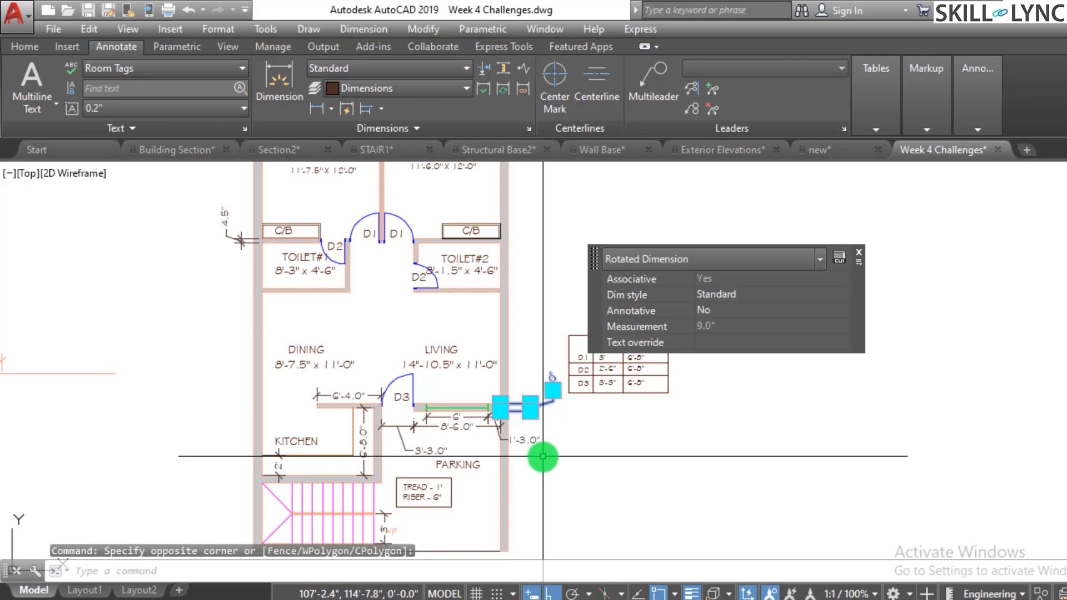
key(Escape)
key(Escape)
click(541, 334)
click(530, 399)
text(e)
key(Return)
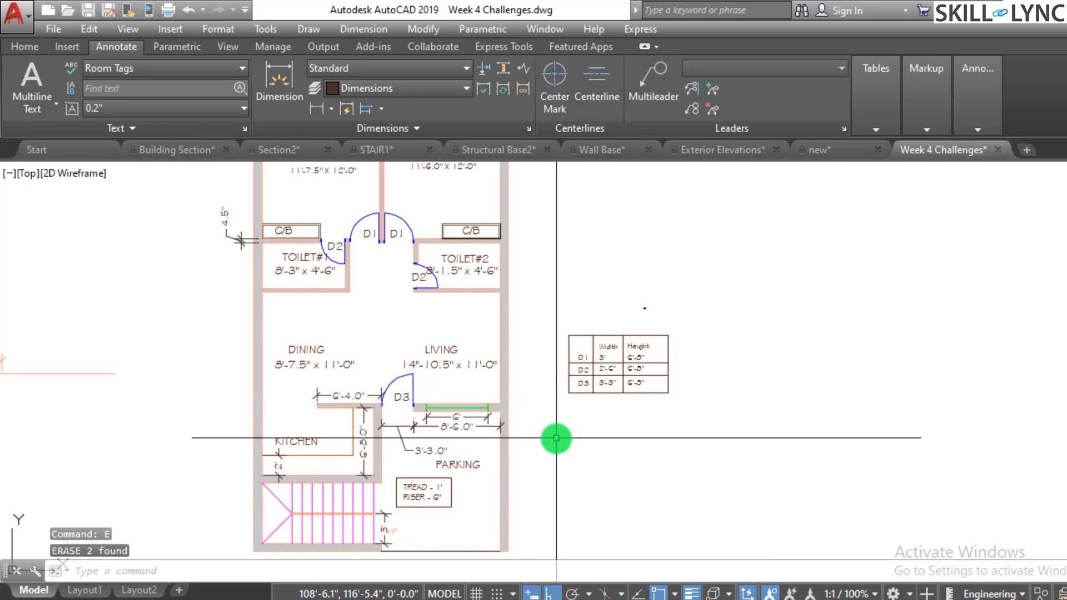
- Add a vertical linear dimension for the top wall's thickness at the BED #2 corner, placed outside the right wall
scroll(598, 374, down, 5)
scroll(578, 390, up, 3)
scroll(572, 382, down, 1)
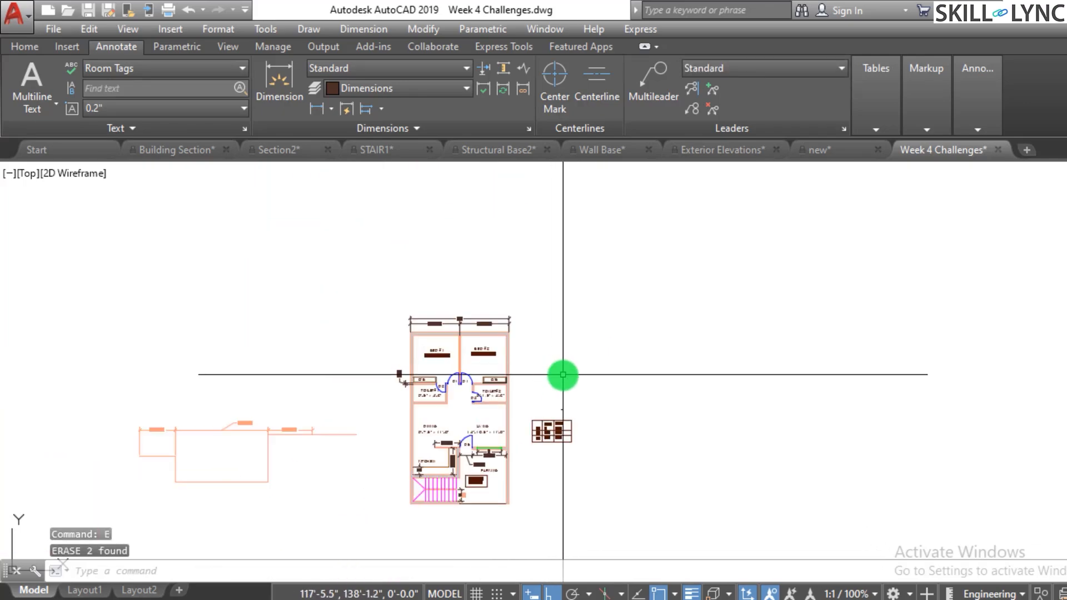
scroll(562, 374, up, 4)
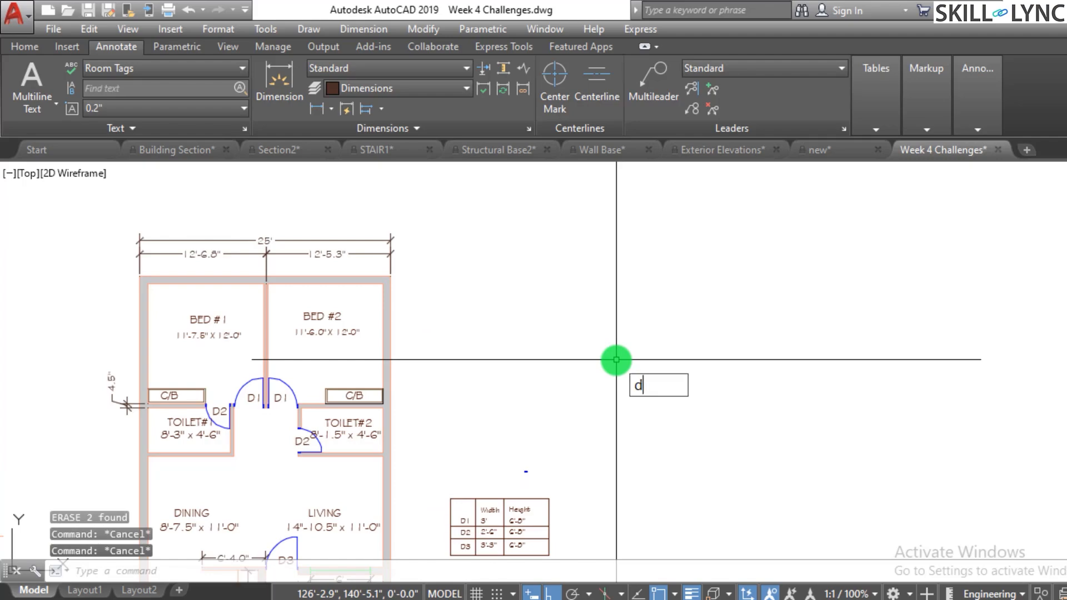
text(ear)
key(Return)
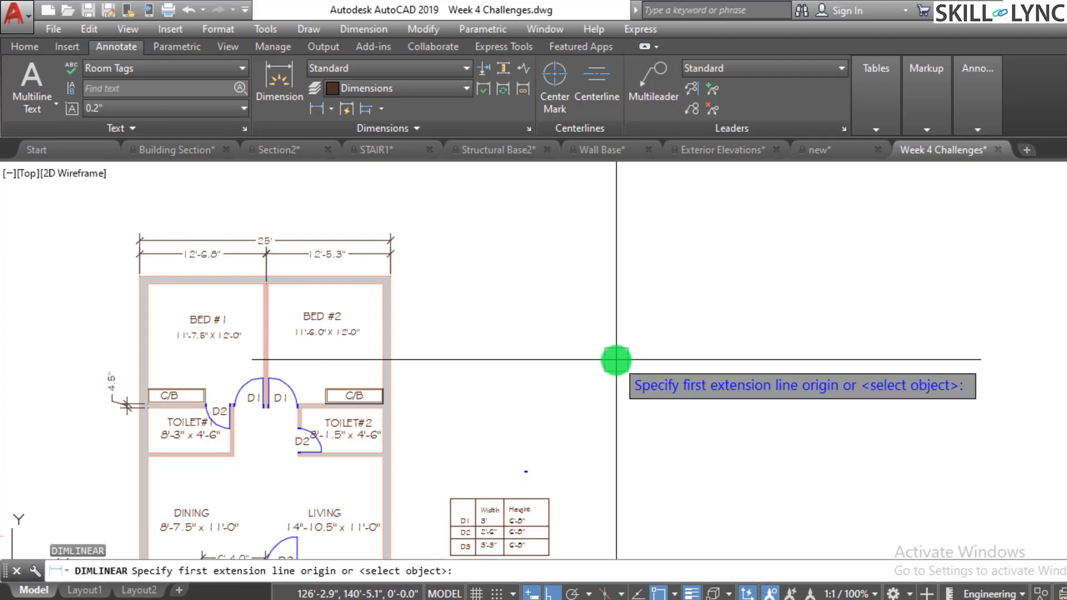
scroll(378, 272, up, 4)
click(393, 273)
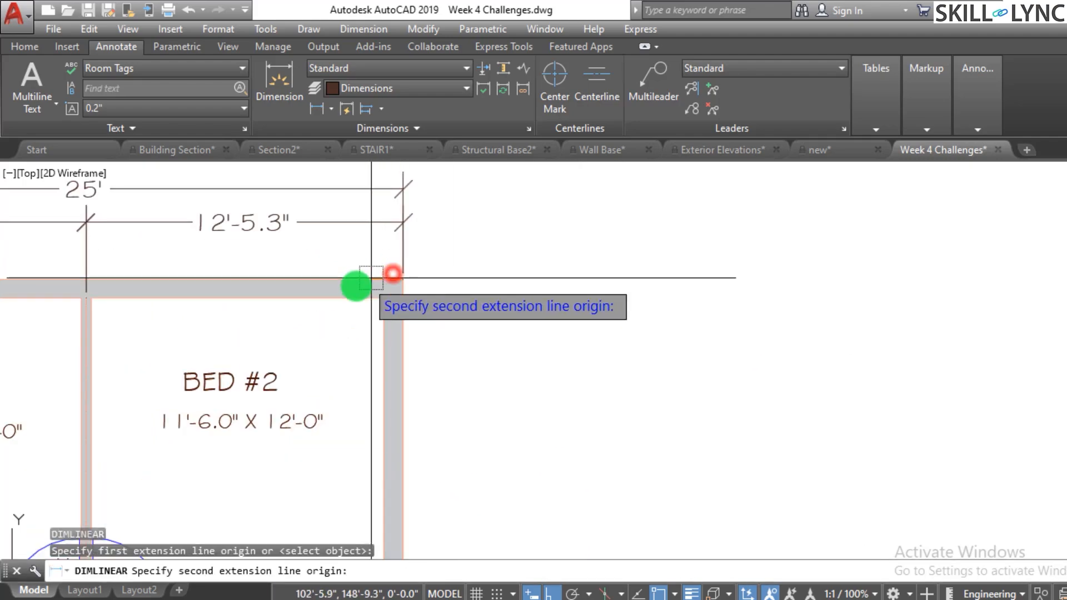
click(382, 296)
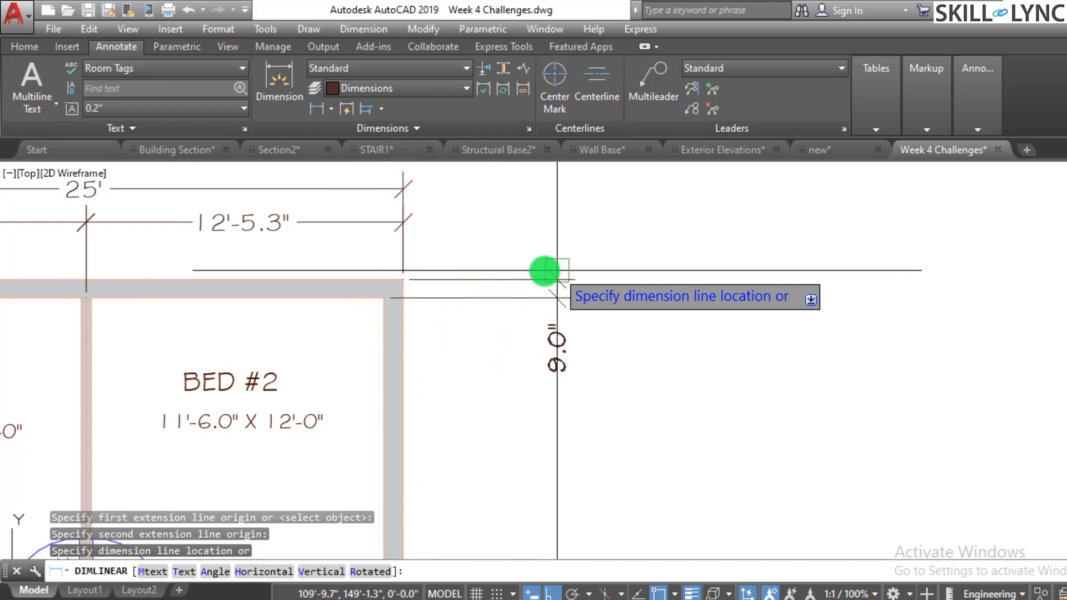
click(533, 276)
key(Escape)
key(Escape)
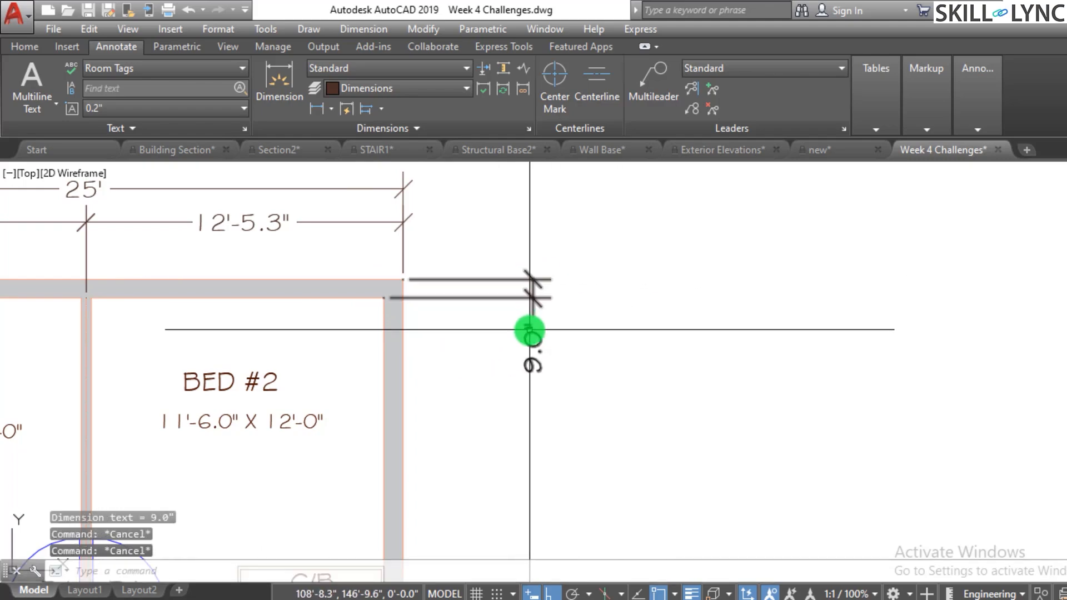
- Move the wall-thickness dimension's text with leader to above its dimension line
click(529, 331)
mouse_move(532, 347)
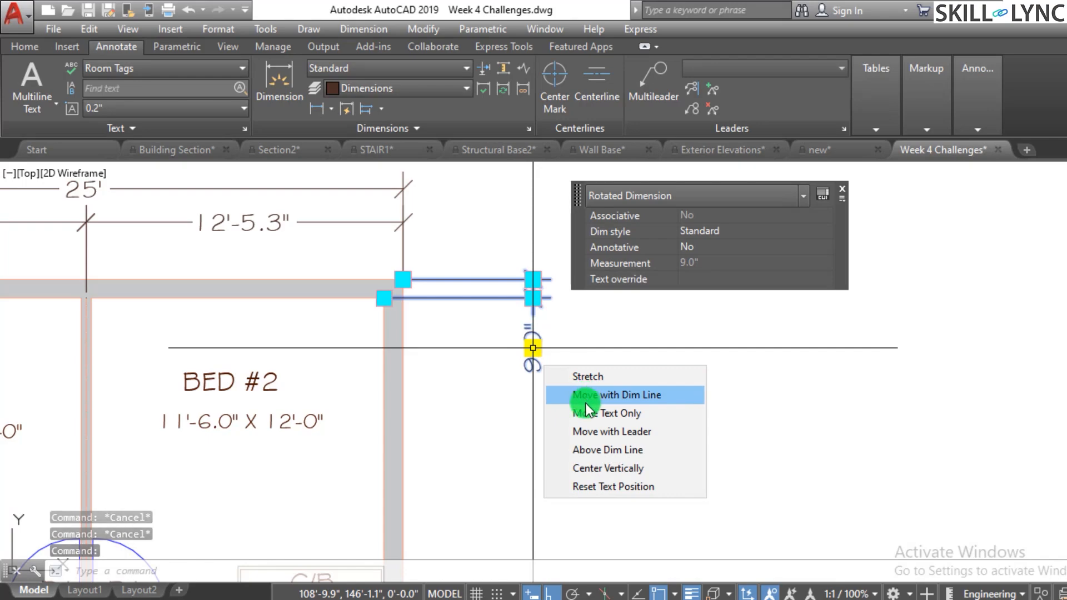
click(587, 430)
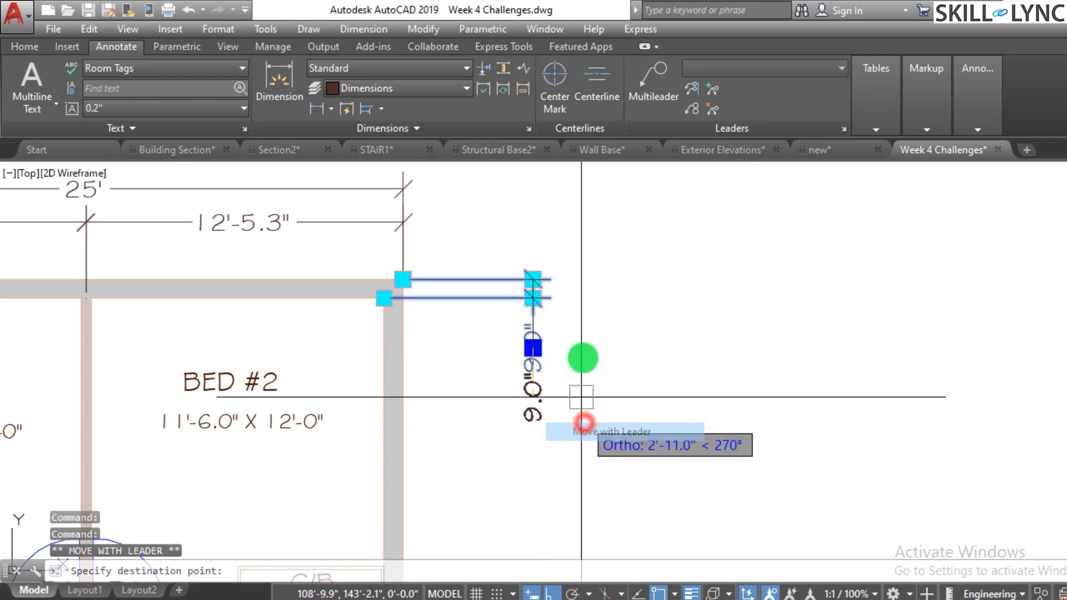
click(556, 224)
key(Escape)
key(Escape)
key(Escape)
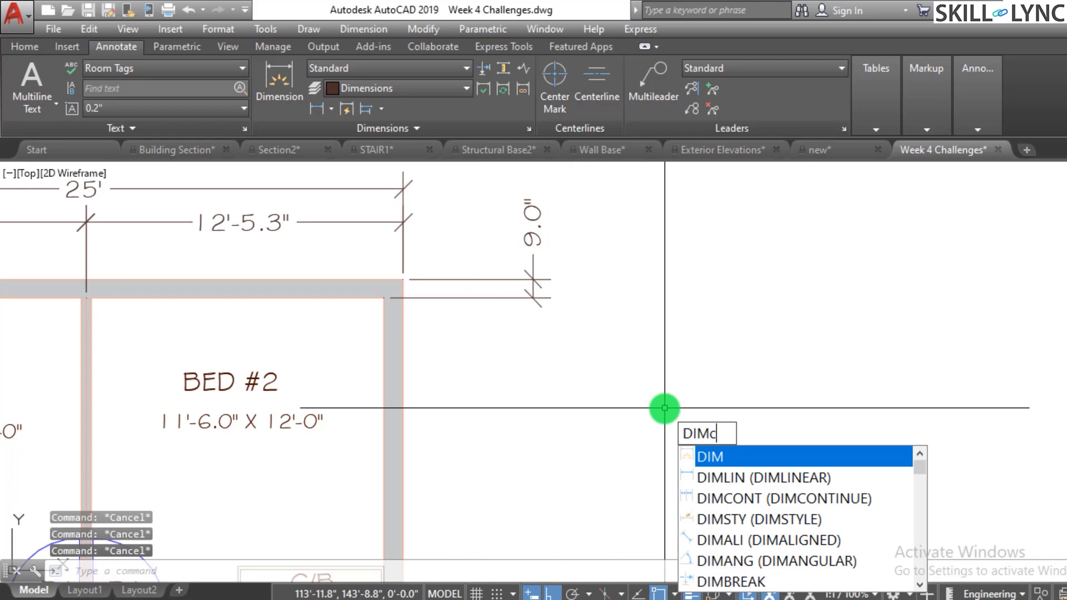
- Continue the vertical dimension from the top wall's inner face to both faces of the wall between BED #2 and TOILET#2
key(Return)
key(Return)
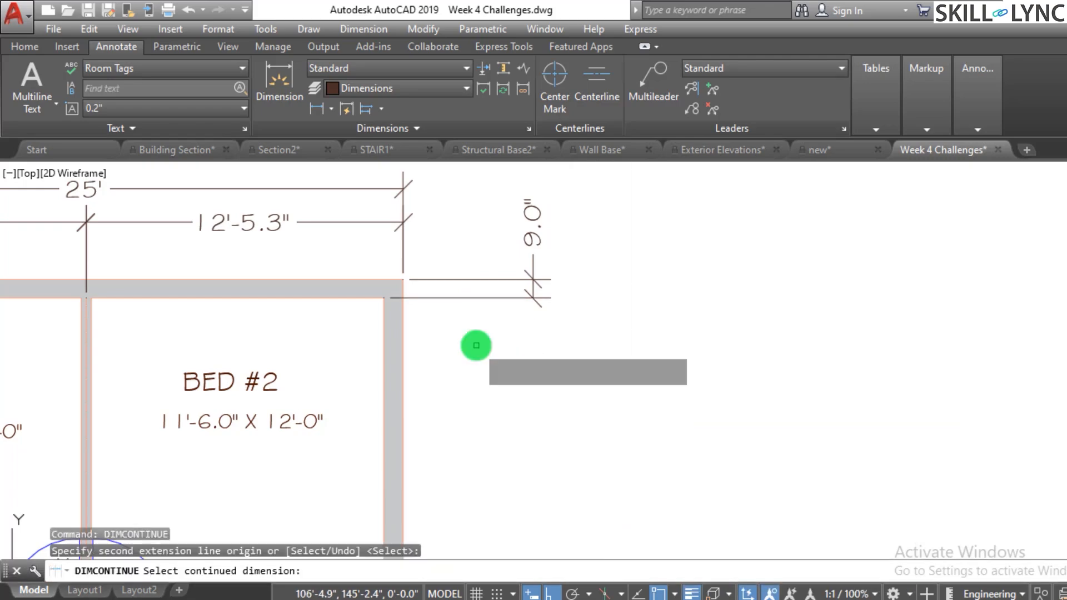
click(492, 298)
scroll(453, 350, down, 4)
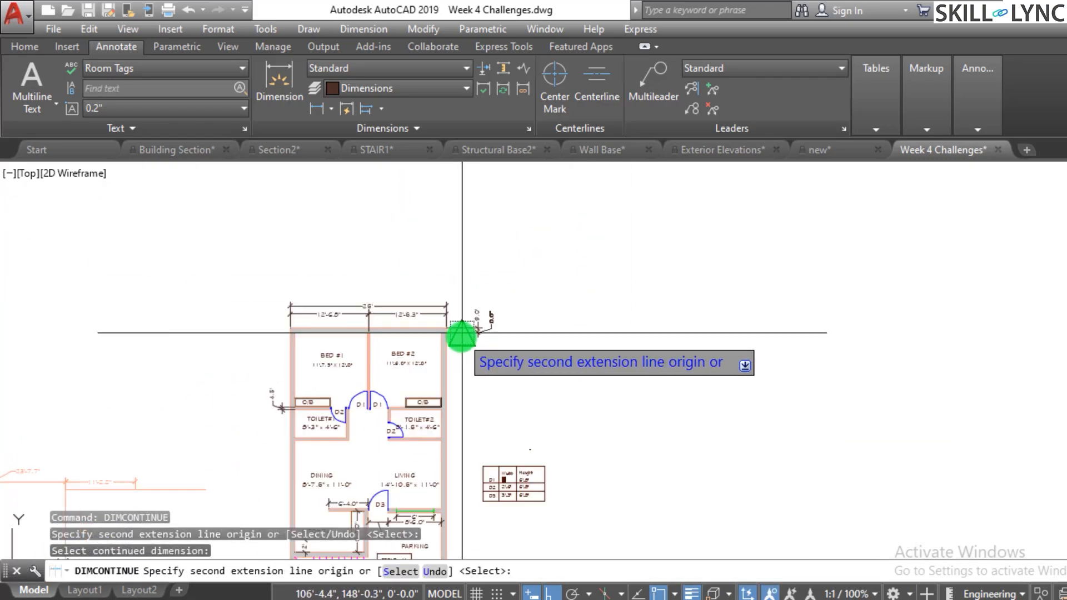
scroll(460, 364, up, 8)
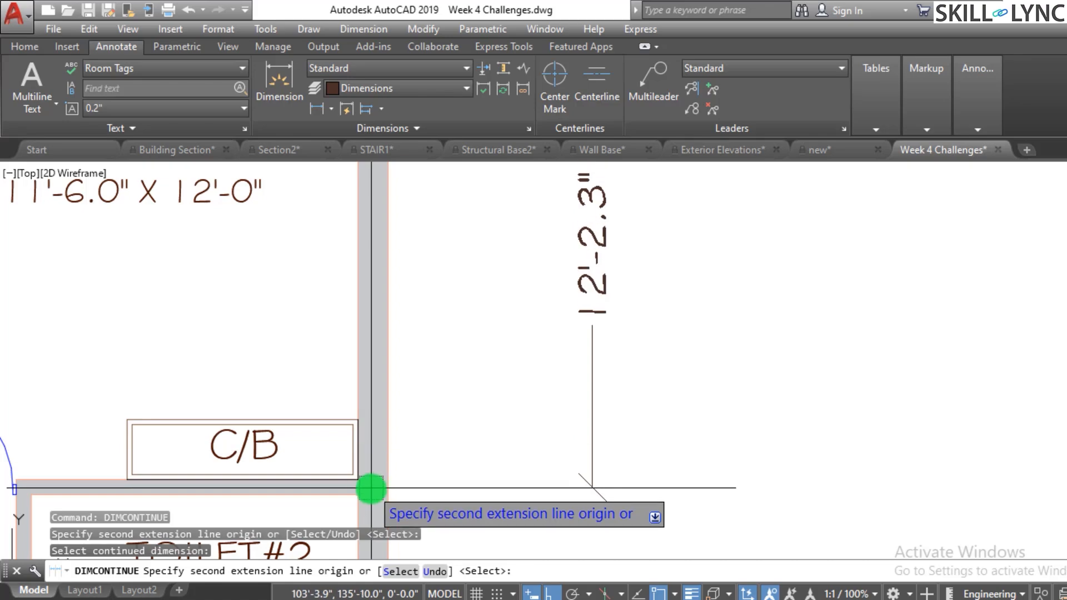
click(364, 478)
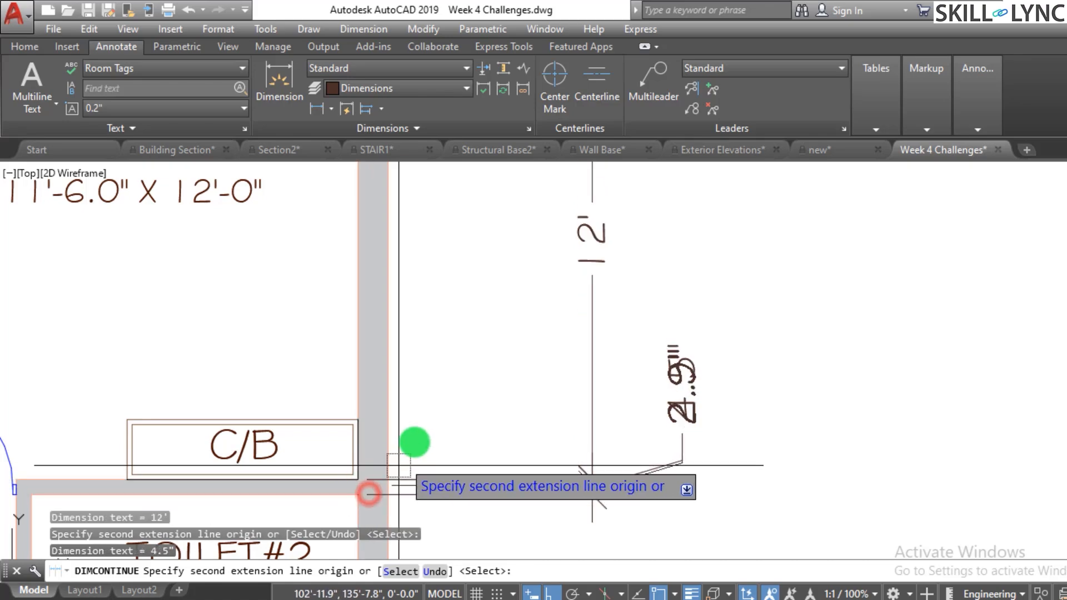
- Continue the vertical dimension chain to the upper and lower faces of the wall below TOILET#2
scroll(471, 433, down, 4)
scroll(457, 534, up, 3)
scroll(456, 522, up, 3)
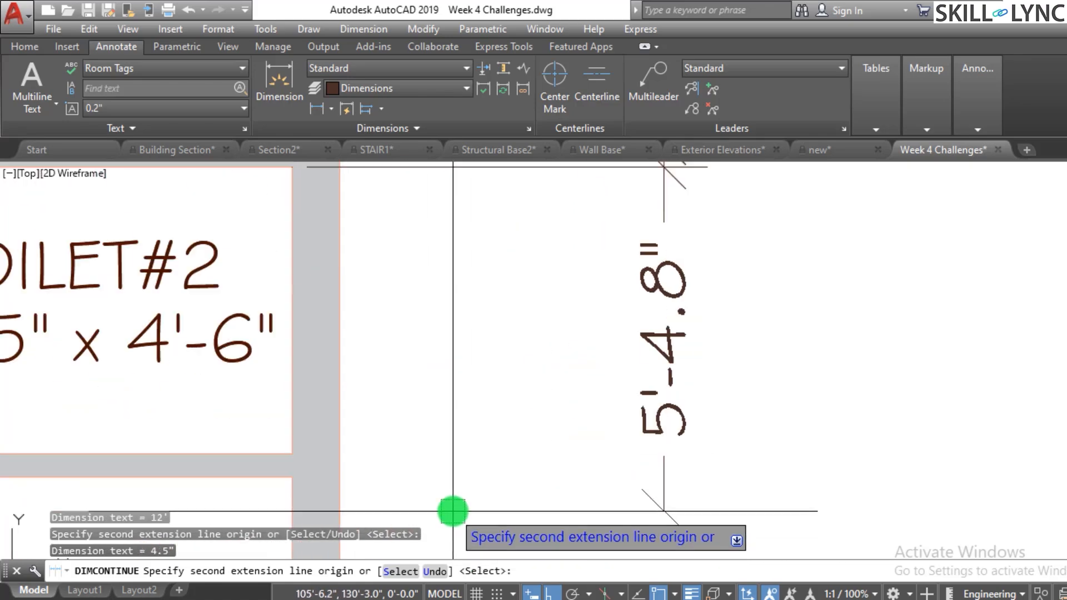
click(286, 453)
click(287, 471)
scroll(511, 398, down, 6)
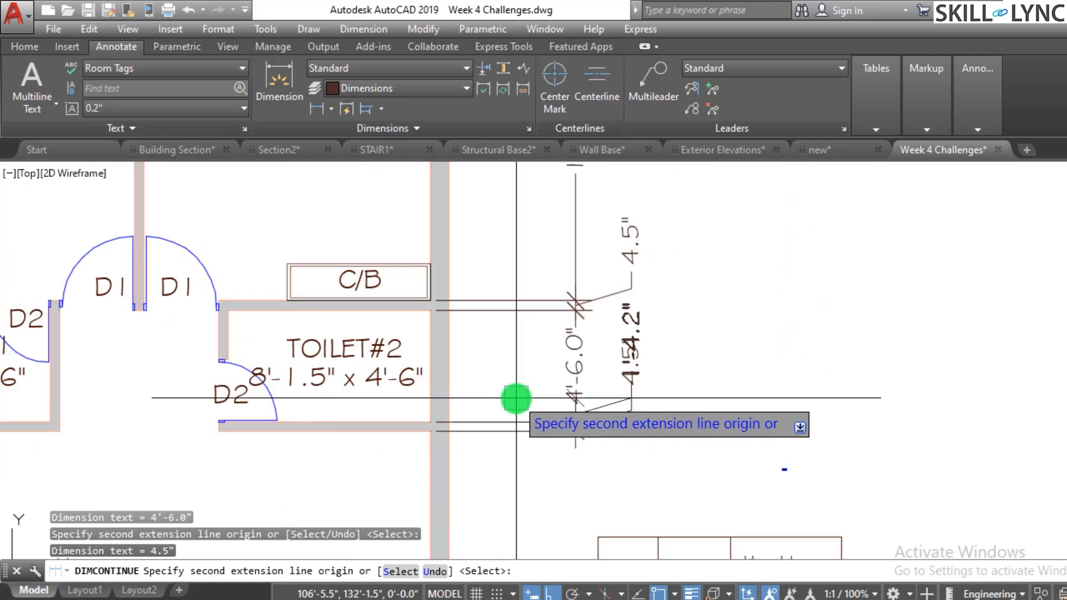
- Continue the vertical dimension chain to both faces of the wall between LIVING and PARKING
scroll(517, 479, up, 4)
scroll(502, 485, down, 5)
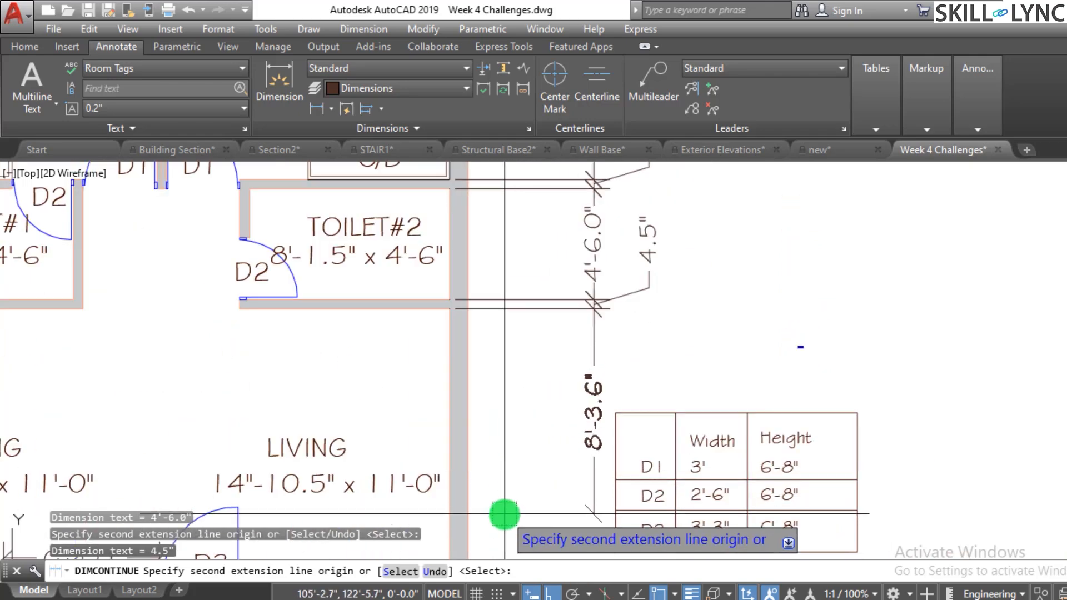
scroll(489, 522, up, 4)
scroll(491, 524, up, 4)
click(482, 479)
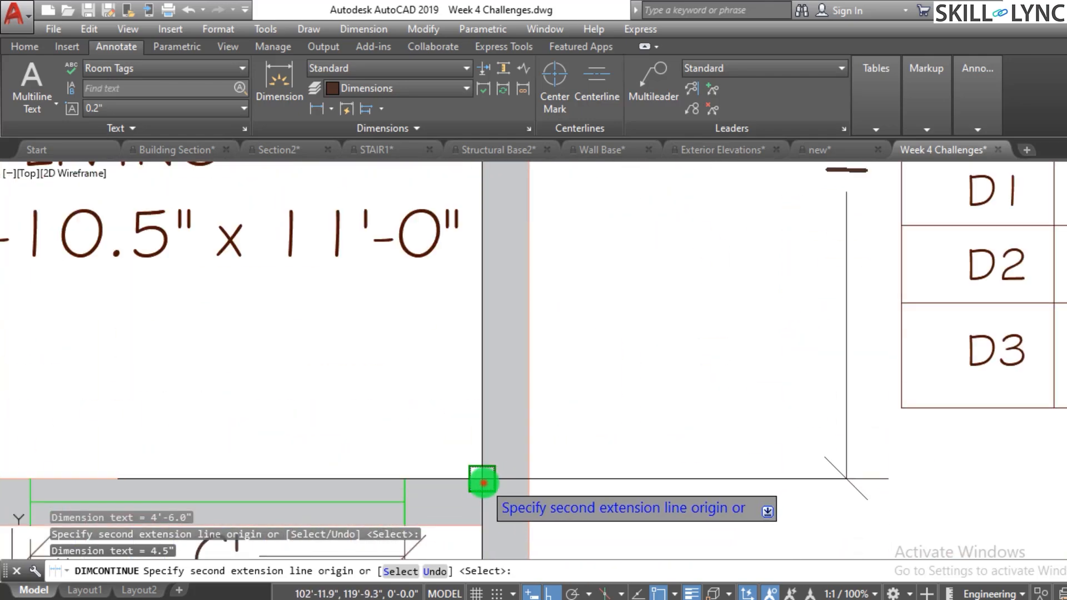
click(485, 517)
scroll(485, 517, down, 6)
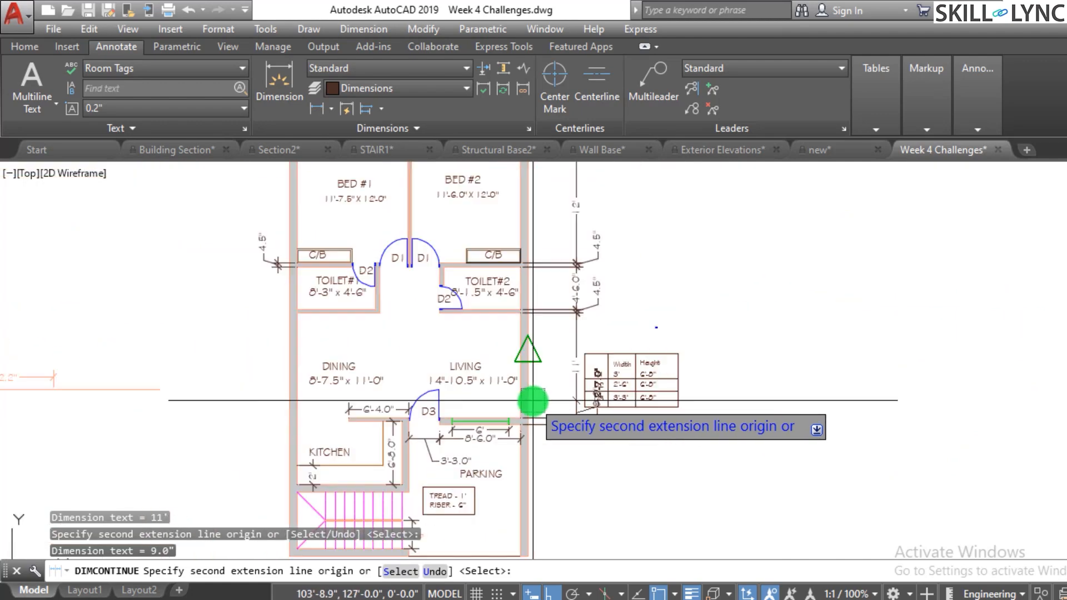
- Continue the vertical dimension chain to the plan's outer bottom-right corner and finish it
click(527, 519)
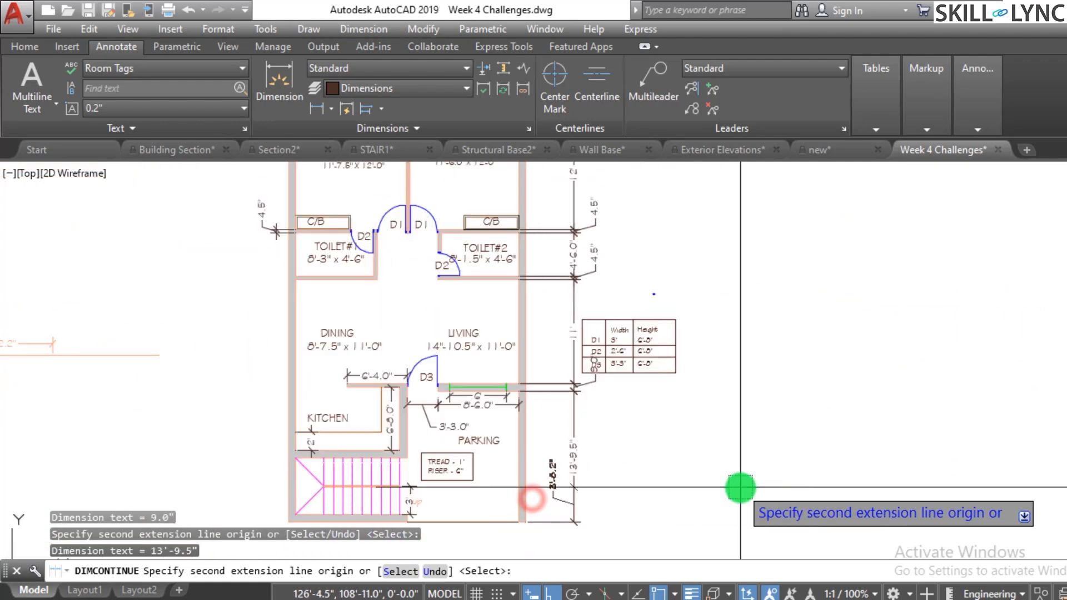
key(Escape)
key(Escape)
scroll(611, 439, down, 2)
scroll(614, 389, up, 4)
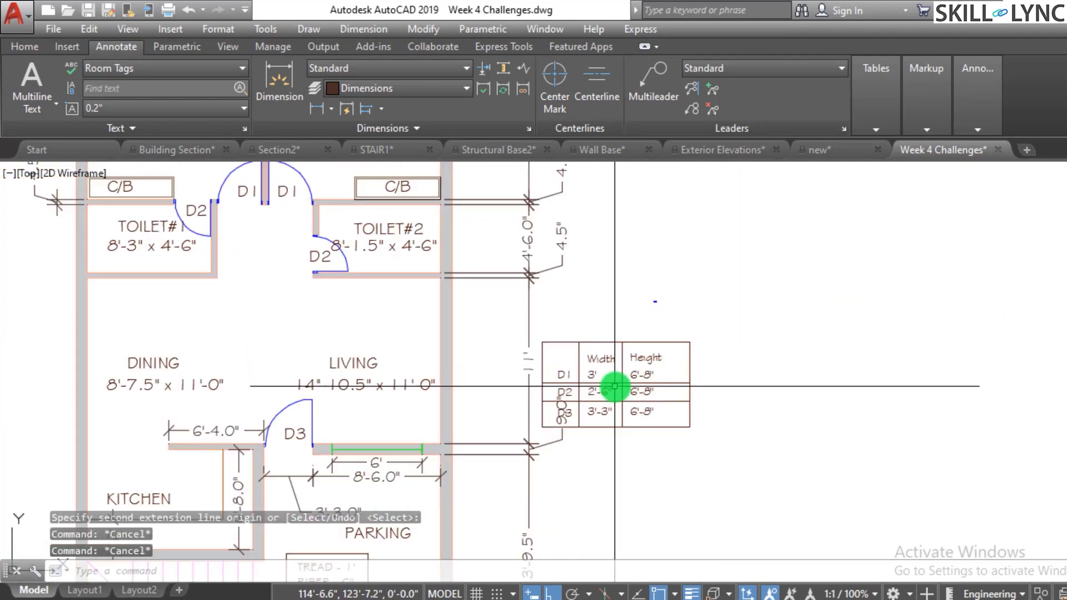
scroll(638, 396, down, 4)
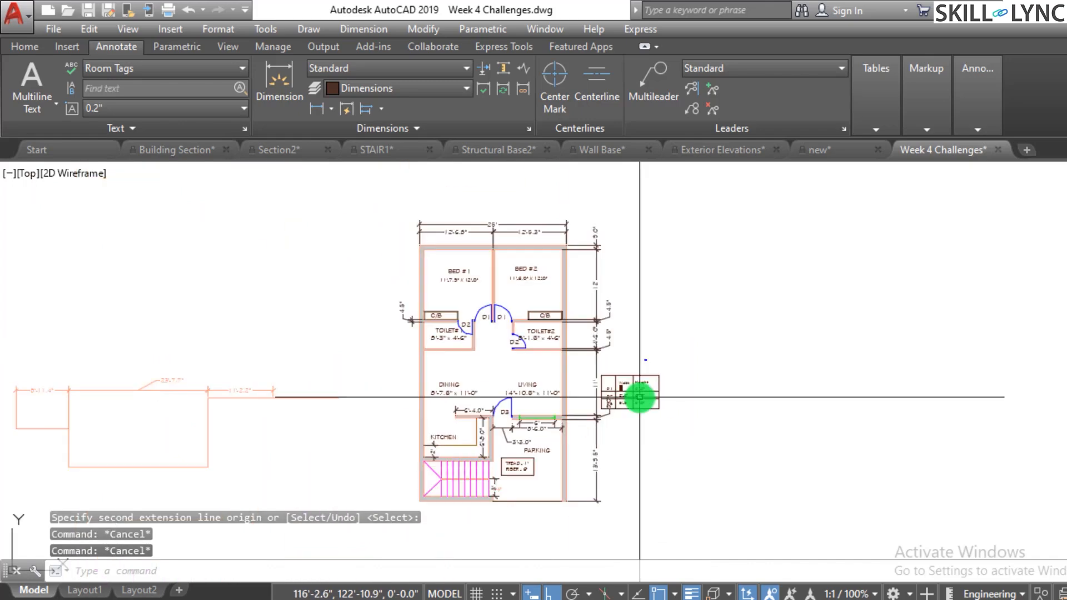
scroll(644, 397, up, 4)
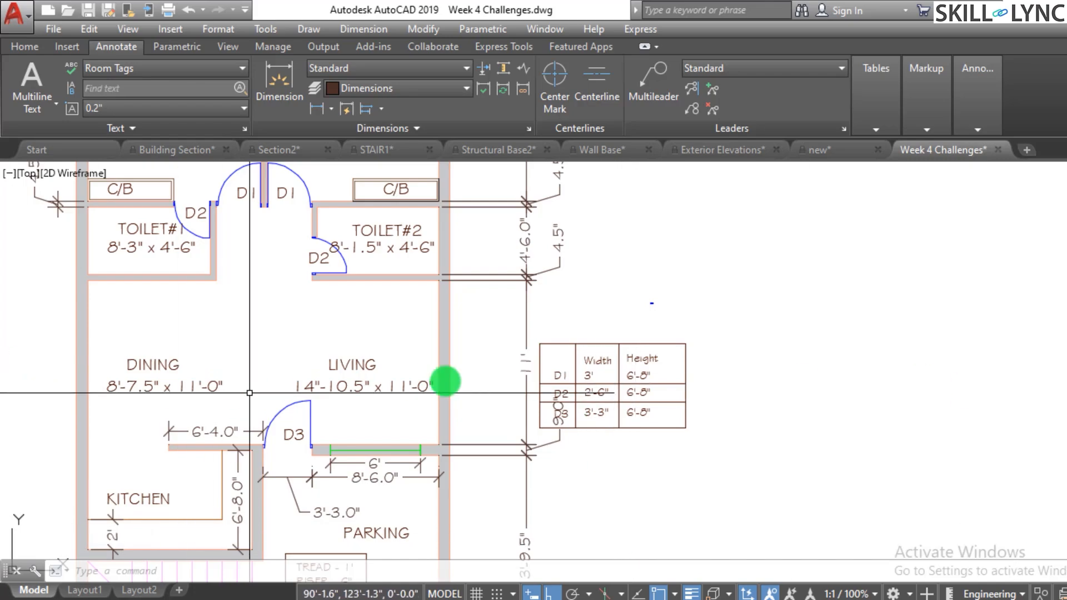
- Switch to the Section2 drawing and view its upper steel section
click(289, 149)
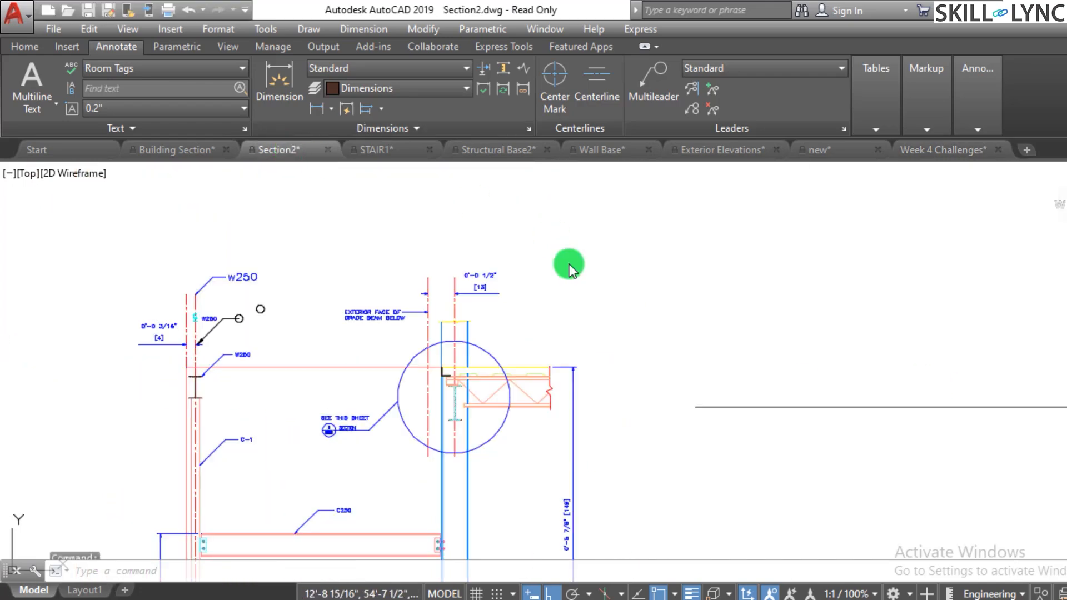
scroll(555, 477, down, 2)
scroll(333, 488, up, 2)
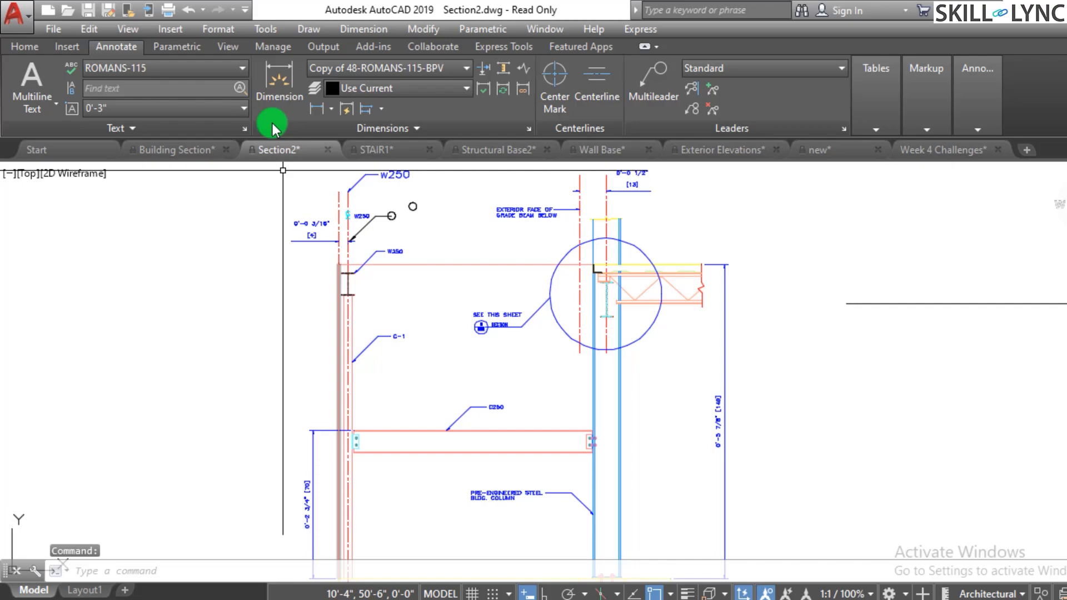
- Switch to the Building Section drawing and inspect the properties of the height dimension beside the flat roof section
click(168, 159)
scroll(524, 345, down, 2)
scroll(438, 413, up, 2)
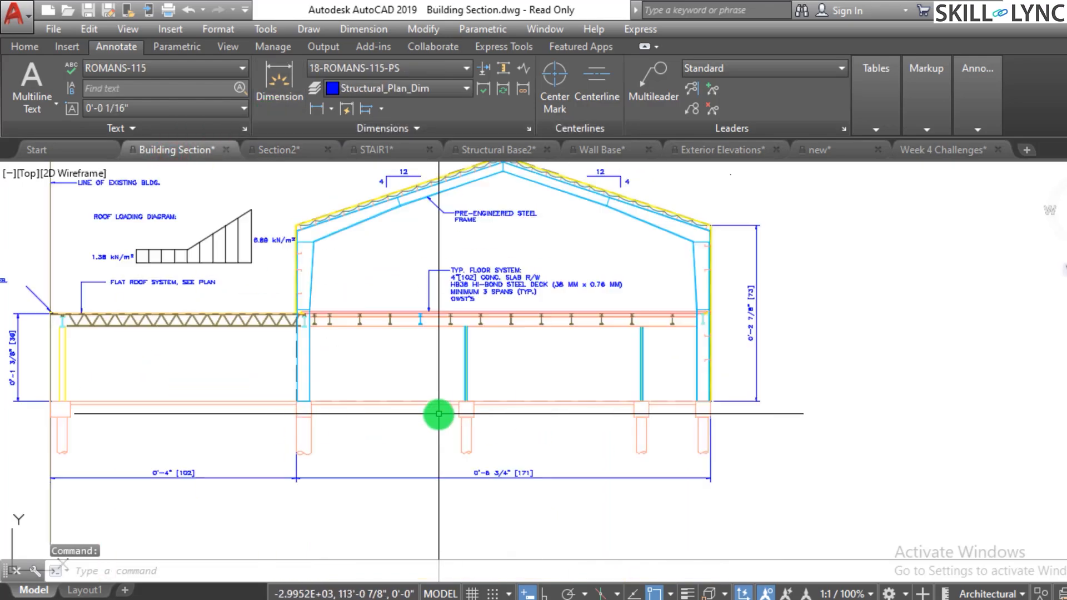
scroll(438, 414, up, 2)
scroll(440, 395, down, 2)
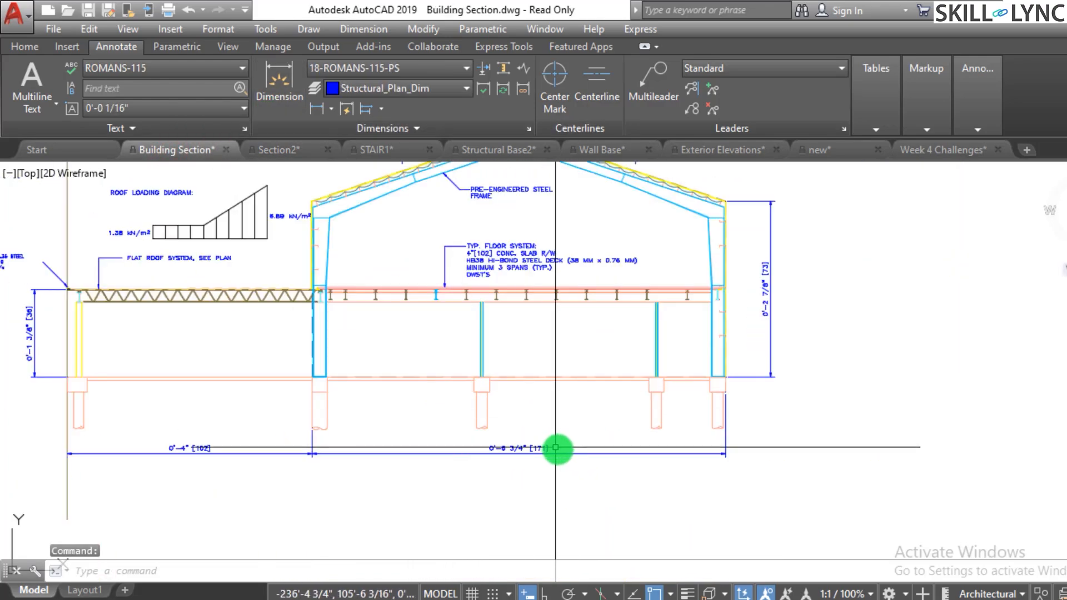
scroll(335, 473, down, 2)
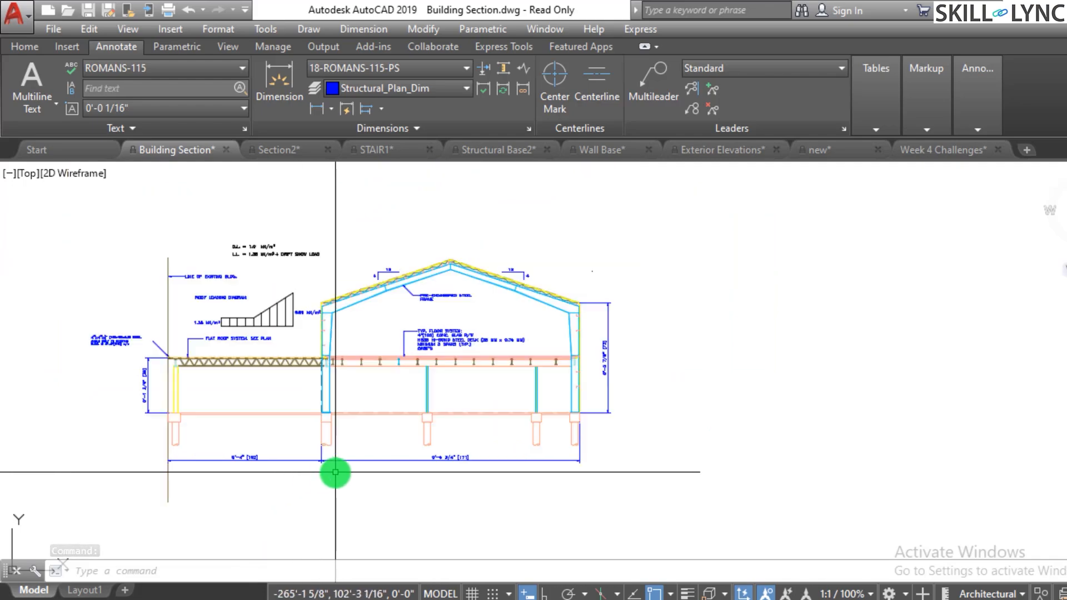
scroll(145, 373, up, 6)
click(242, 366)
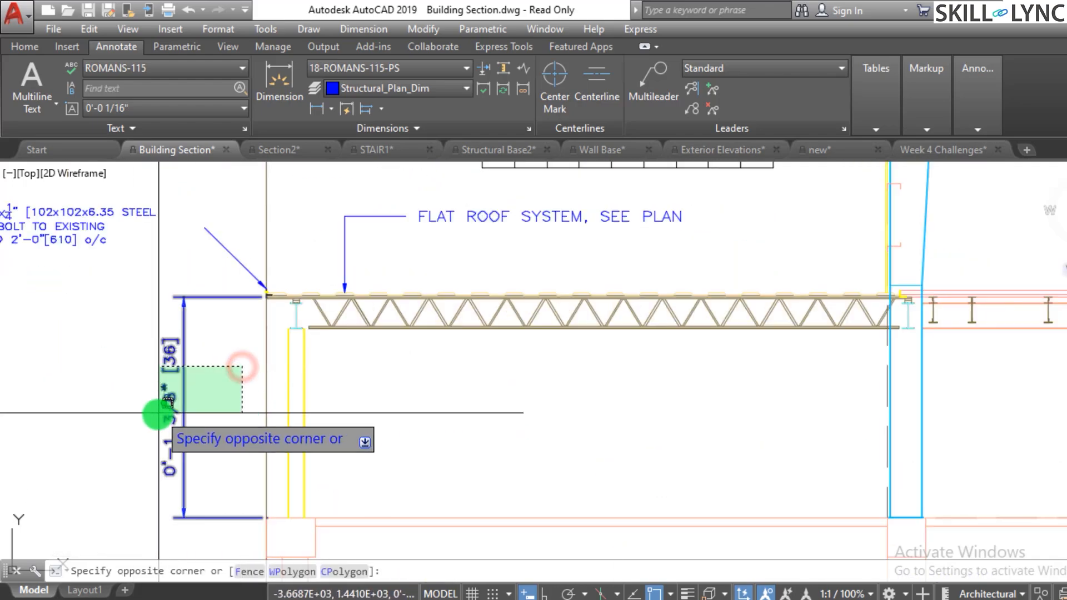
click(158, 412)
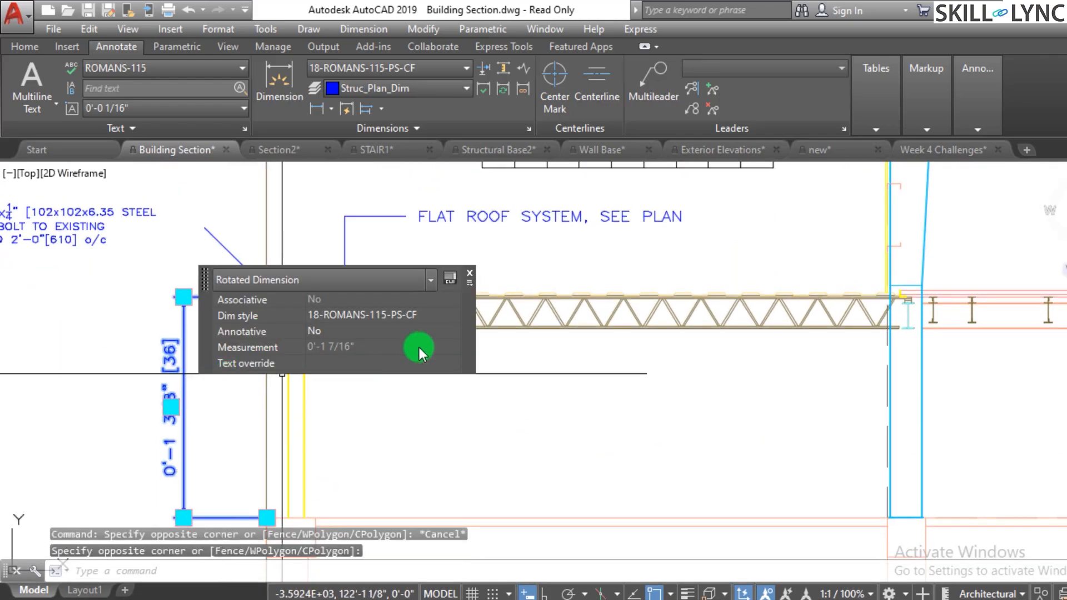
key(Escape)
key(Escape)
key(Escape)
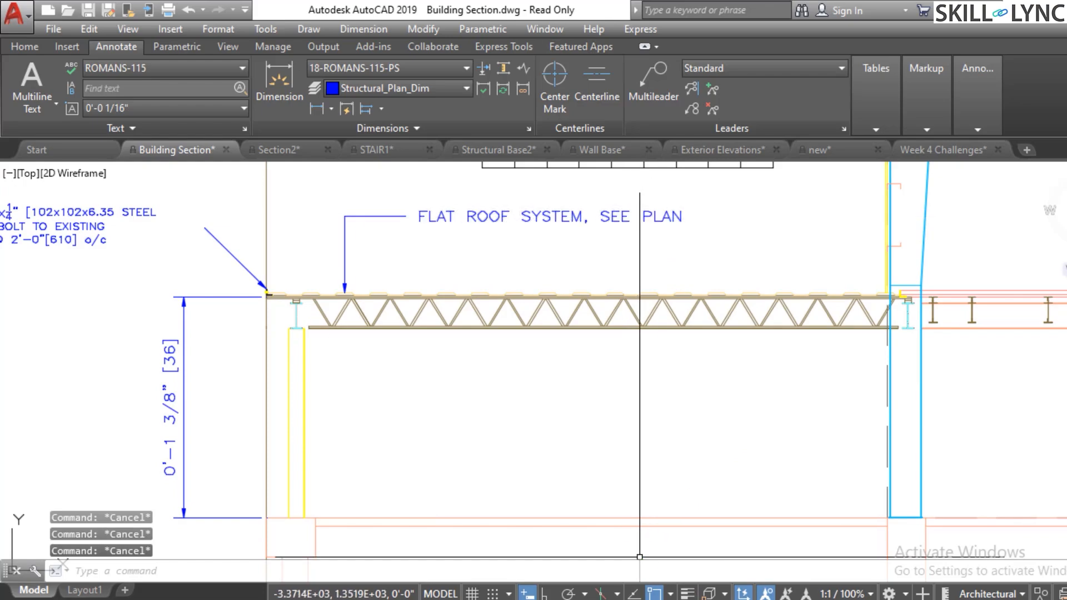
- Draw a rectangular revision cloud around the gable roof's right eave and the upper end of its height dimension
click(657, 502)
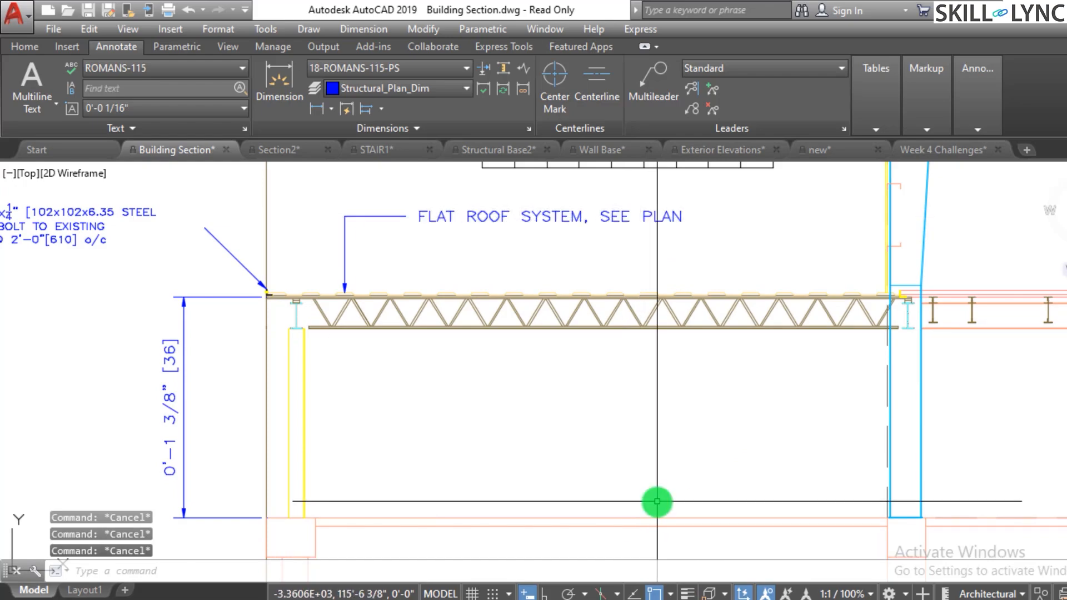
scroll(883, 238, down, 6)
scroll(857, 269, up, 3)
scroll(563, 391, up, 2)
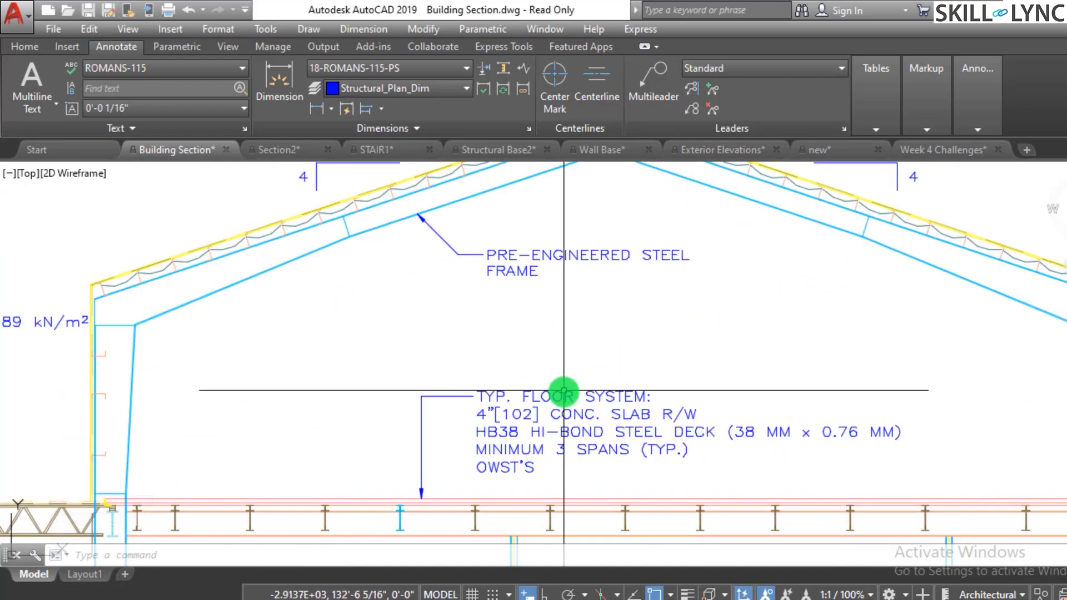
scroll(563, 391, down, 5)
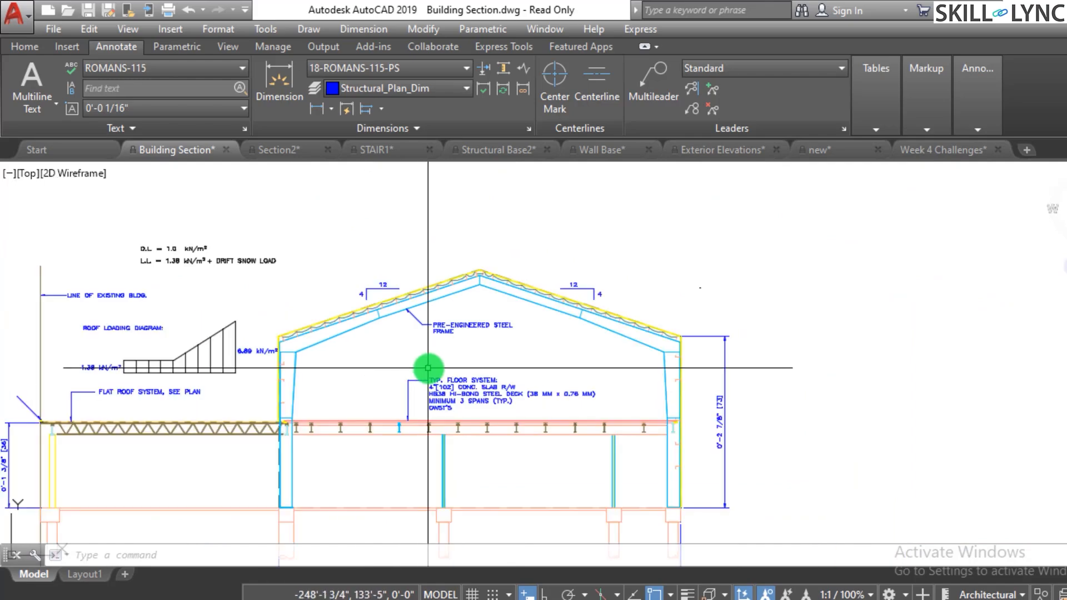
scroll(600, 405, up, 2)
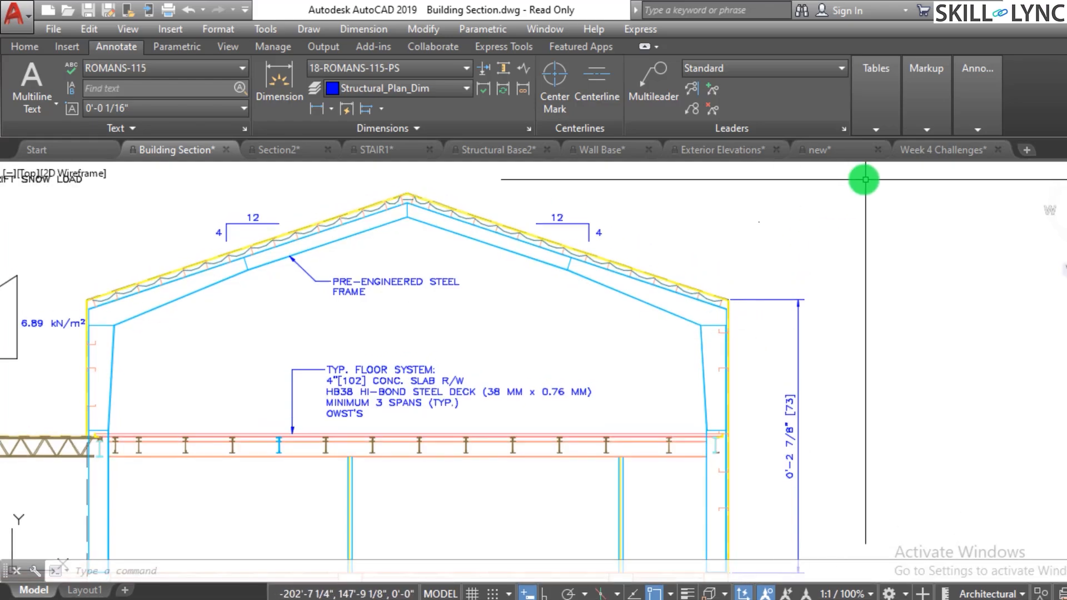
click(963, 127)
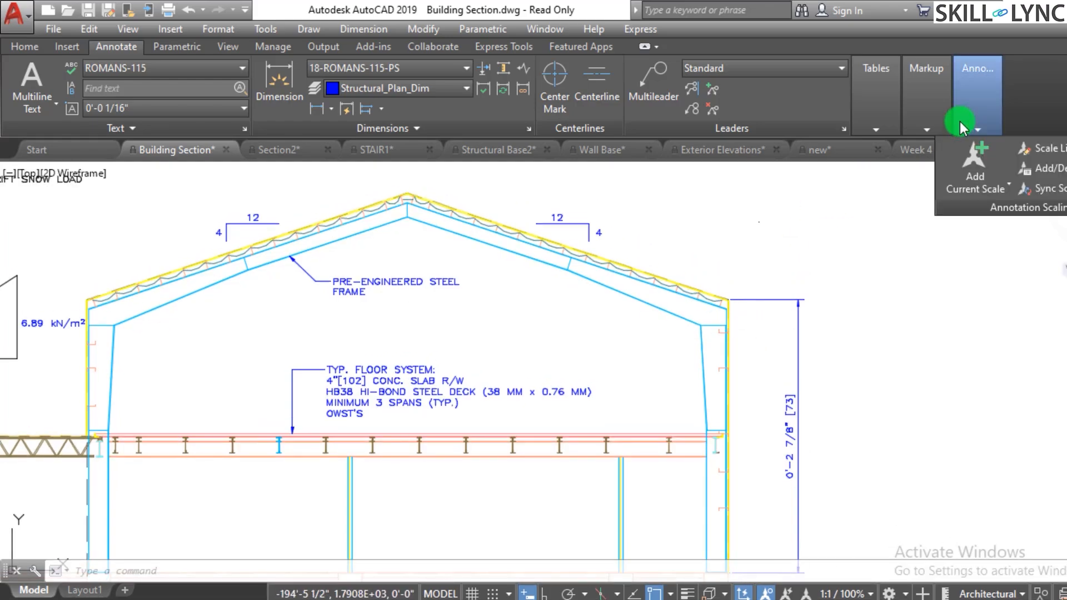
click(918, 131)
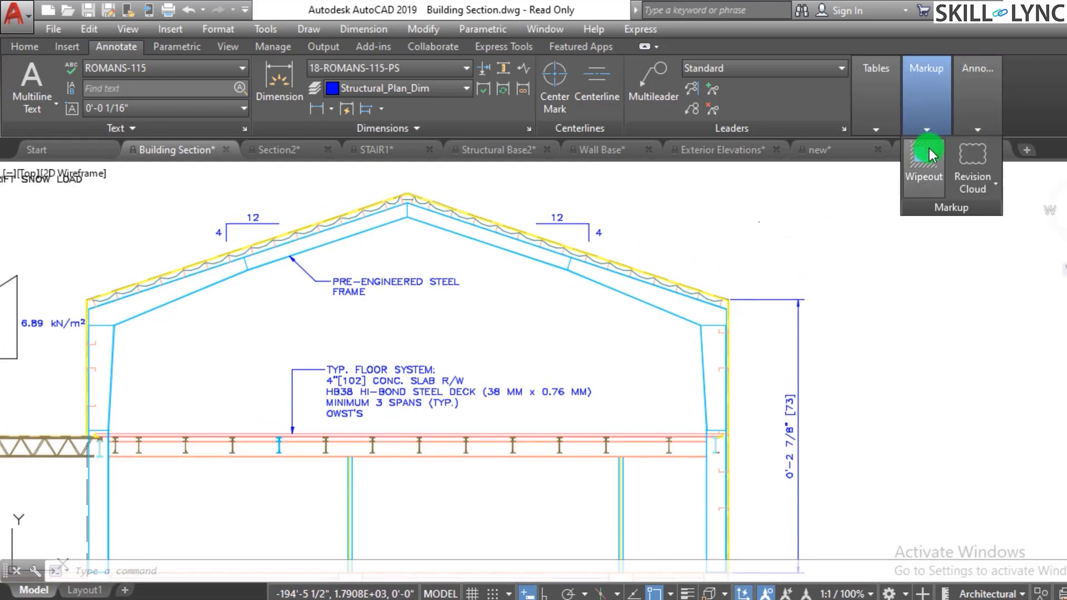
click(971, 175)
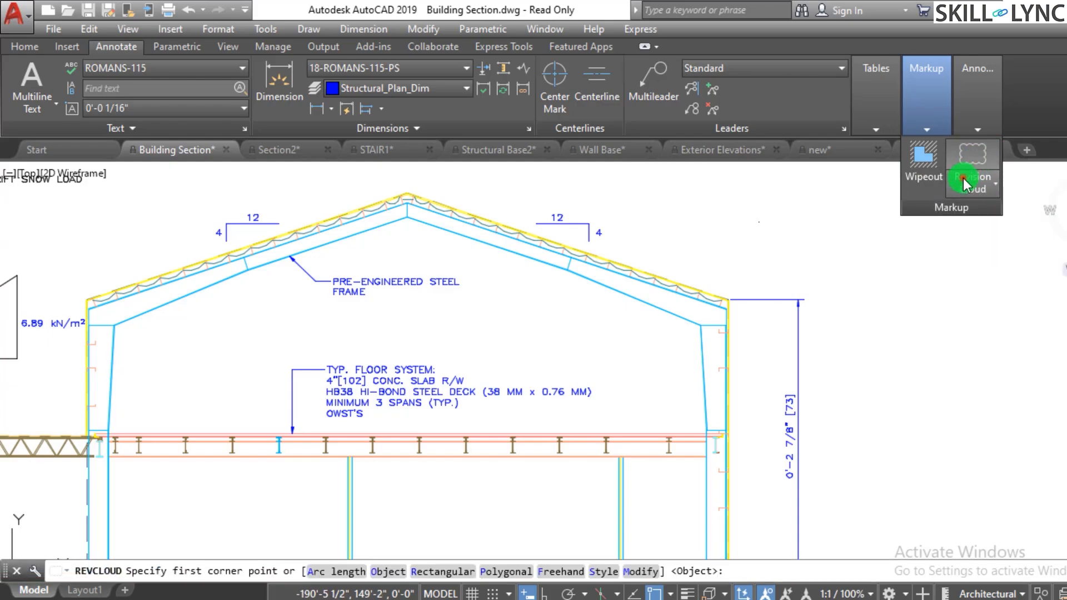
click(966, 185)
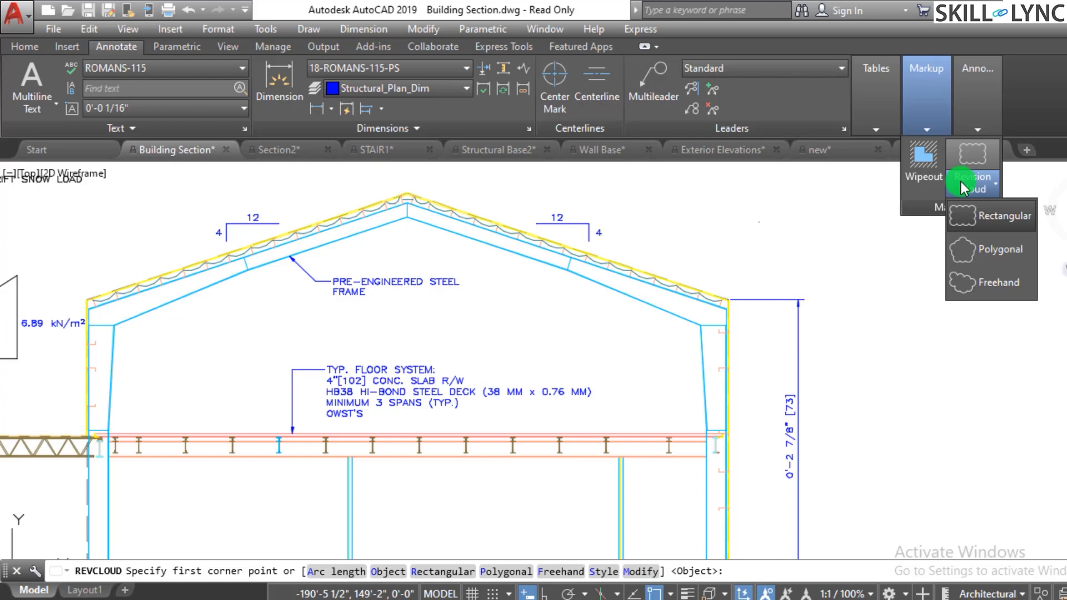
click(1000, 233)
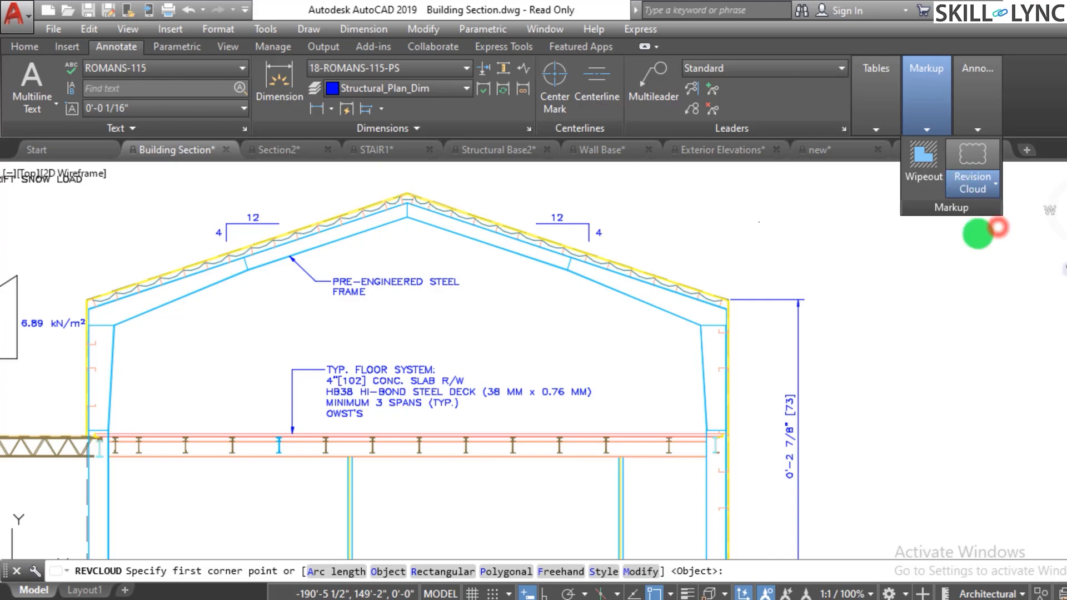
click(645, 253)
click(828, 372)
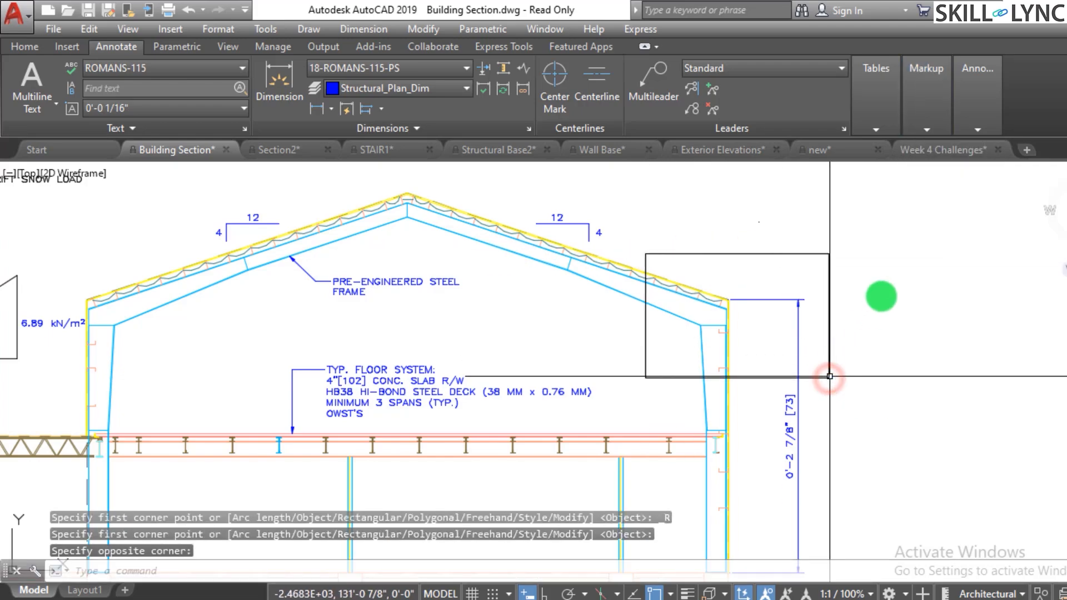
- Examine the arcs along the new revision cloud's right edge up close
scroll(829, 294, up, 8)
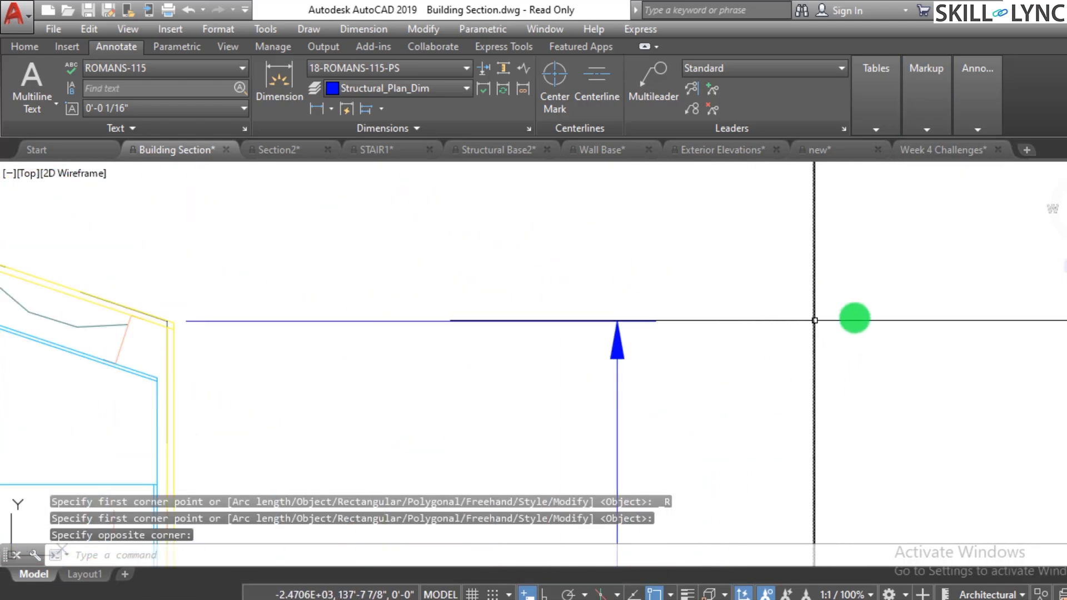
scroll(814, 320, up, 6)
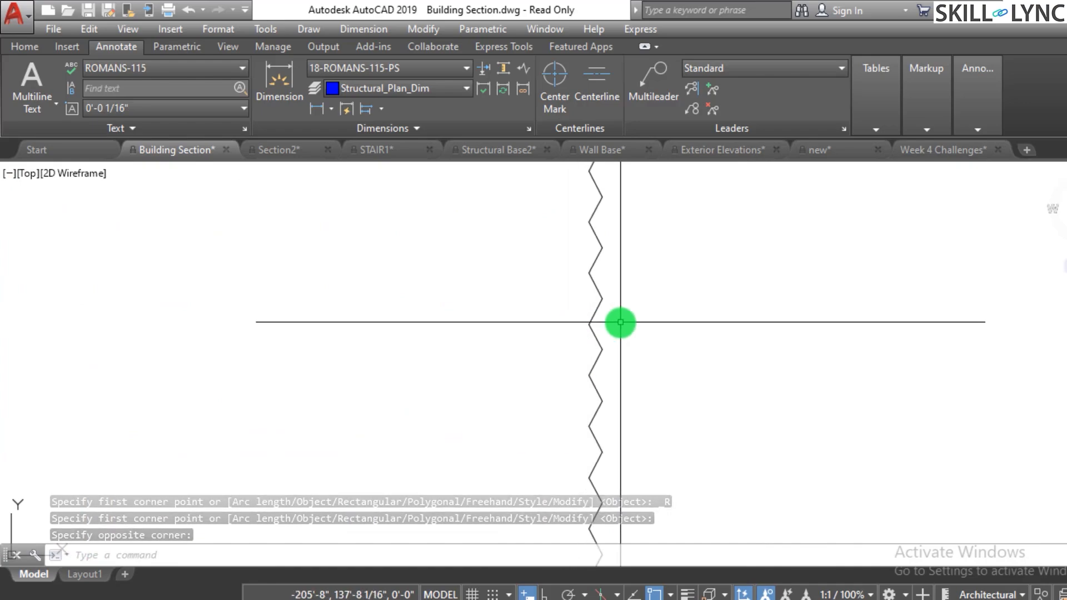
scroll(633, 319, down, 10)
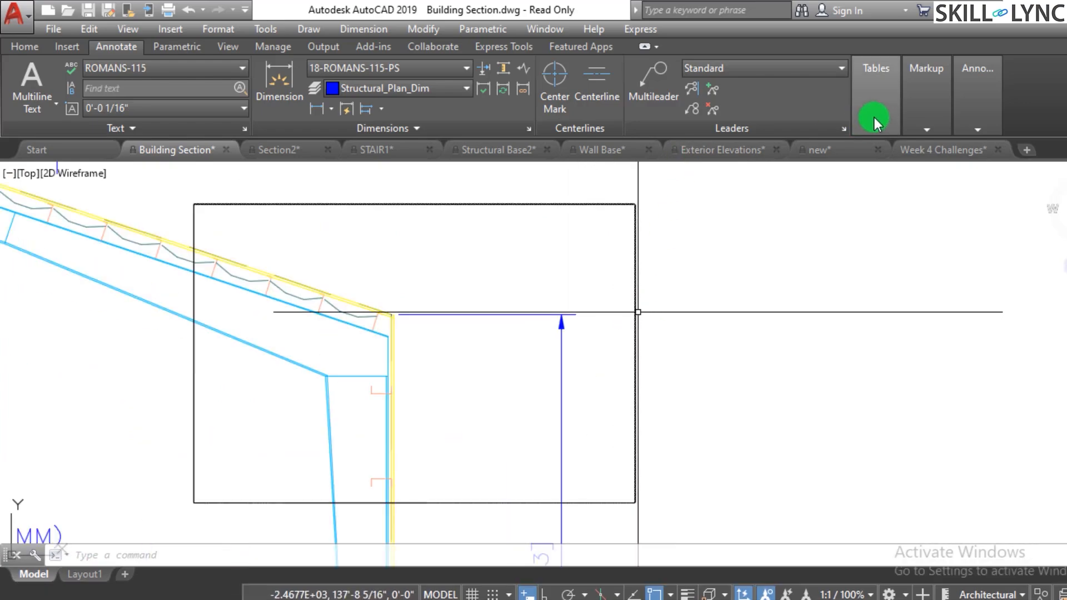
- Switch to the Week 4 Challenges drawing and draw a freehand revision cloud around the plan's upper-left corner at BED #1
click(913, 150)
scroll(708, 331, down, 5)
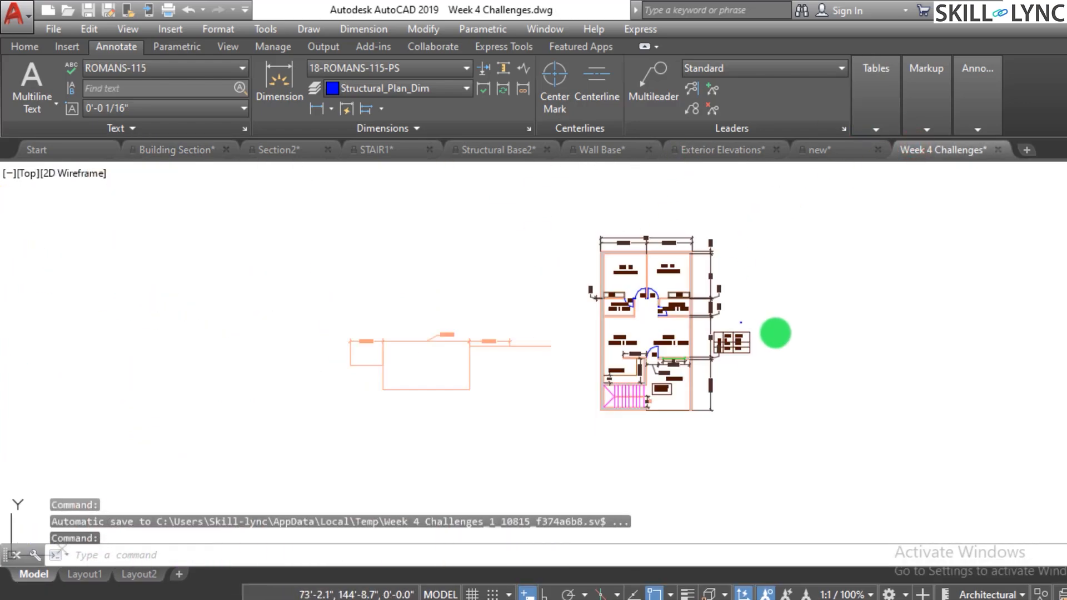
scroll(731, 224, up, 5)
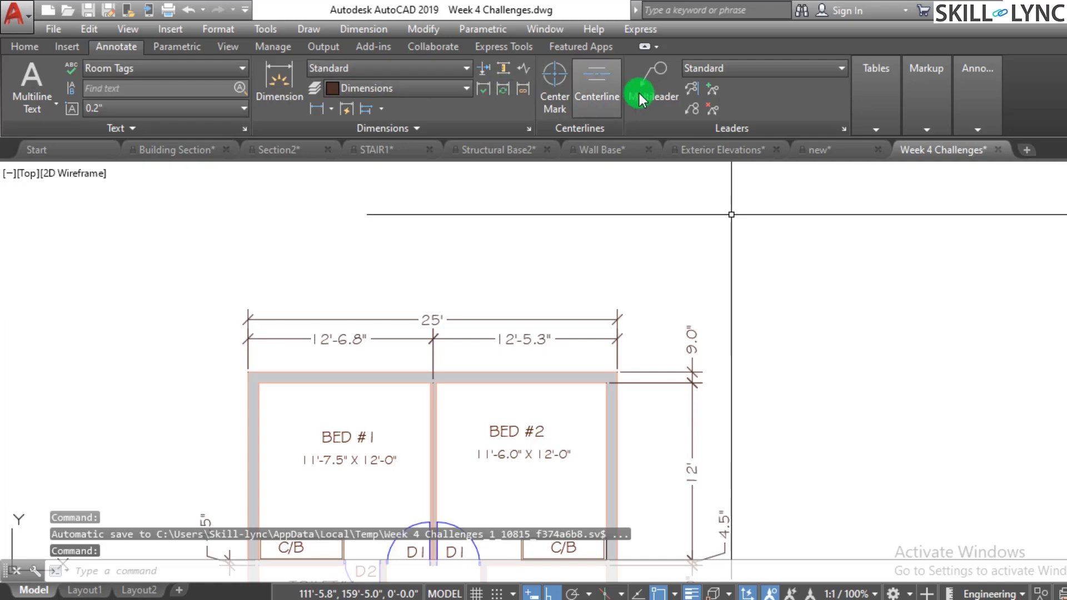
mouse_move(923, 128)
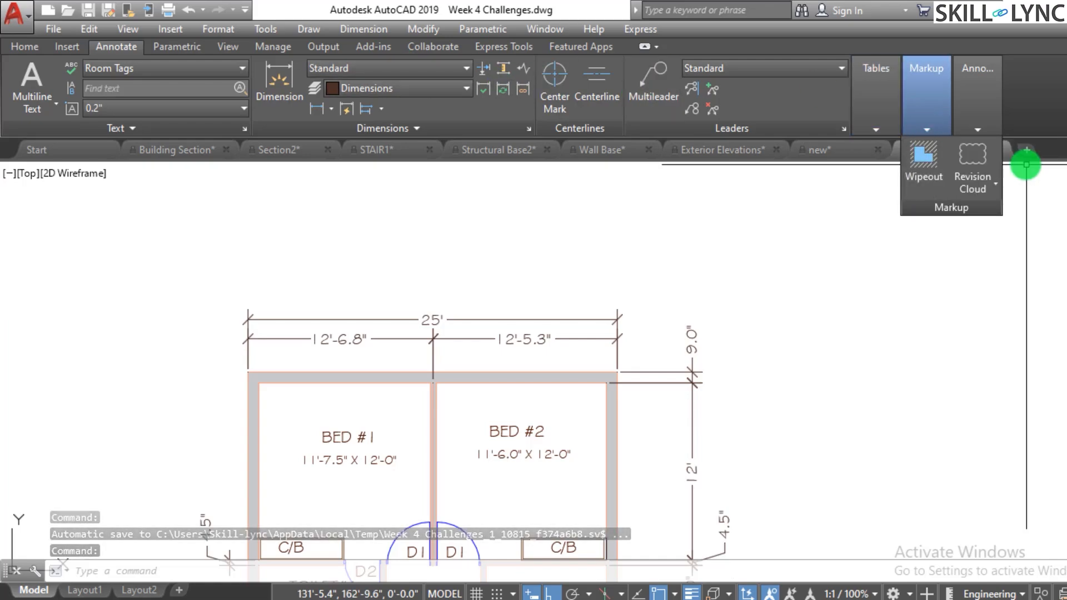
click(964, 183)
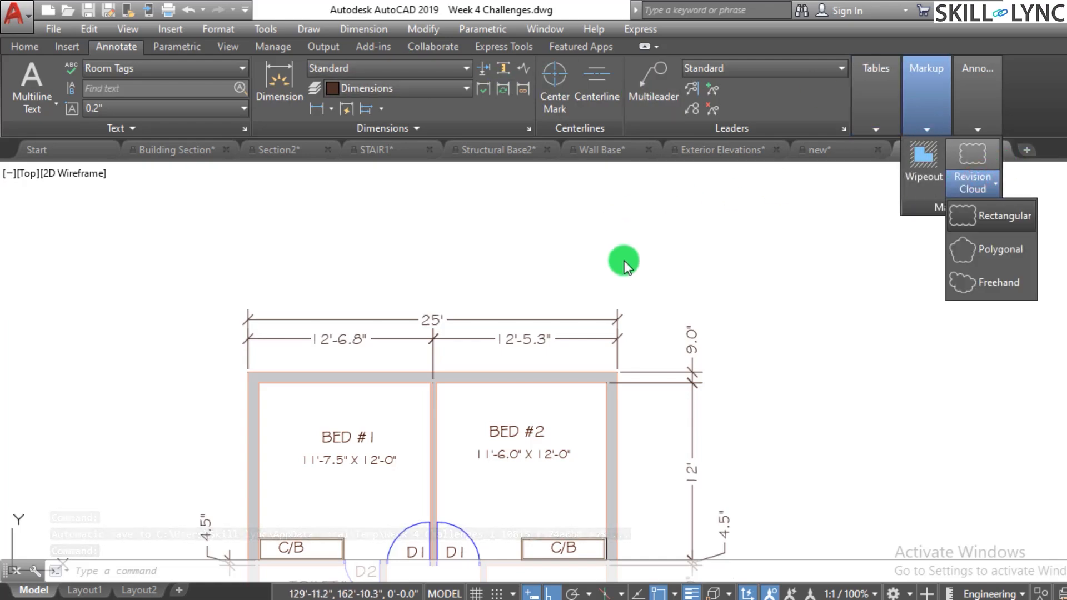
click(1001, 230)
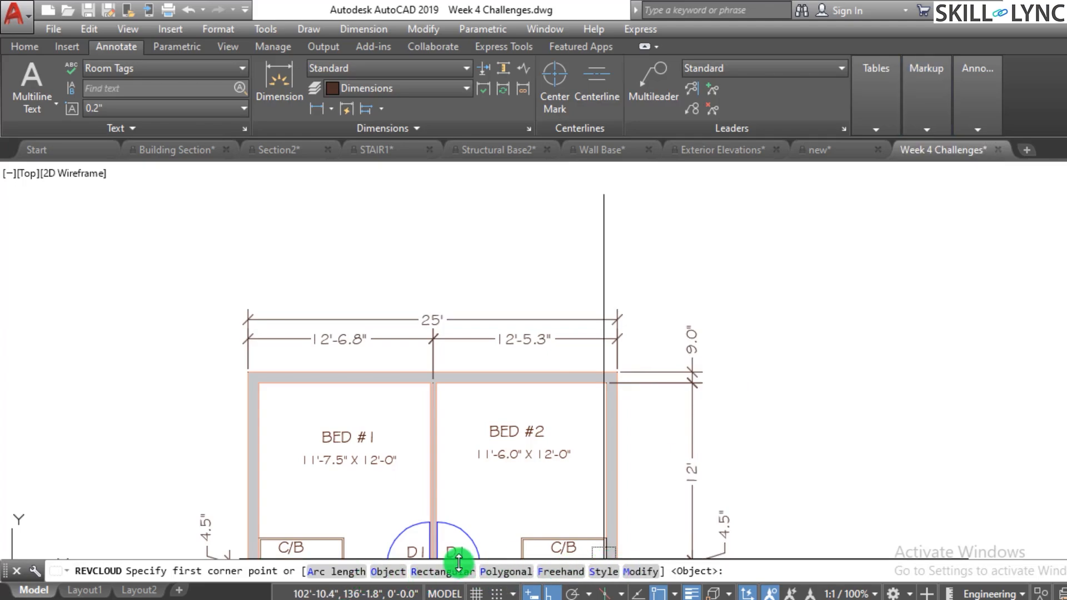
click(574, 571)
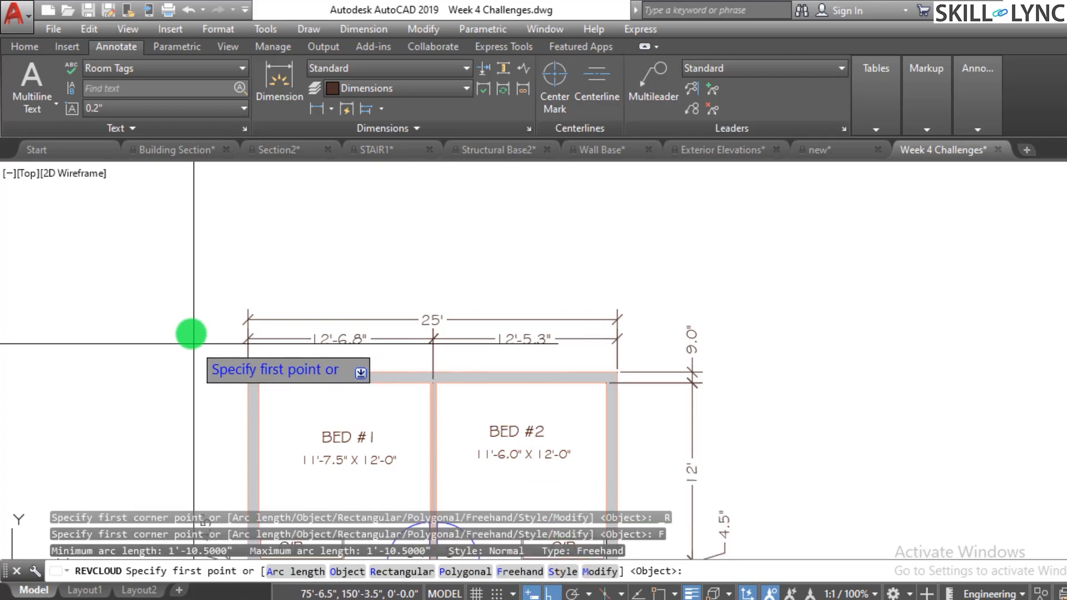
click(186, 305)
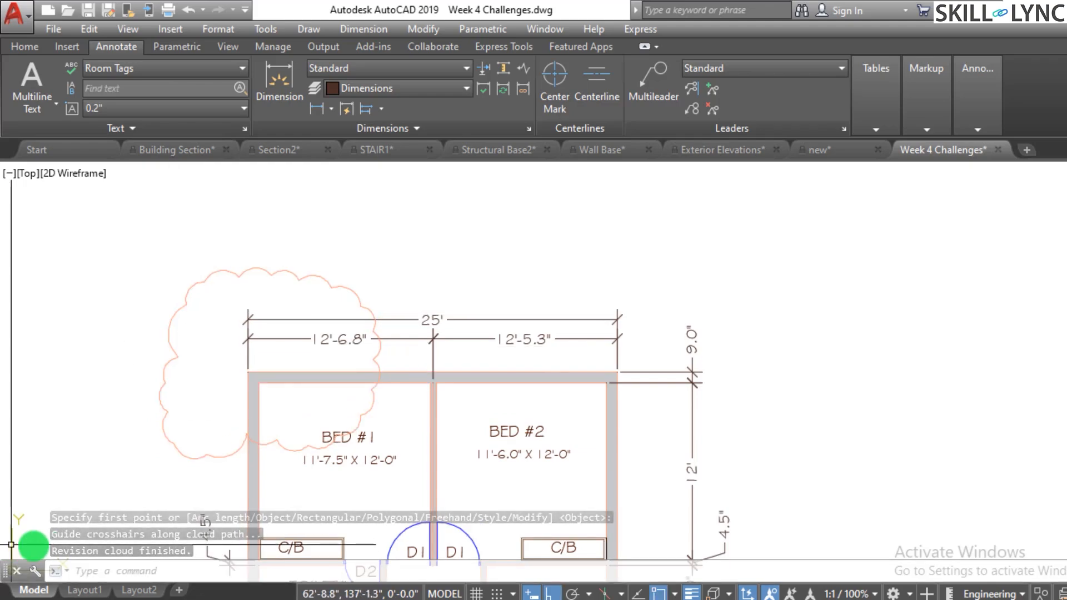
- Draw a rectangular revision cloud around the two D1 doors, from the passage between the toilets into BED #2
scroll(102, 409, down, 5)
scroll(278, 478, up, 5)
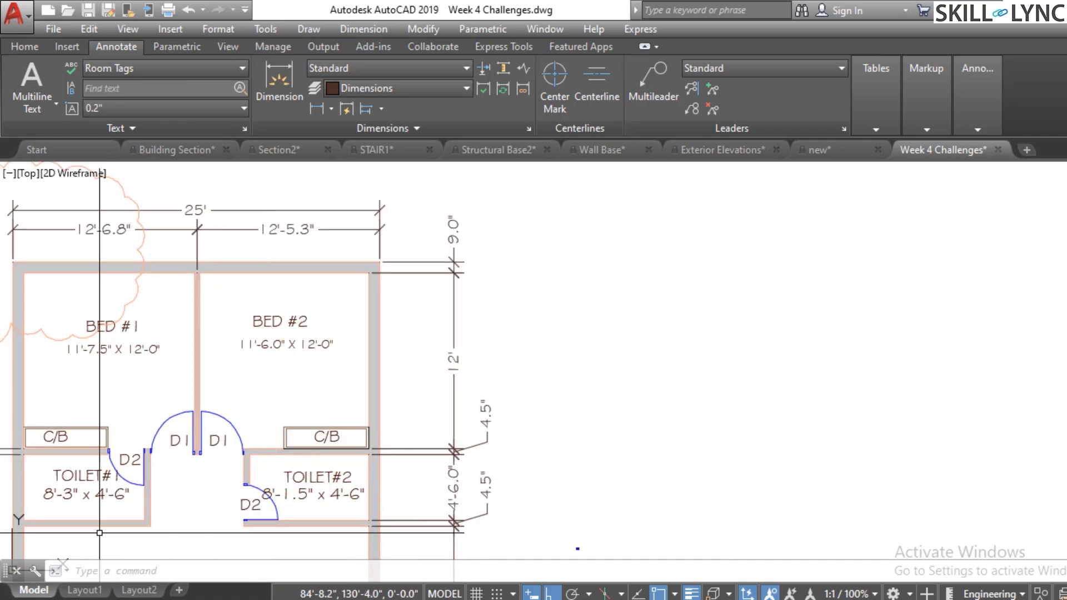
mouse_move(372, 153)
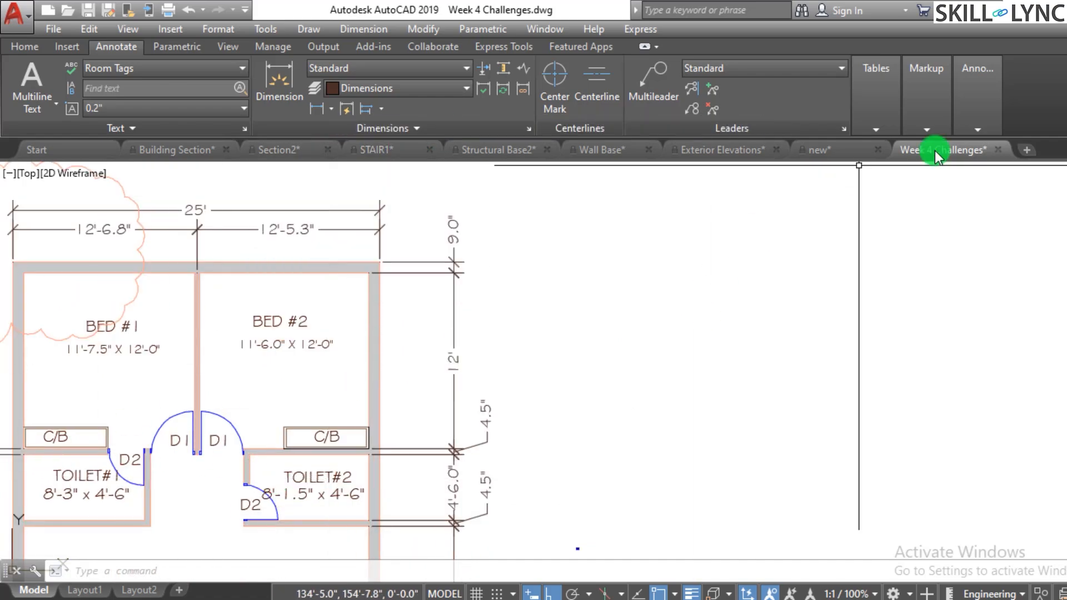
mouse_move(981, 125)
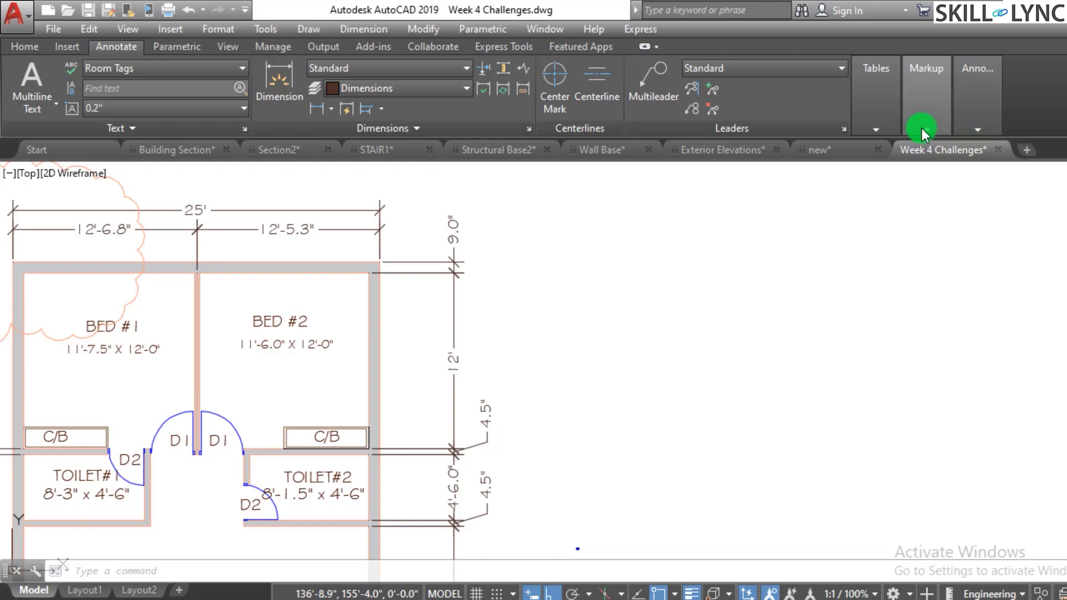
mouse_move(922, 132)
click(981, 185)
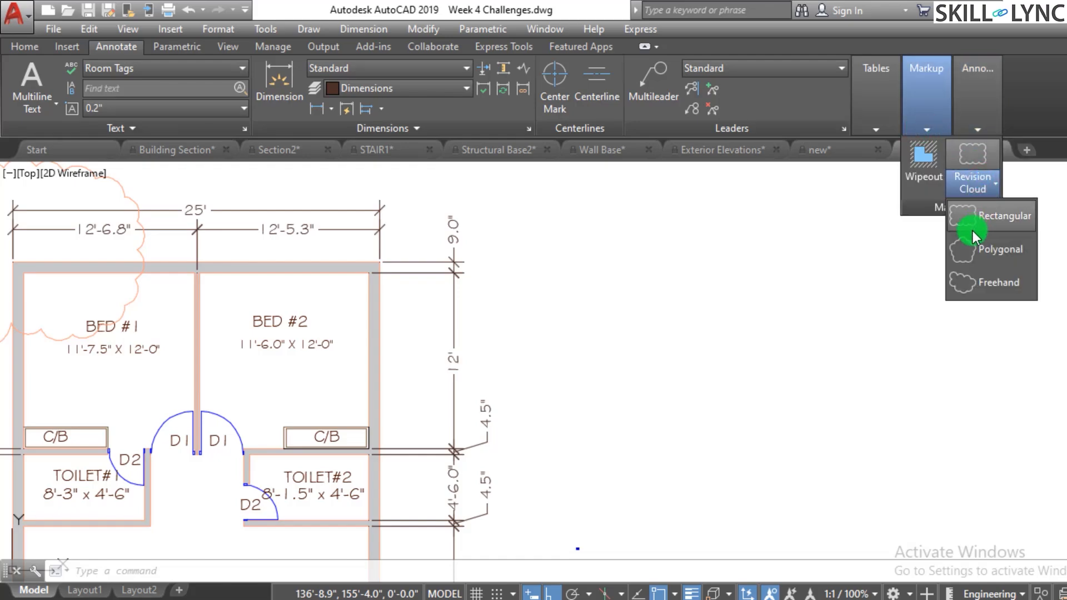
click(978, 222)
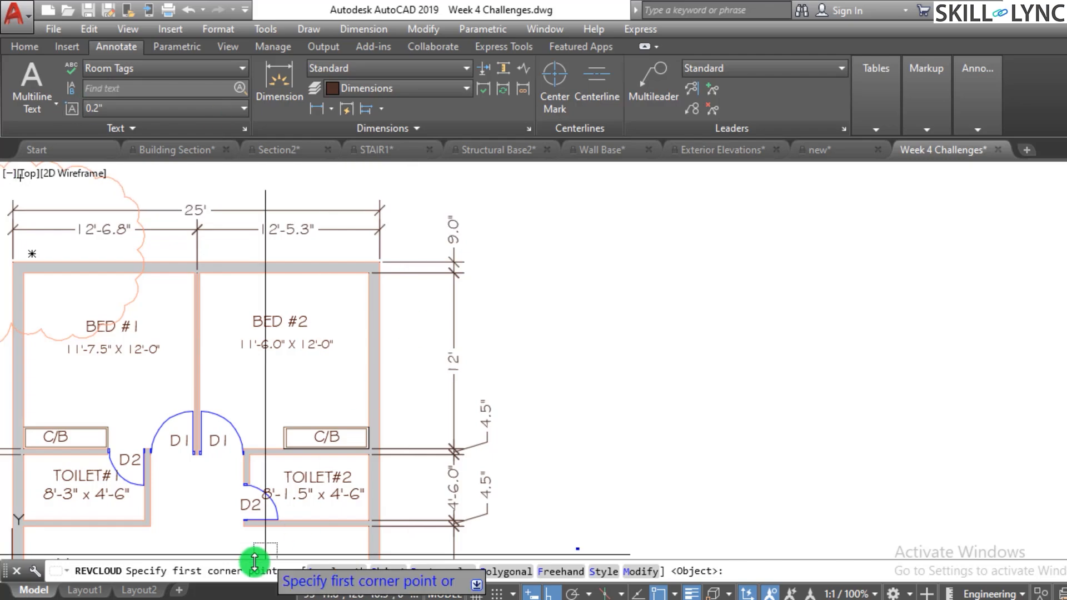
click(185, 491)
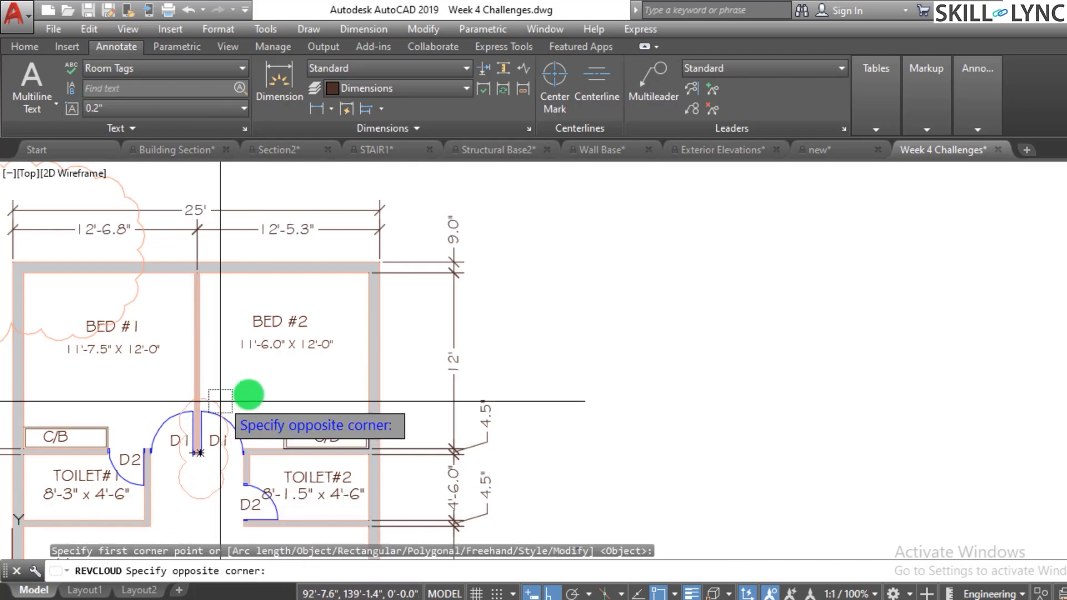
click(282, 388)
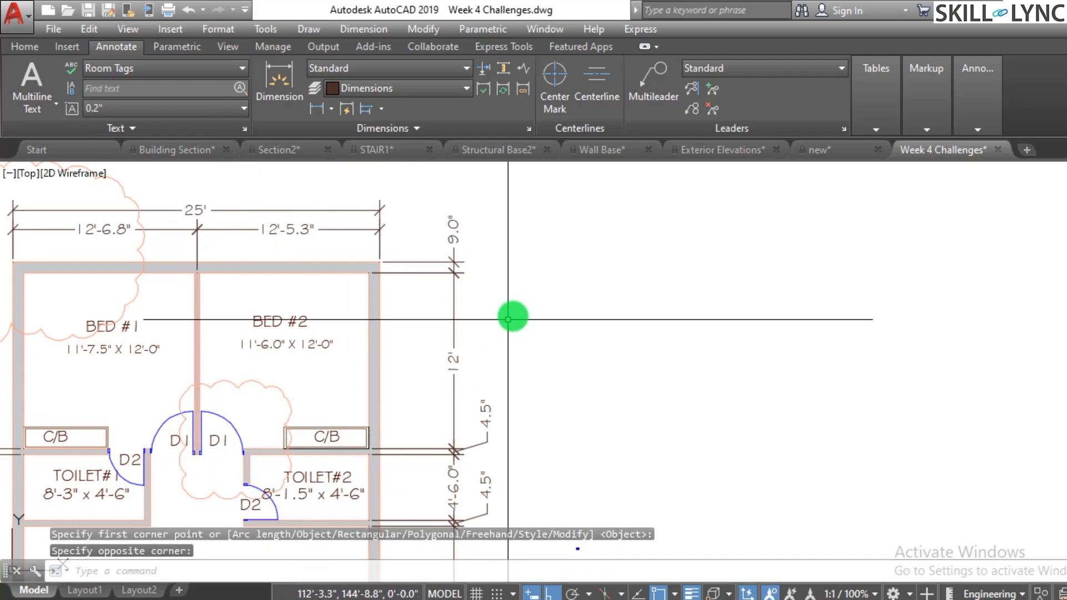
right_click(554, 234)
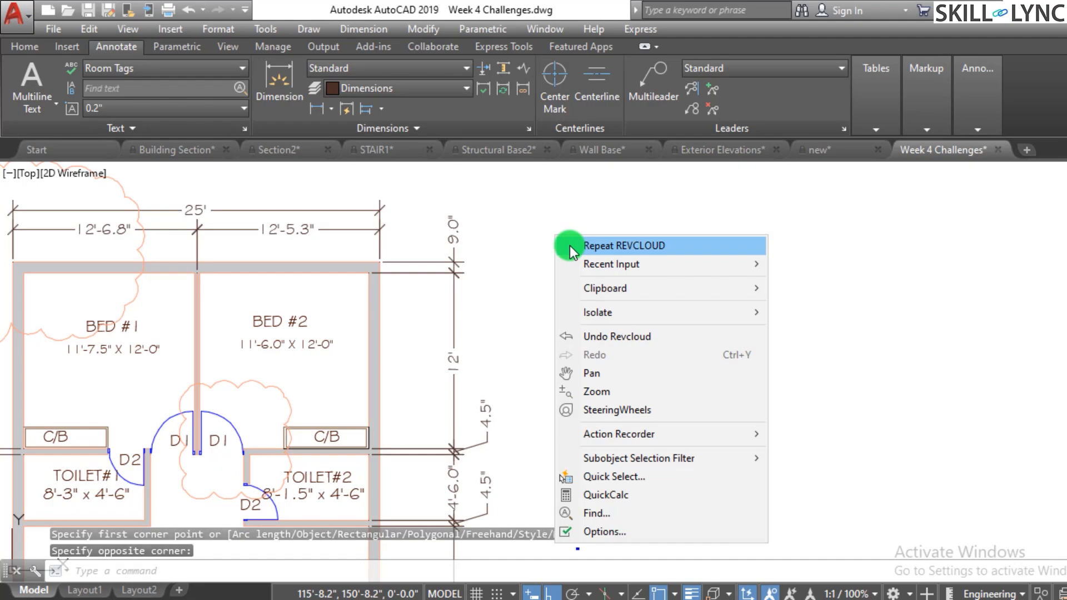
click(572, 247)
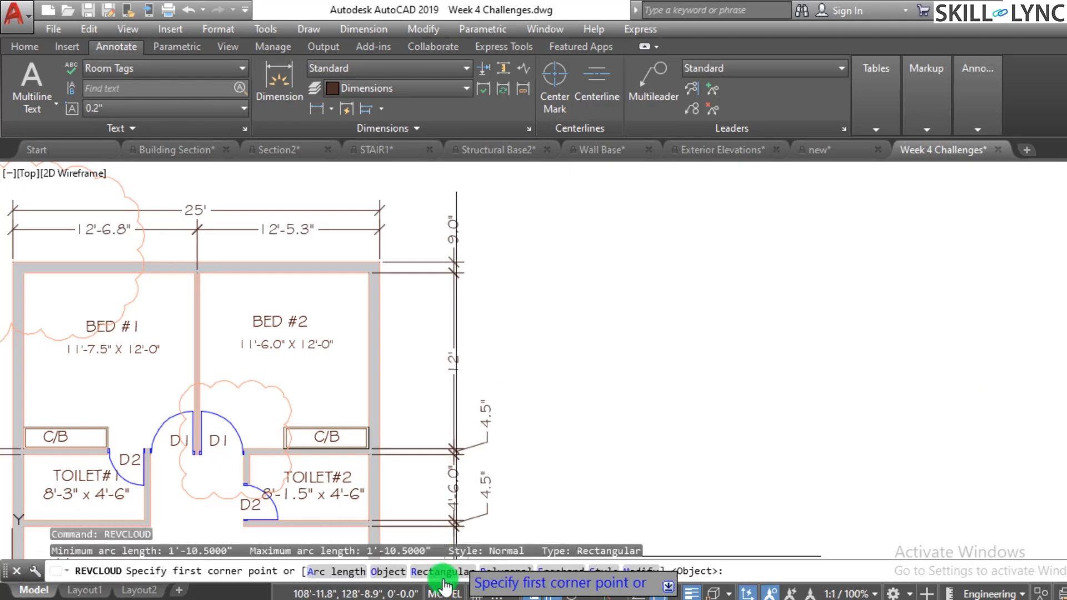
key(Escape)
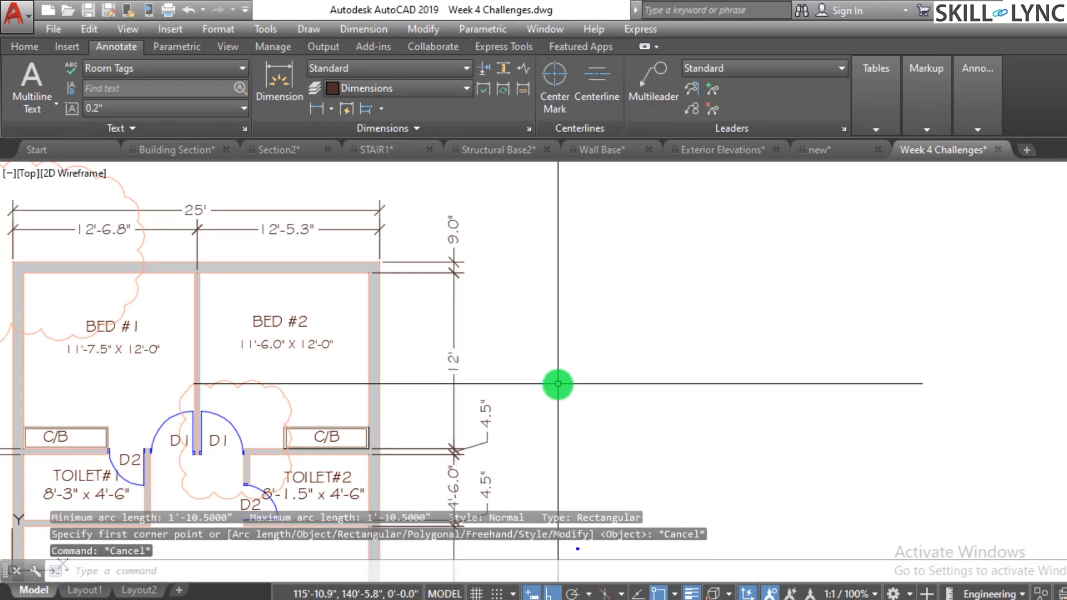
- Draw a rectangle over the plan's upper-right corner, from inside BED #2 to beyond the 9.0" dimension
text(rec)
key(Return)
click(335, 350)
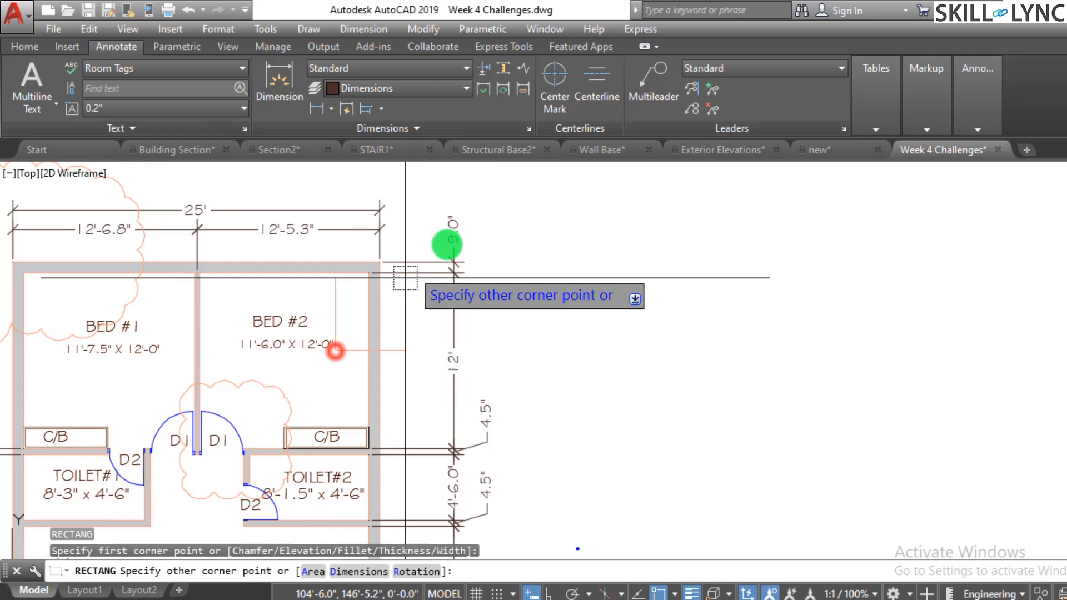
click(561, 214)
key(Escape)
key(Escape)
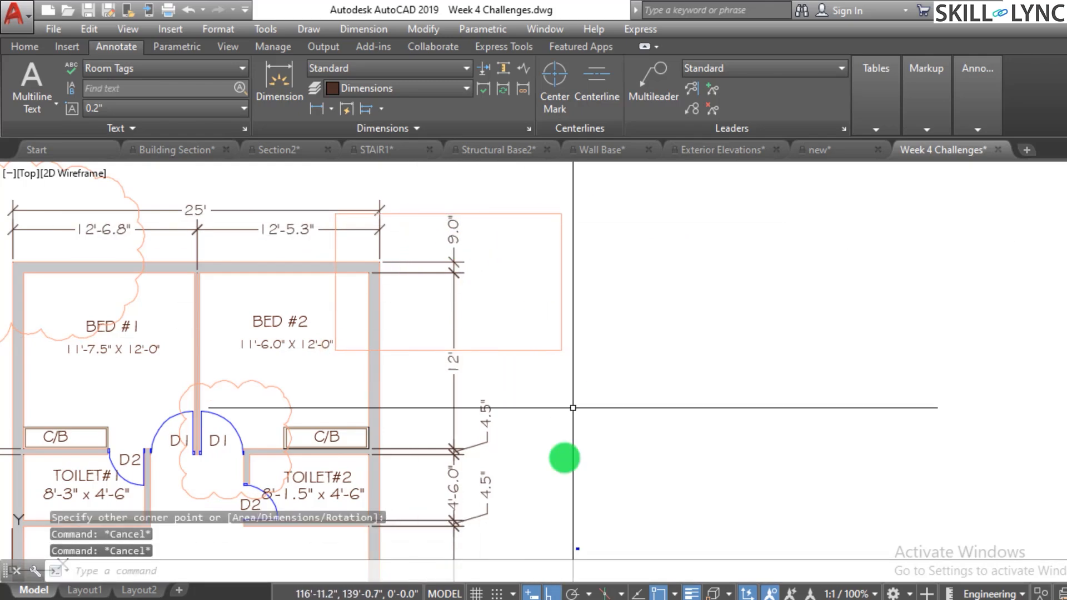
- Try to convert the rectangle at the plan's upper-right corner into a revision cloud with the Object option
click(938, 91)
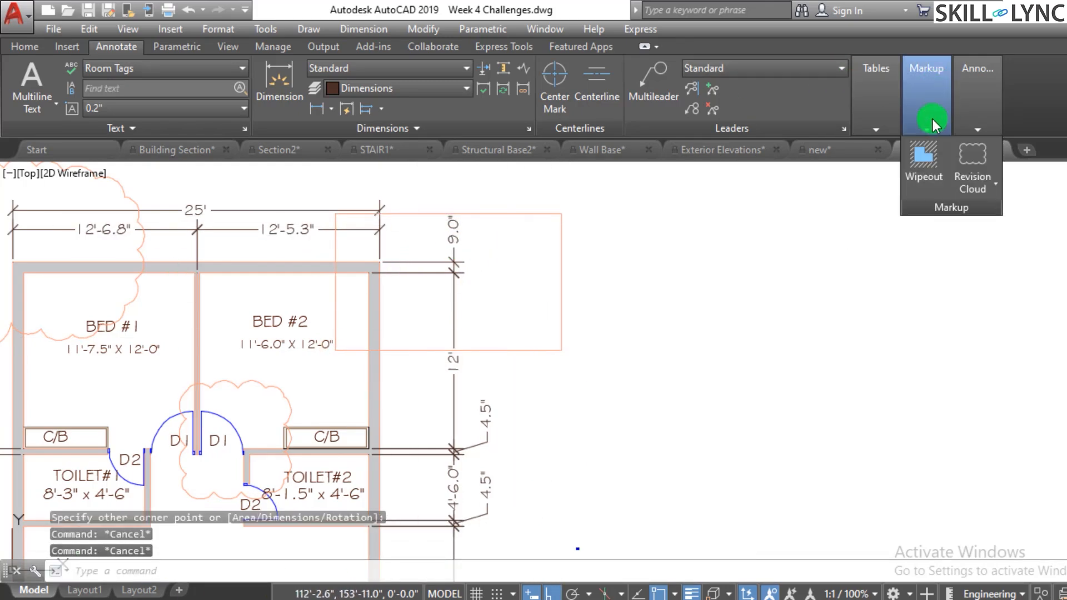
click(976, 178)
click(984, 221)
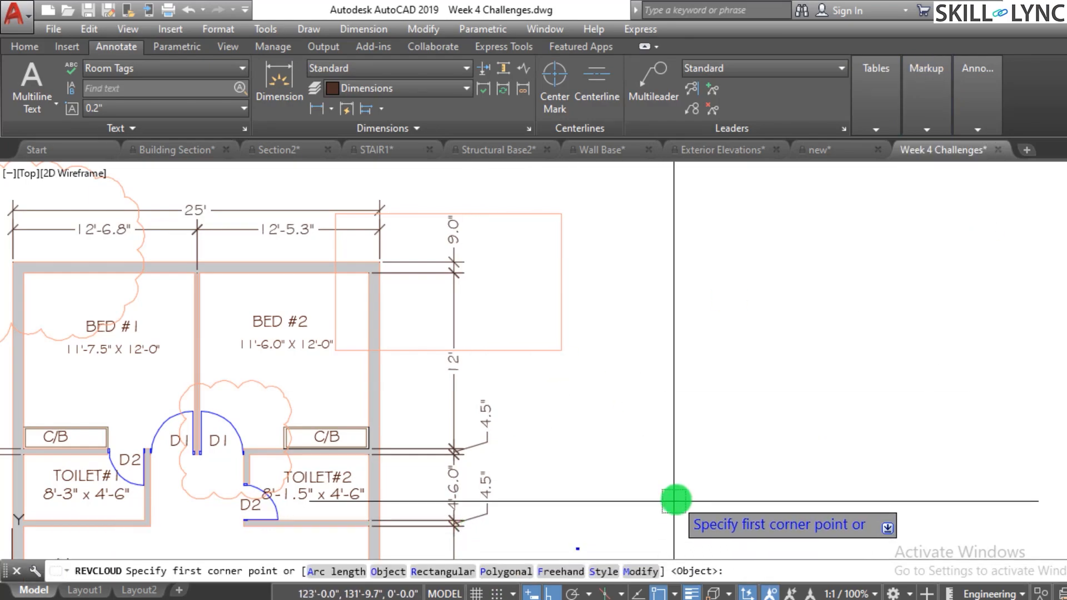
click(398, 576)
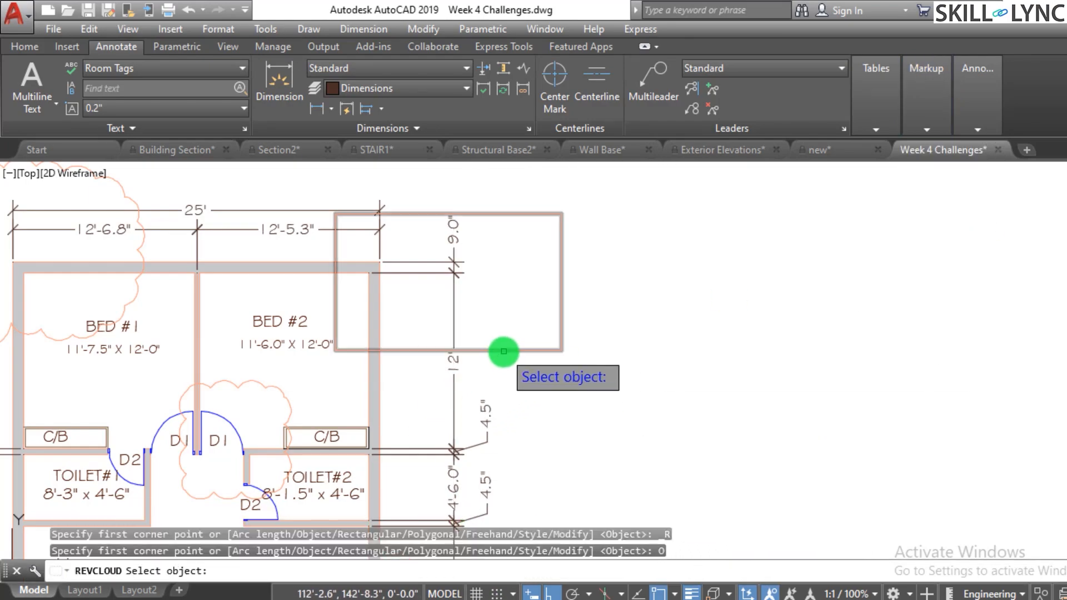
click(503, 351)
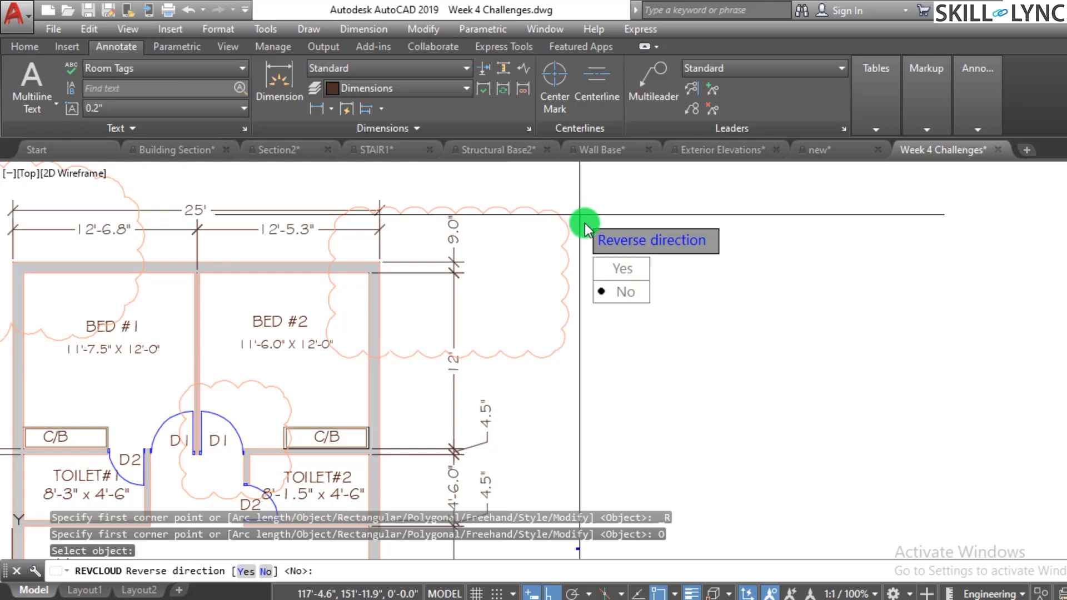
key(Escape)
key(Escape)
key(Escape)
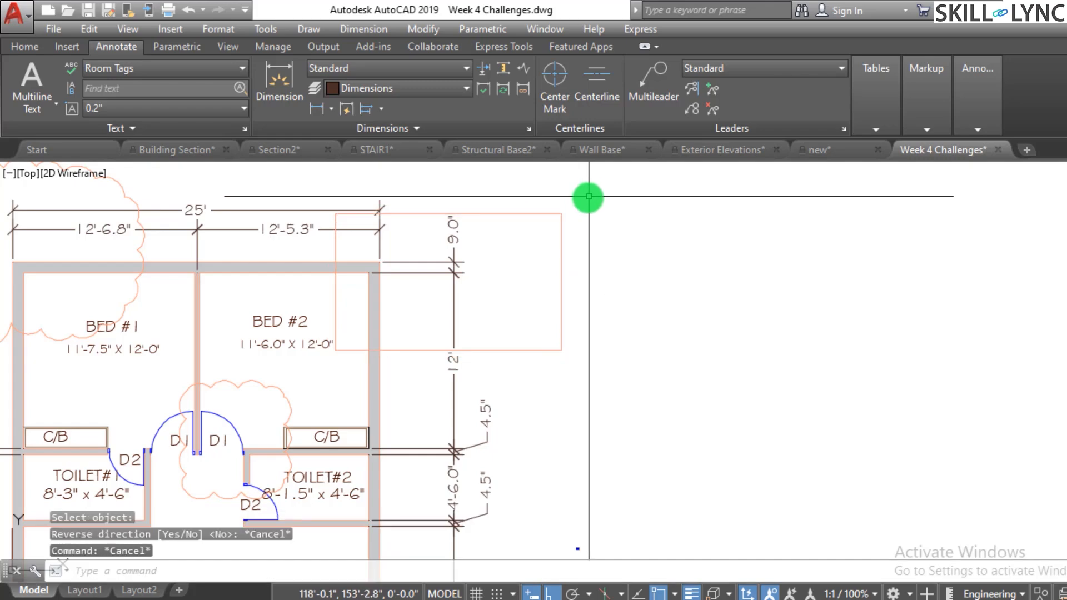
- Erase the rectangle at the plan's upper-right corner
click(576, 224)
click(546, 234)
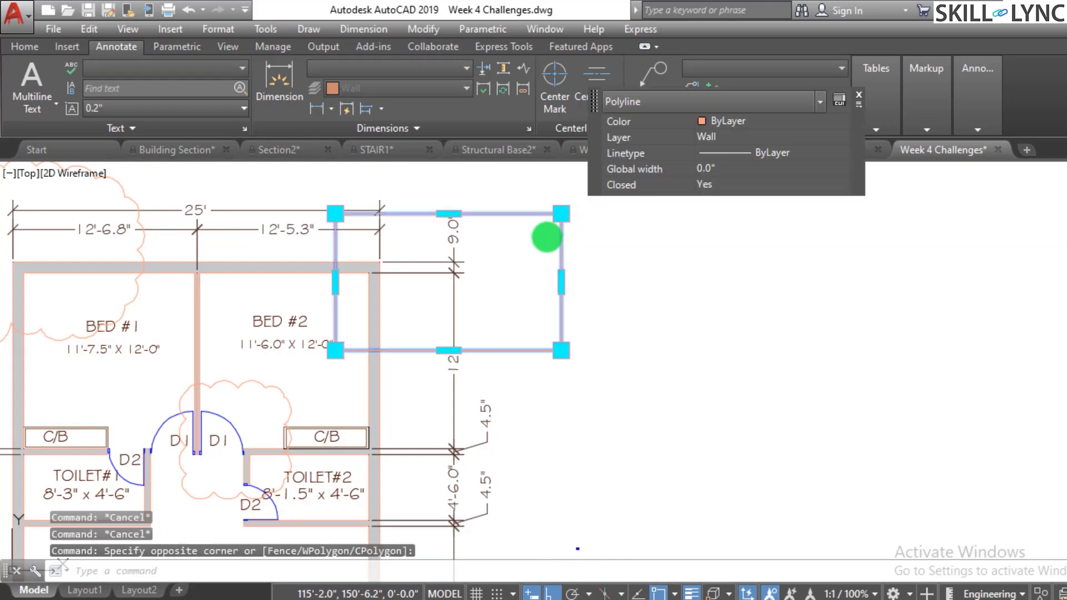
text(E)
key(Return)
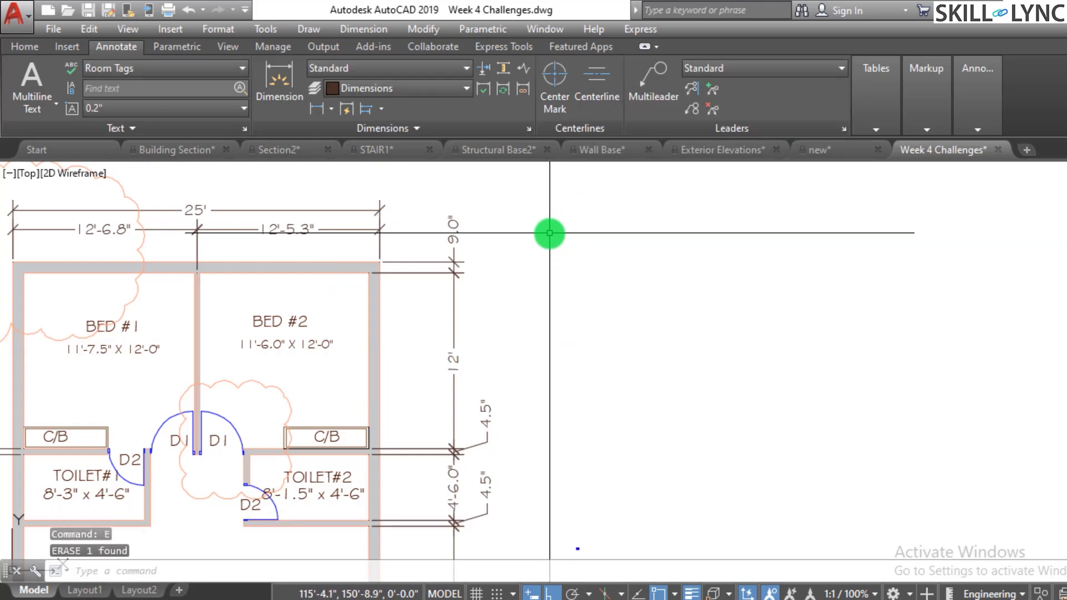